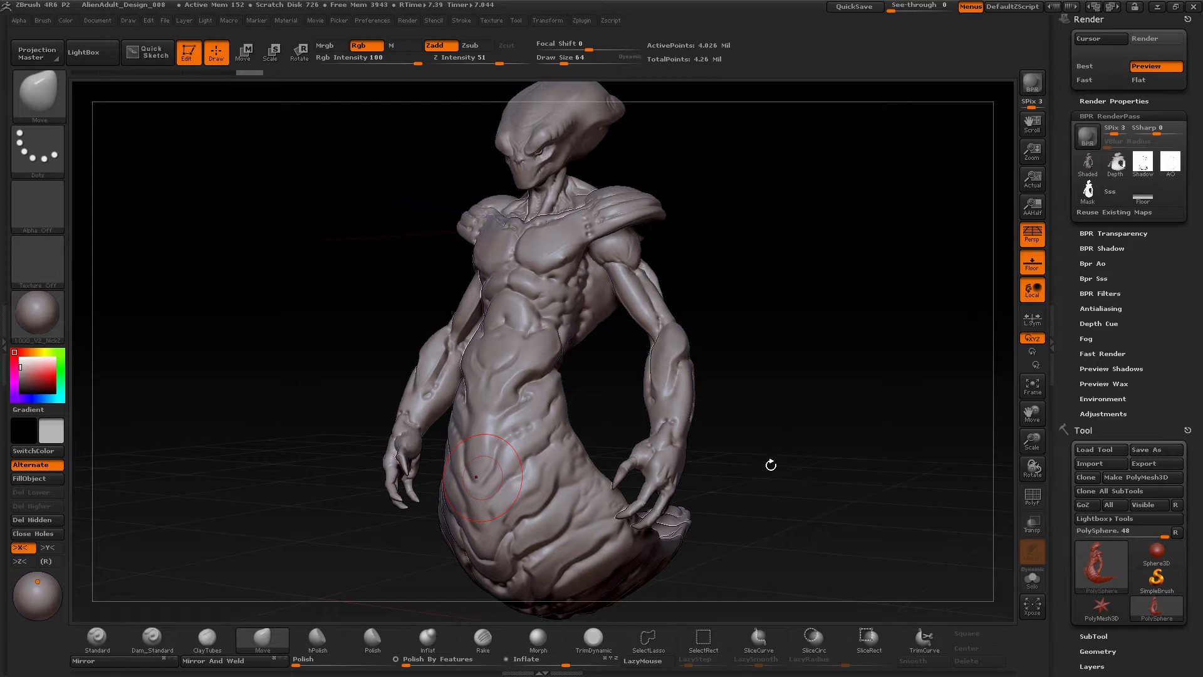
# - Review the DynaMesh settings in the alien tool's geometry options
pyautogui.moveTo(757, 467)
pyautogui.mouseDown()
pyautogui.moveTo(825, 453)
pyautogui.moveTo(820, 469)
pyautogui.moveTo(919, 466)
pyautogui.mouseUp()
pyautogui.click(1074, 369)
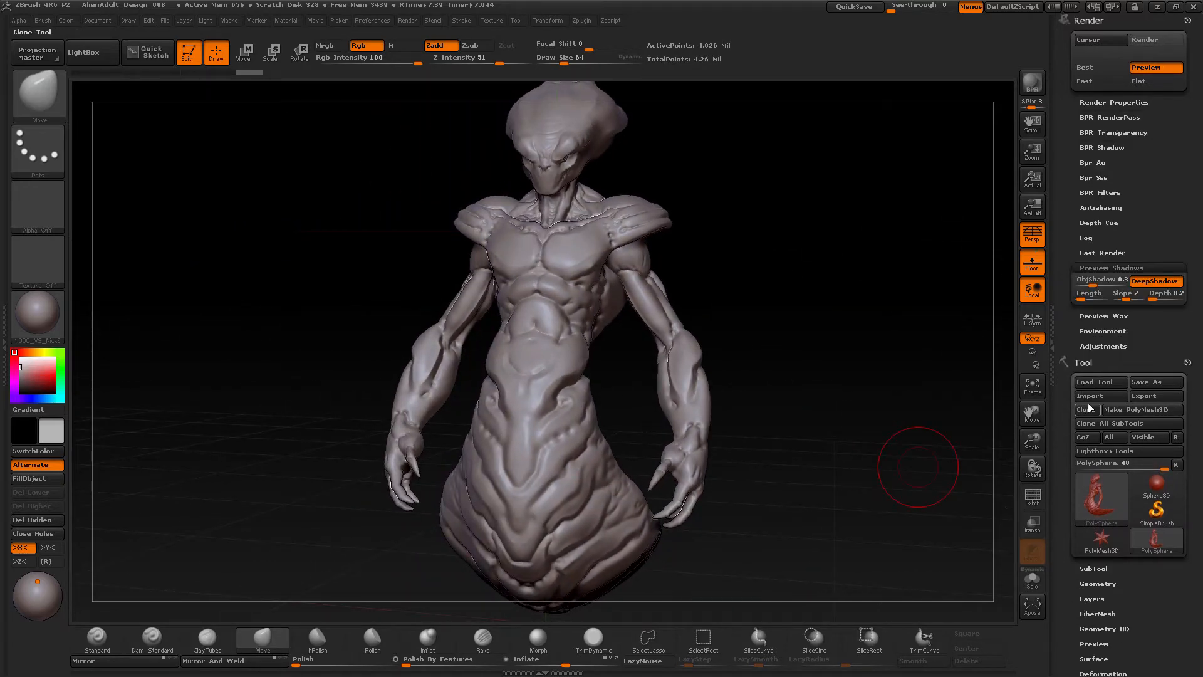
pyautogui.click(1083, 363)
pyautogui.click(1082, 364)
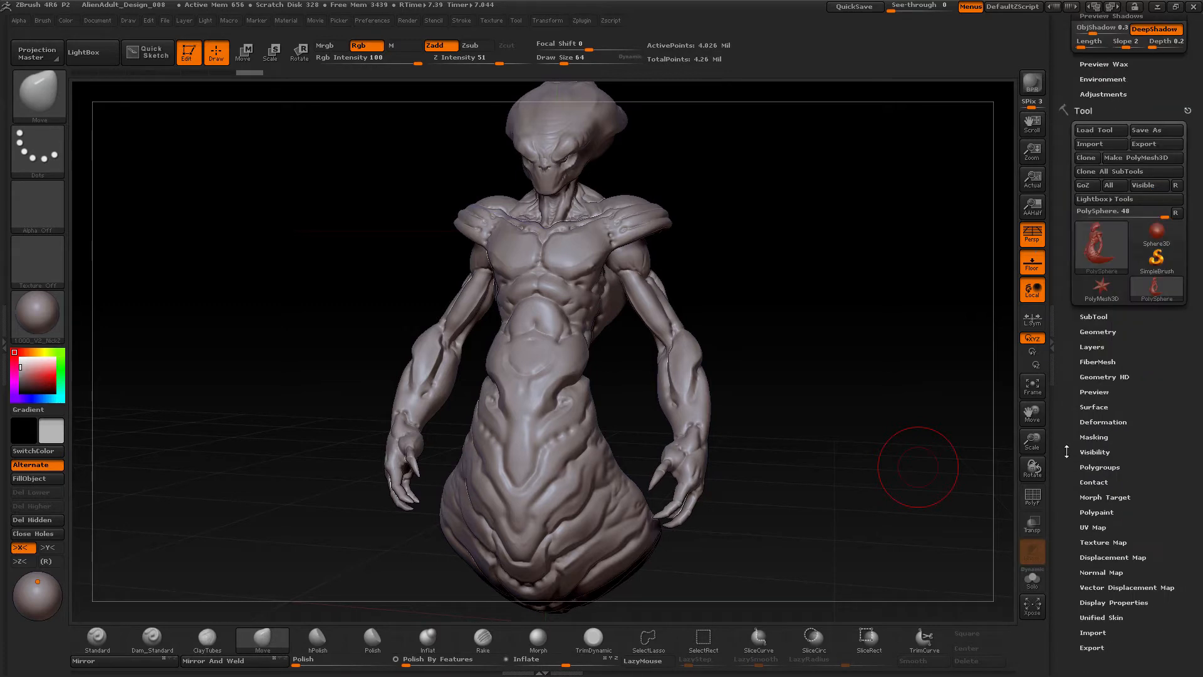
pyautogui.moveTo(1072, 441); pyautogui.dragTo(1096, 400)
pyautogui.click(1107, 272)
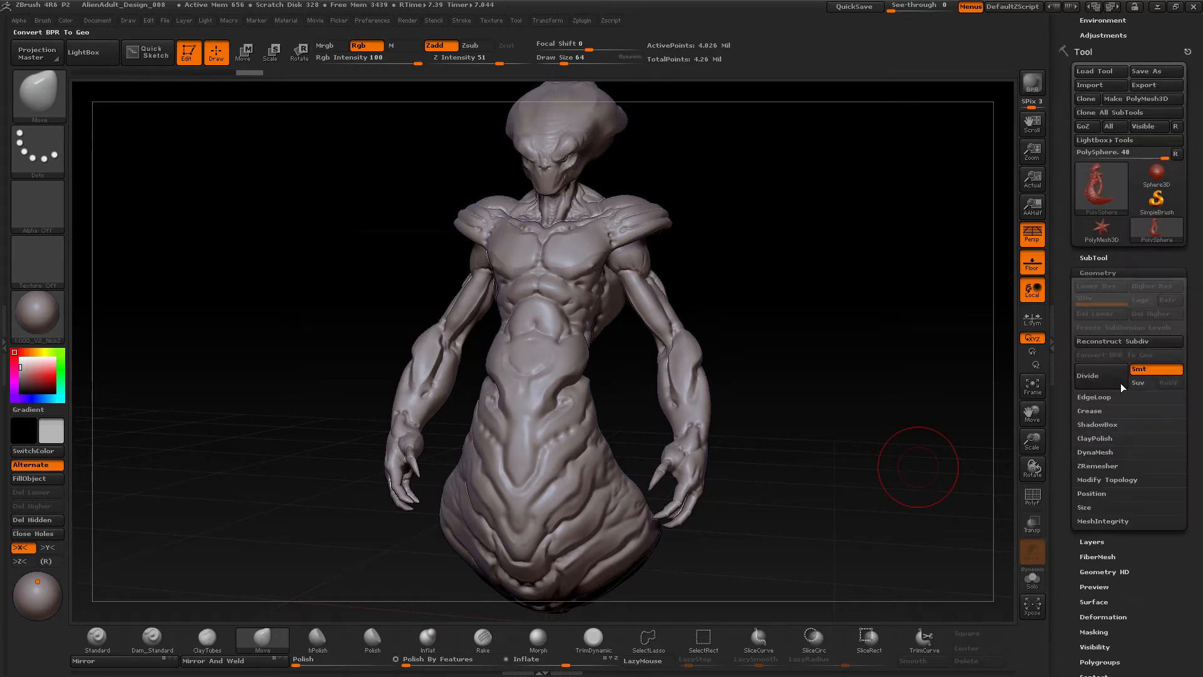
pyautogui.click(1094, 452)
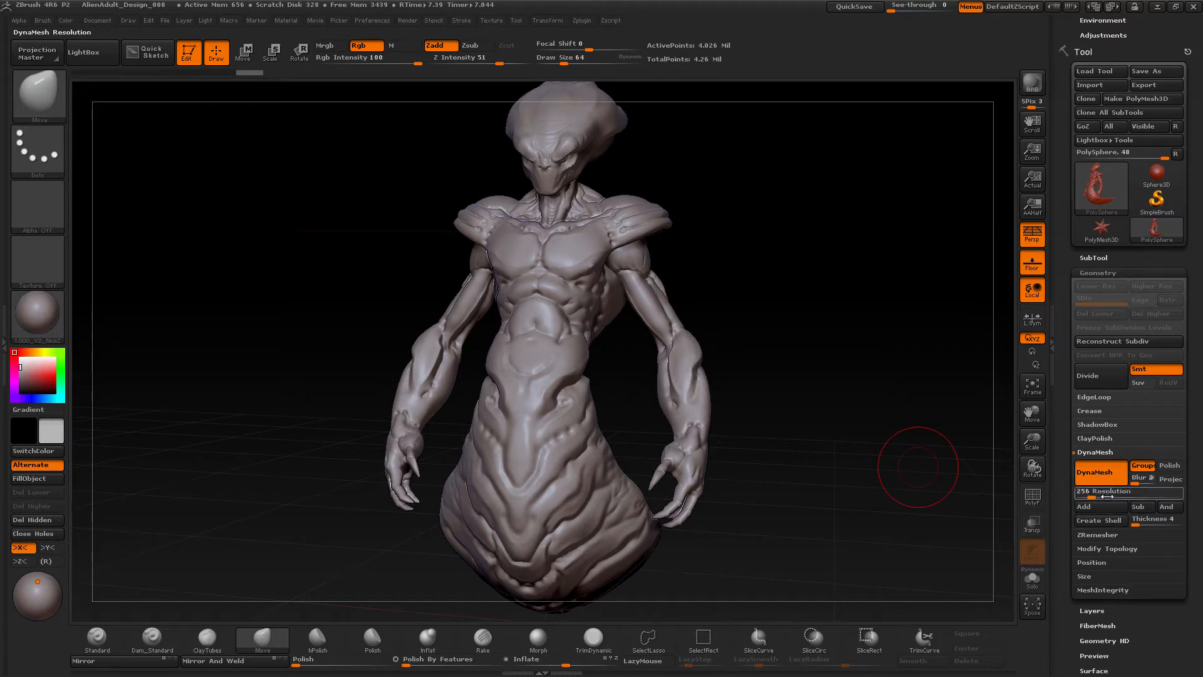
# - Examine the mesh density across the alien's torso and arms with the polyframe display, then return to plain shading
pyautogui.click(1031, 496)
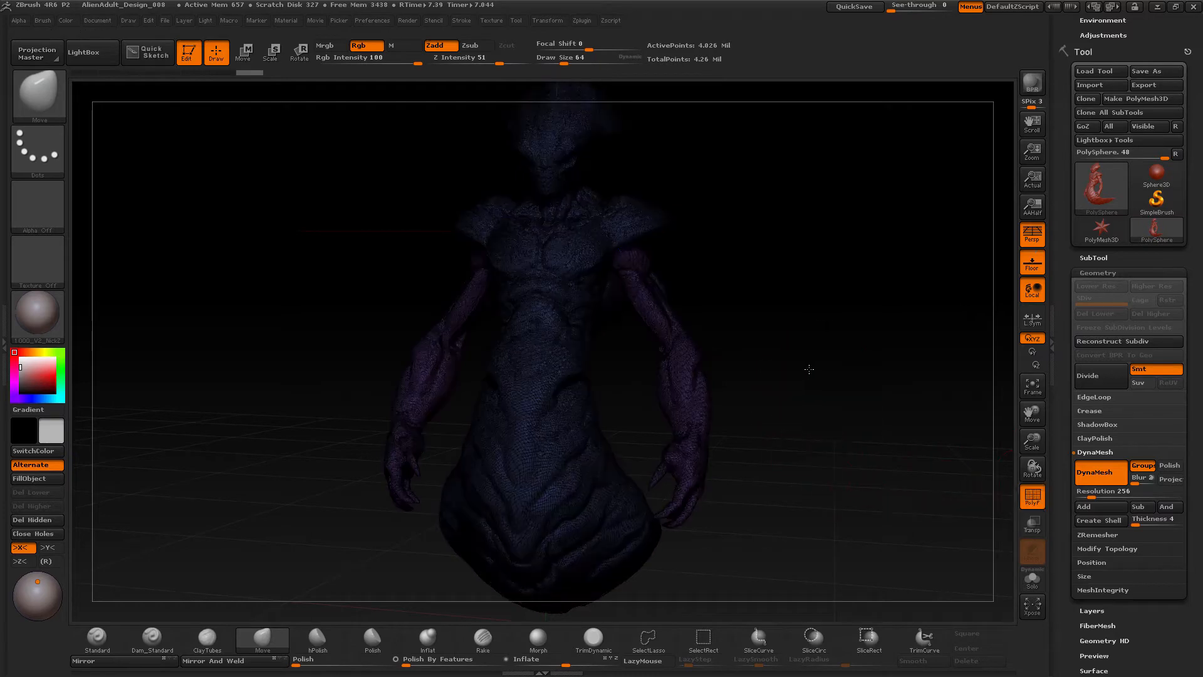
pyautogui.moveTo(808, 369); pyautogui.dragTo(782, 349)
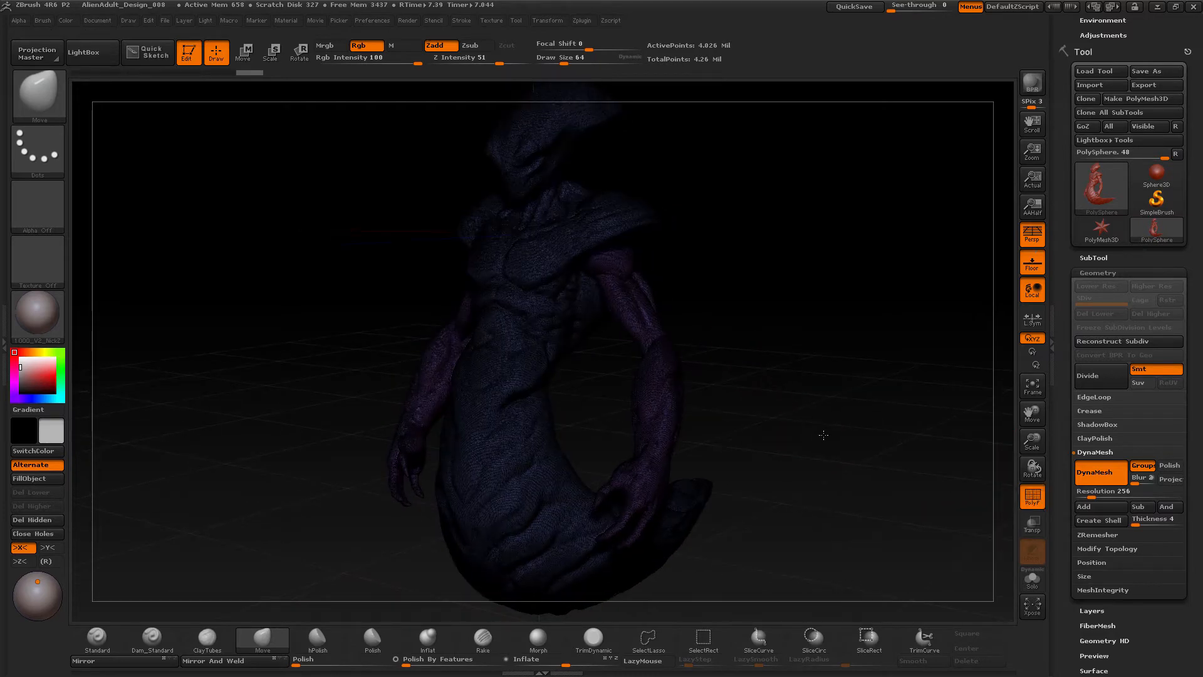
pyautogui.keyDown('alt'); pyautogui.moveTo(823, 434); pyautogui.dragTo(811, 395); pyautogui.keyUp('alt')
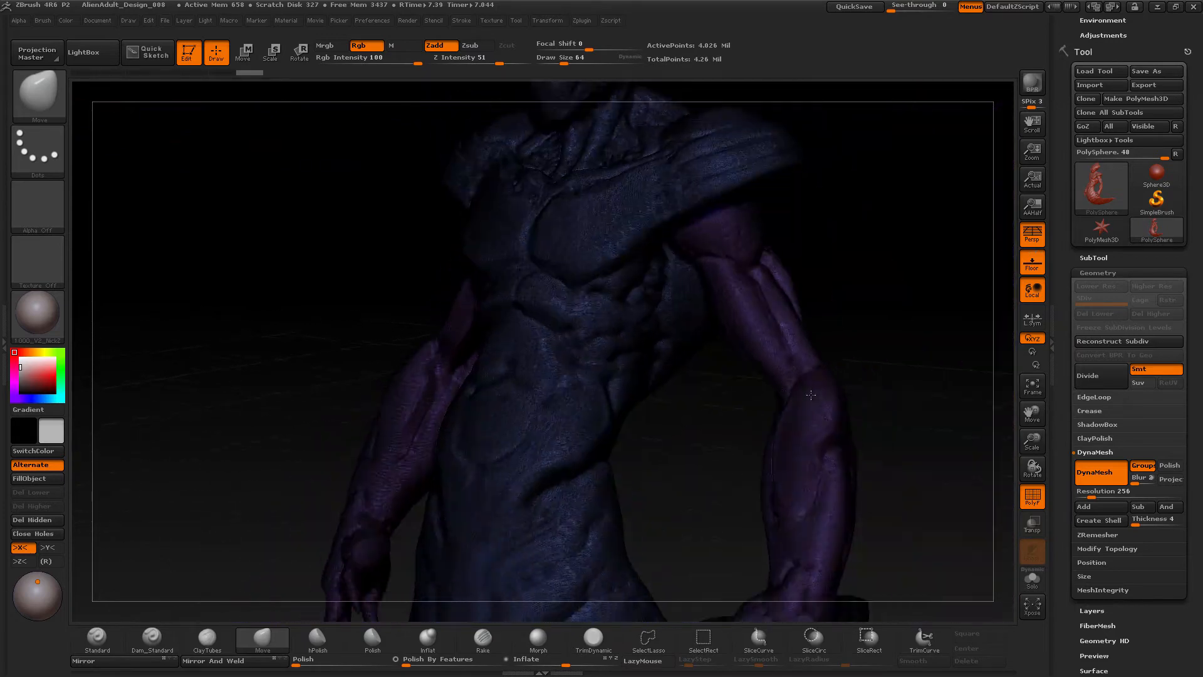
pyautogui.click(1032, 496)
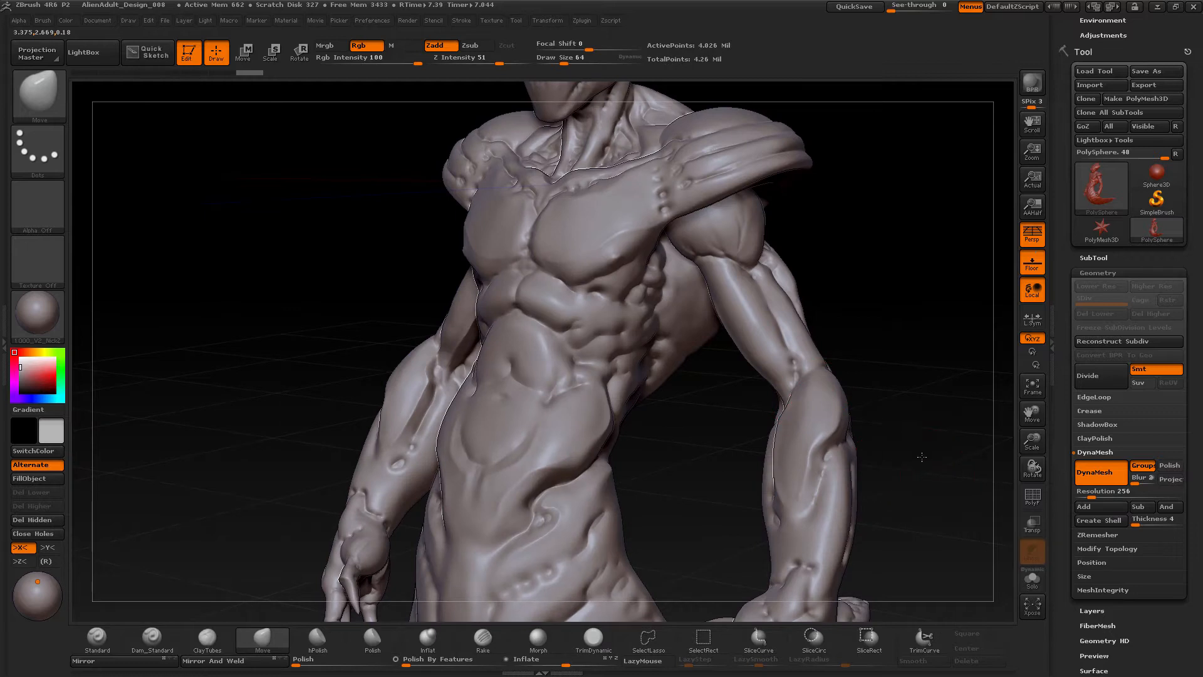
pyautogui.keyDown('alt'); pyautogui.moveTo(922, 457); pyautogui.dragTo(807, 486); pyautogui.keyUp('alt')
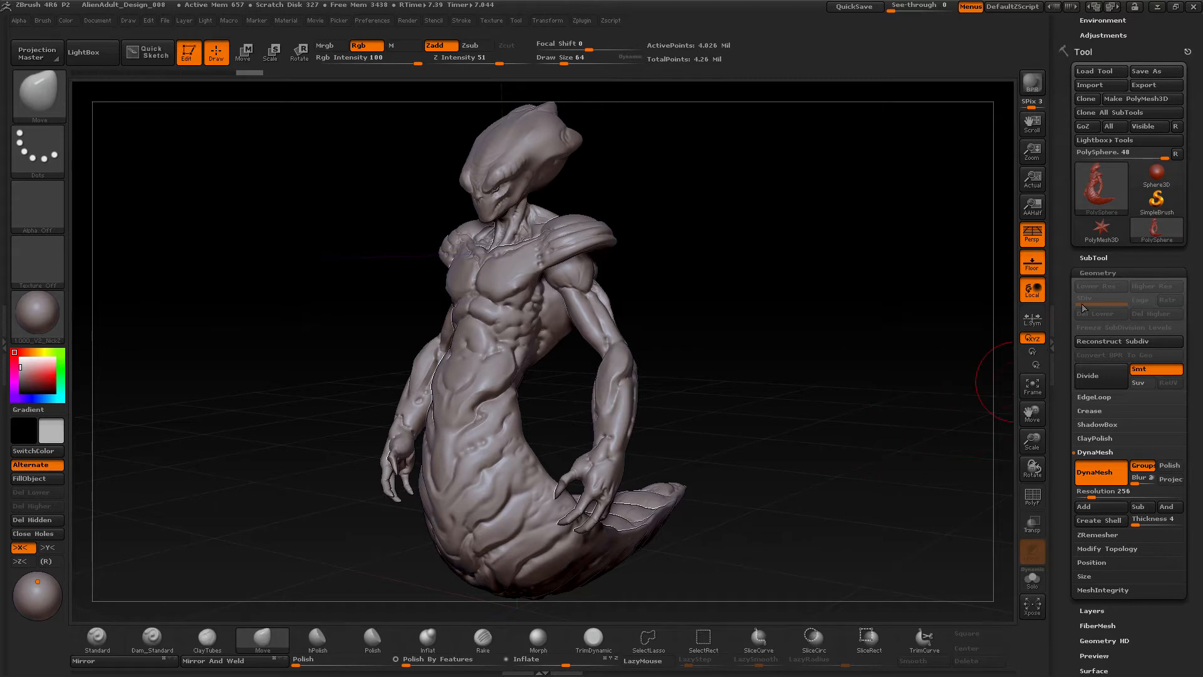
# - Show the subtool list and inspect the polygroups of the body, arms and eyes with the polyframe display
pyautogui.click(1096, 271)
pyautogui.click(1093, 258)
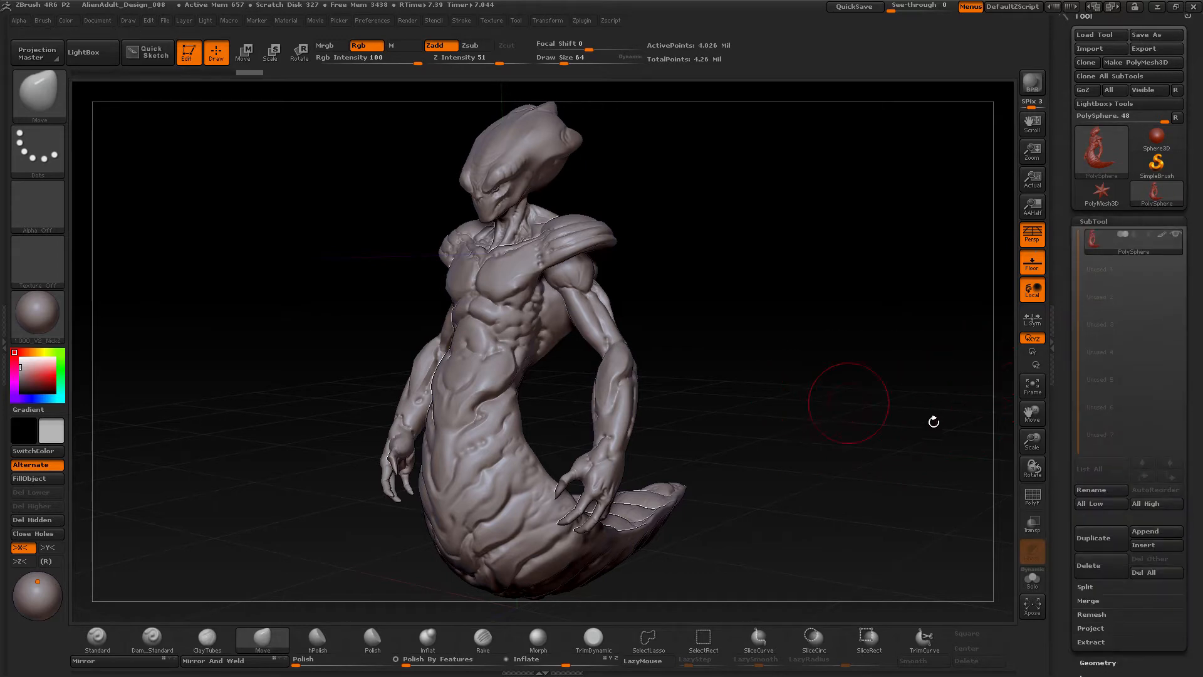
pyautogui.click(1037, 492)
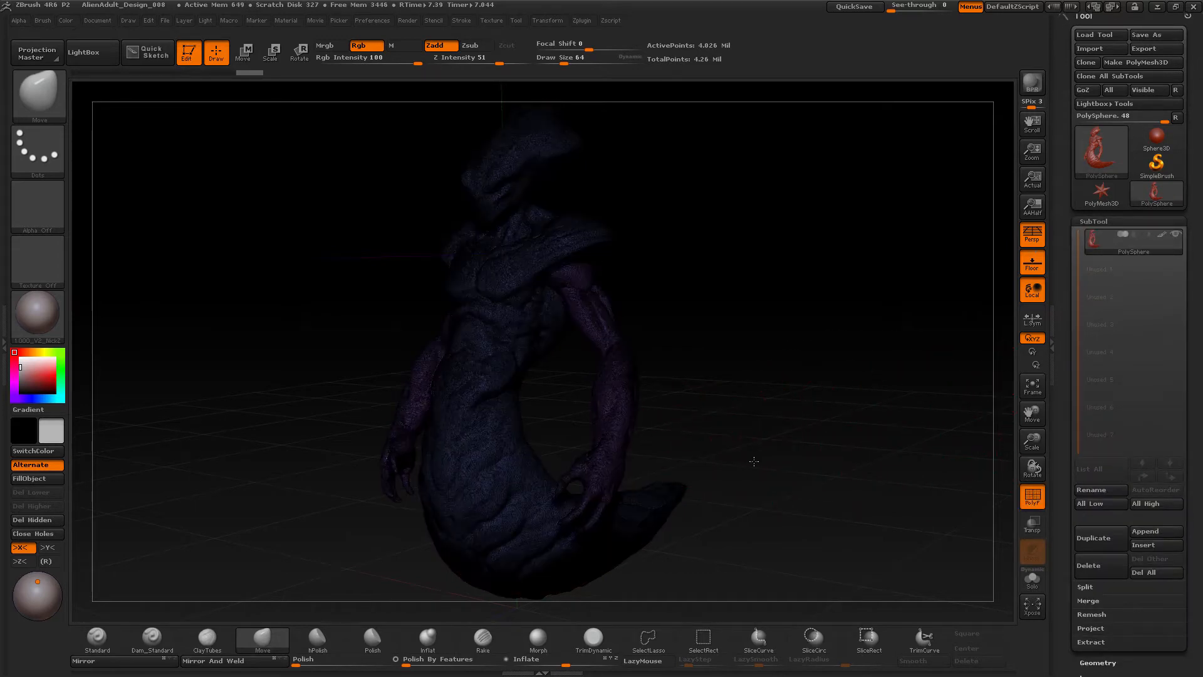
pyautogui.moveTo(779, 493)
pyautogui.keyDown('alt'); pyautogui.mouseDown()
pyautogui.moveTo(781, 505)
pyautogui.moveTo(739, 441)
pyautogui.moveTo(755, 432)
pyautogui.mouseUp(); pyautogui.keyUp('alt')
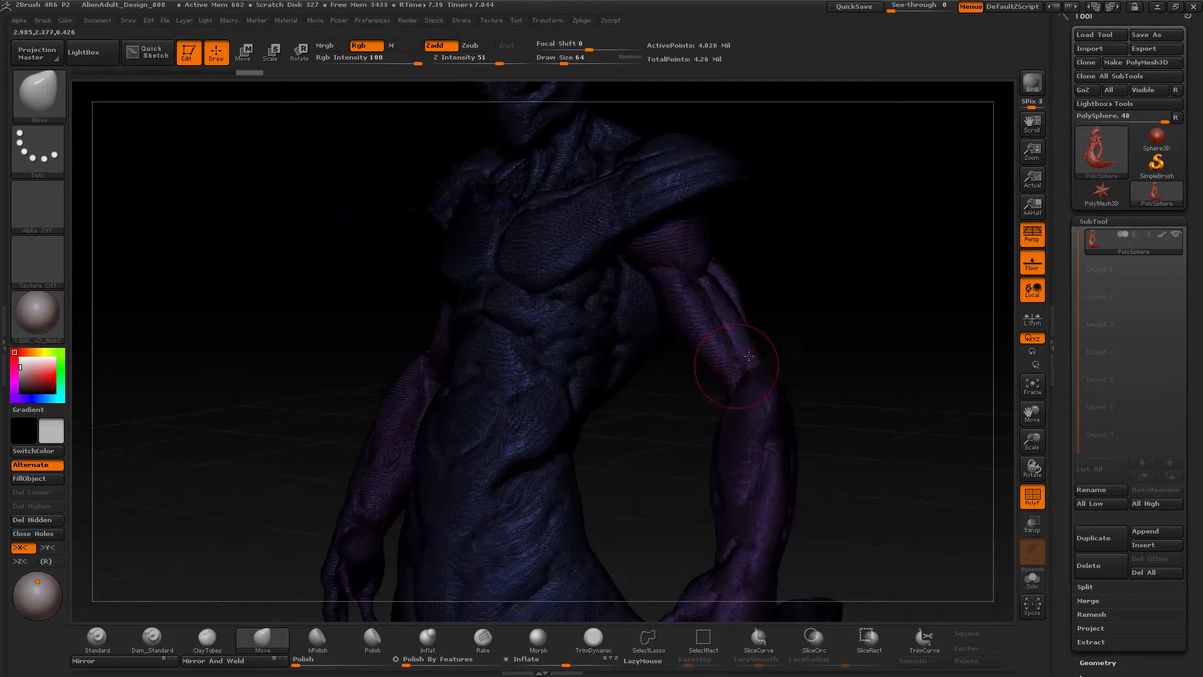
pyautogui.moveTo(833, 497)
pyautogui.mouseDown()
pyautogui.moveTo(808, 479)
pyautogui.moveTo(792, 439)
pyautogui.moveTo(668, 350)
pyautogui.moveTo(322, 188)
pyautogui.moveTo(240, 537)
pyautogui.mouseUp()
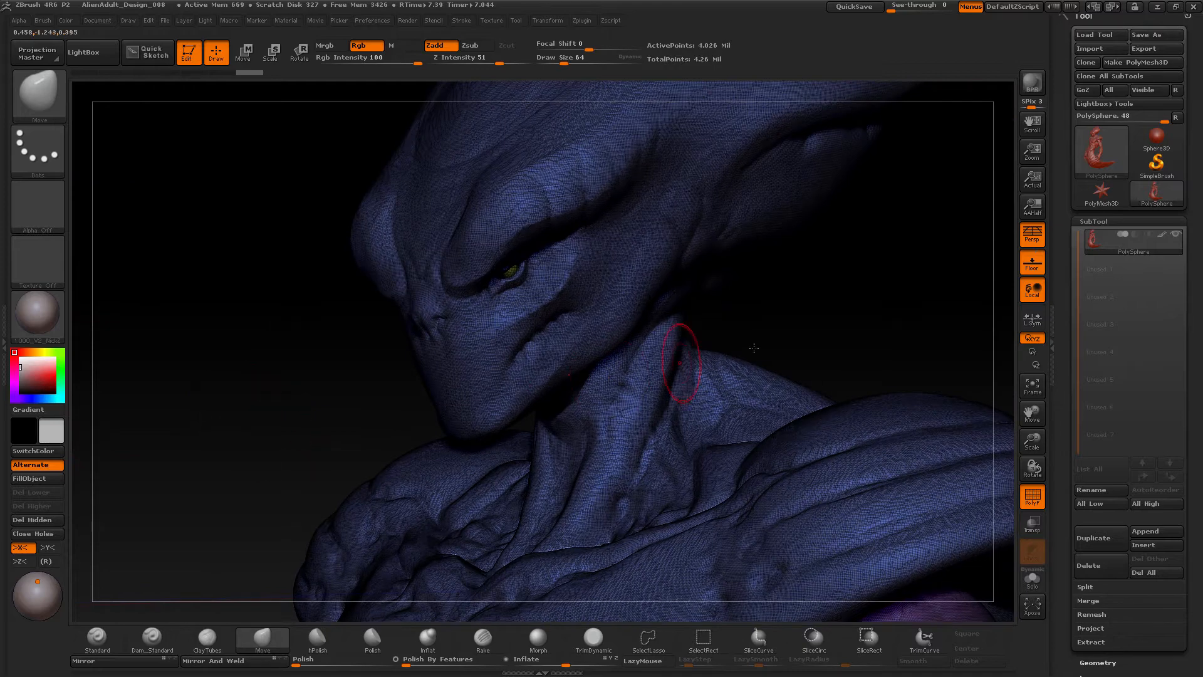
pyautogui.moveTo(862, 305)
pyautogui.mouseDown()
pyautogui.moveTo(803, 244)
pyautogui.moveTo(770, 236)
pyautogui.mouseUp()
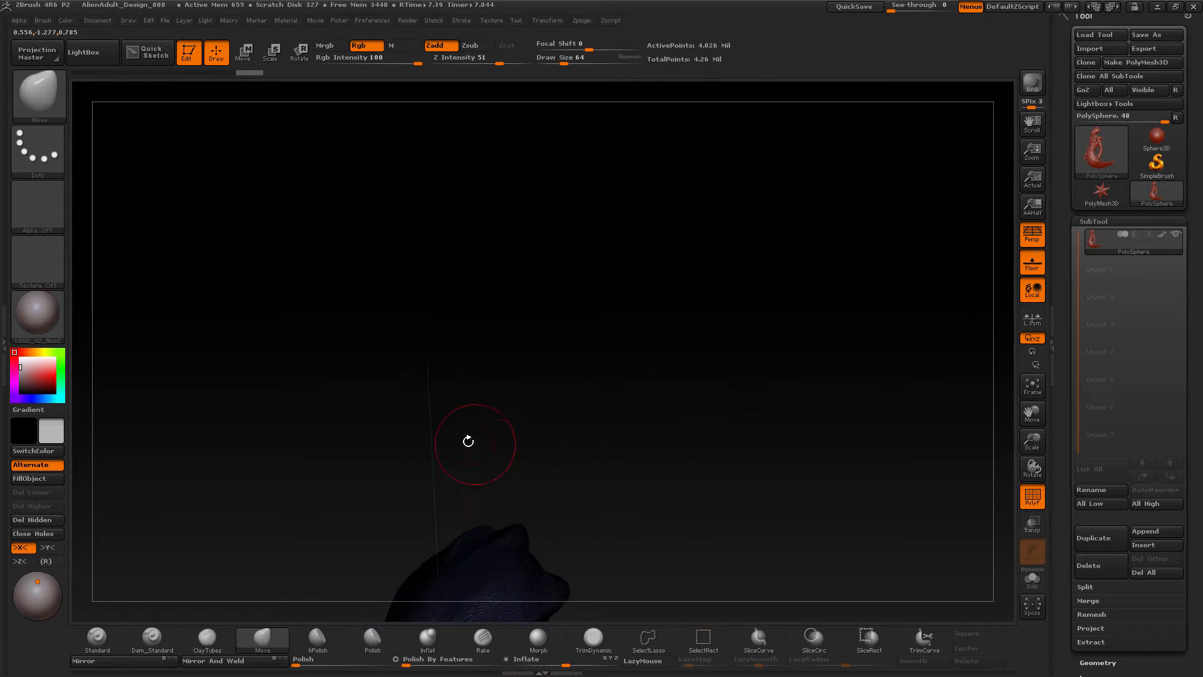
pyautogui.press('f')
pyautogui.moveTo(741, 408)
pyautogui.mouseDown()
pyautogui.moveTo(731, 411)
pyautogui.moveTo(740, 410)
pyautogui.mouseUp()
pyautogui.moveTo(908, 416); pyautogui.dragTo(941, 430)
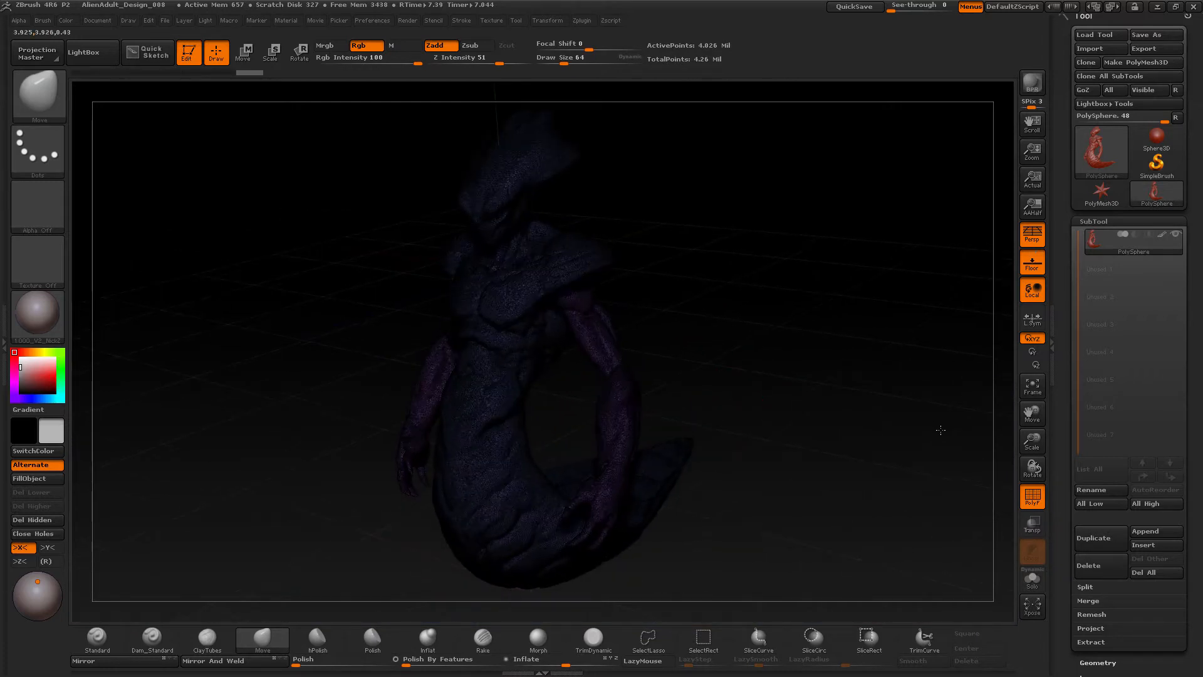
pyautogui.click(1031, 495)
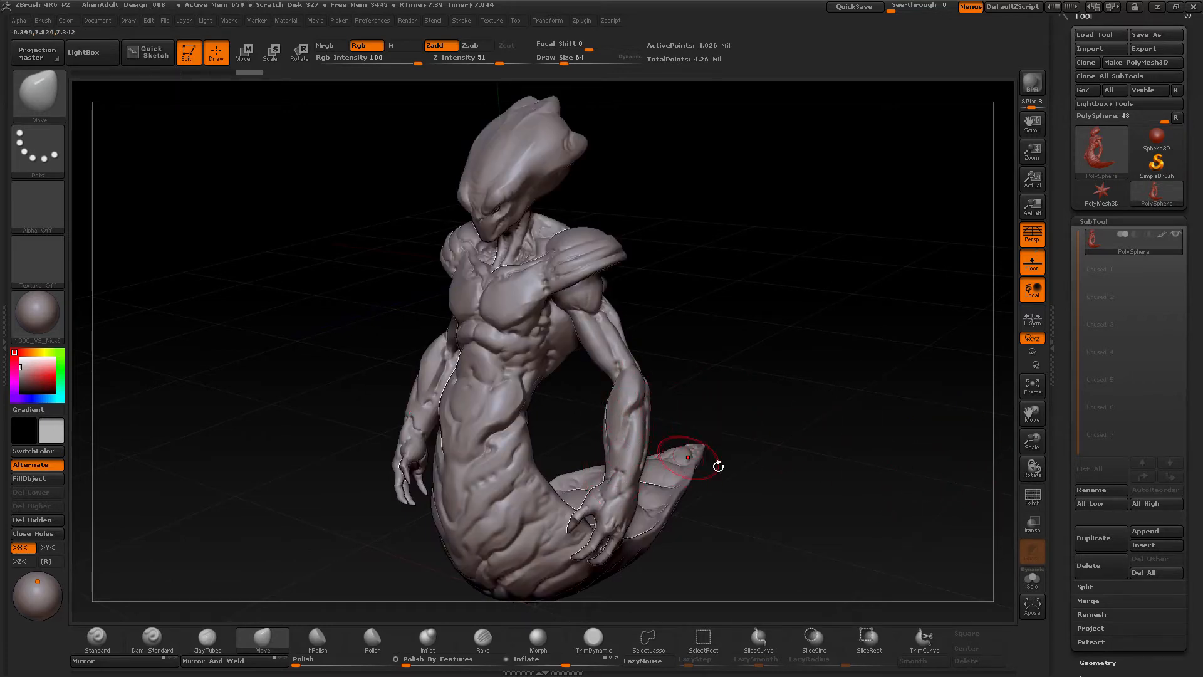
# - Look over the Polygroups options available for grouping the alien mesh
pyautogui.scroll(-5, 1095, 448)
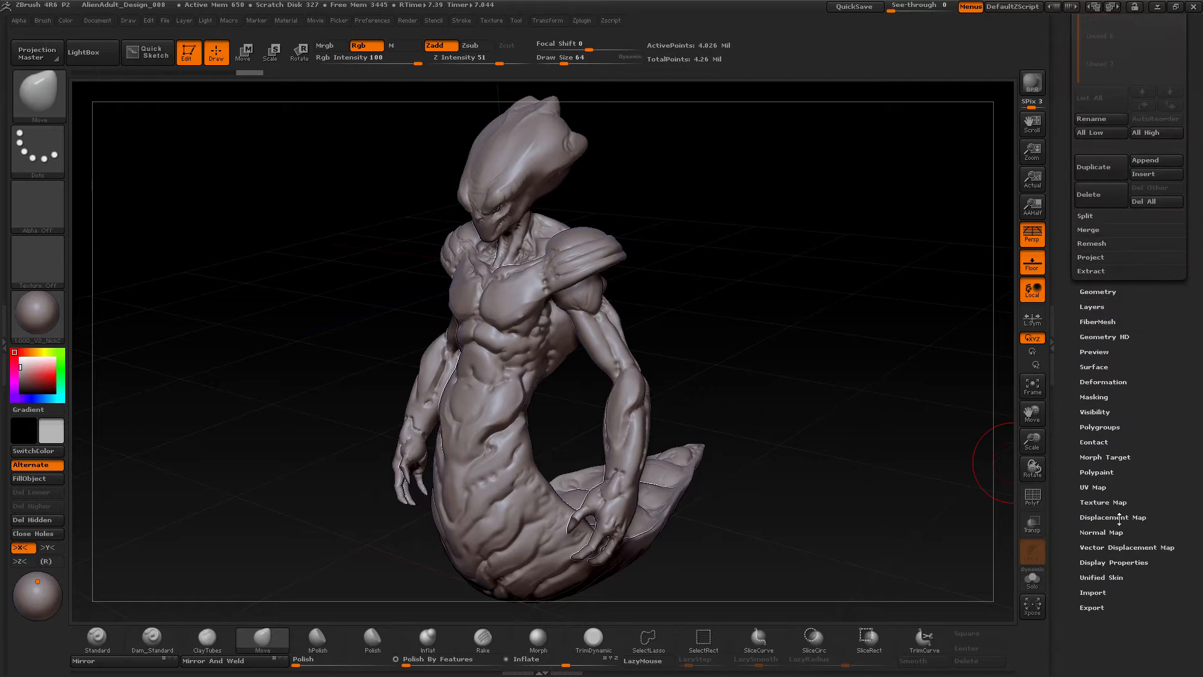
pyautogui.click(1110, 428)
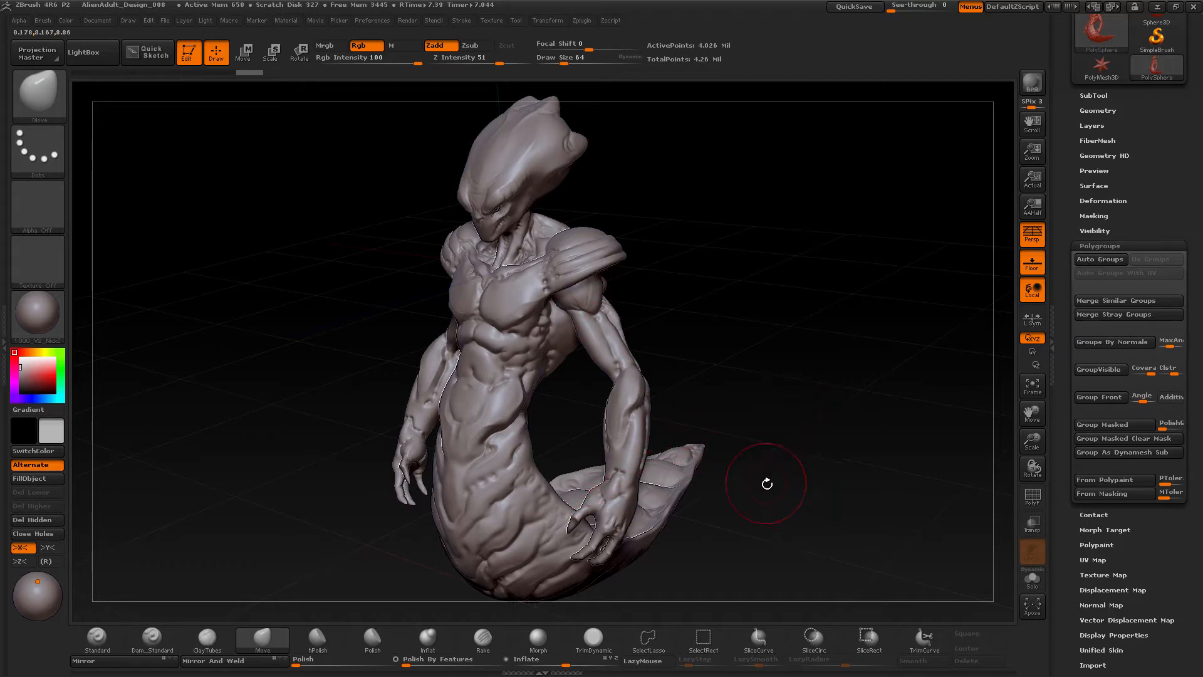
pyautogui.moveTo(767, 483); pyautogui.dragTo(808, 471)
# - Split the single PolySphere subtool into separate subtools by polygroup with Groups Split
pyautogui.click(1094, 96)
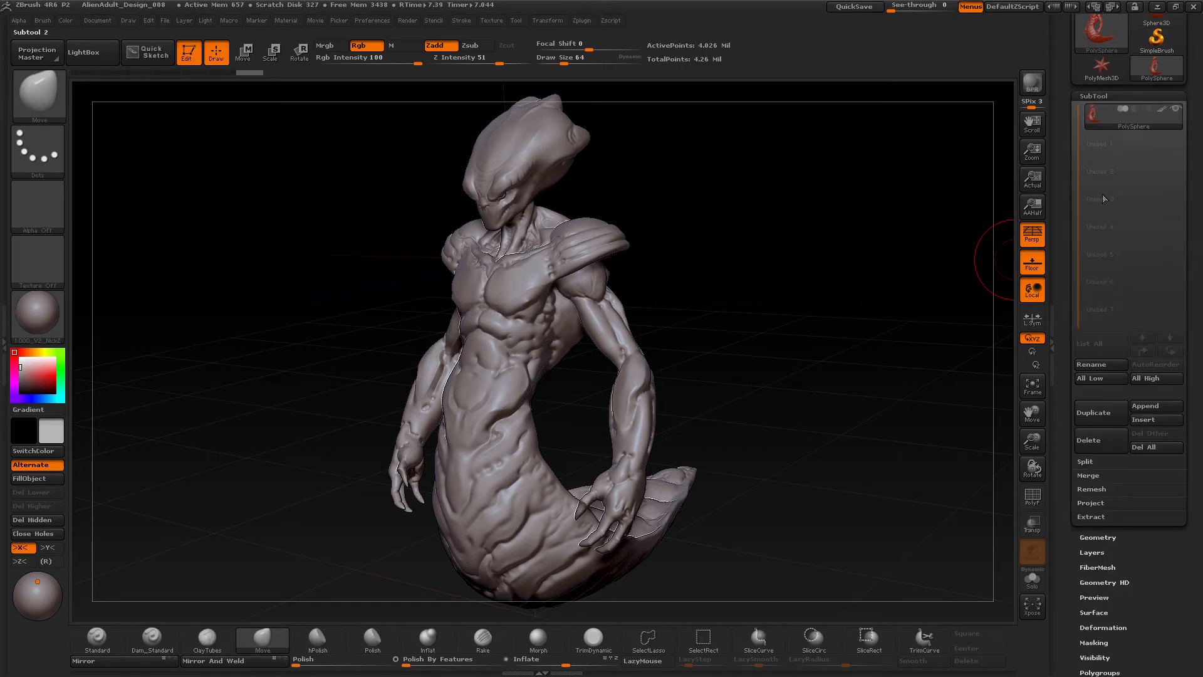
pyautogui.click(1088, 463)
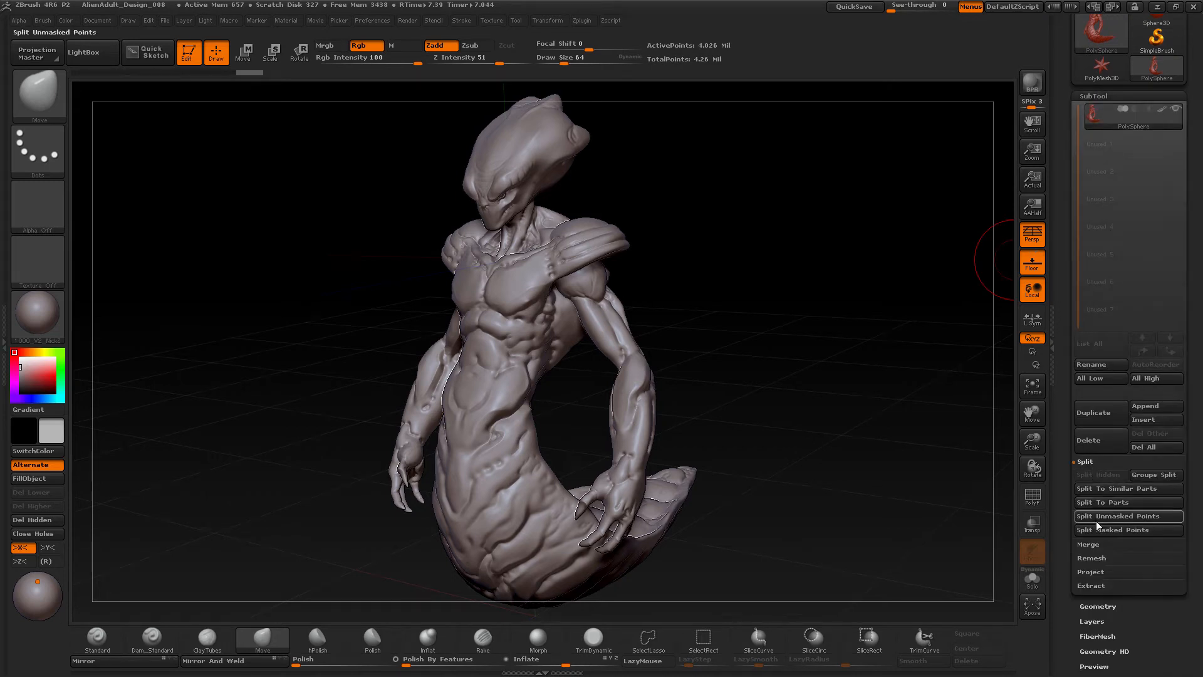
pyautogui.click(1153, 475)
pyautogui.click(969, 506)
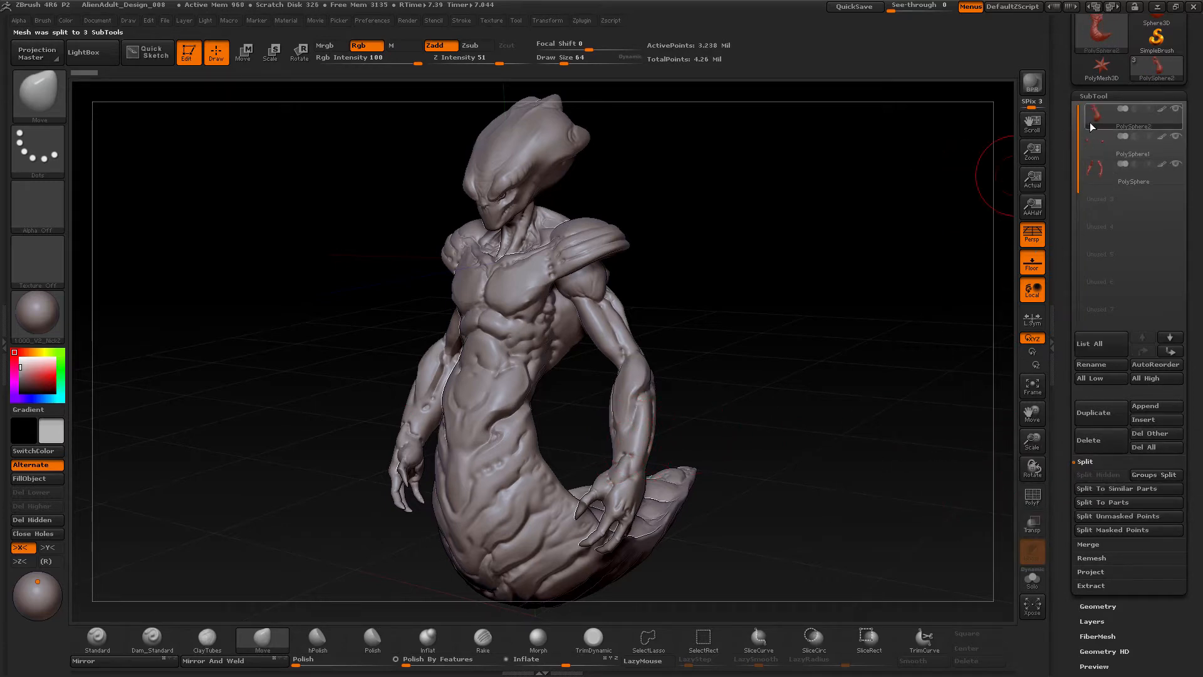
# - Isolate the body subtool with Solo and inspect its shoulder area from the side
pyautogui.click(1032, 581)
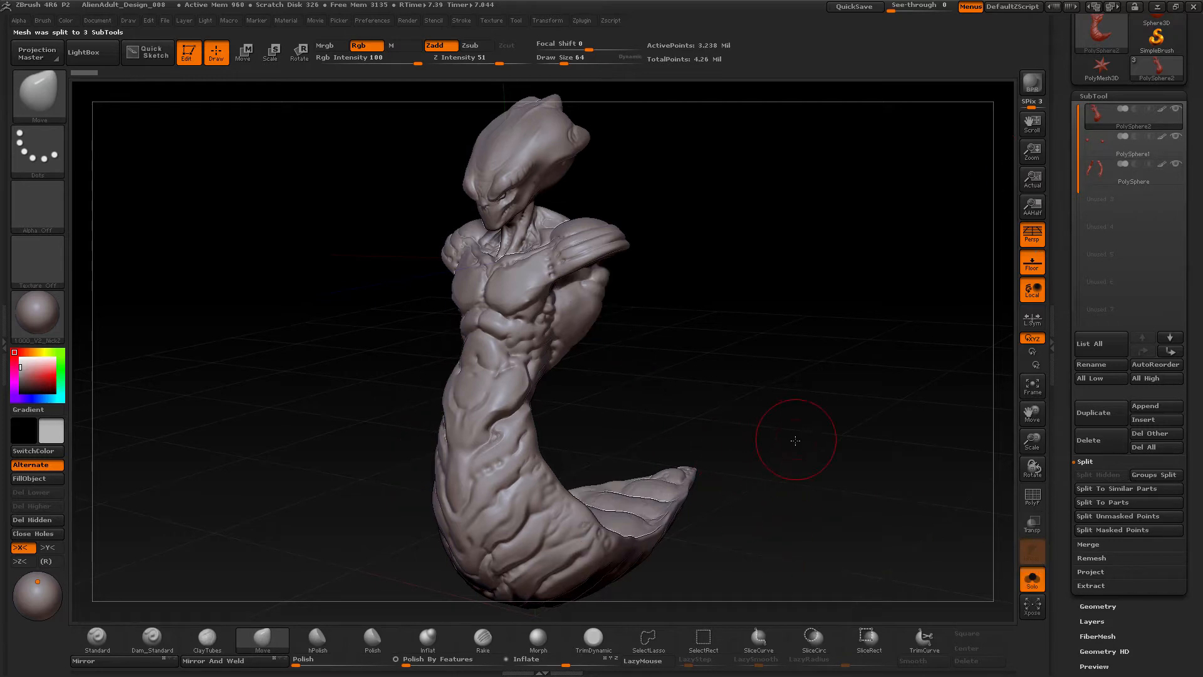
pyautogui.moveTo(795, 440)
pyautogui.mouseDown()
pyautogui.moveTo(769, 411)
pyautogui.moveTo(724, 394)
pyautogui.moveTo(781, 312)
pyautogui.moveTo(773, 547)
pyautogui.mouseUp()
pyautogui.moveTo(777, 282)
pyautogui.keyDown('alt'); pyautogui.mouseDown()
pyautogui.moveTo(782, 443)
pyautogui.moveTo(790, 408)
pyautogui.moveTo(816, 446)
pyautogui.moveTo(818, 486)
pyautogui.moveTo(776, 398)
pyautogui.moveTo(811, 336)
pyautogui.moveTo(795, 351)
pyautogui.mouseUp(); pyautogui.keyUp('alt')
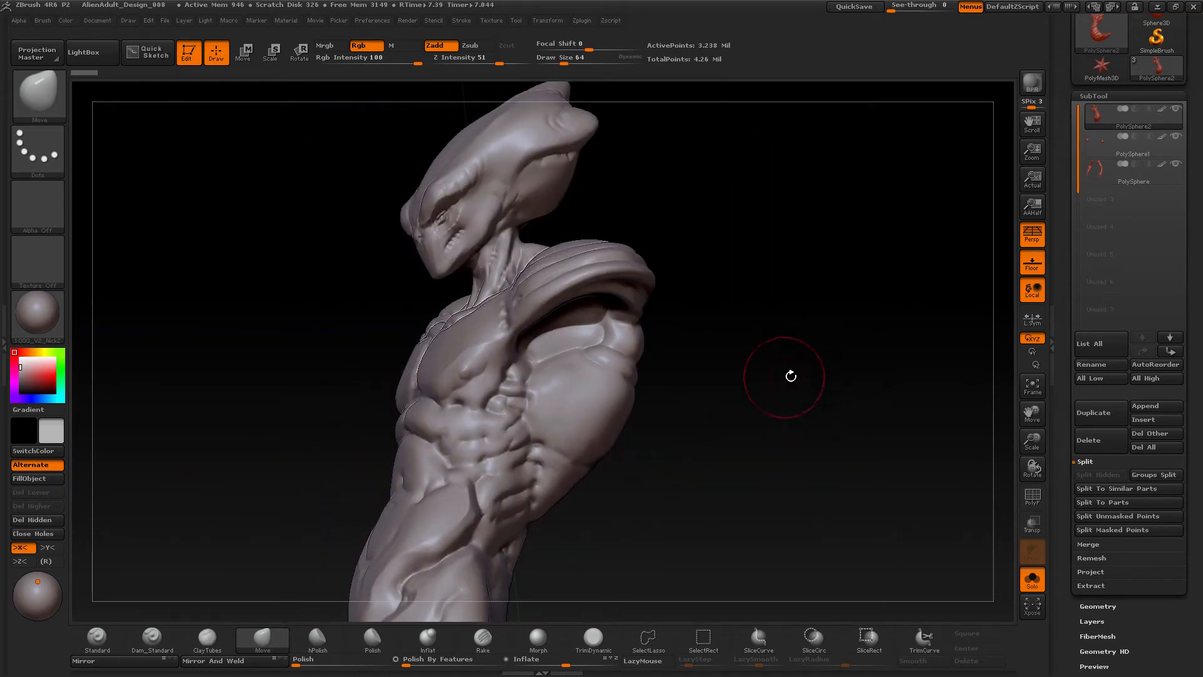
# - Rename the body subtool as Body-DM
pyautogui.click(1101, 365)
pyautogui.write('B')
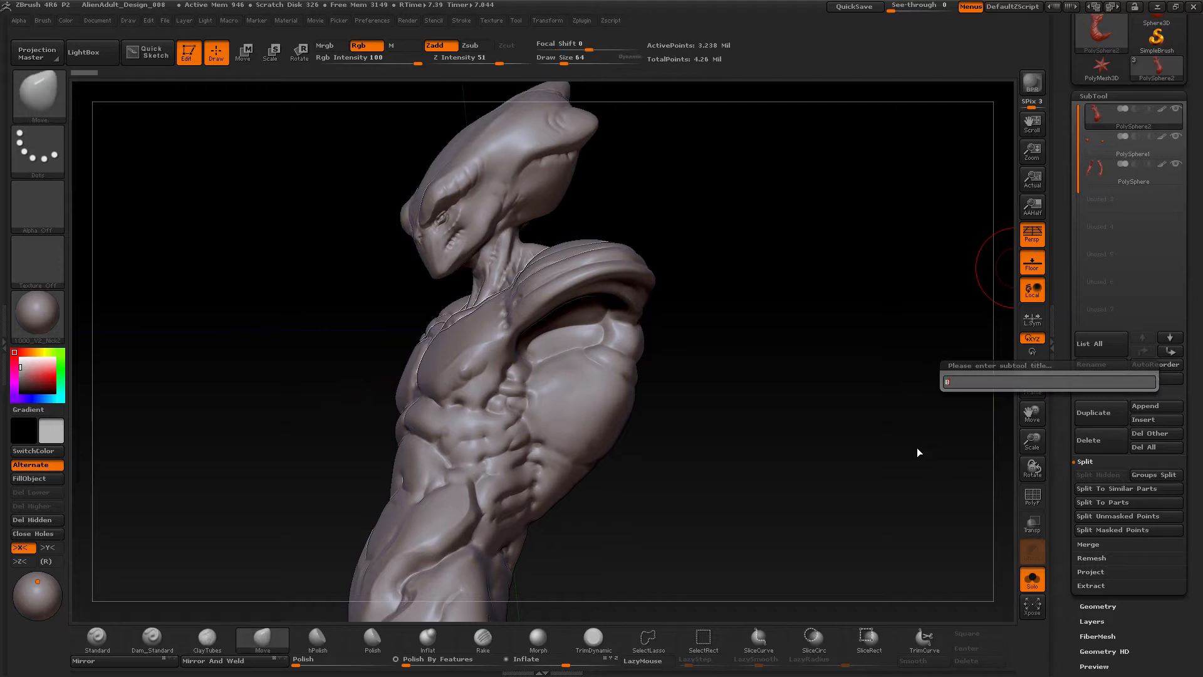
pyautogui.write('ody')
pyautogui.press('shift')
pyautogui.write('-DM')
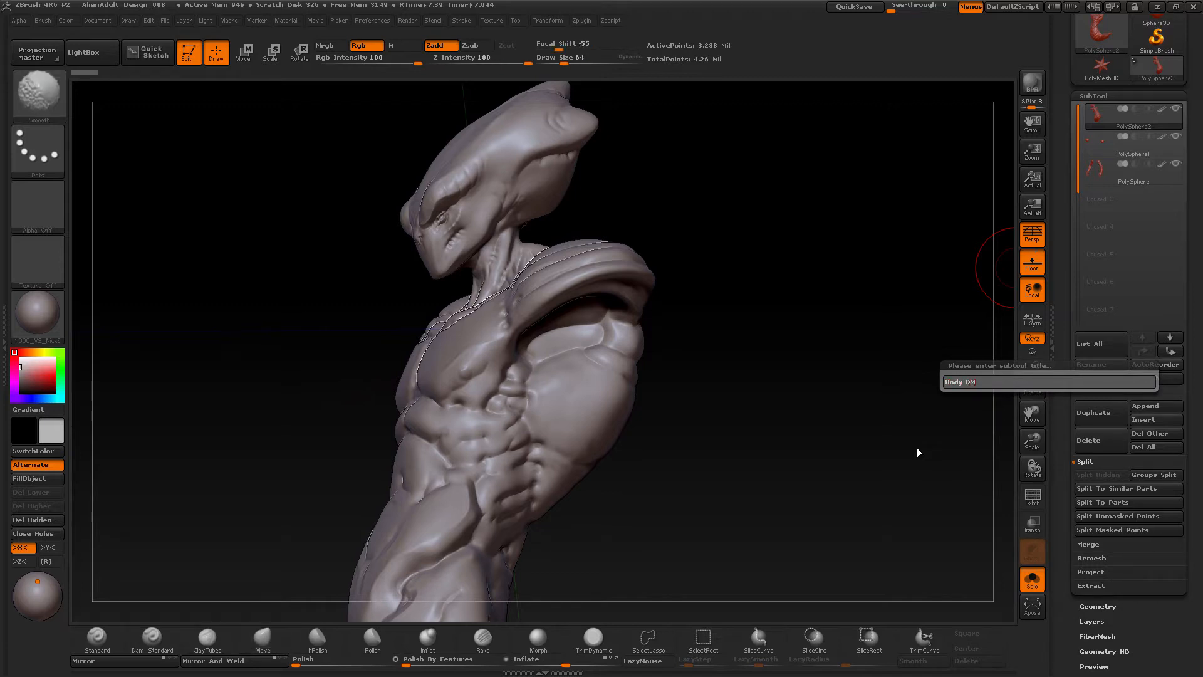
pyautogui.press('Return')
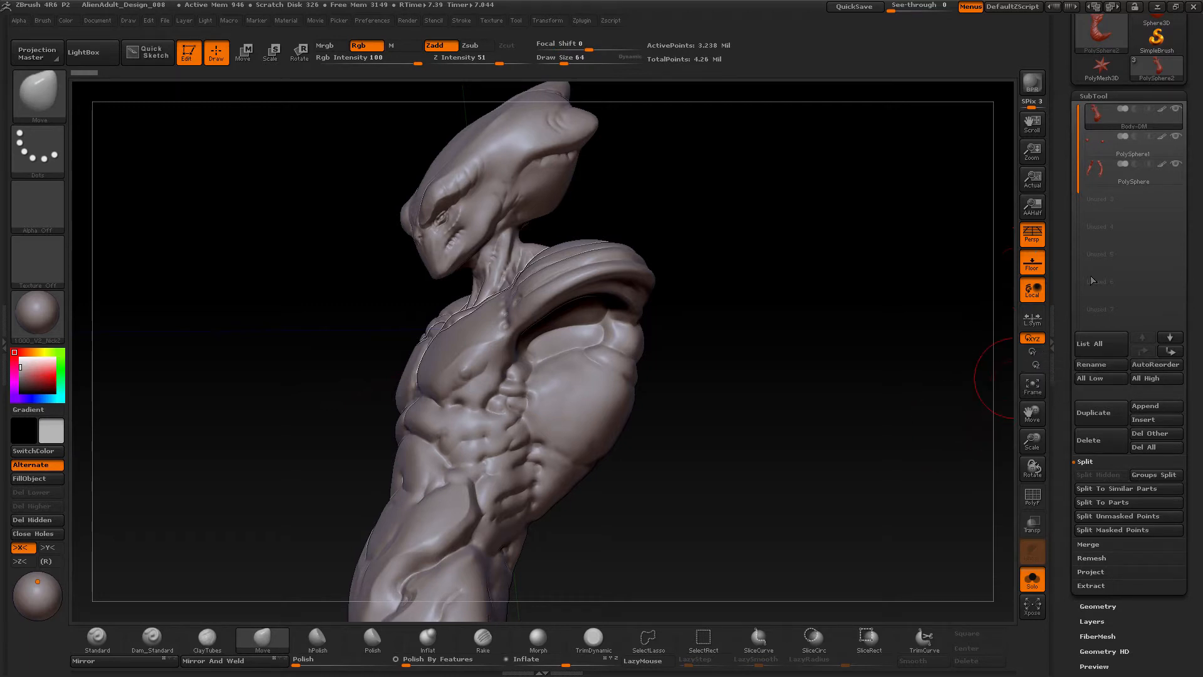
# - Select the subtool holding the two eyeballs and rename it Eyes-DM
pyautogui.click(1096, 150)
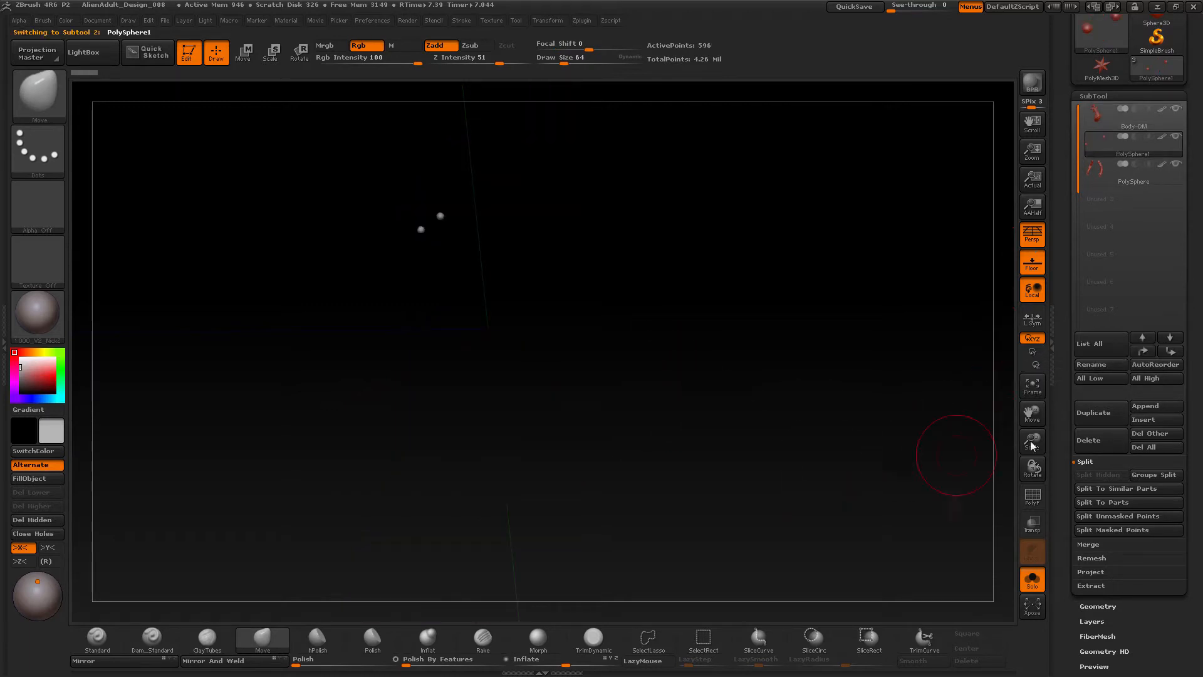
pyautogui.click(1091, 364)
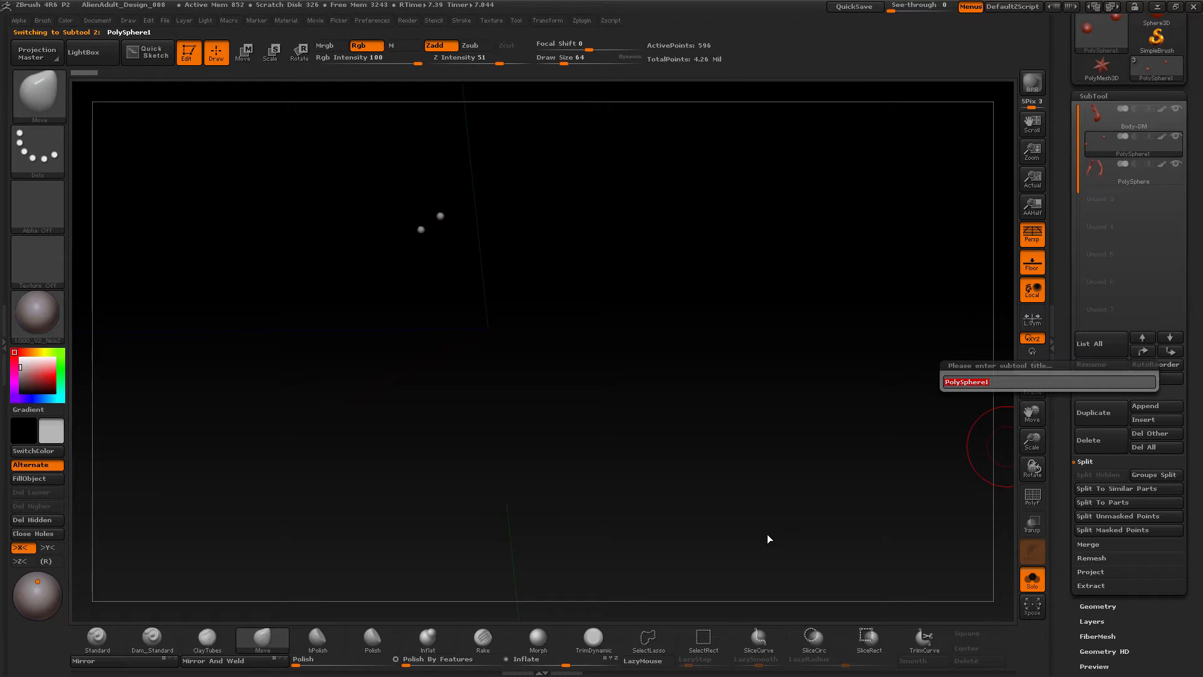
pyautogui.write('E')
pyautogui.press('shift')
pyautogui.write('yes-D')
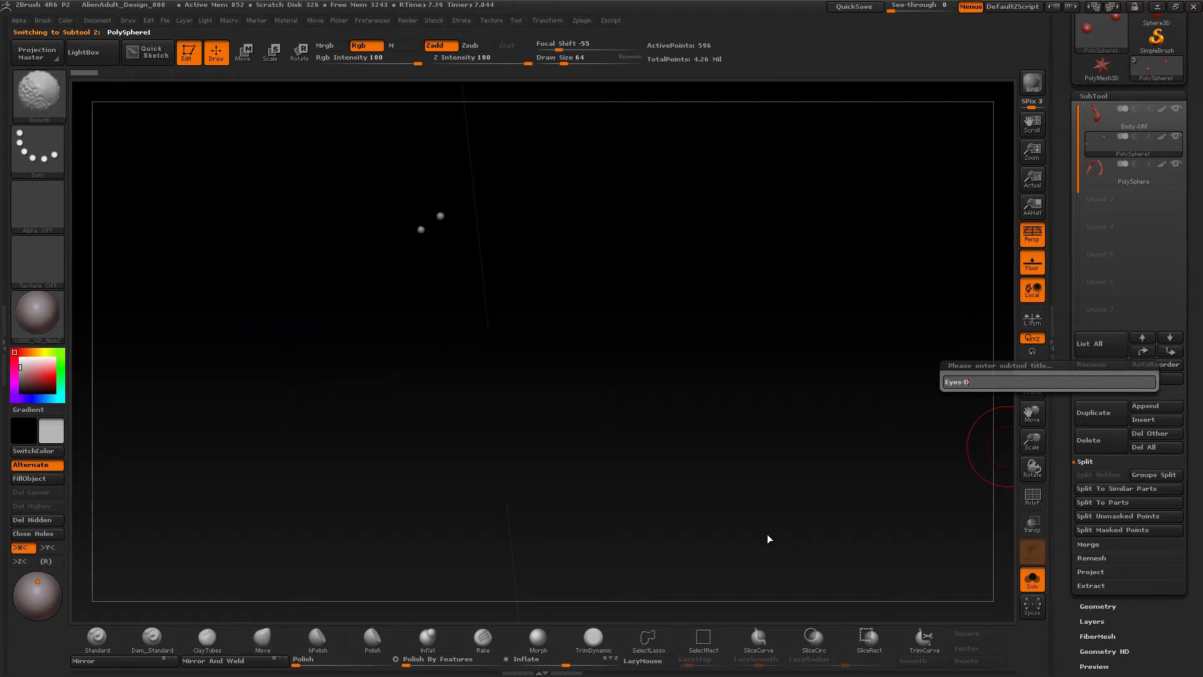
pyautogui.write('M')
pyautogui.press('Return')
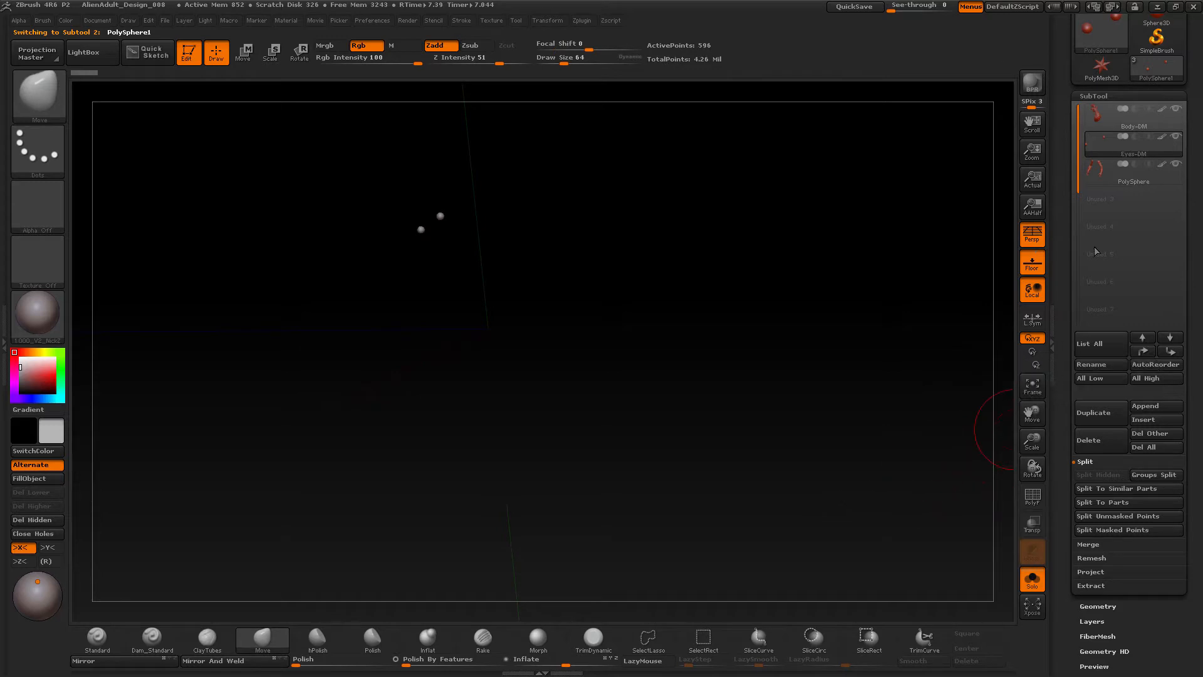
# - Select the arms subtool, rename it Arms-DM and inspect both arms in full
pyautogui.press('Down')
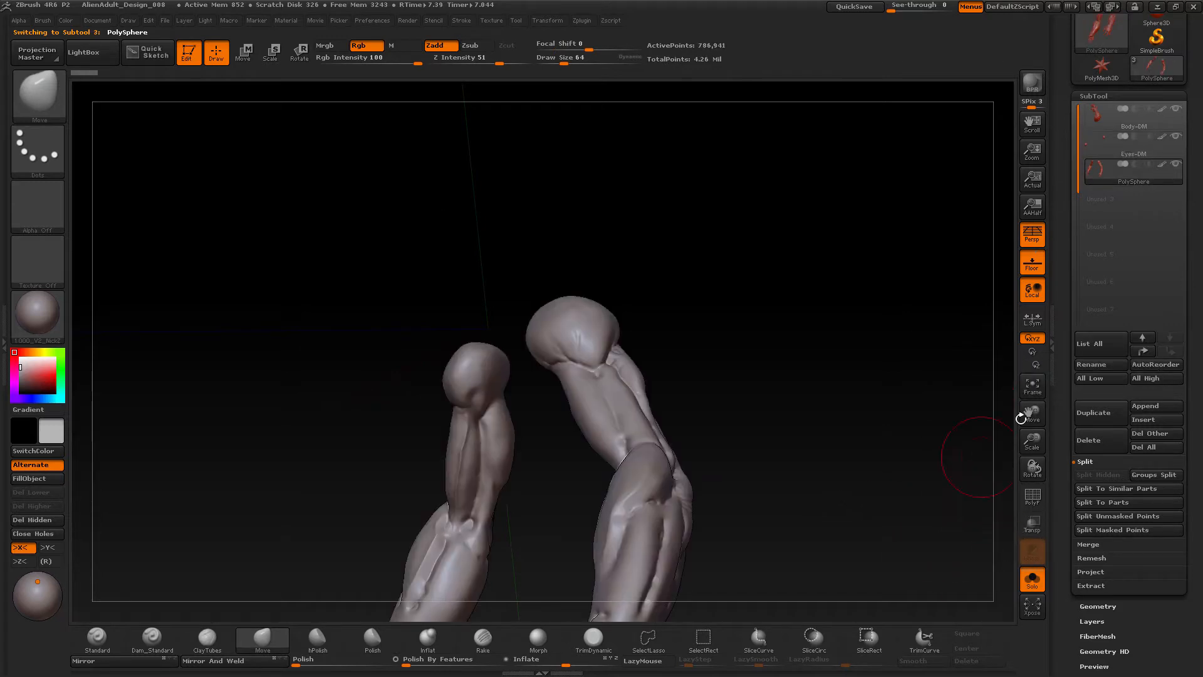
pyautogui.click(1091, 364)
pyautogui.write('A')
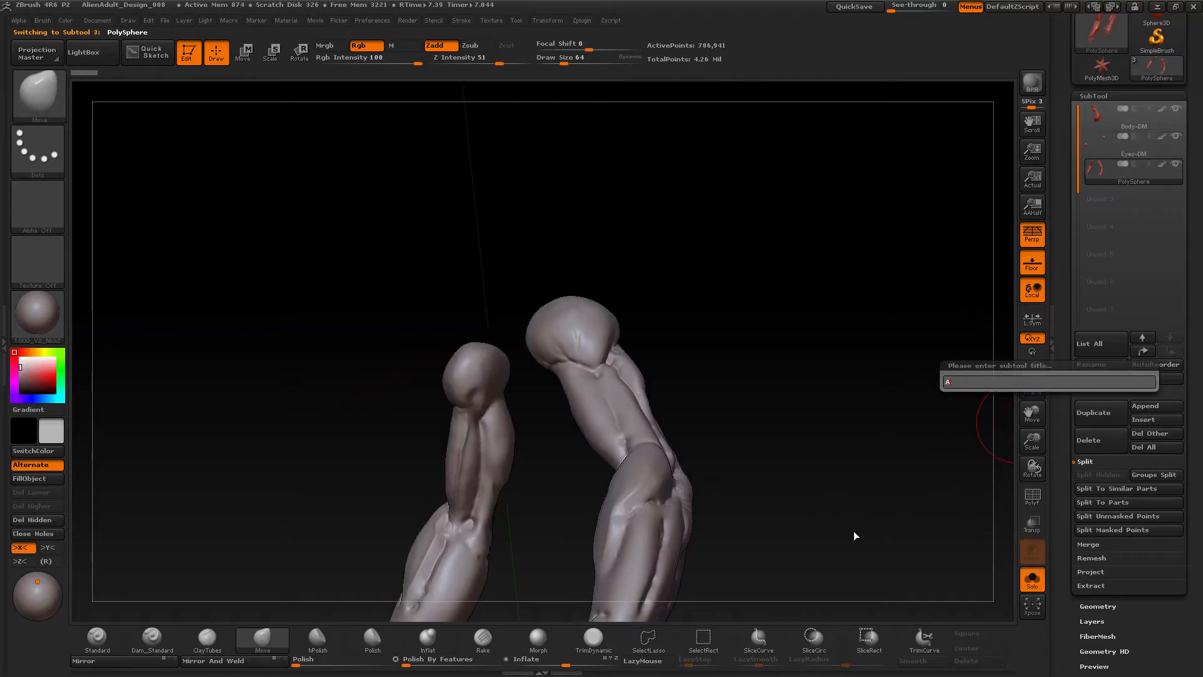
pyautogui.write('rms')
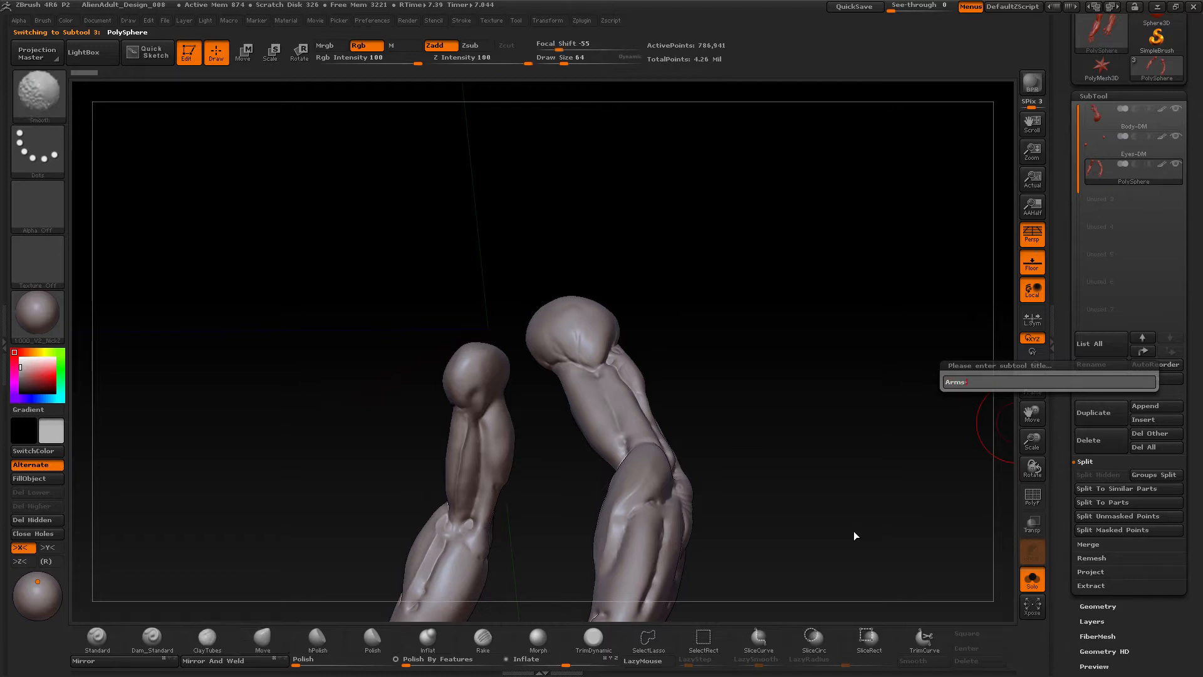
pyautogui.write('-DM')
pyautogui.press('Return')
pyautogui.moveTo(832, 428); pyautogui.dragTo(752, 417)
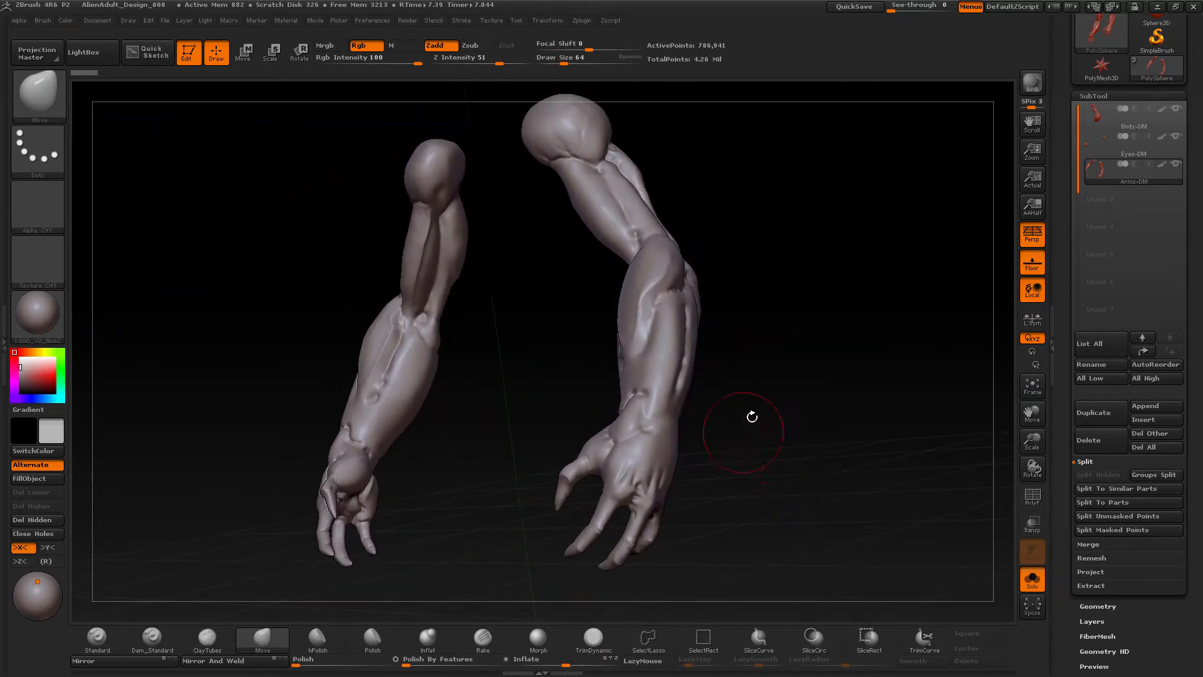
pyautogui.moveTo(740, 470); pyautogui.dragTo(770, 478)
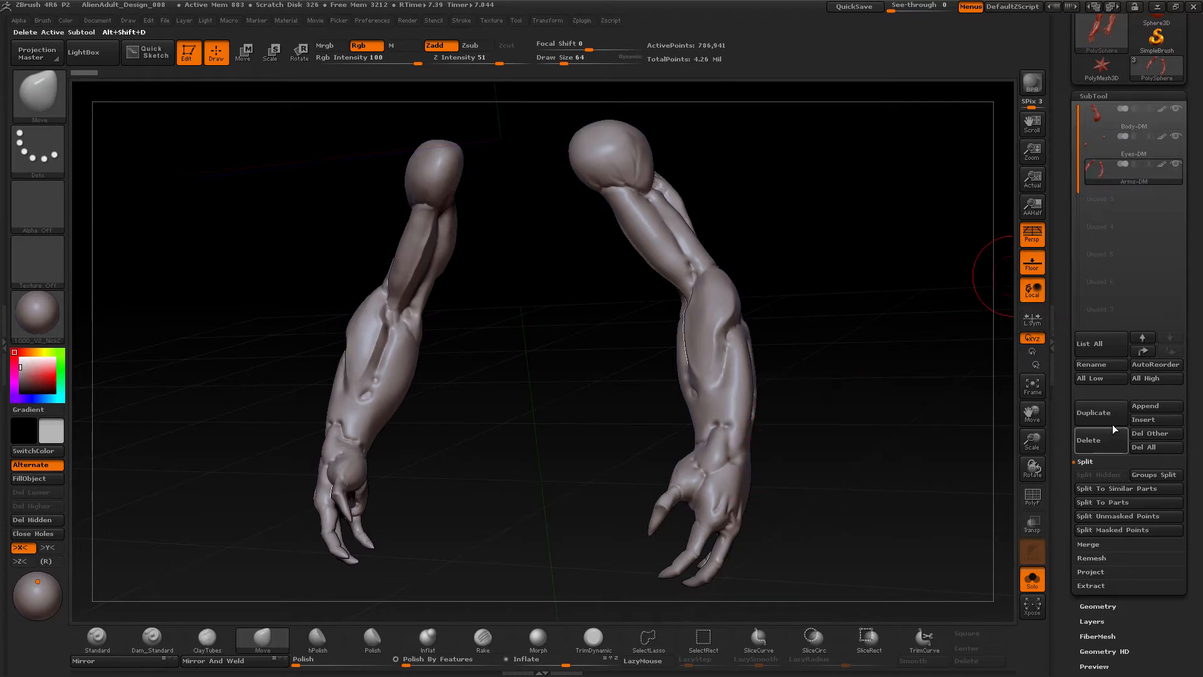
# - Duplicate the Arms-DM subtool
pyautogui.press('Up')
pyautogui.click(1111, 166)
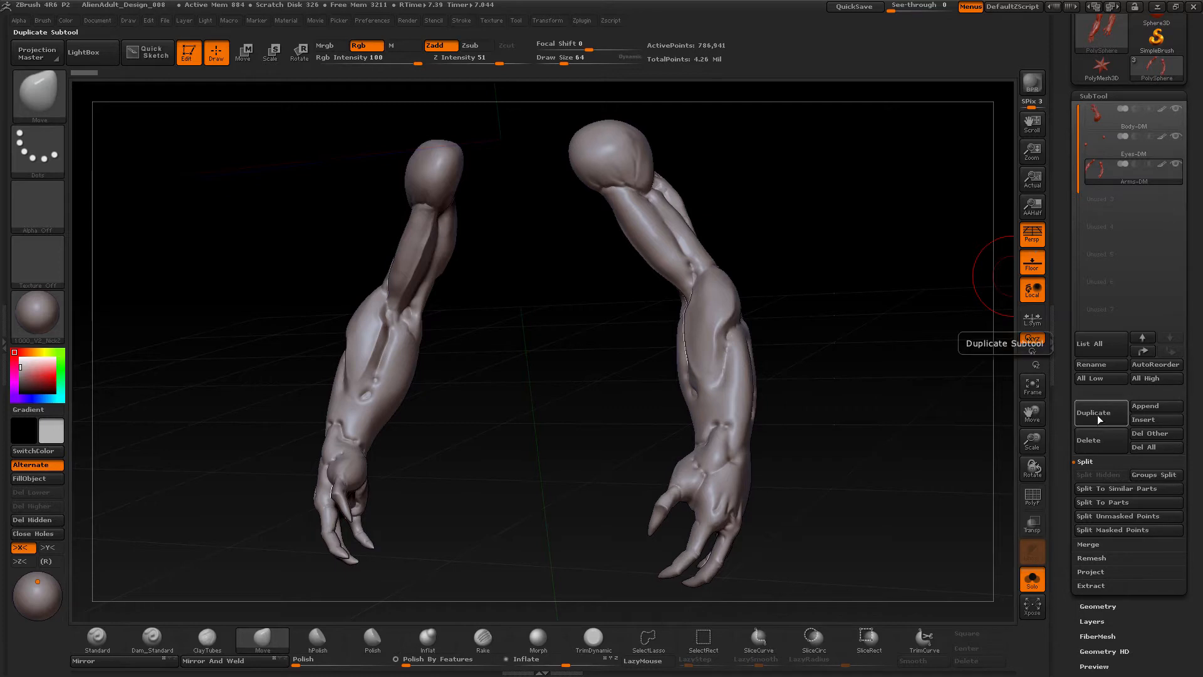
pyautogui.click(1089, 429)
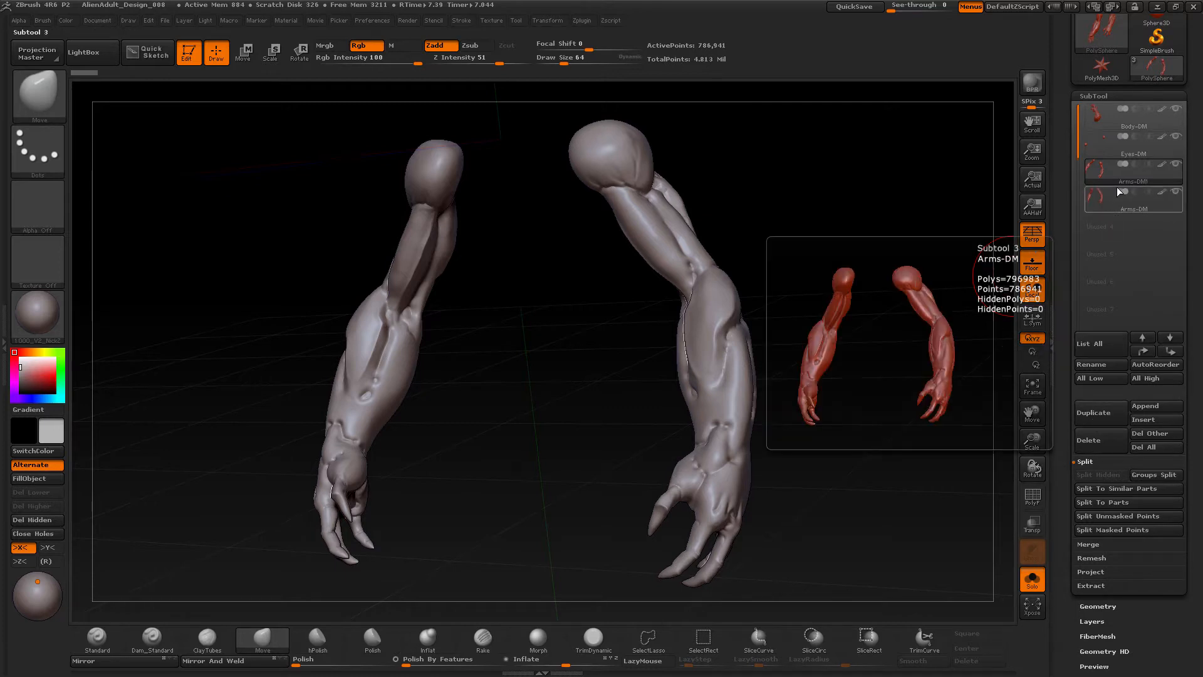
# - Rename the selected arms duplicate as Arms-ZR
pyautogui.click(1115, 364)
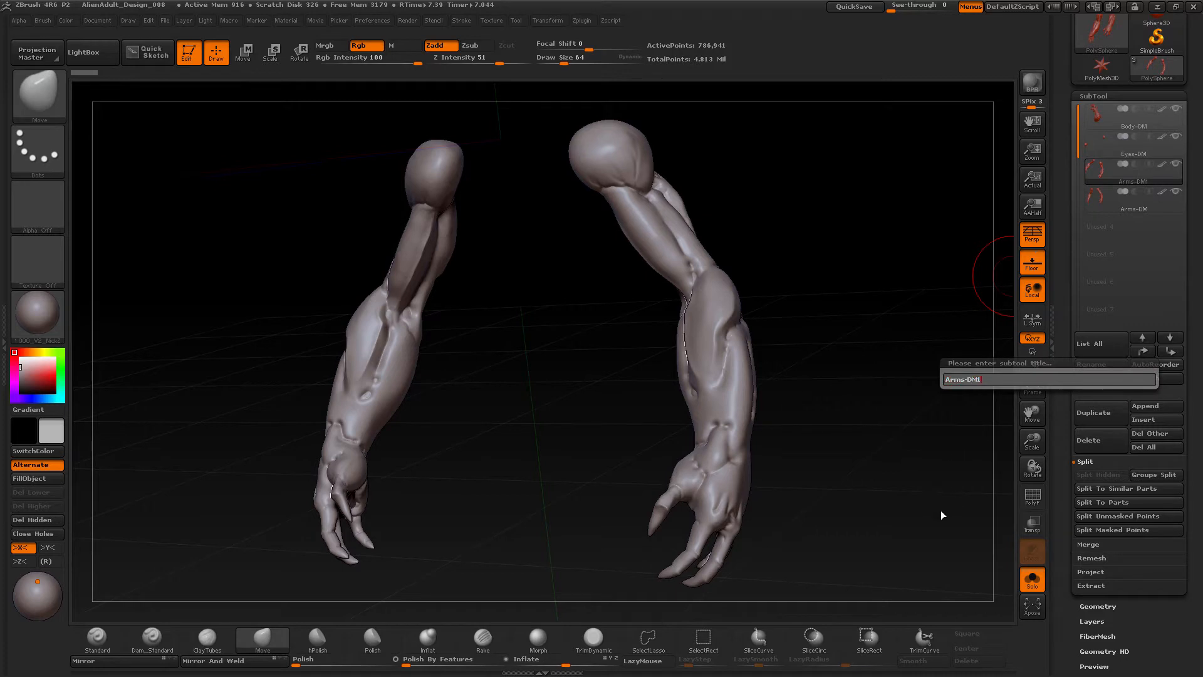
pyautogui.press('BackSpace')
pyautogui.press('BackSpace')
pyautogui.press('BackSpace')
pyautogui.press('shift')
pyautogui.write('ZR')
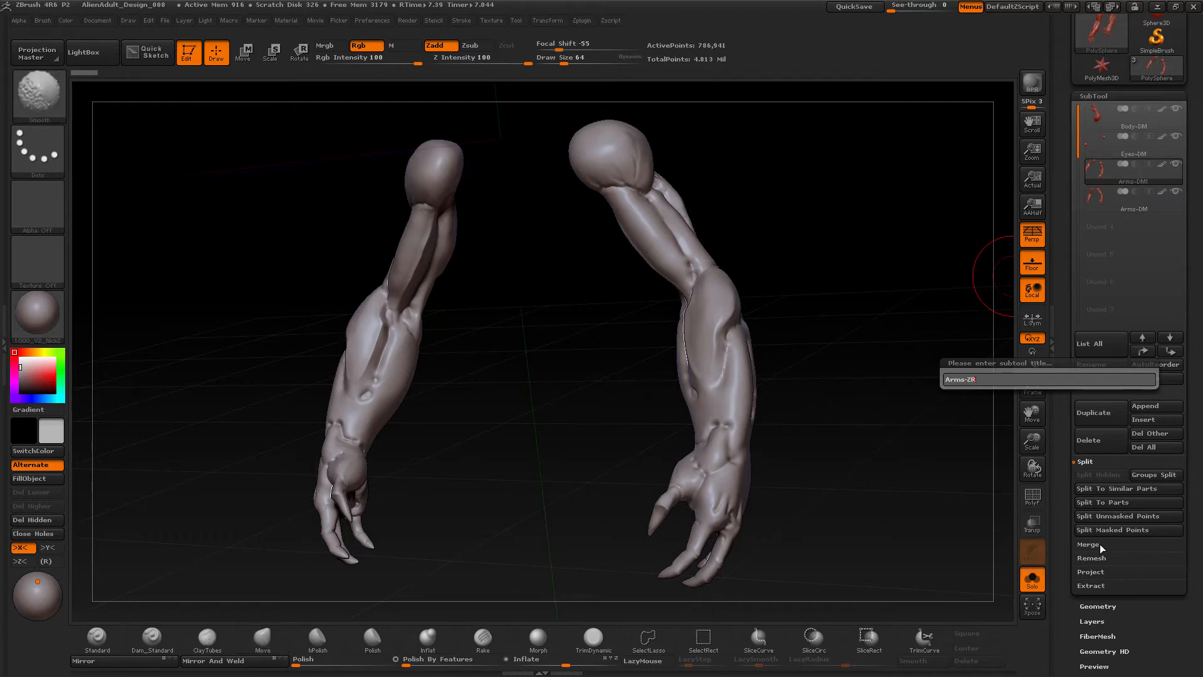
pyautogui.press('Return')
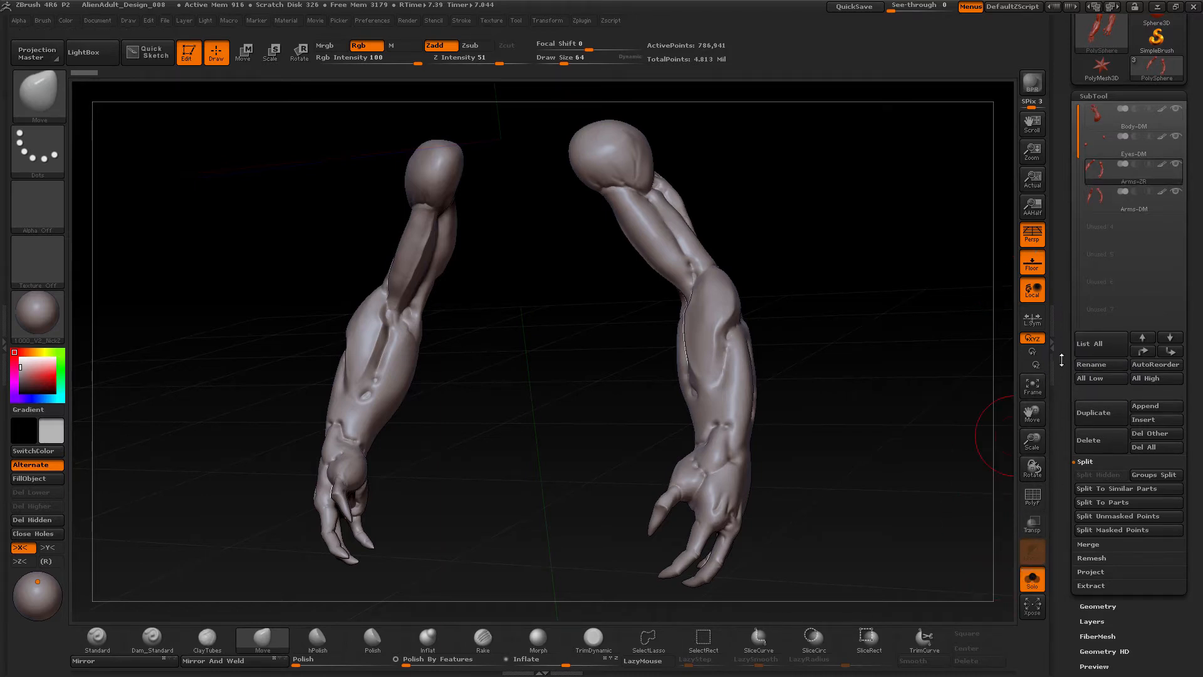
# - Set the ZRemesher target polygon count to 6 for the Arms-ZR subtool
pyautogui.moveTo(921, 510); pyautogui.dragTo(1059, 502)
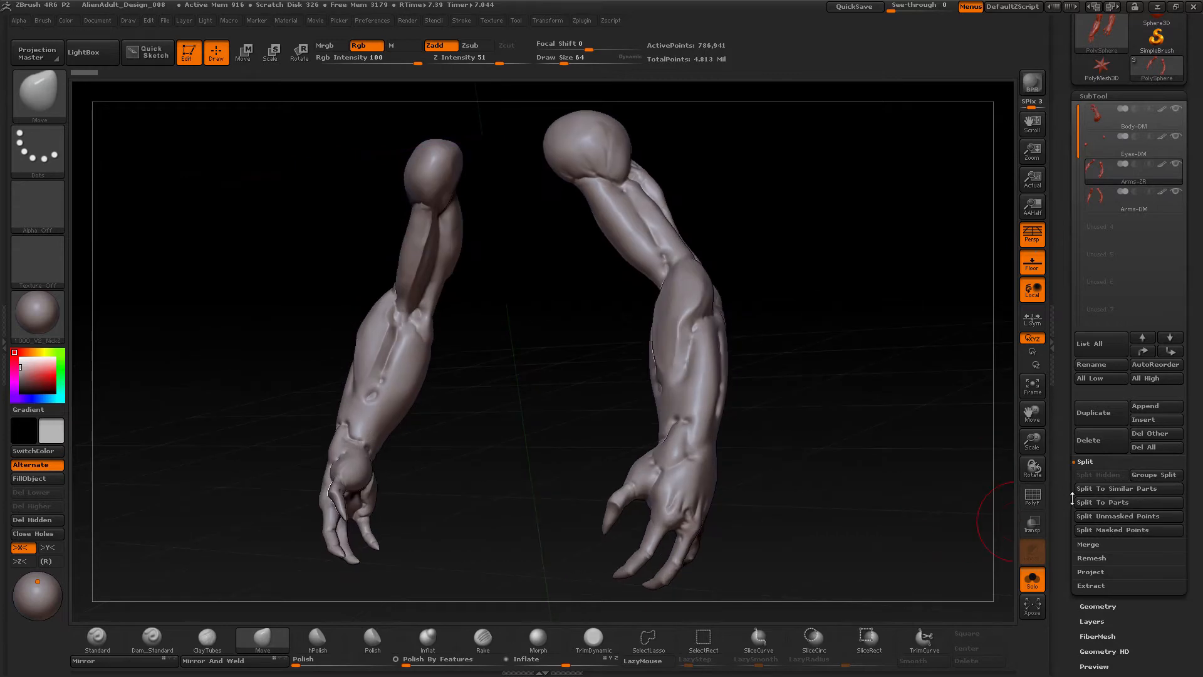
pyautogui.moveTo(1067, 572); pyautogui.dragTo(1072, 520)
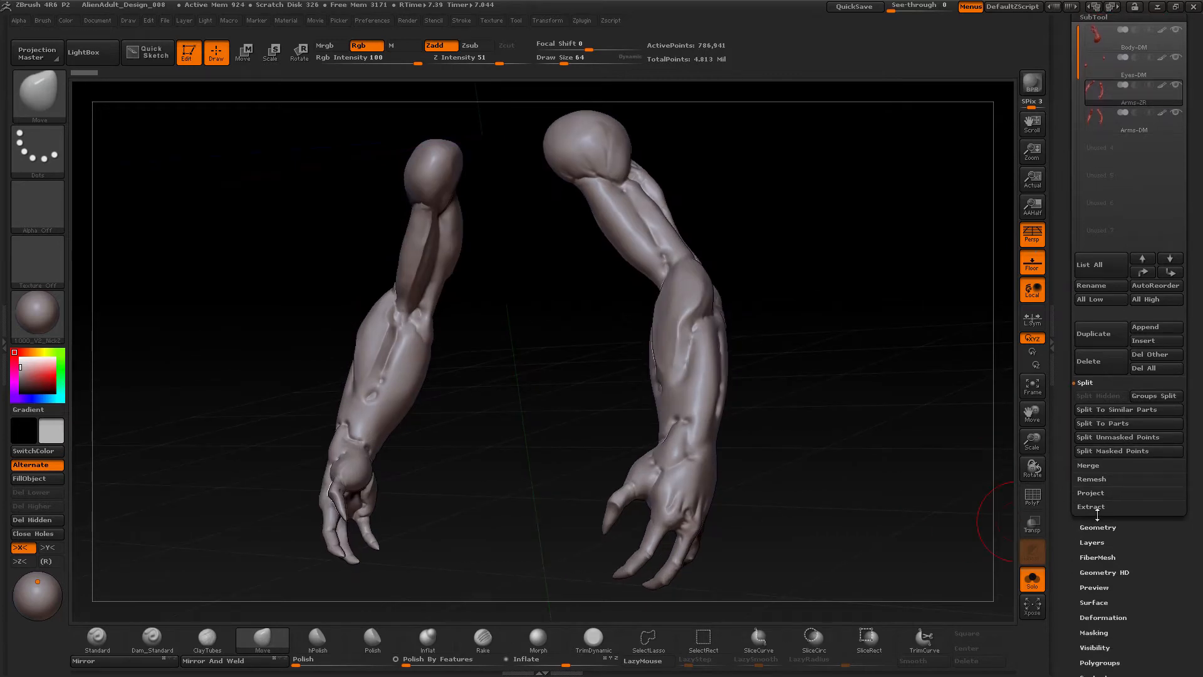
pyautogui.click(1098, 527)
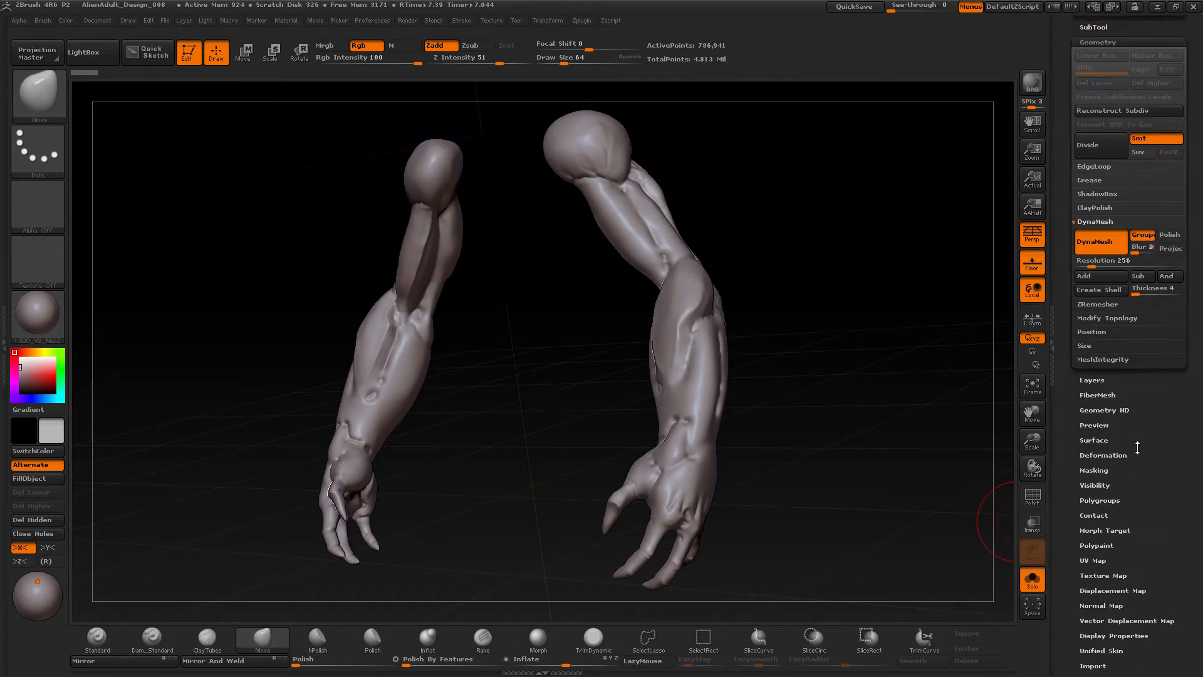
pyautogui.click(1099, 308)
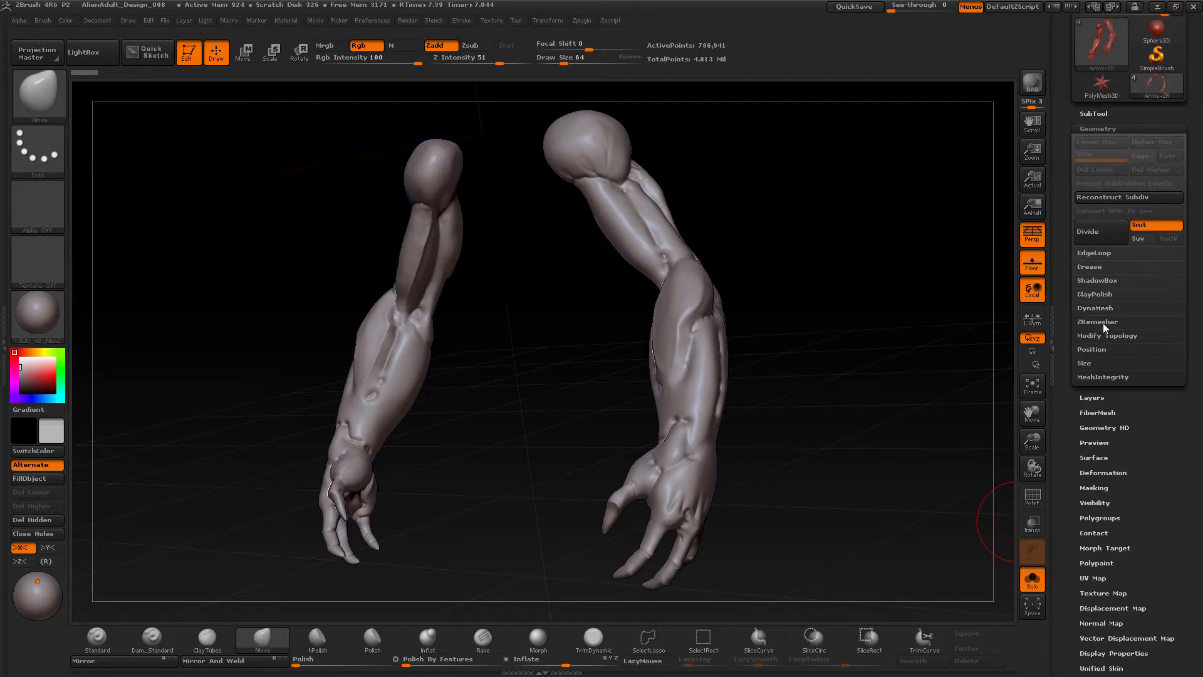
pyautogui.click(1103, 322)
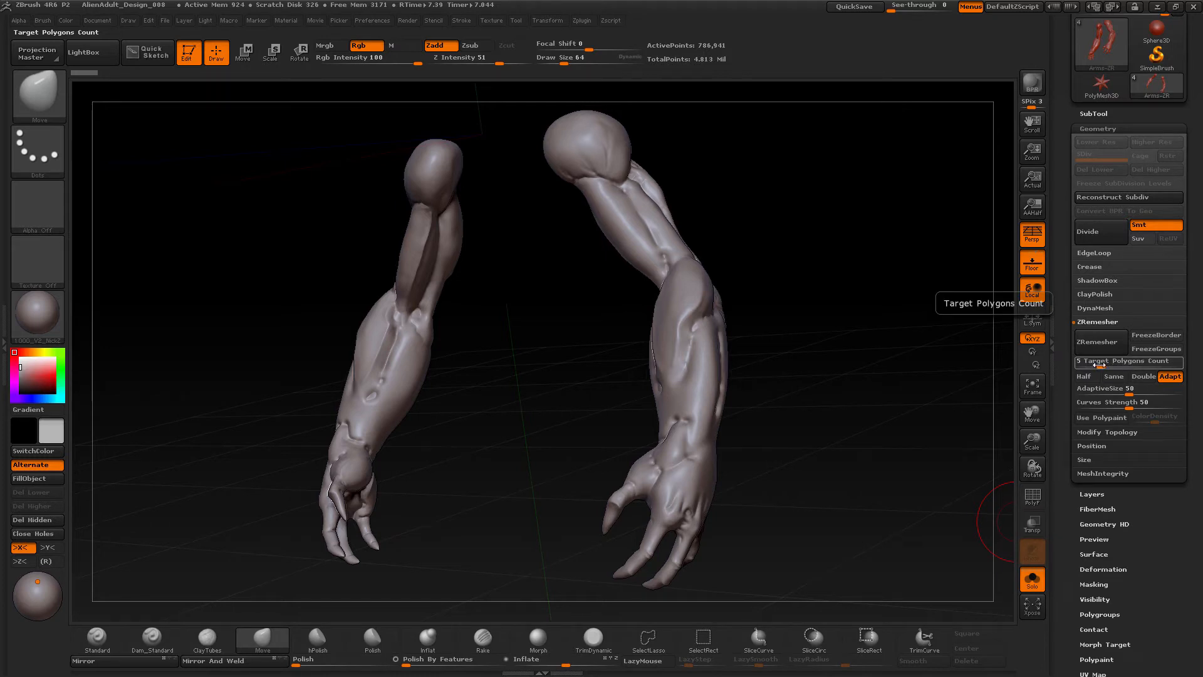
pyautogui.moveTo(1097, 365); pyautogui.dragTo(1103, 364)
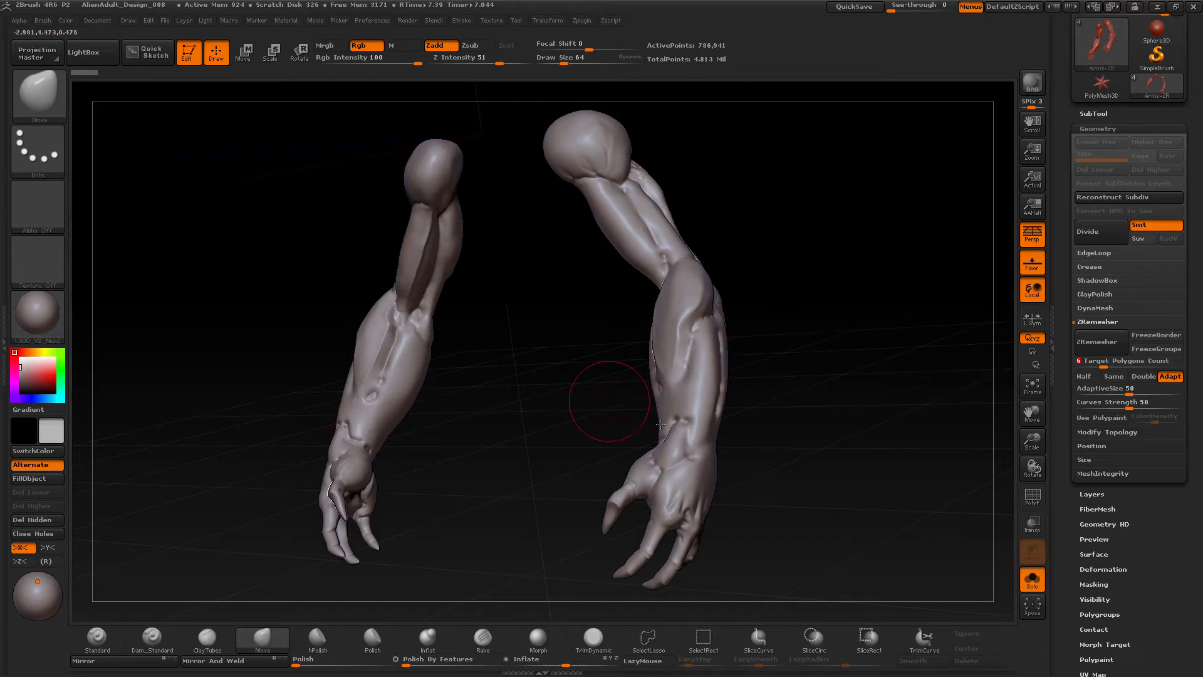
# - Make sure X symmetry is active and run ZRemesher on the arms
pyautogui.press('x')
pyautogui.press('x')
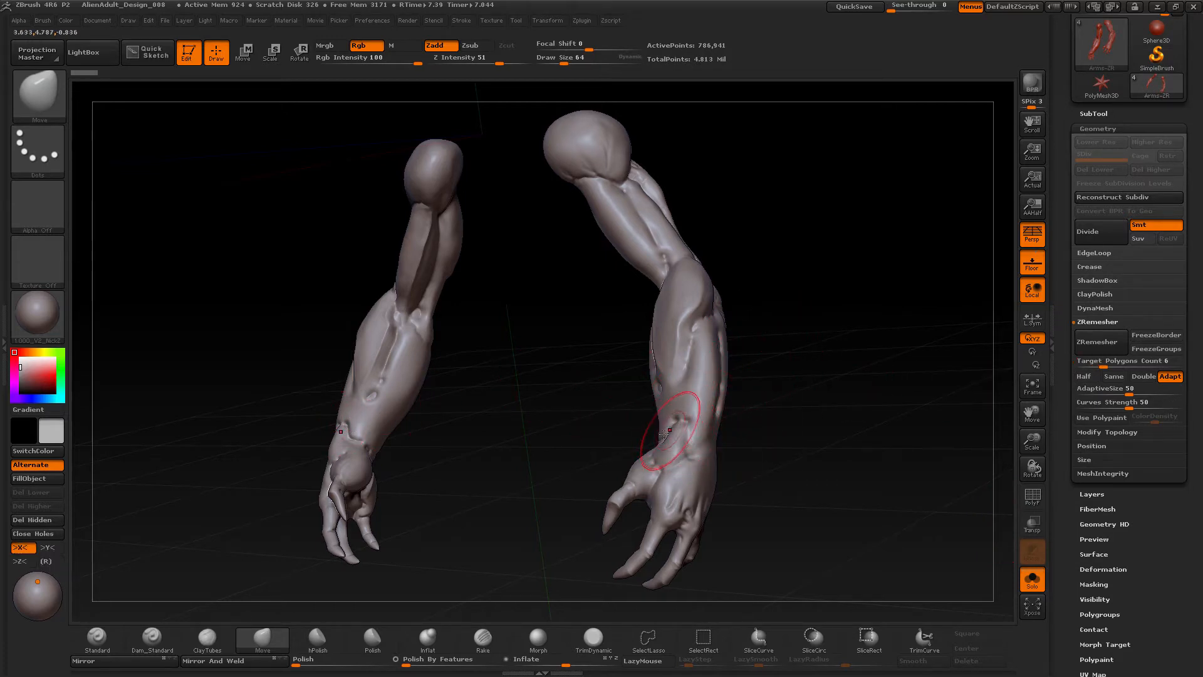
pyautogui.moveTo(865, 415); pyautogui.dragTo(870, 438)
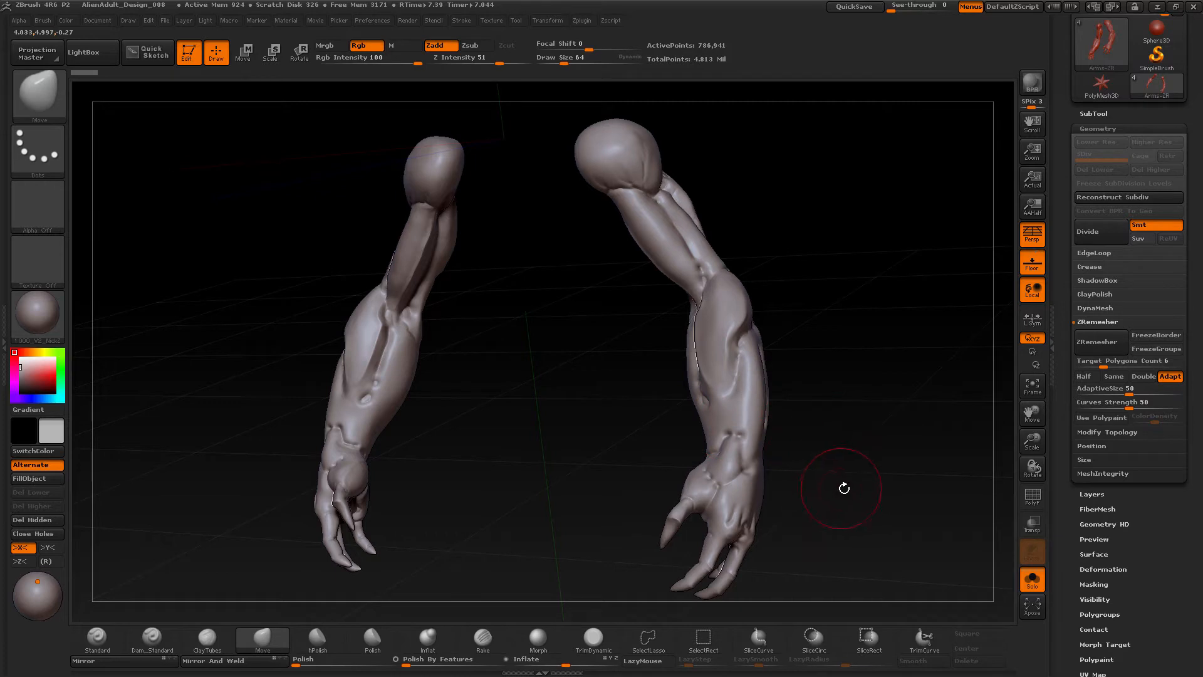
pyautogui.moveTo(844, 488); pyautogui.dragTo(918, 443)
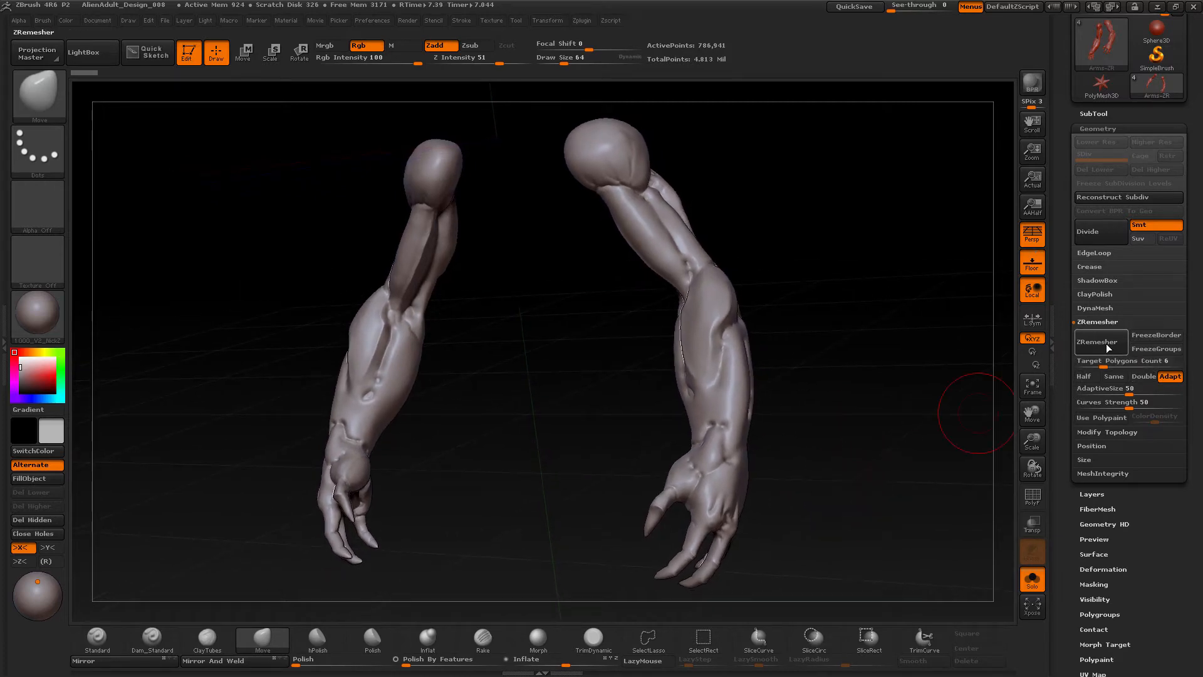
pyautogui.click(1101, 342)
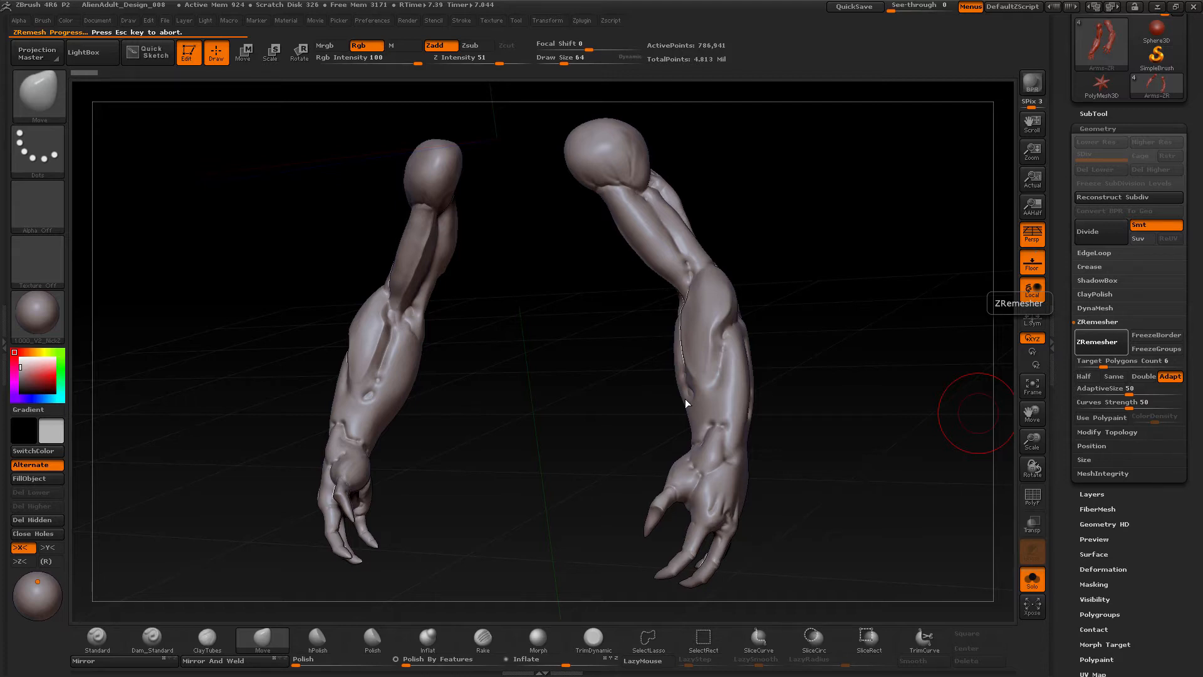
# - Inspect the remeshed arms from several angles with and without the polygon wireframe, and revert the ZRemesh
pyautogui.moveTo(840, 450); pyautogui.dragTo(977, 476)
pyautogui.click(1031, 494)
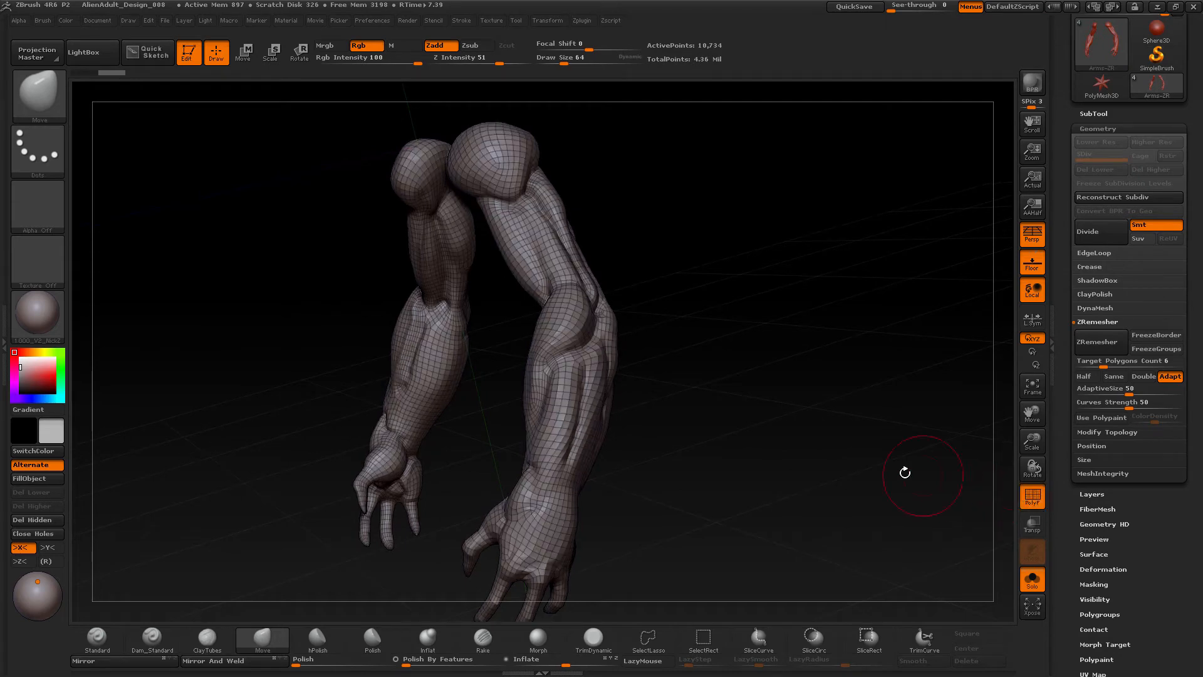
pyautogui.moveTo(800, 491); pyautogui.dragTo(855, 449)
pyautogui.moveTo(774, 473); pyautogui.dragTo(564, 436)
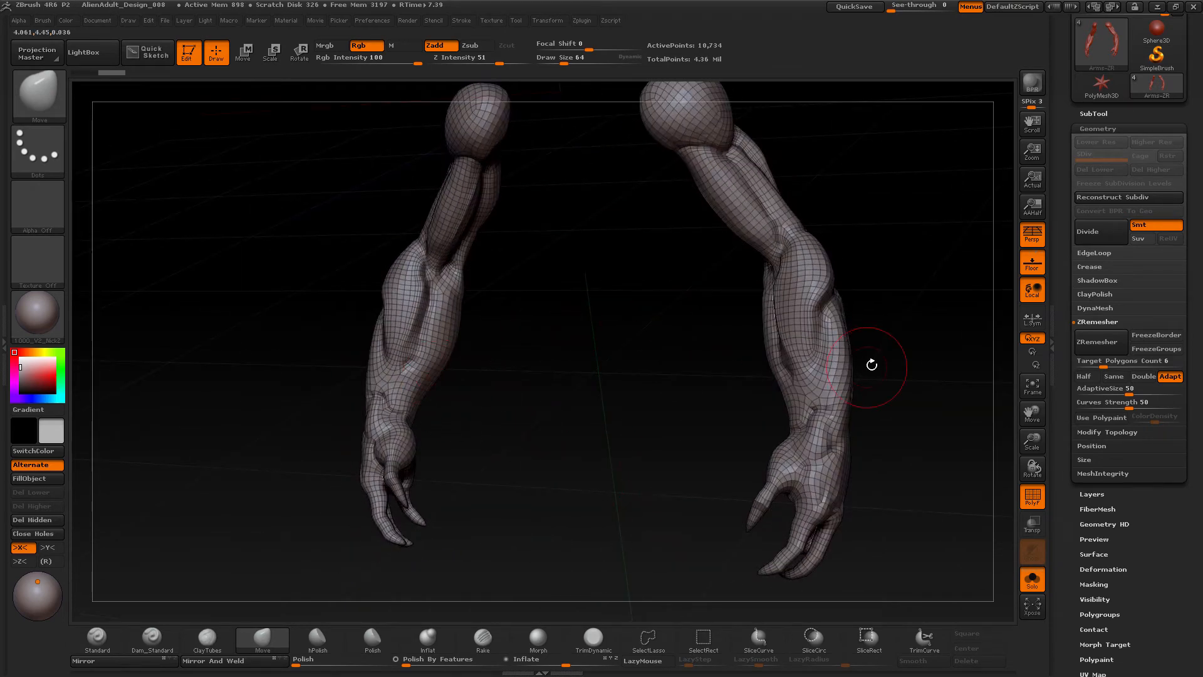
pyautogui.moveTo(873, 363); pyautogui.dragTo(693, 349)
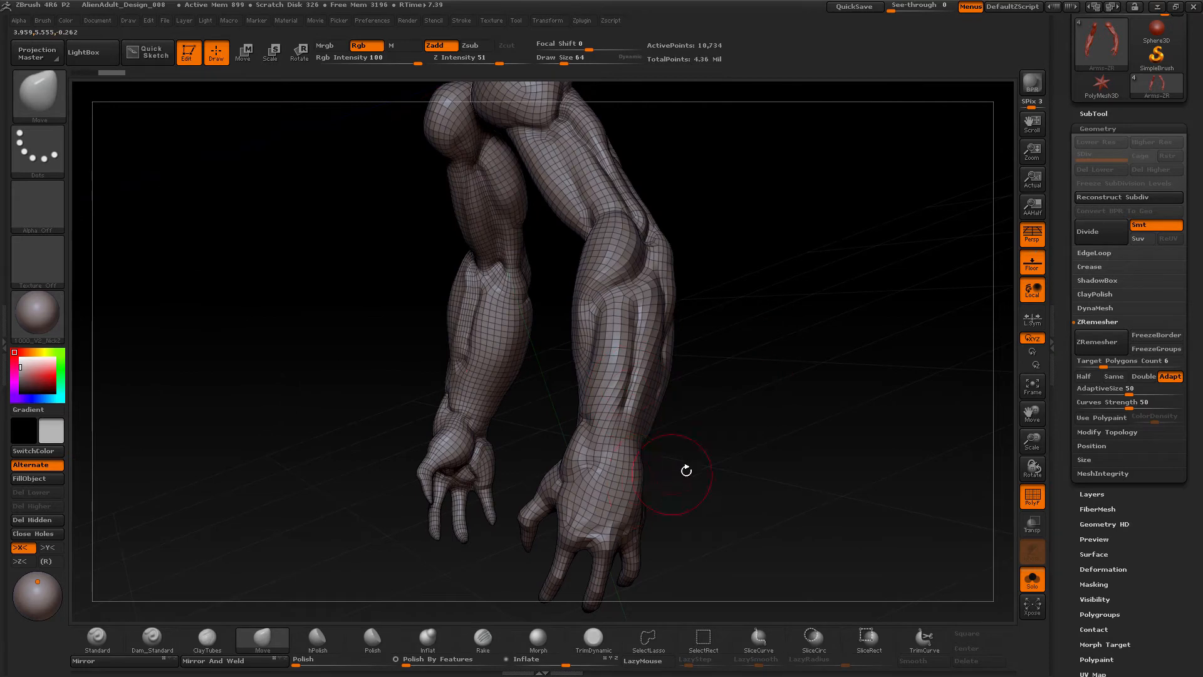
pyautogui.moveTo(686, 470); pyautogui.dragTo(953, 384)
pyautogui.click(1032, 495)
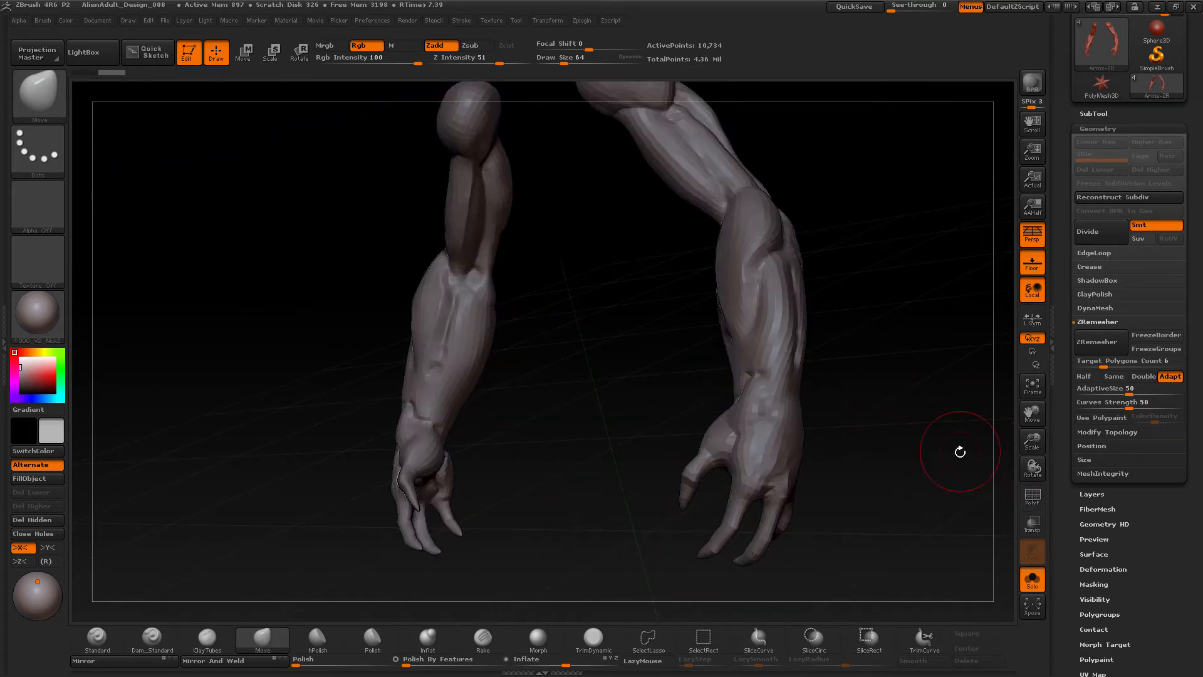
pyautogui.moveTo(906, 448); pyautogui.dragTo(835, 454)
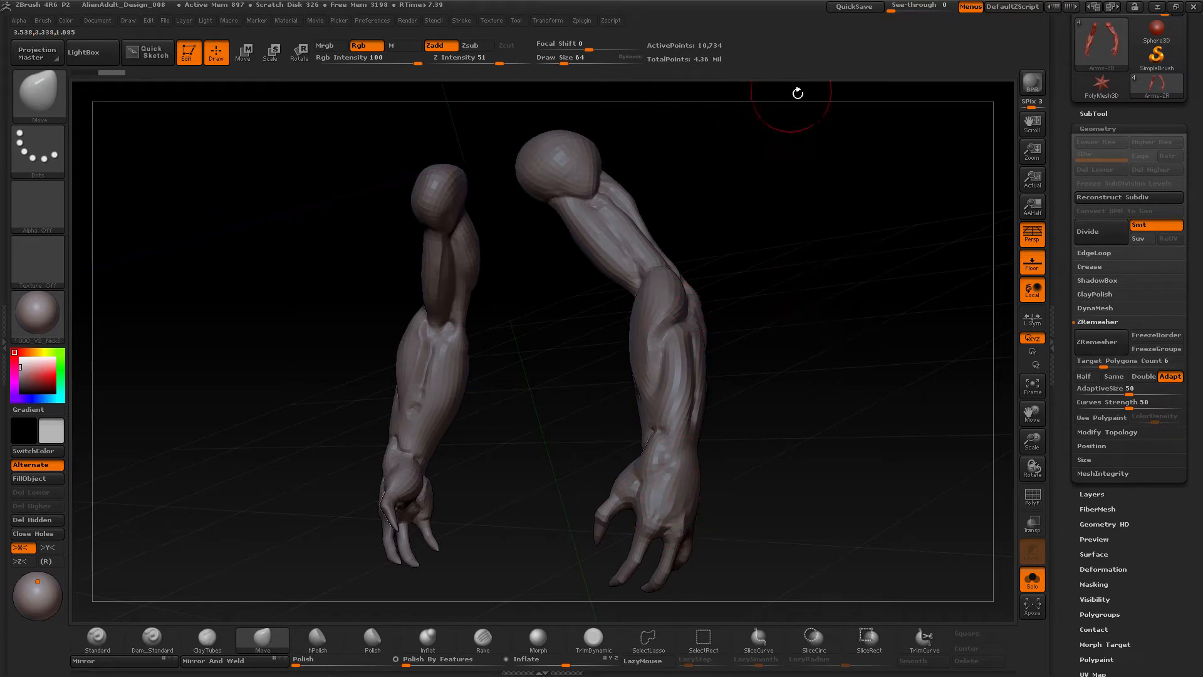
pyautogui.click(92, 73)
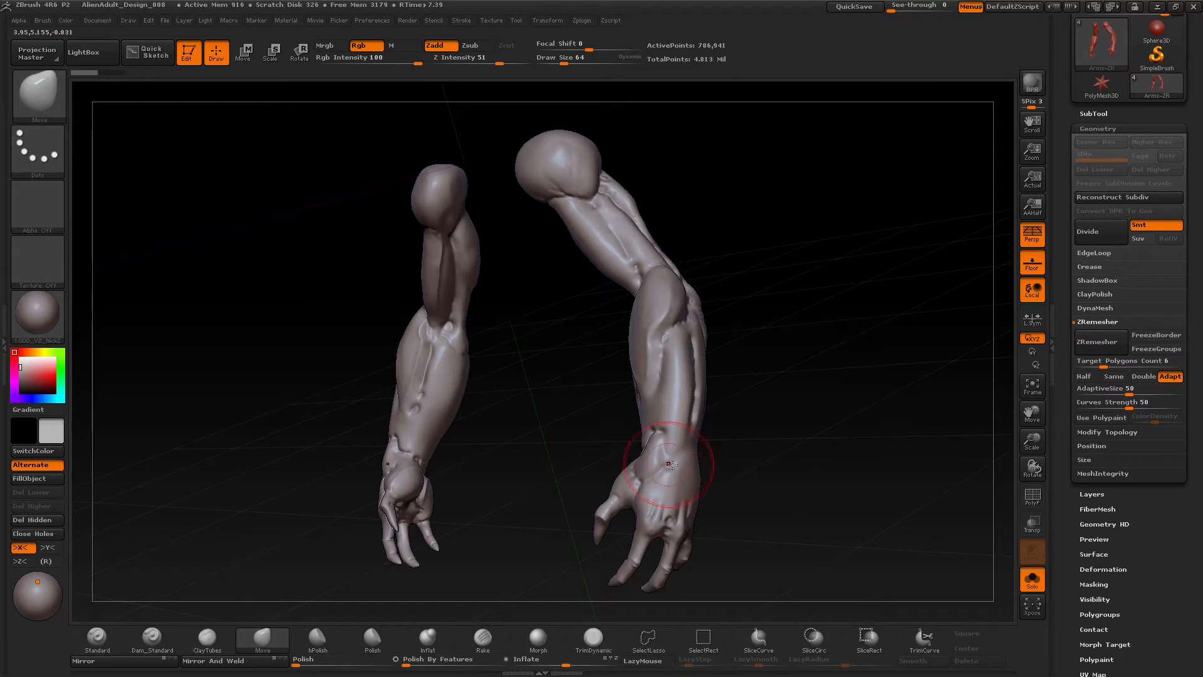
# - Set the brush size to 59 and smooth the creases around the wrist and lower forearm
pyautogui.press('s')
pyautogui.moveTo(744, 457); pyautogui.dragTo(743, 458)
pyautogui.moveTo(797, 368)
pyautogui.mouseDown()
pyautogui.moveTo(776, 368)
pyautogui.moveTo(807, 370)
pyautogui.mouseUp()
pyautogui.press('shift')
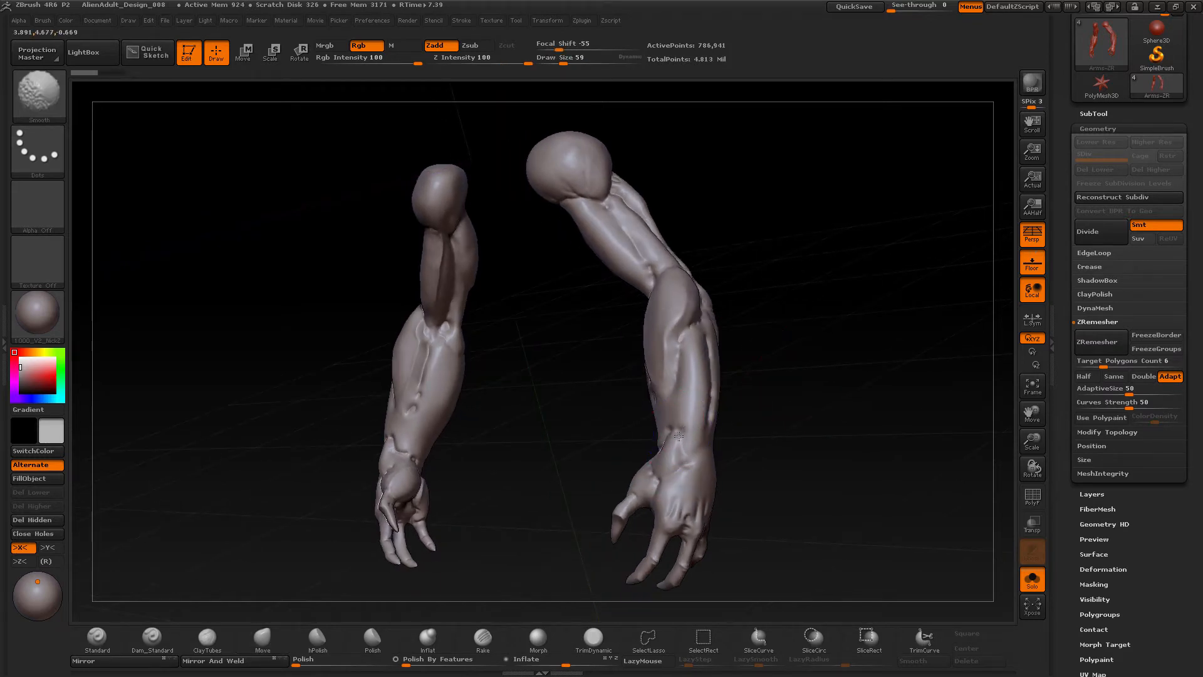
pyautogui.keyDown('shift'); pyautogui.moveTo(674, 431); pyautogui.dragTo(676, 442); pyautogui.keyUp('shift')
pyautogui.moveTo(776, 451)
pyautogui.mouseDown()
pyautogui.moveTo(793, 446)
pyautogui.moveTo(752, 435)
pyautogui.moveTo(791, 445)
pyautogui.moveTo(775, 471)
pyautogui.mouseUp()
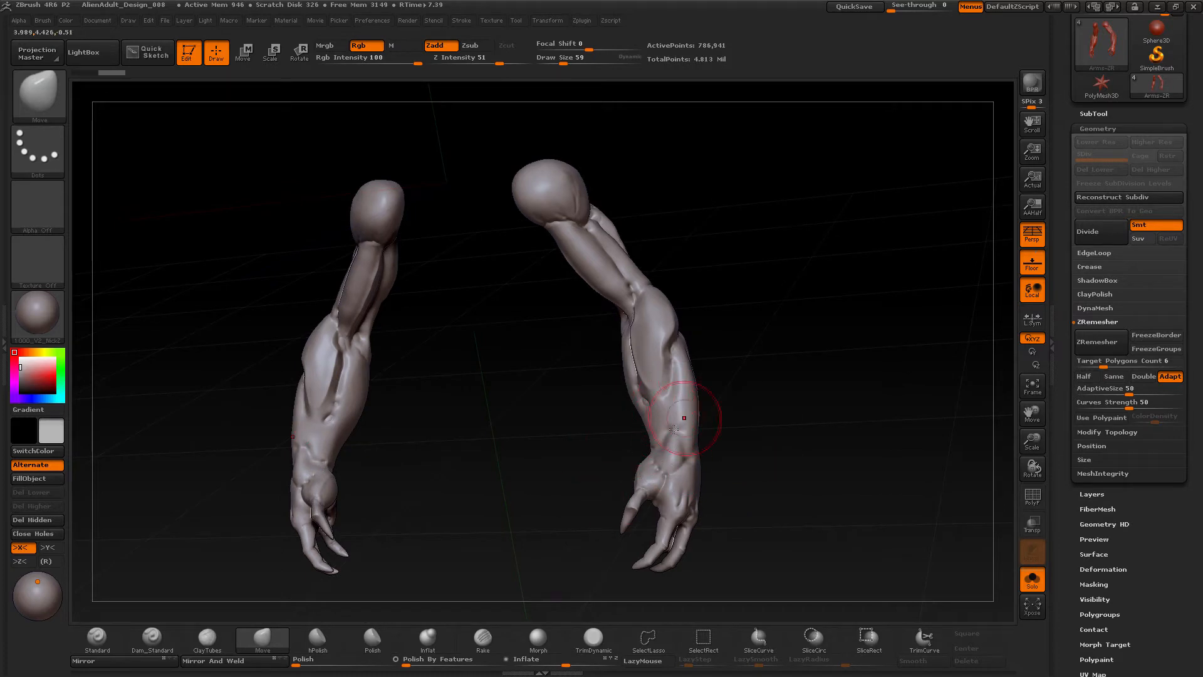
pyautogui.moveTo(781, 427); pyautogui.dragTo(680, 416)
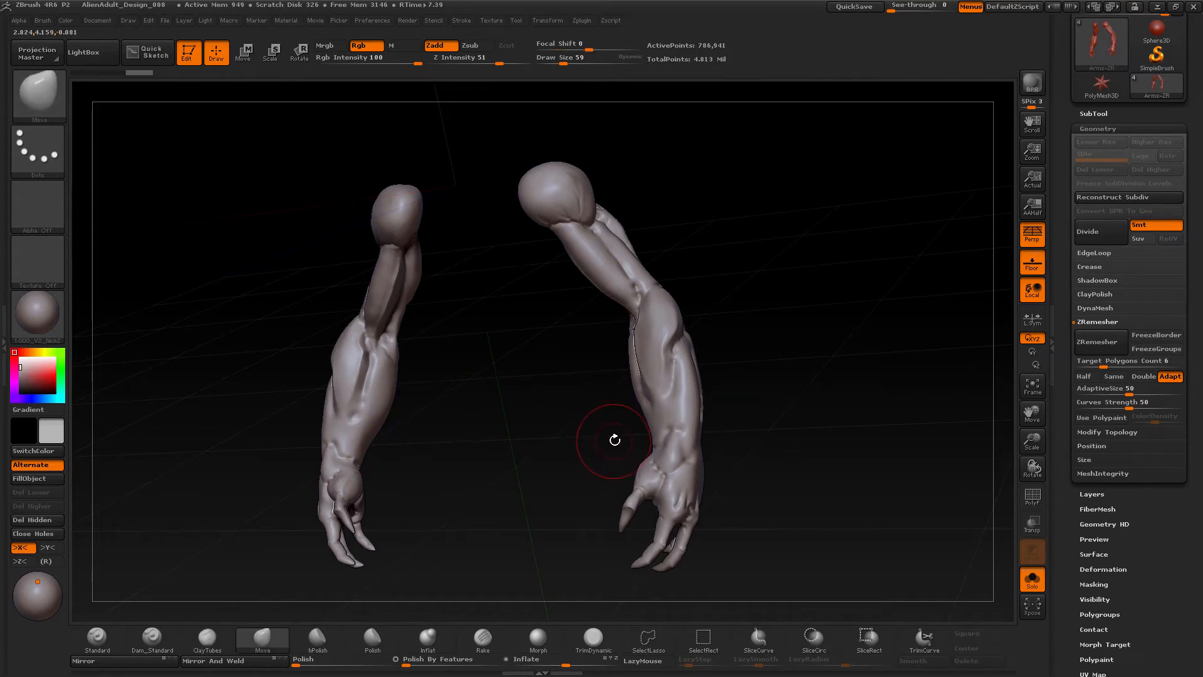
# - Load the Smooth Stronger brush from the Smooth brush library as the smoothing brush
pyautogui.press(',')
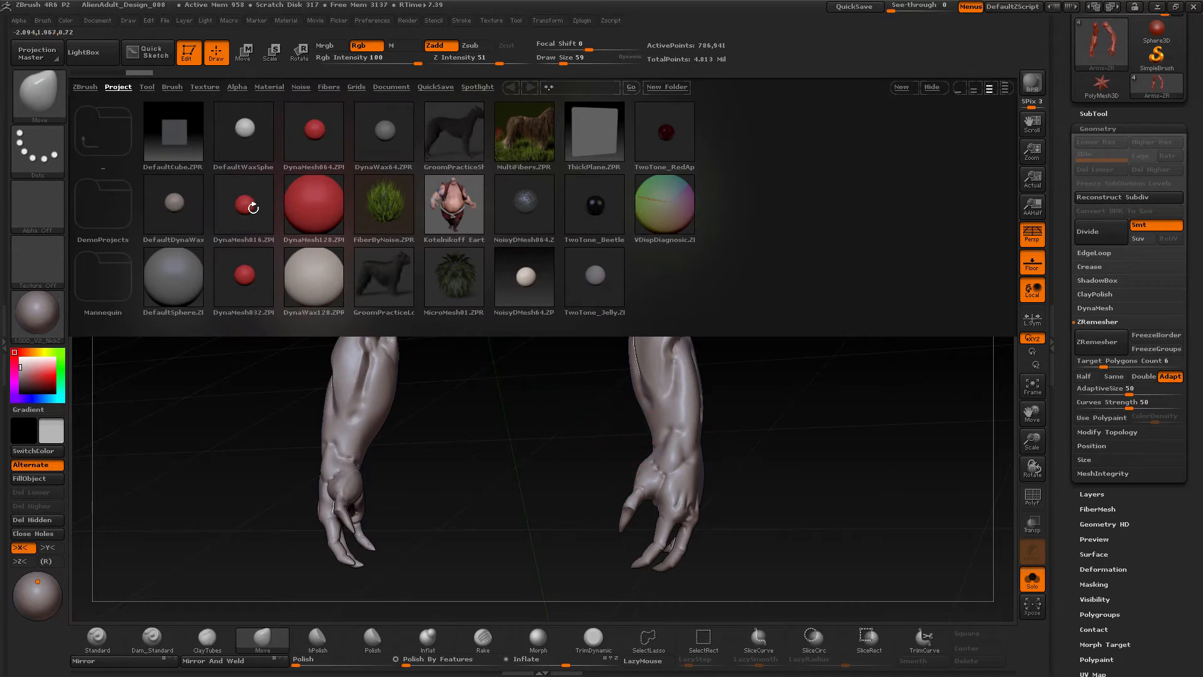
pyautogui.click(170, 87)
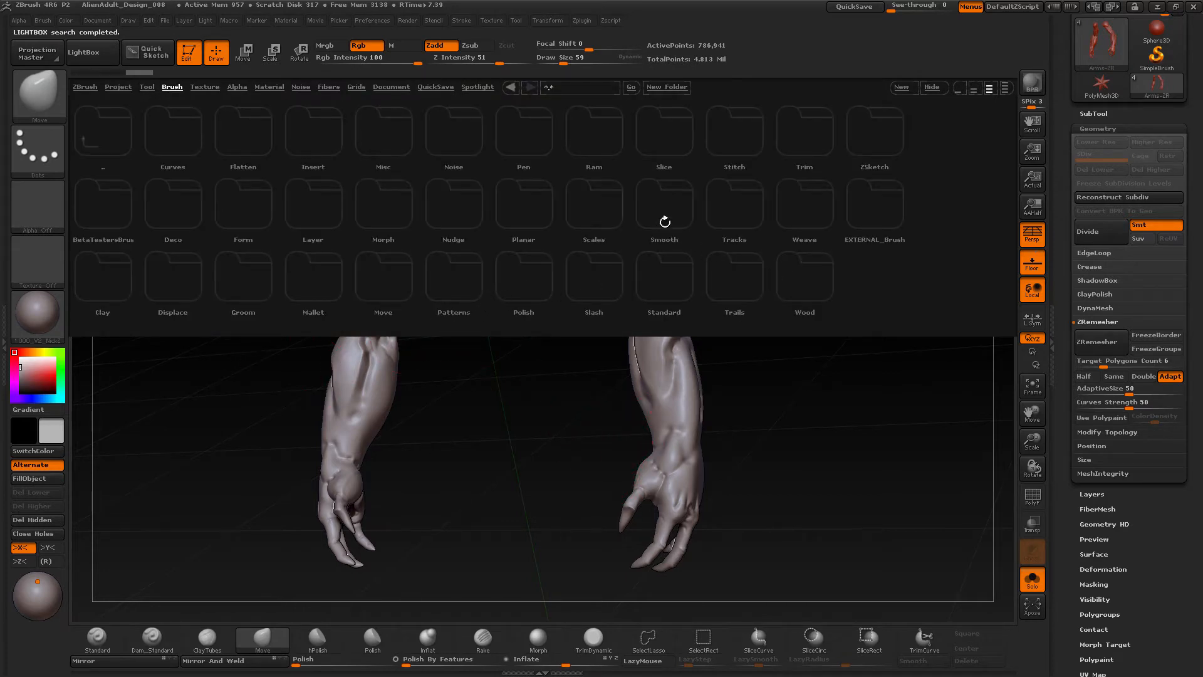
pyautogui.doubleClick(668, 217)
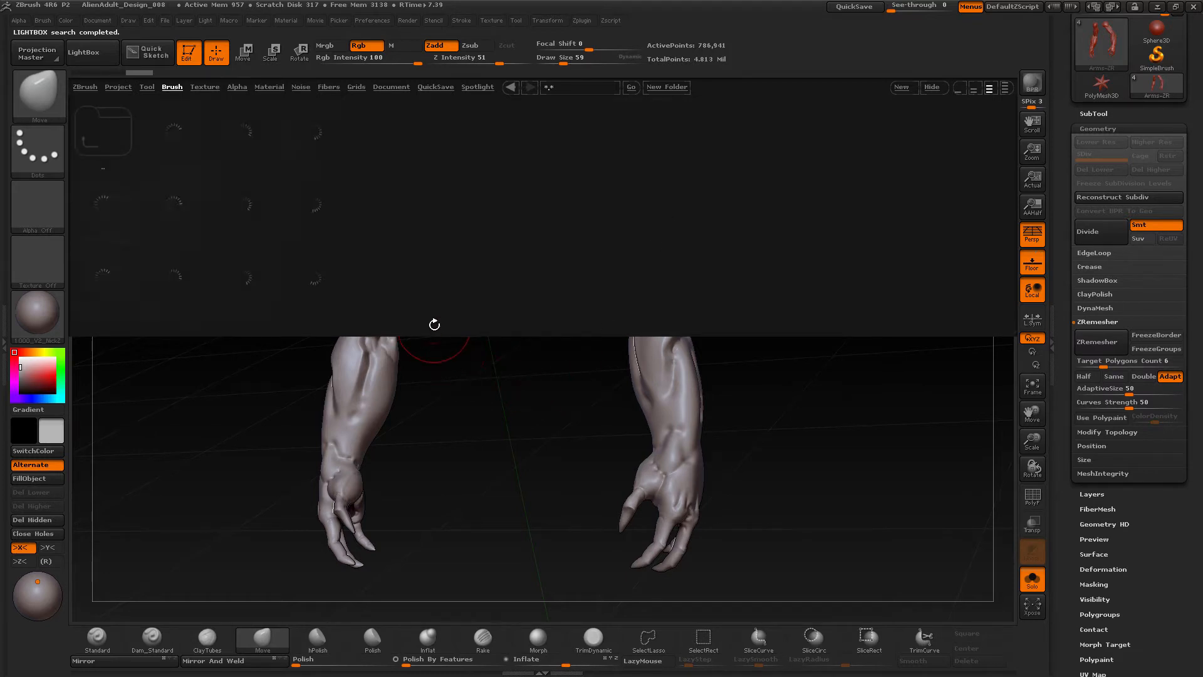
pyautogui.doubleClick(173, 279)
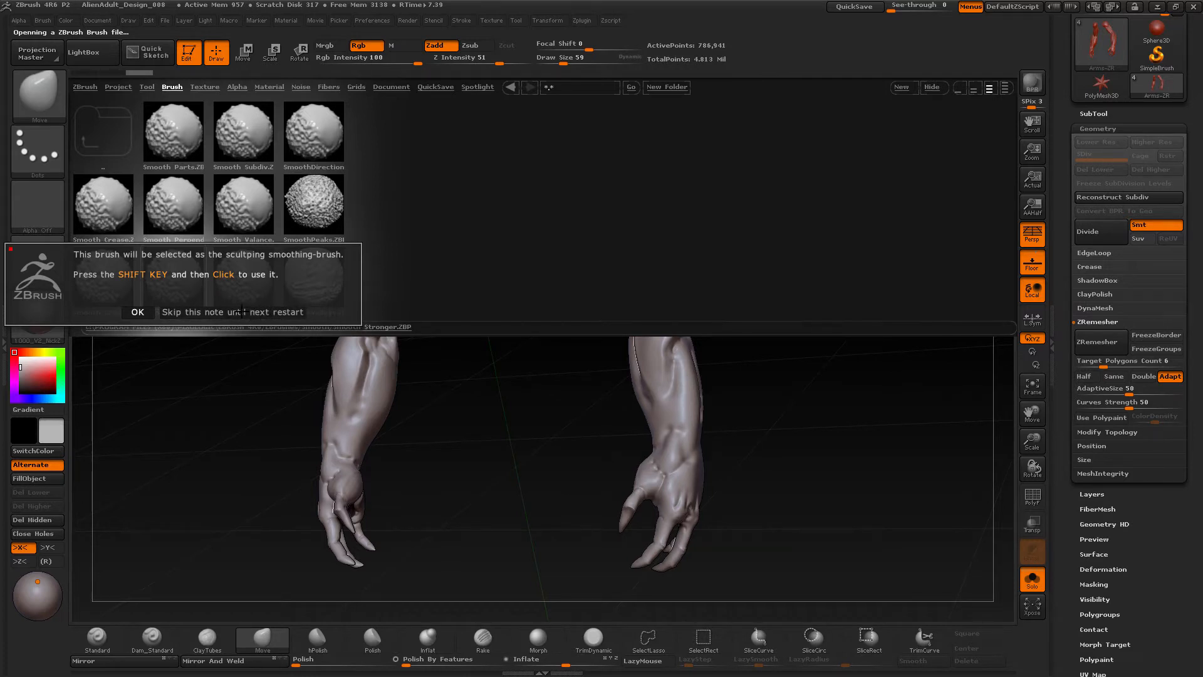
pyautogui.click(152, 311)
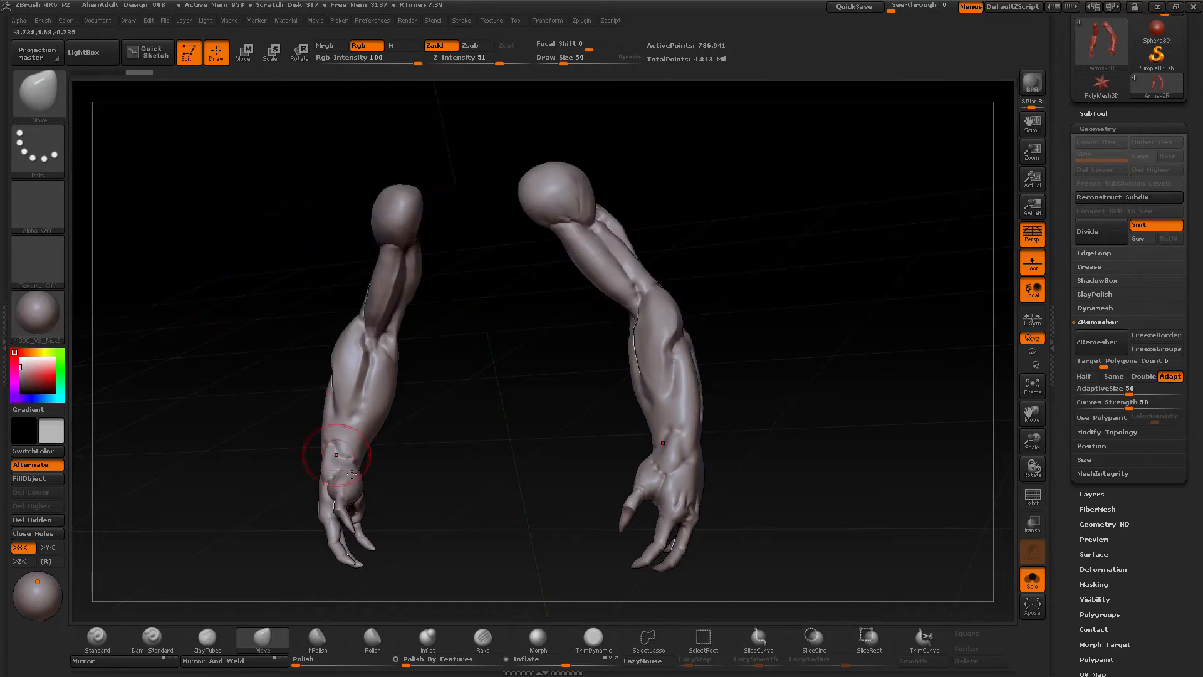
# - Smooth the muscle creases on the wrists, forearms and backs of the hands with Smooth Stronger
pyautogui.moveTo(751, 404); pyautogui.dragTo(739, 406)
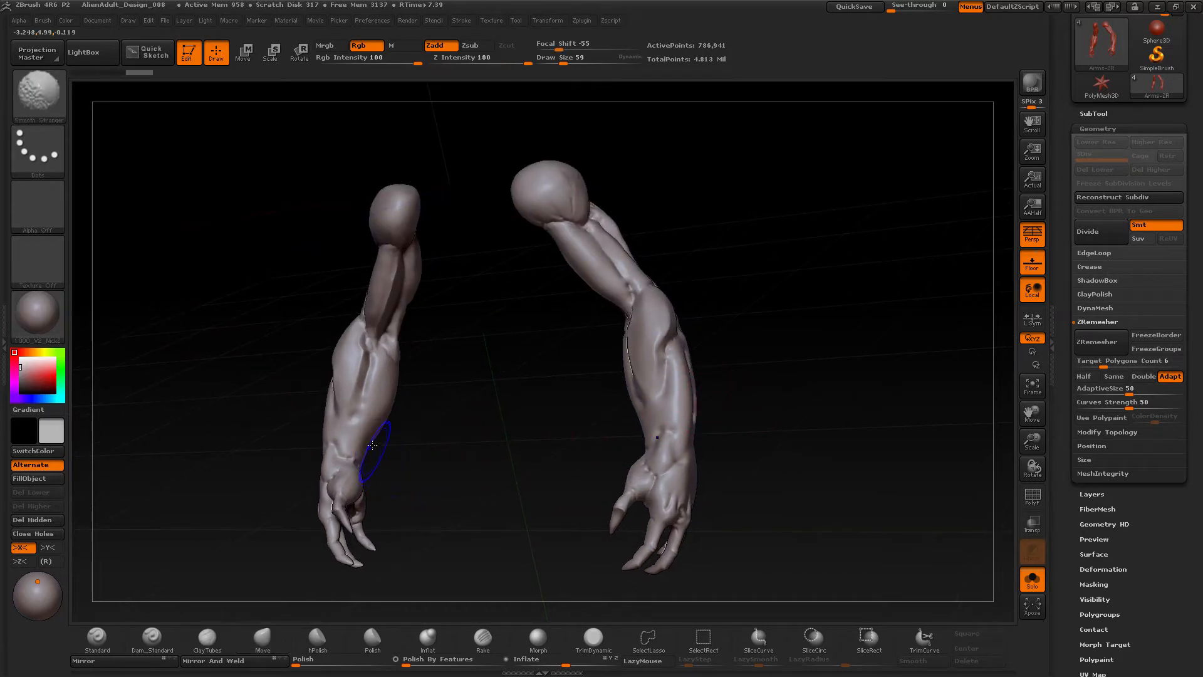
pyautogui.moveTo(358, 460)
pyautogui.keyDown('shift'); pyautogui.mouseDown()
pyautogui.moveTo(367, 385)
pyautogui.moveTo(359, 419)
pyautogui.mouseUp(); pyautogui.keyUp('shift')
pyautogui.moveTo(437, 455); pyautogui.dragTo(549, 465)
pyautogui.keyDown('shift'); pyautogui.moveTo(374, 462); pyautogui.dragTo(349, 489); pyautogui.keyUp('shift')
pyautogui.moveTo(389, 437); pyautogui.dragTo(433, 427)
pyautogui.moveTo(306, 394)
pyautogui.keyDown('shift'); pyautogui.mouseDown()
pyautogui.moveTo(314, 436)
pyautogui.moveTo(315, 406)
pyautogui.mouseUp(); pyautogui.keyUp('shift')
pyautogui.moveTo(468, 328); pyautogui.dragTo(392, 341)
pyautogui.keyDown('shift'); pyautogui.moveTo(270, 389); pyautogui.dragTo(259, 361); pyautogui.keyUp('shift')
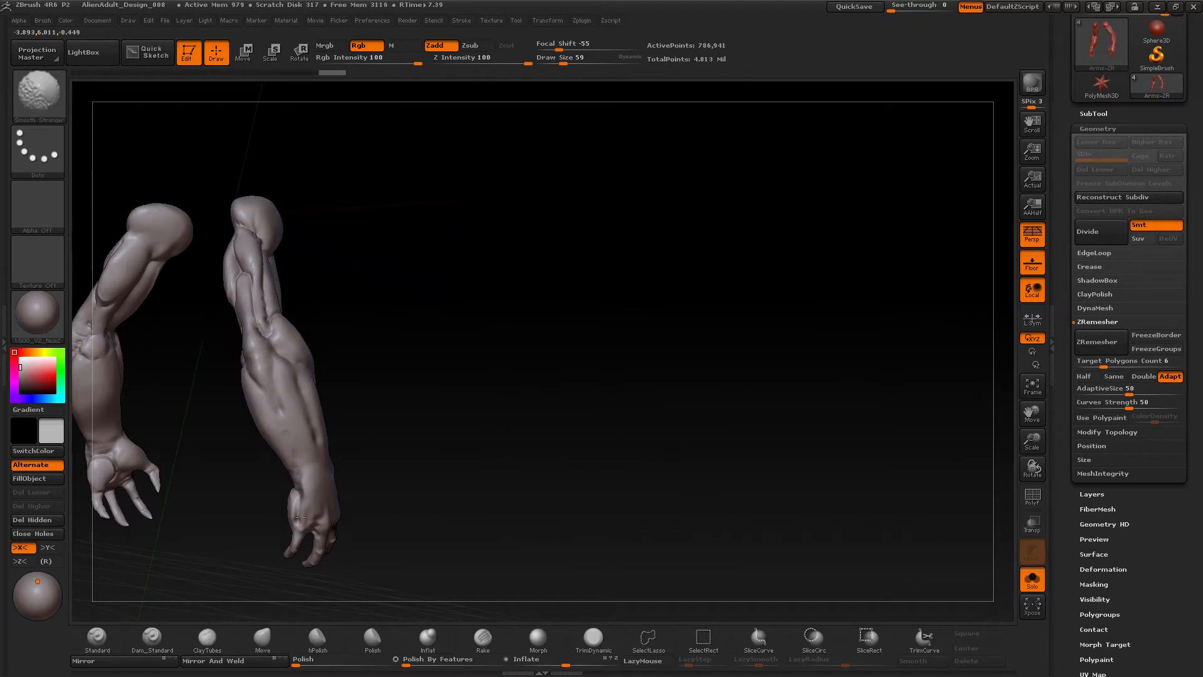
pyautogui.keyDown('shift'); pyautogui.moveTo(319, 514); pyautogui.dragTo(321, 509); pyautogui.keyUp('shift')
# - Smooth the muscle grooves along the upper arms up to the shoulder ends
pyautogui.keyDown('shift'); pyautogui.moveTo(254, 280); pyautogui.dragTo(258, 292); pyautogui.keyUp('shift')
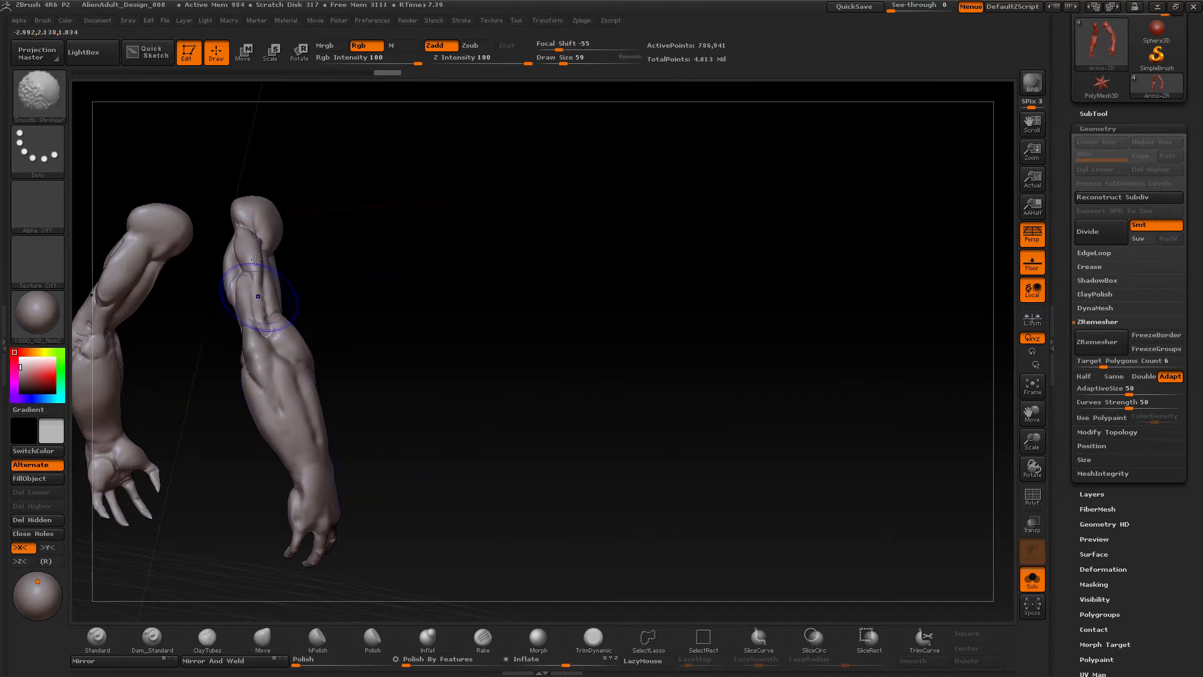
pyautogui.moveTo(318, 248); pyautogui.dragTo(374, 246)
pyautogui.keyDown('shift'); pyautogui.moveTo(275, 233); pyautogui.dragTo(277, 238); pyautogui.keyUp('shift')
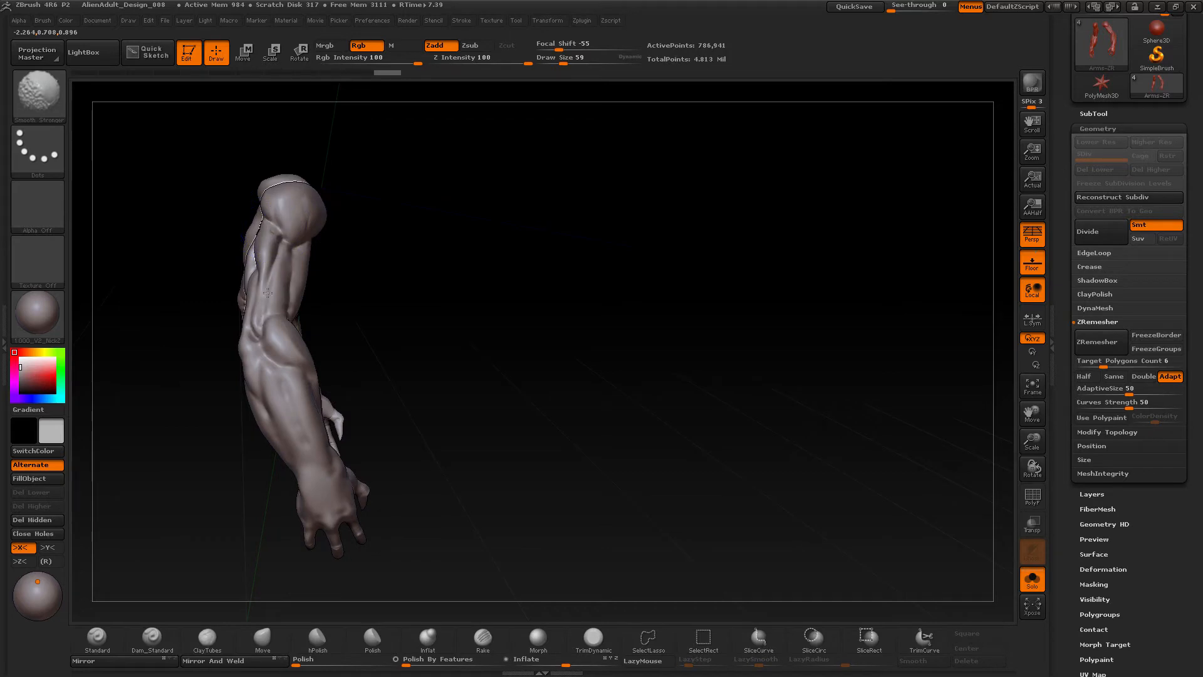
pyautogui.keyDown('shift'); pyautogui.moveTo(268, 293); pyautogui.dragTo(270, 293); pyautogui.keyUp('shift')
pyautogui.moveTo(492, 337); pyautogui.dragTo(415, 342)
pyautogui.keyDown('shift'); pyautogui.moveTo(284, 269); pyautogui.dragTo(302, 221); pyautogui.keyUp('shift')
# - Smooth the lower forearms and the fingers to soften their remaining detail
pyautogui.moveTo(411, 411); pyautogui.dragTo(371, 410)
pyautogui.keyDown('shift'); pyautogui.moveTo(309, 431); pyautogui.dragTo(294, 473); pyautogui.keyUp('shift')
pyautogui.moveTo(405, 480)
pyautogui.mouseDown()
pyautogui.moveTo(321, 498)
pyautogui.moveTo(389, 451)
pyautogui.mouseUp()
pyautogui.moveTo(502, 468); pyautogui.dragTo(399, 470)
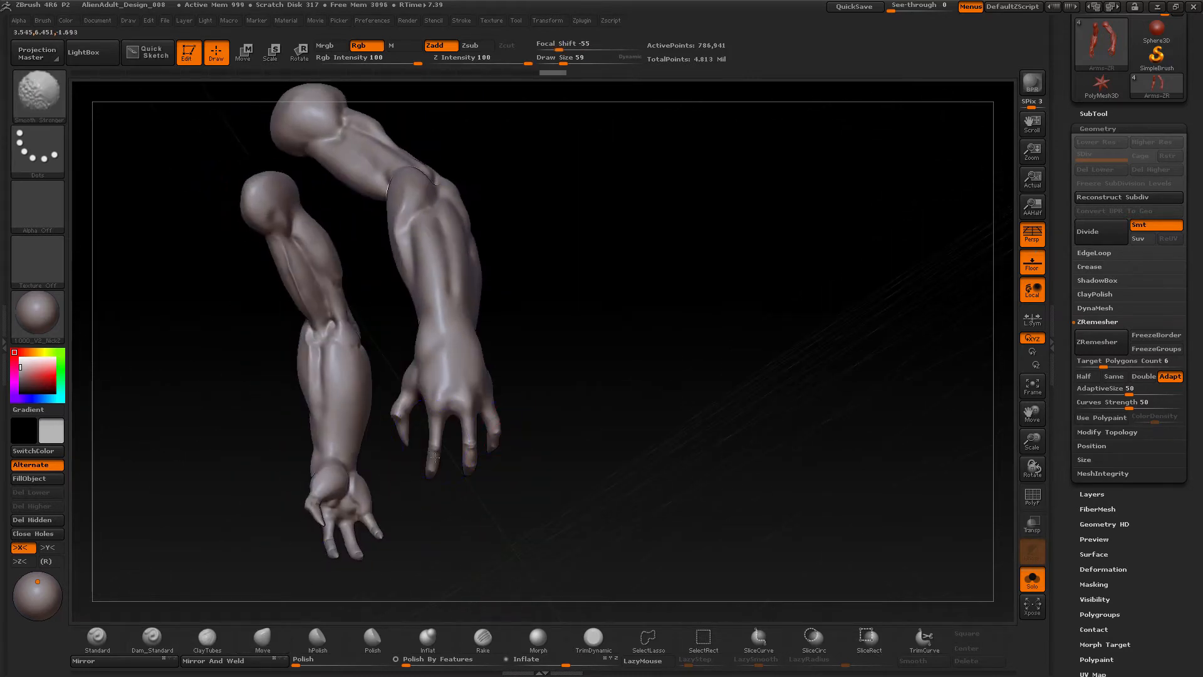
pyautogui.keyDown('shift'); pyautogui.moveTo(468, 427); pyautogui.dragTo(476, 460); pyautogui.keyUp('shift')
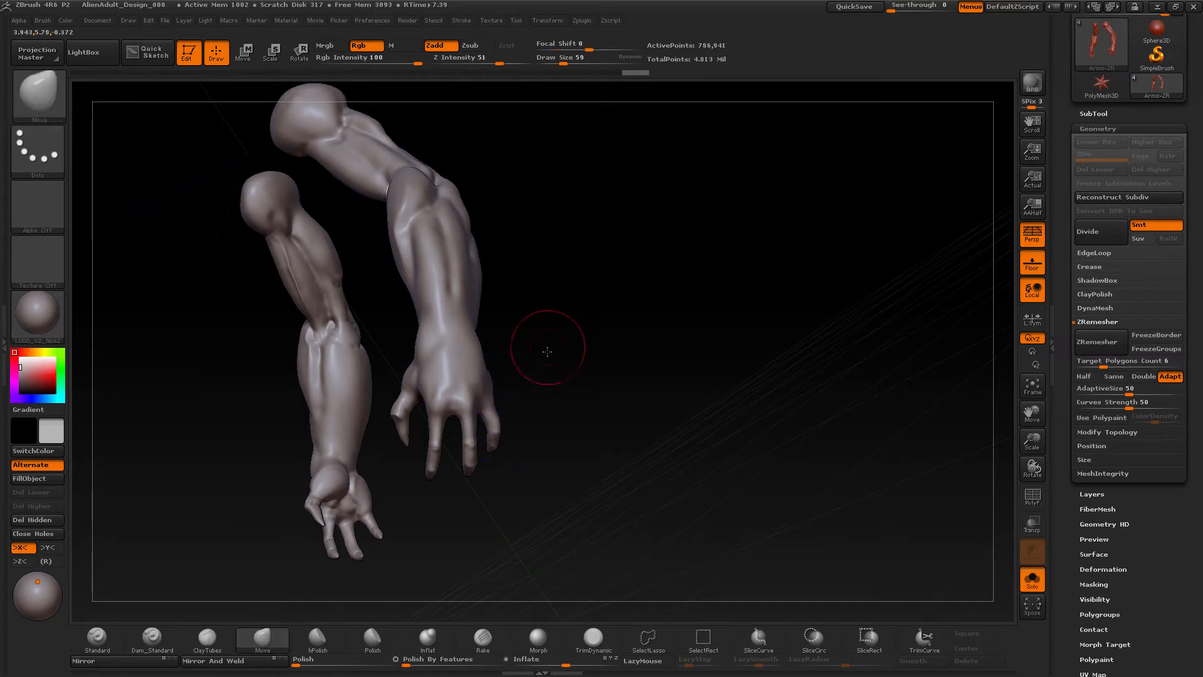
# - Smooth the remaining creases around the inner elbows and upper arms with Smooth Stronger, and make Move the active sculpting brush
pyautogui.moveTo(542, 349)
pyautogui.mouseDown()
pyautogui.moveTo(539, 314)
pyautogui.moveTo(685, 265)
pyautogui.moveTo(653, 223)
pyautogui.mouseUp()
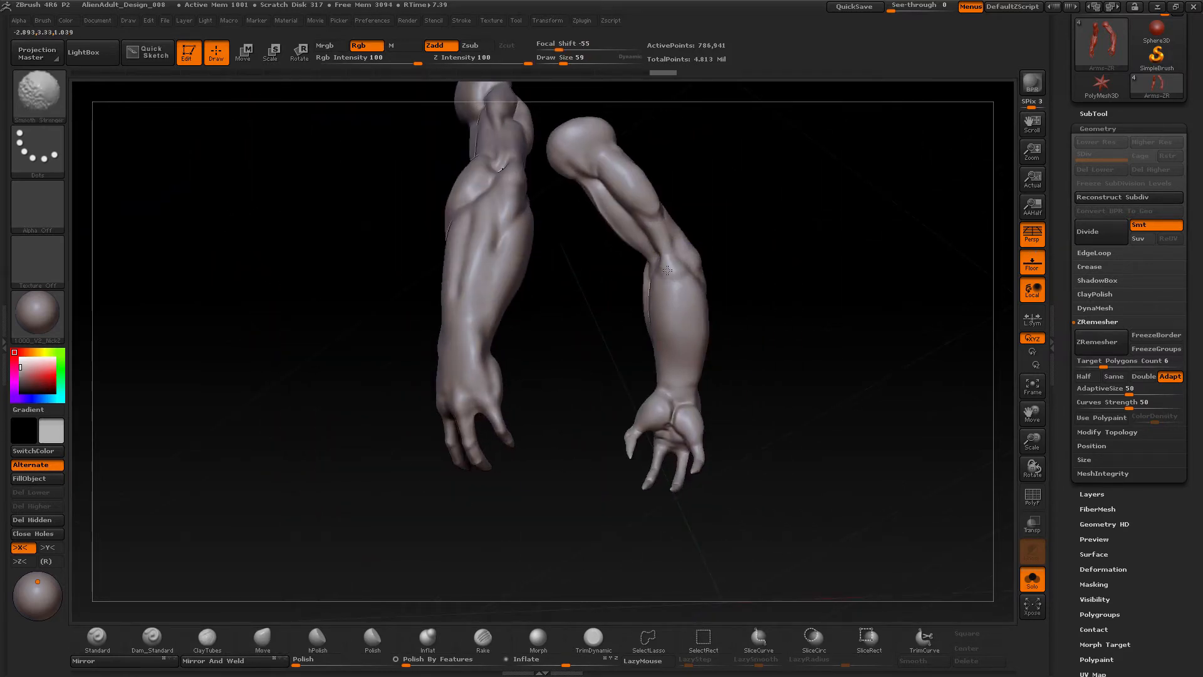
pyautogui.press('b')
pyautogui.press('m')
pyautogui.press('v')
pyautogui.moveTo(733, 188)
pyautogui.mouseDown()
pyautogui.moveTo(771, 194)
pyautogui.moveTo(657, 342)
pyautogui.mouseUp()
pyautogui.keyDown('shift'); pyautogui.moveTo(589, 307); pyautogui.dragTo(597, 300); pyautogui.keyUp('shift')
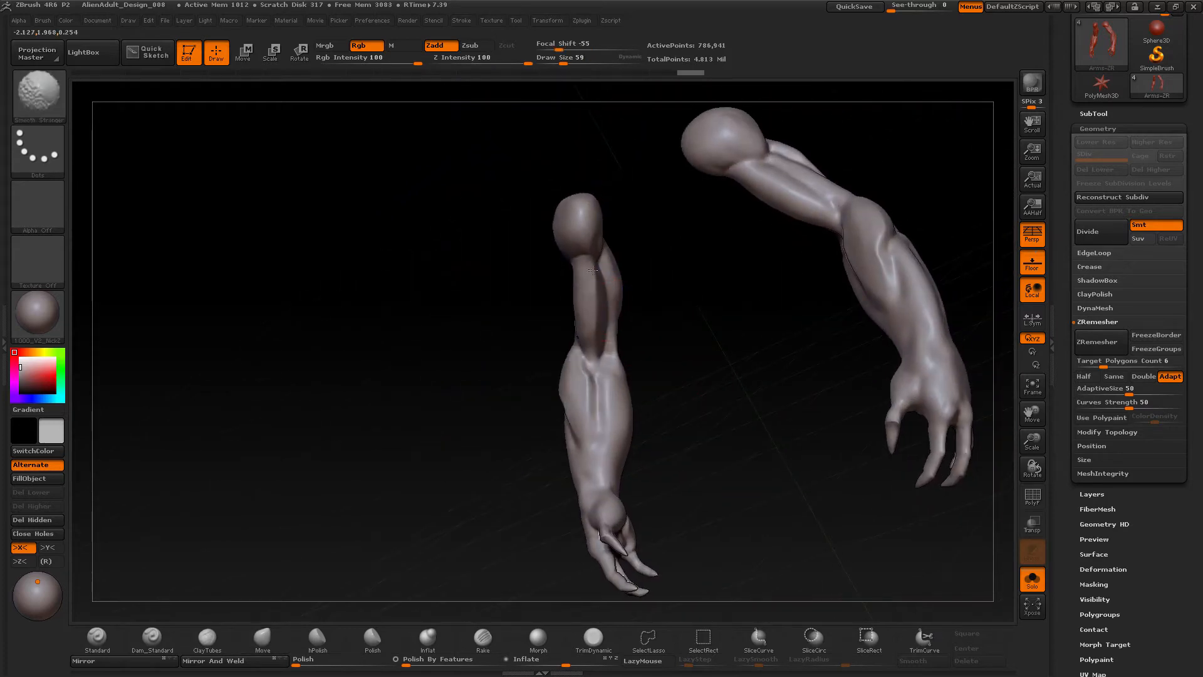
pyautogui.moveTo(594, 370)
pyautogui.keyDown('shift'); pyautogui.mouseDown()
pyautogui.moveTo(591, 394)
pyautogui.moveTo(595, 367)
pyautogui.mouseUp(); pyautogui.keyUp('shift')
pyautogui.moveTo(499, 524); pyautogui.dragTo(562, 489)
pyautogui.moveTo(745, 517)
pyautogui.keyDown('alt'); pyautogui.mouseDown()
pyautogui.moveTo(749, 476)
pyautogui.moveTo(688, 501)
pyautogui.moveTo(717, 486)
pyautogui.moveTo(612, 323)
pyautogui.mouseUp(); pyautogui.keyUp('alt')
pyautogui.moveTo(730, 462); pyautogui.dragTo(797, 488)
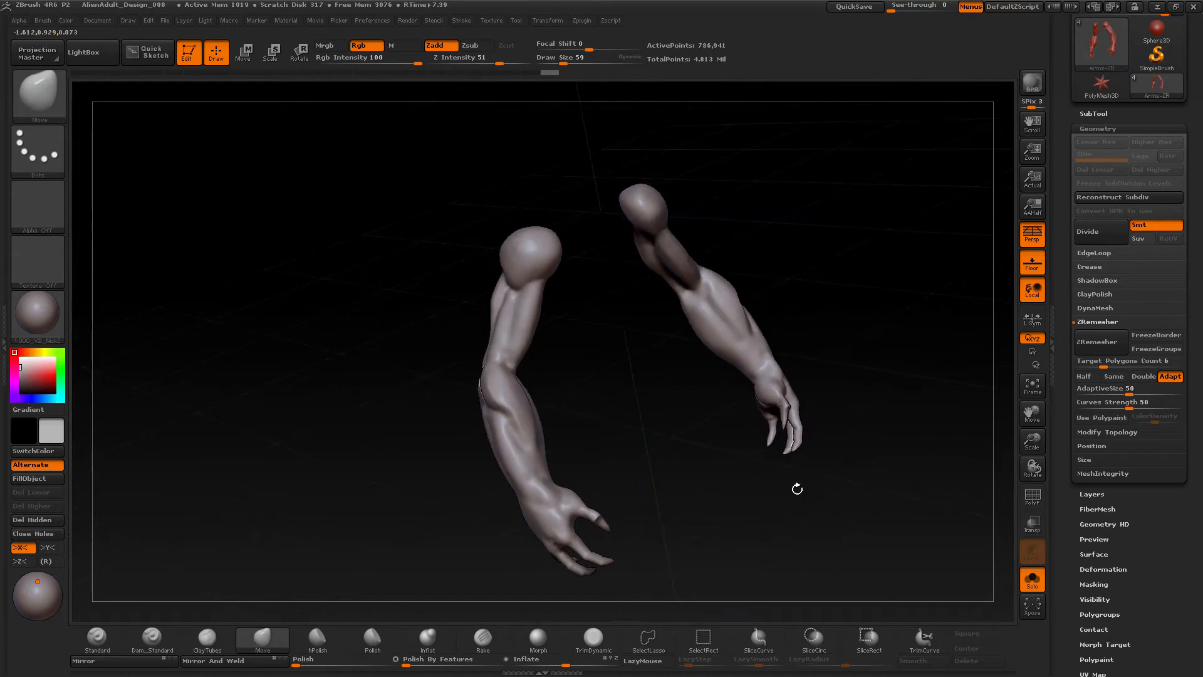
# - Run ZRemesher on the smoothed arms and display the polyframe to check the new topology
pyautogui.moveTo(1003, 386); pyautogui.dragTo(913, 426)
pyautogui.click(1096, 342)
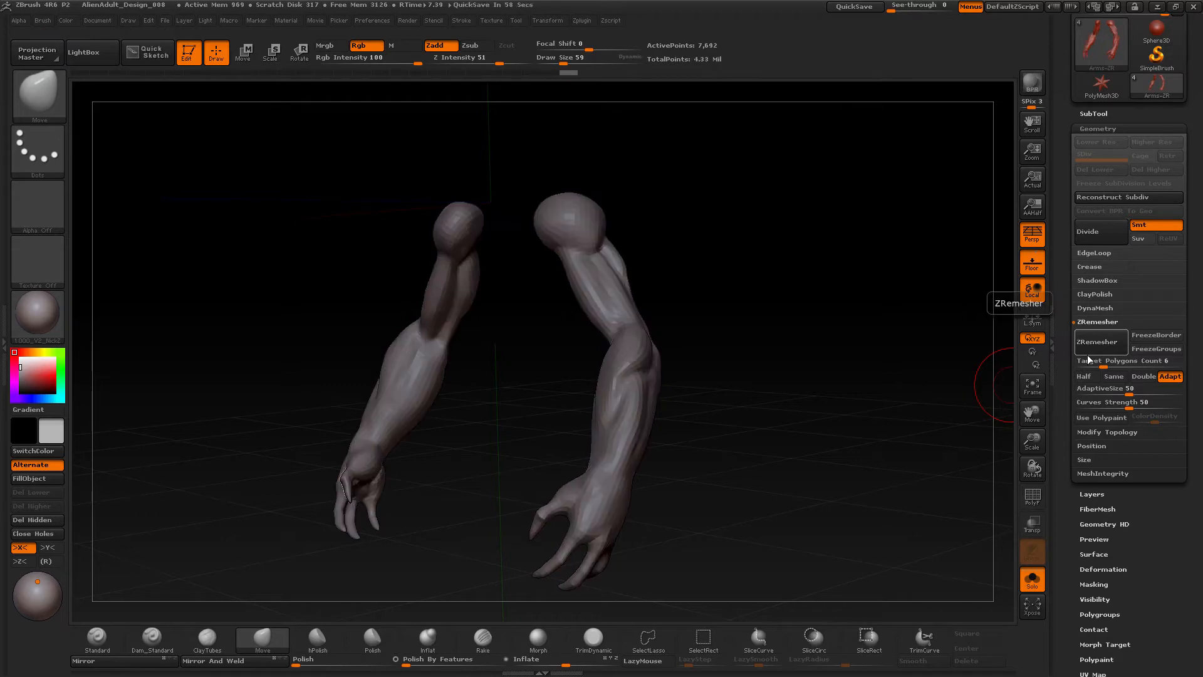
pyautogui.moveTo(824, 498); pyautogui.dragTo(940, 508)
pyautogui.click(1032, 498)
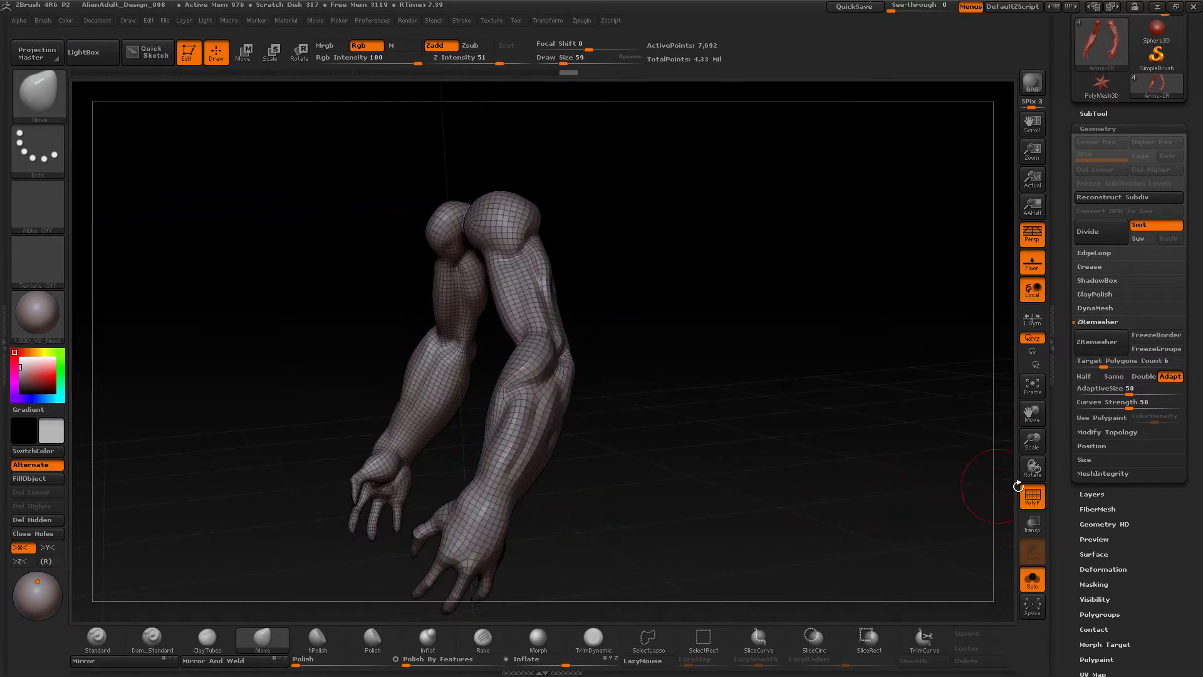
pyautogui.moveTo(862, 500); pyautogui.dragTo(832, 421)
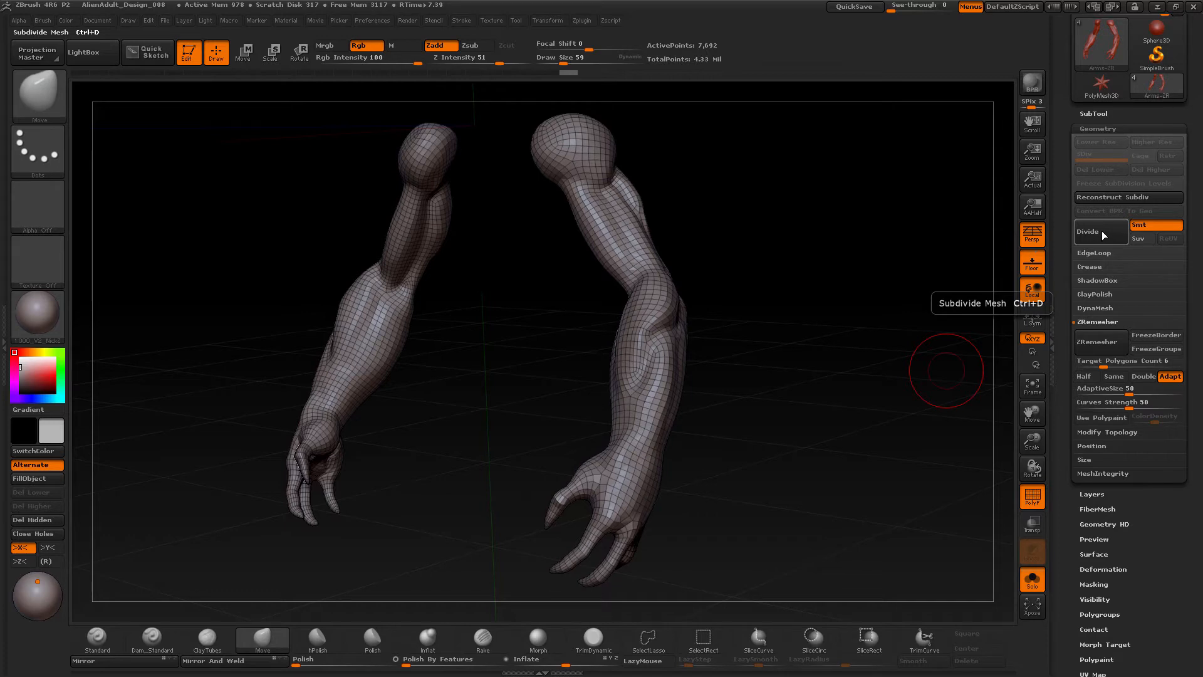
# - Subdivide the remeshed arms three times to level 4 and hide the polyframe
pyautogui.press('ctrl')
pyautogui.hotkey('ctrl', 'd')
pyautogui.hotkey('ctrl', 'd')
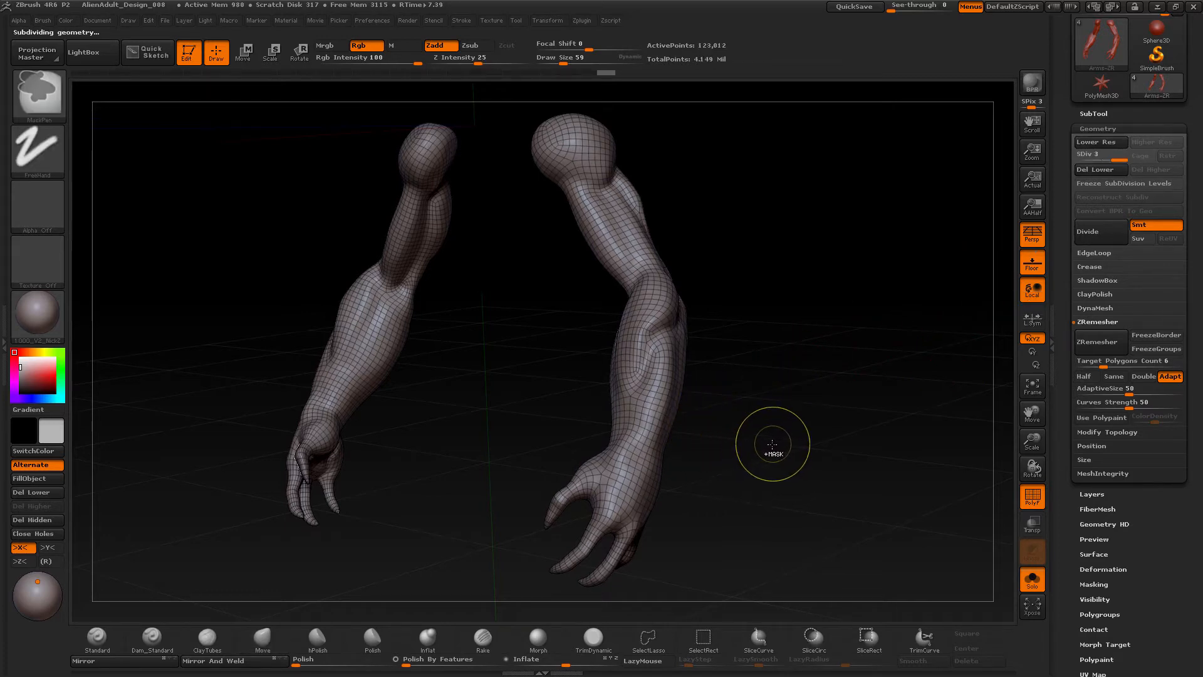
pyautogui.hotkey('ctrl', 'd')
pyautogui.moveTo(789, 429)
pyautogui.mouseDown()
pyautogui.moveTo(767, 459)
pyautogui.moveTo(801, 433)
pyautogui.mouseUp()
pyautogui.click(1032, 496)
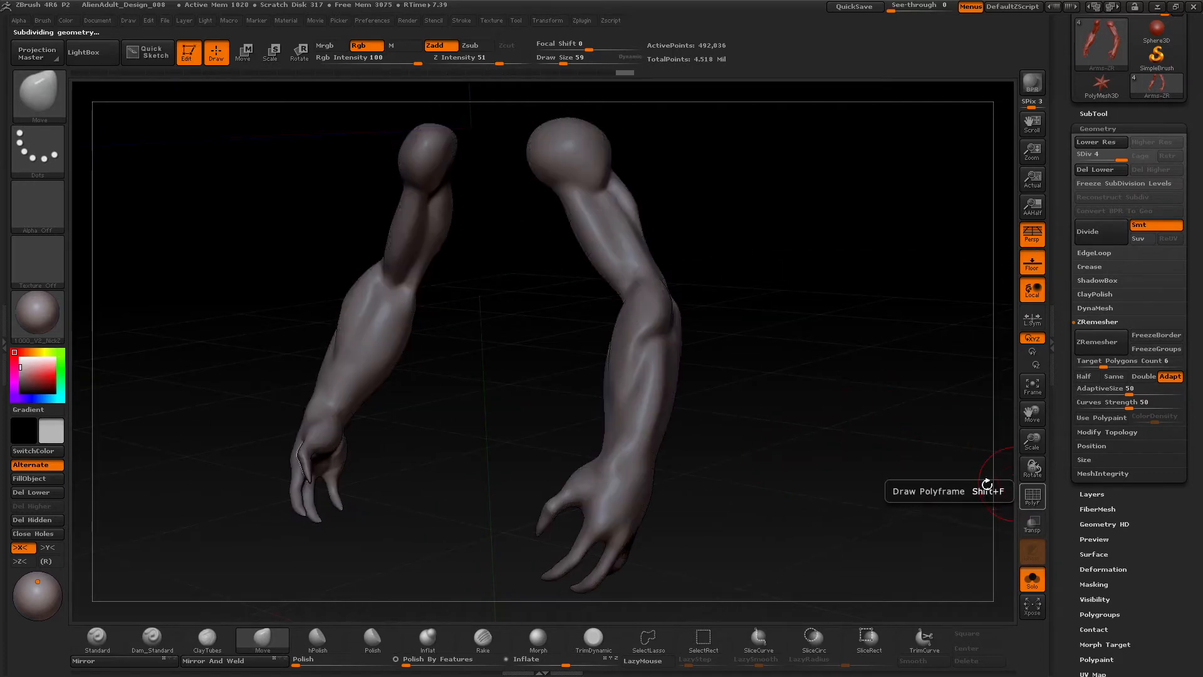
# - Leave only Arms-ZR and Arms-DM visible among the subtools, and briefly turn off Solo to compare the overlapping arms
pyautogui.click(1094, 114)
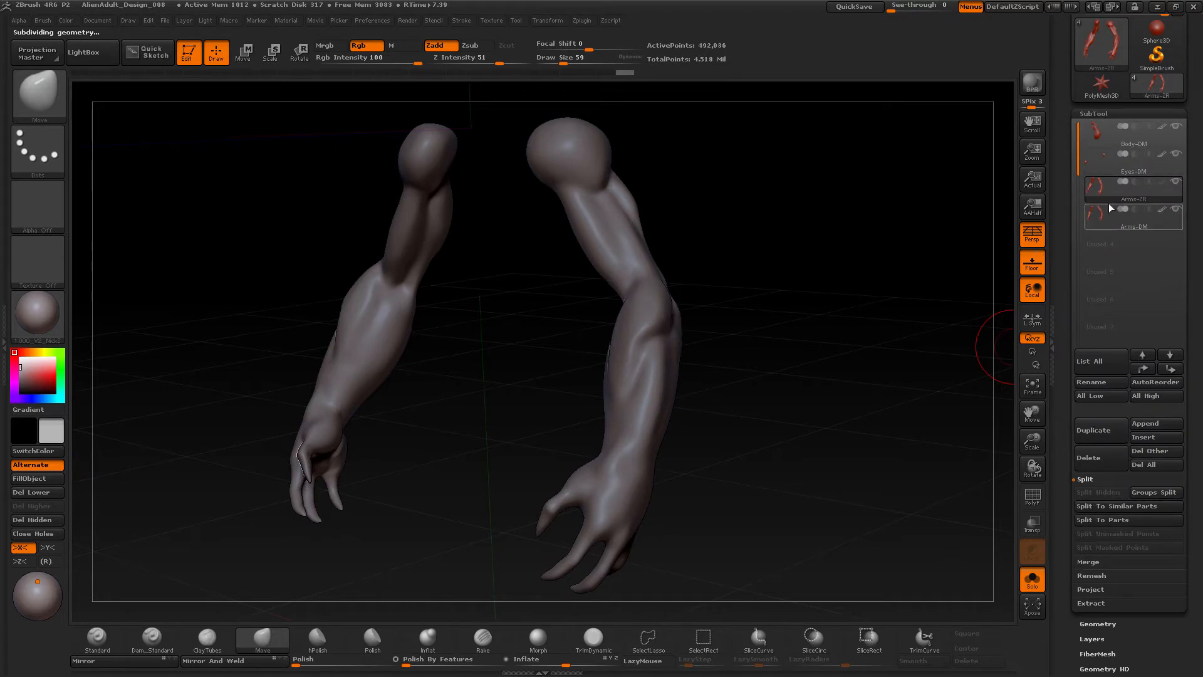
pyautogui.moveTo(1179, 180)
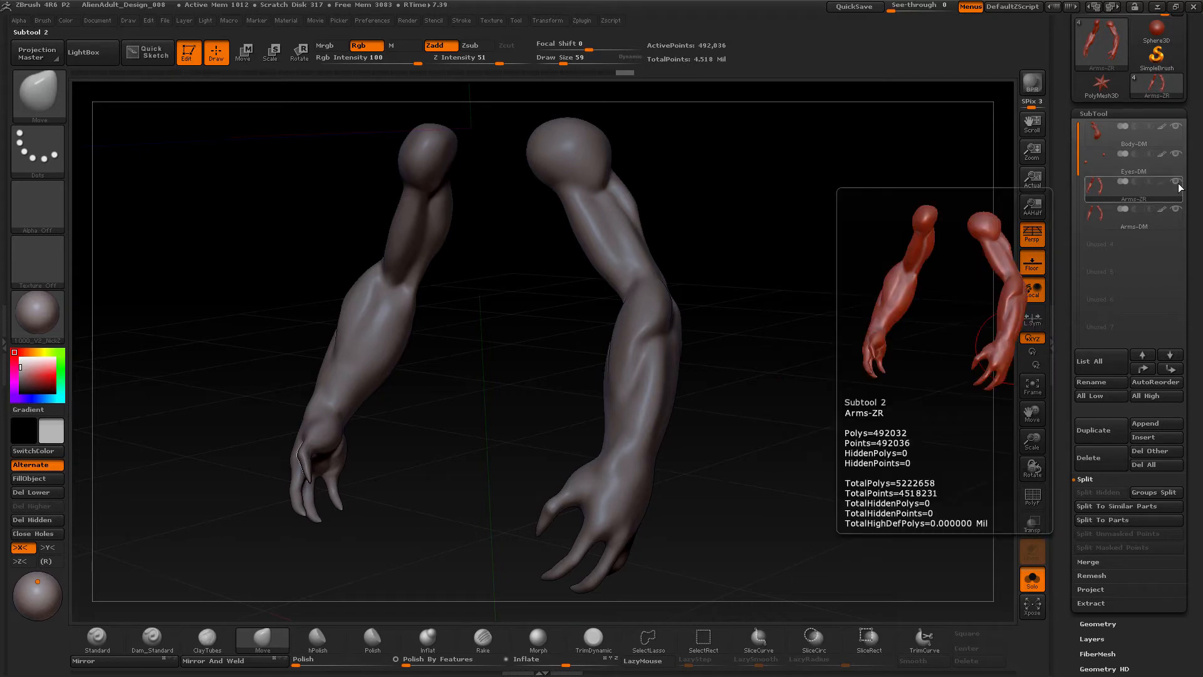
pyautogui.press('shift')
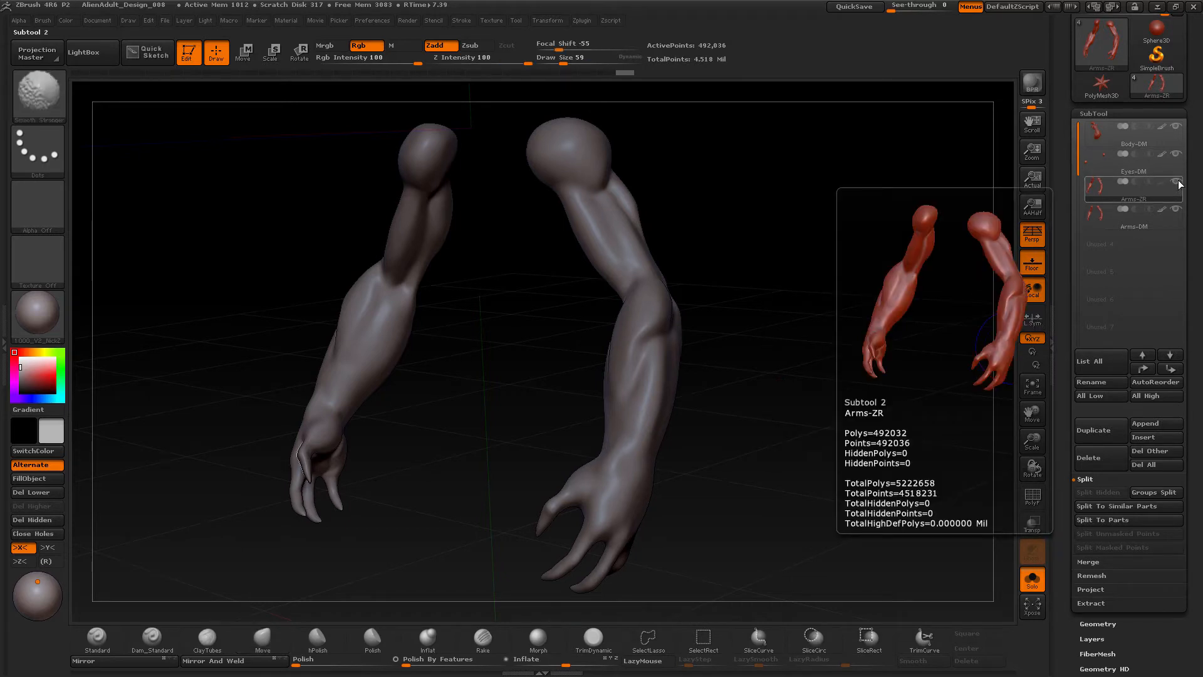
pyautogui.click(1173, 197)
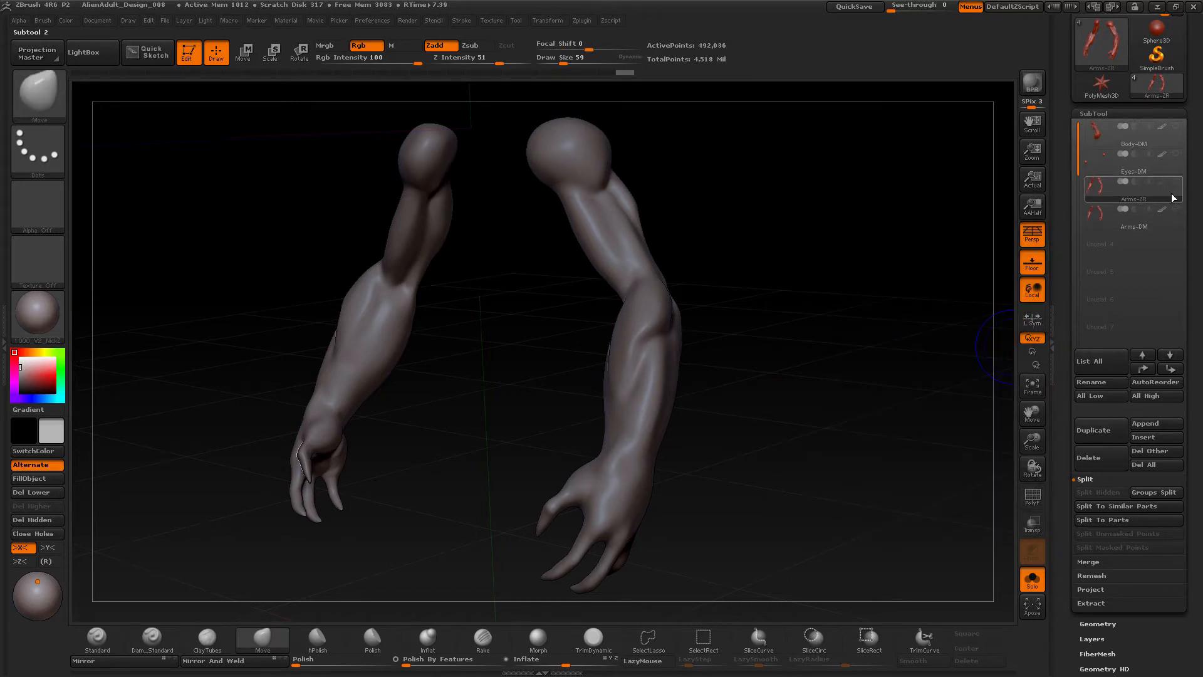
pyautogui.moveTo(1157, 193)
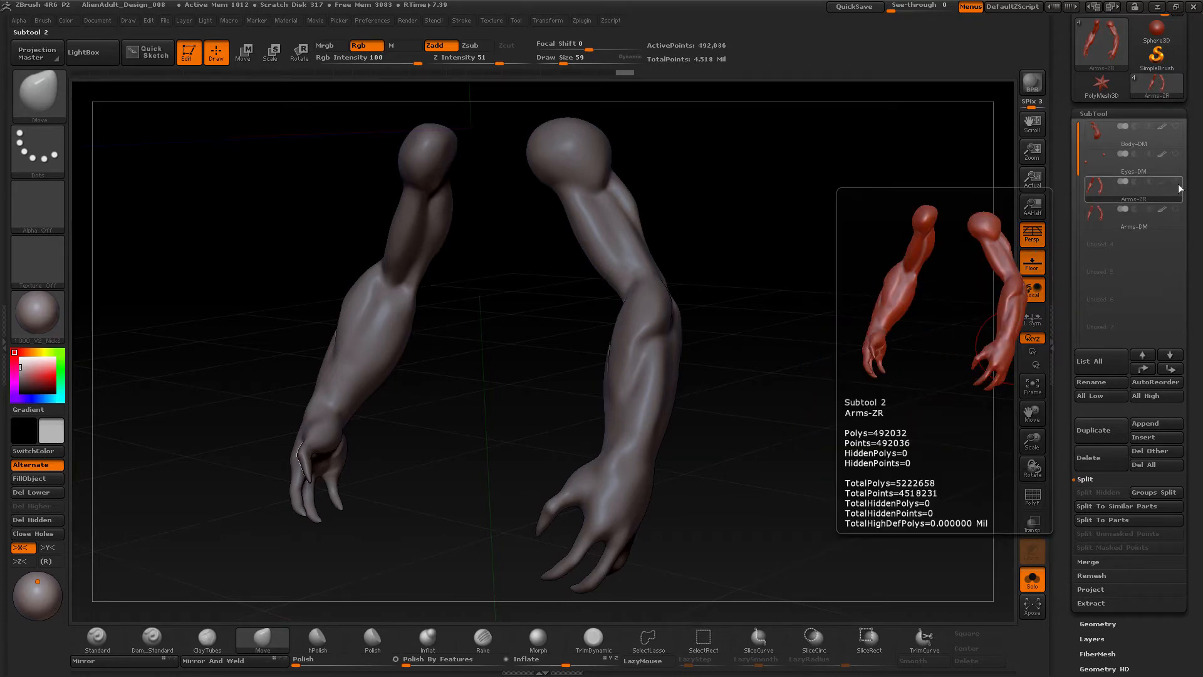
pyautogui.click(1144, 225)
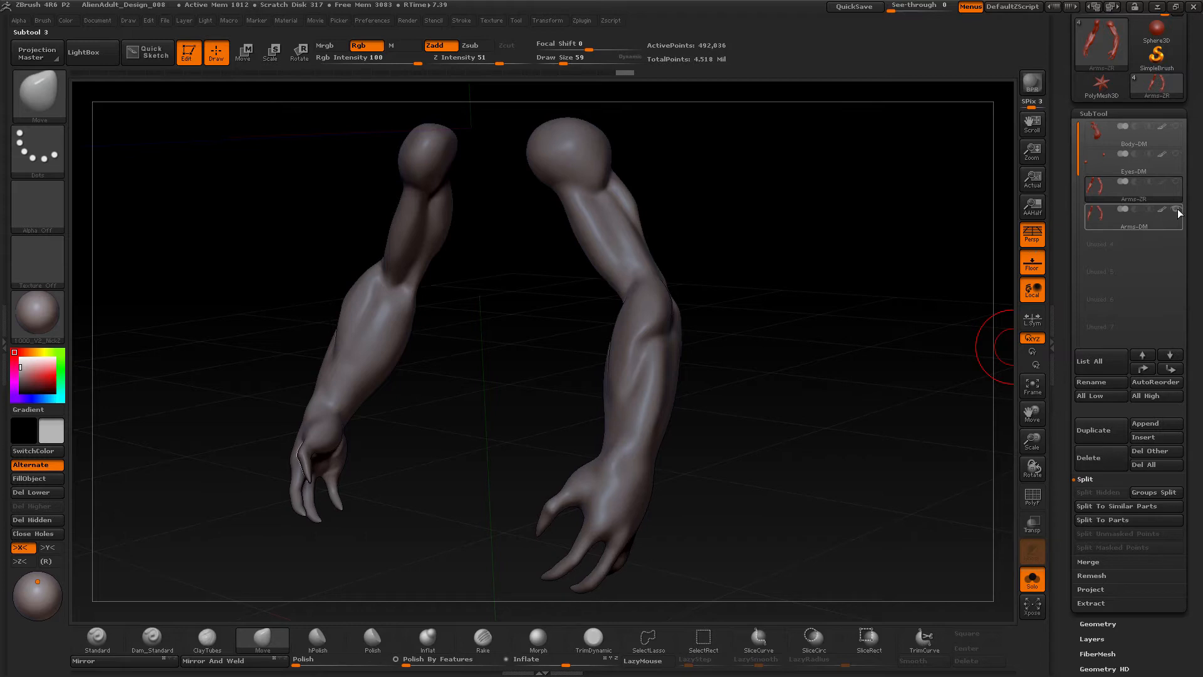
pyautogui.click(1028, 570)
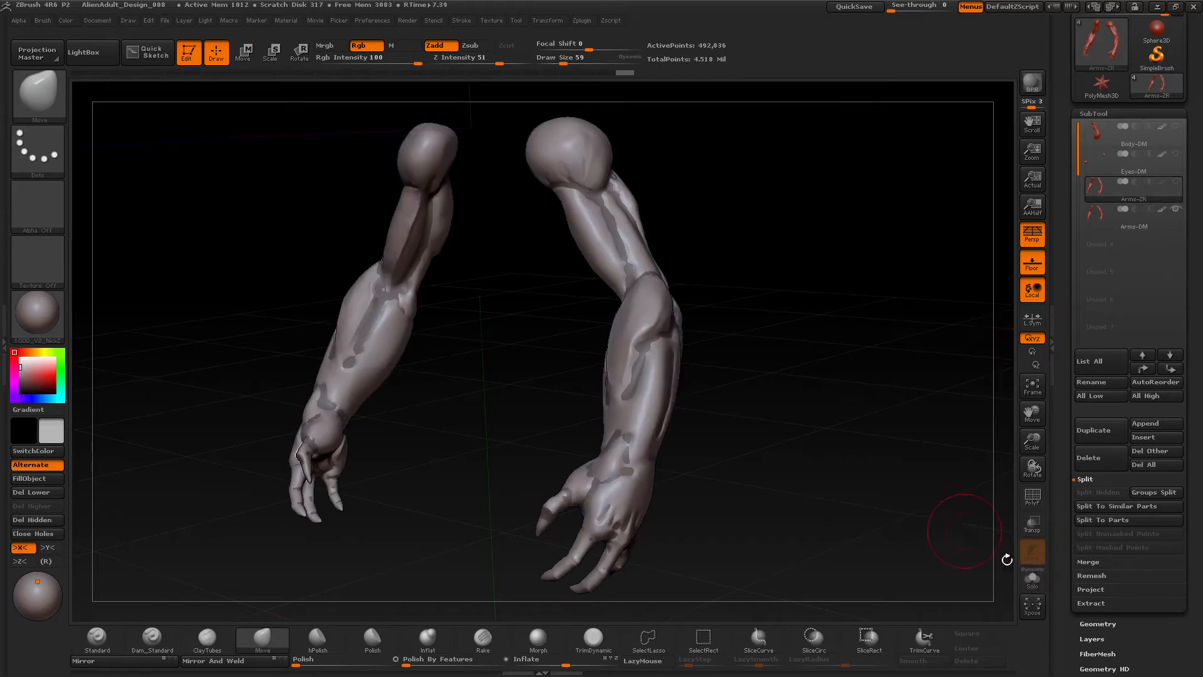
pyautogui.click(1028, 576)
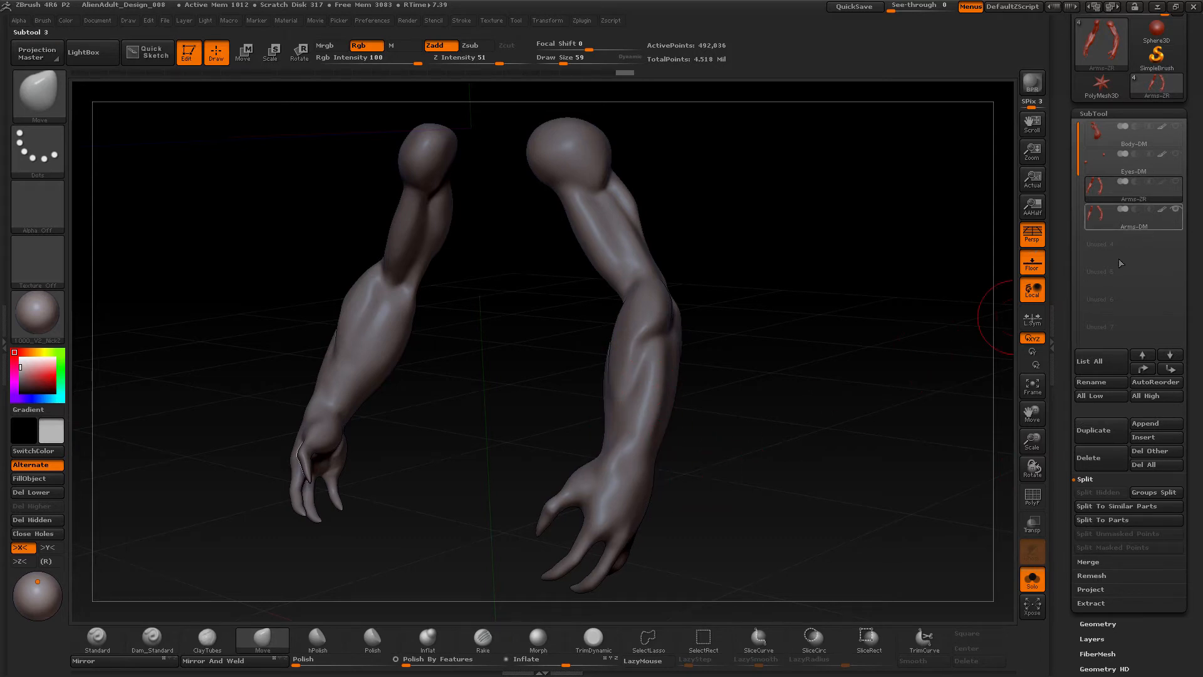
# - Project the detail of Arms-DM onto Arms-ZR with ProjectAll, accepting the polypaint projection, and inspect the arms
pyautogui.moveTo(1062, 444); pyautogui.dragTo(1062, 277)
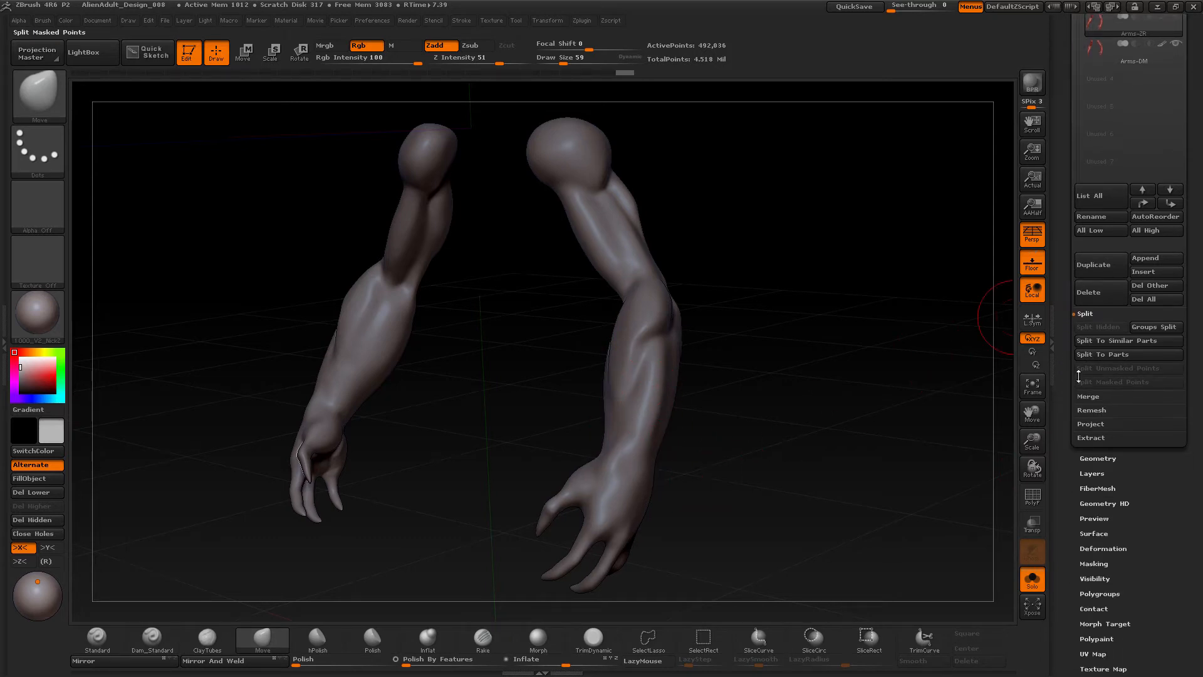
pyautogui.click(1093, 423)
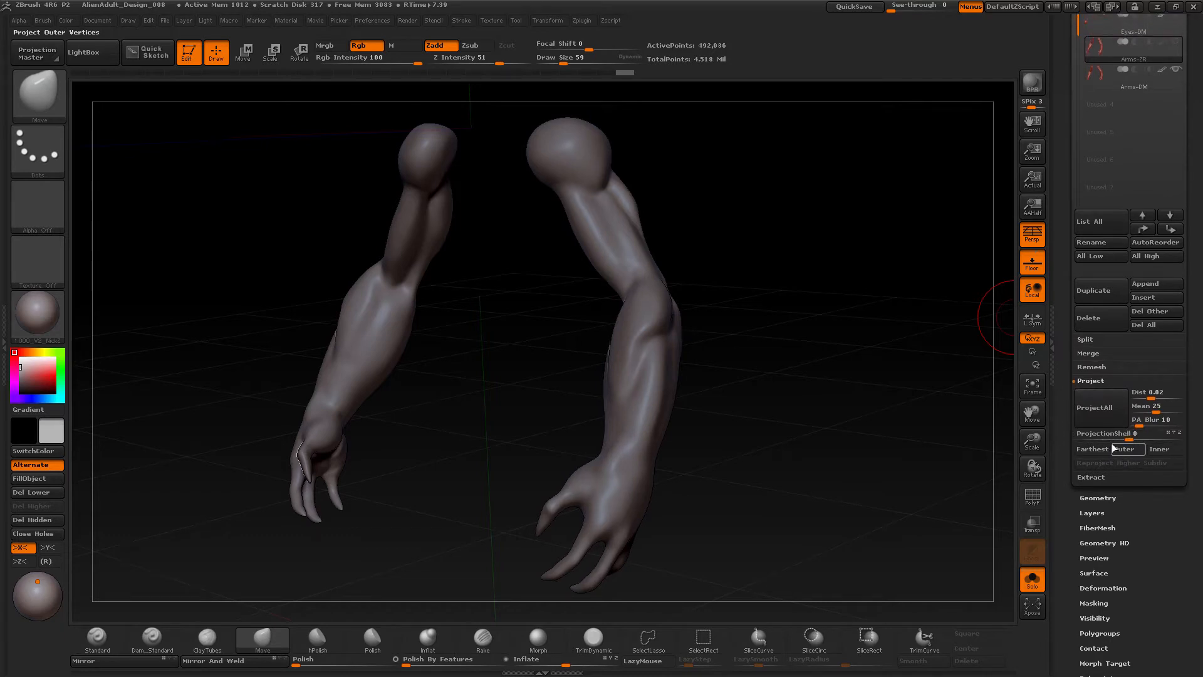
pyautogui.click(1101, 411)
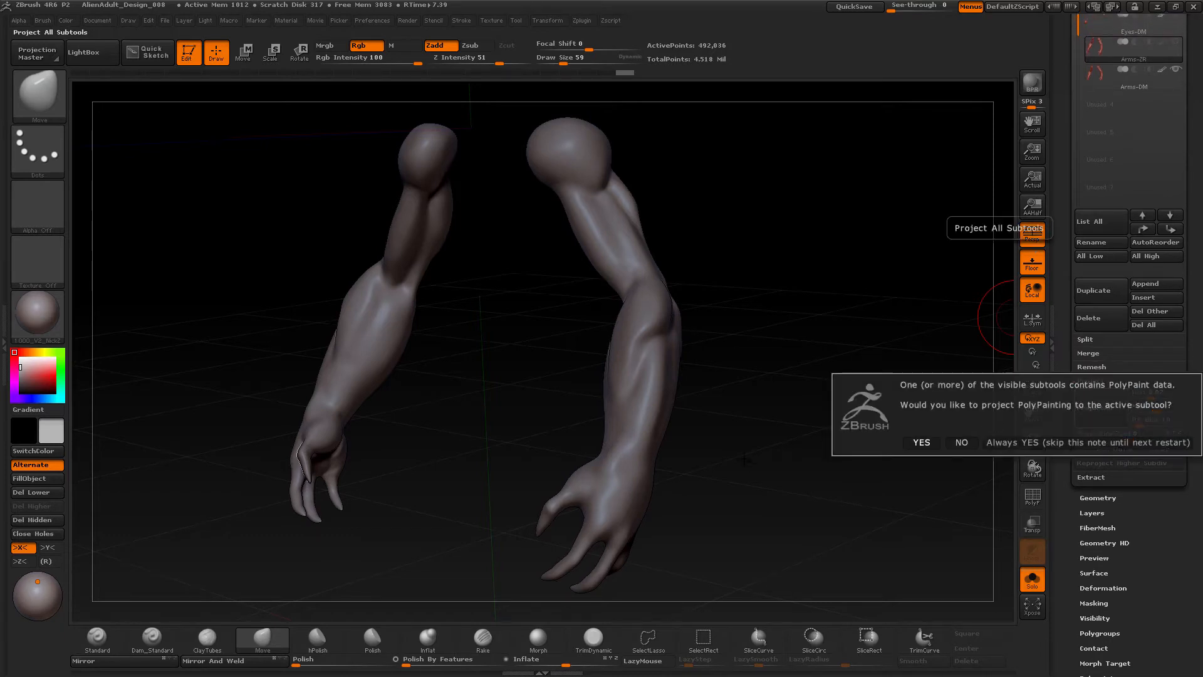
pyautogui.click(922, 442)
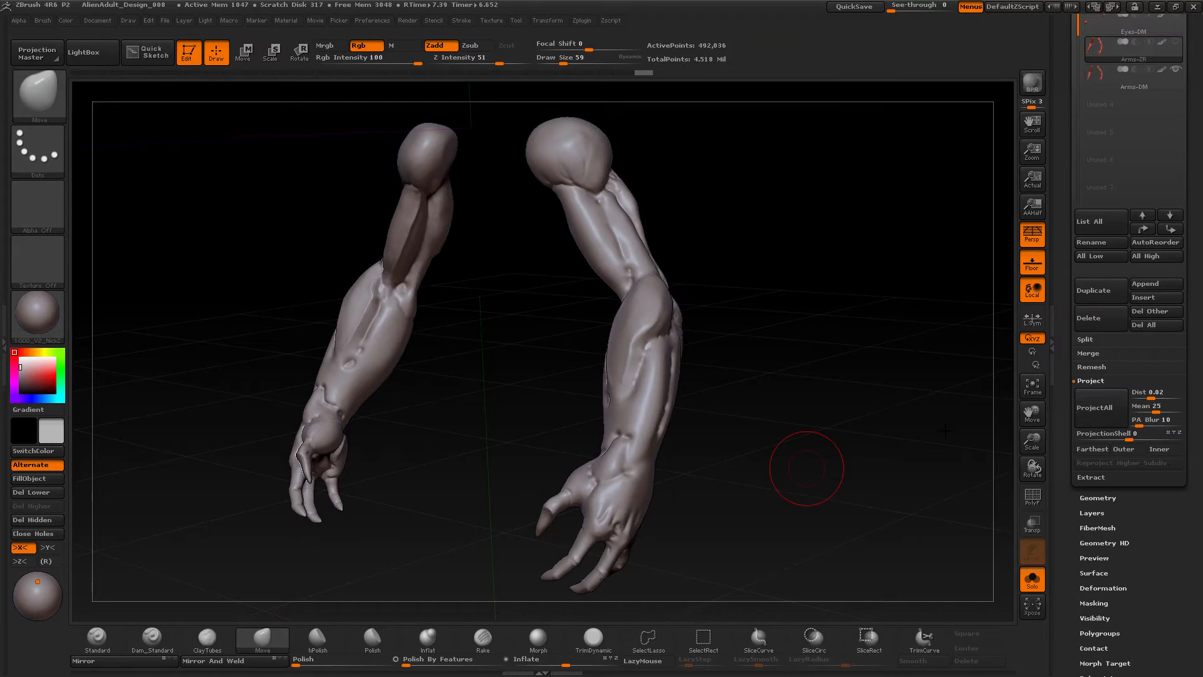
pyautogui.moveTo(822, 445); pyautogui.dragTo(770, 473)
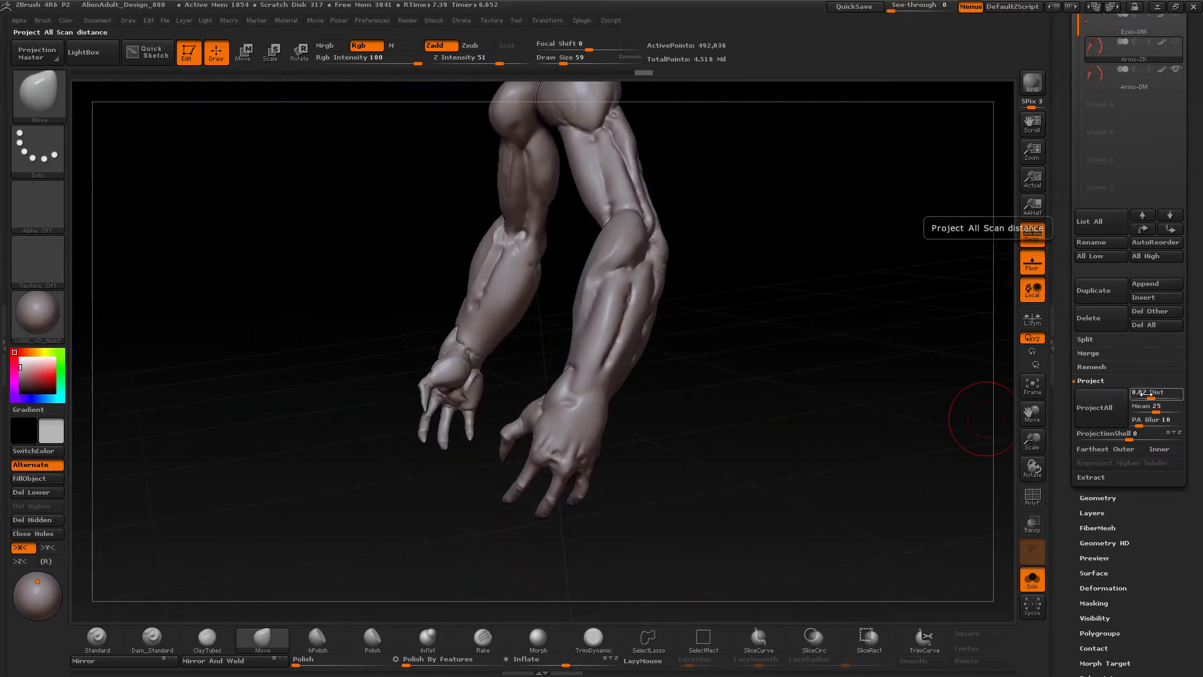
pyautogui.moveTo(840, 432); pyautogui.dragTo(871, 551)
pyautogui.click(1032, 498)
pyautogui.click(1033, 500)
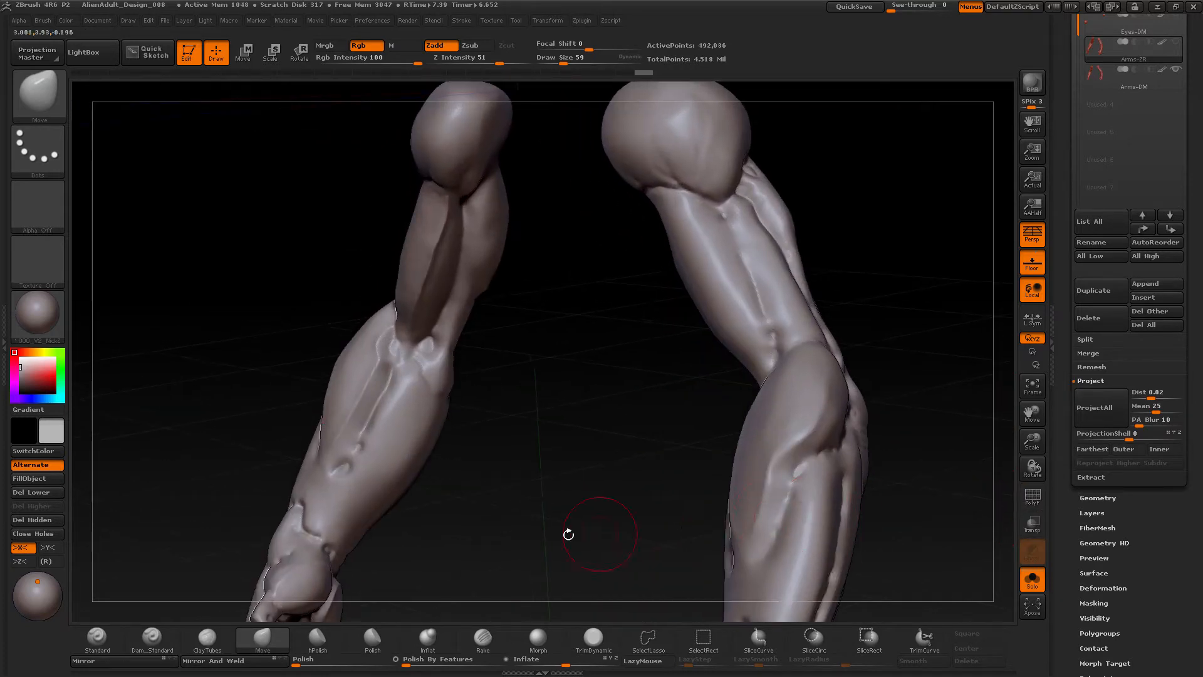
# - Subdivide Arms-ZR once more and project the original arm detail onto the denser mesh with ProjectAll
pyautogui.keyDown('alt'); pyautogui.moveTo(567, 533); pyautogui.dragTo(659, 431); pyautogui.keyUp('alt')
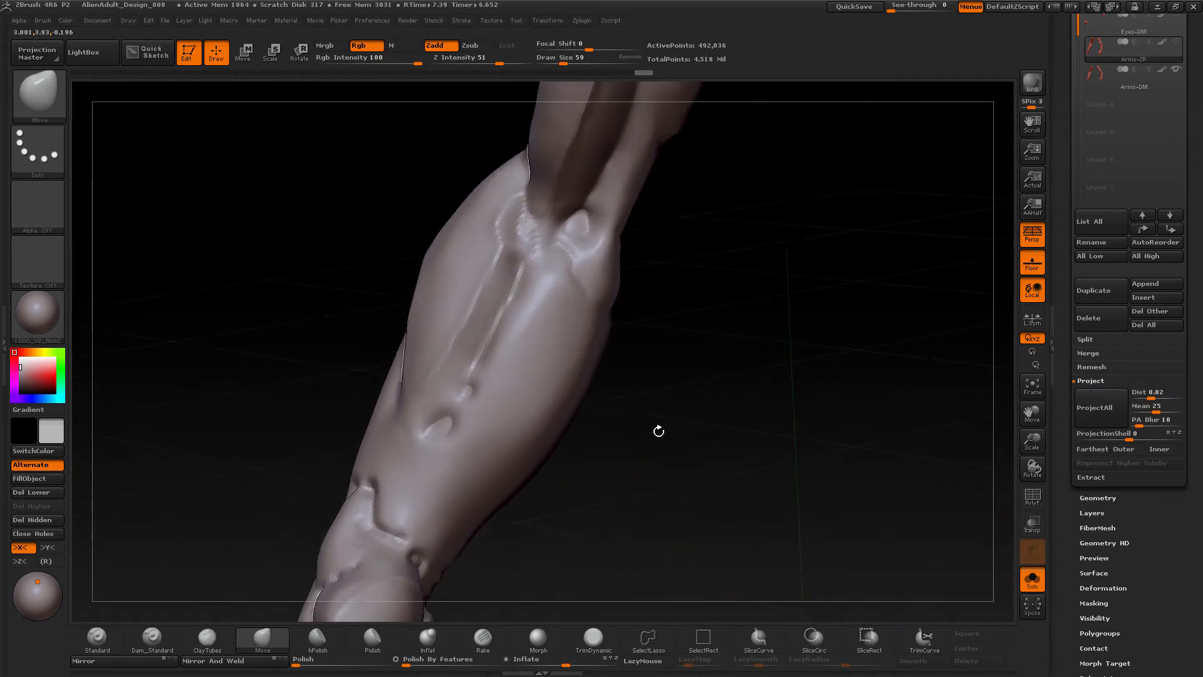
pyautogui.keyDown('alt'); pyautogui.moveTo(750, 460); pyautogui.dragTo(693, 447); pyautogui.keyUp('alt')
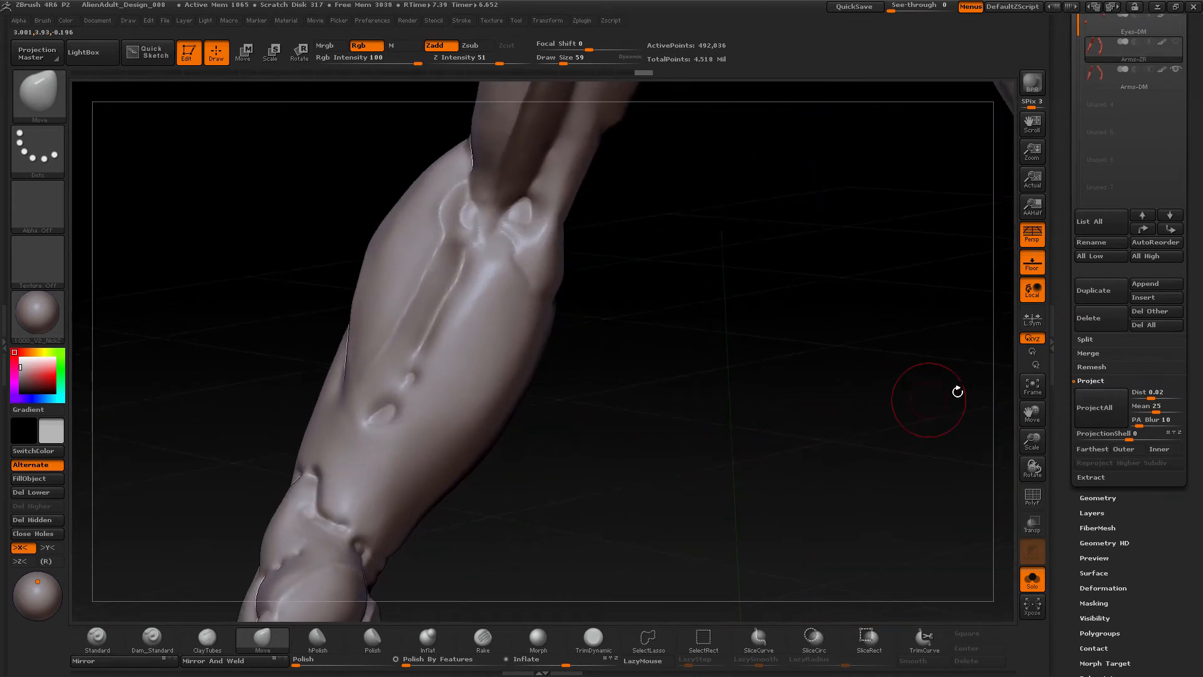
pyautogui.press('ctrl')
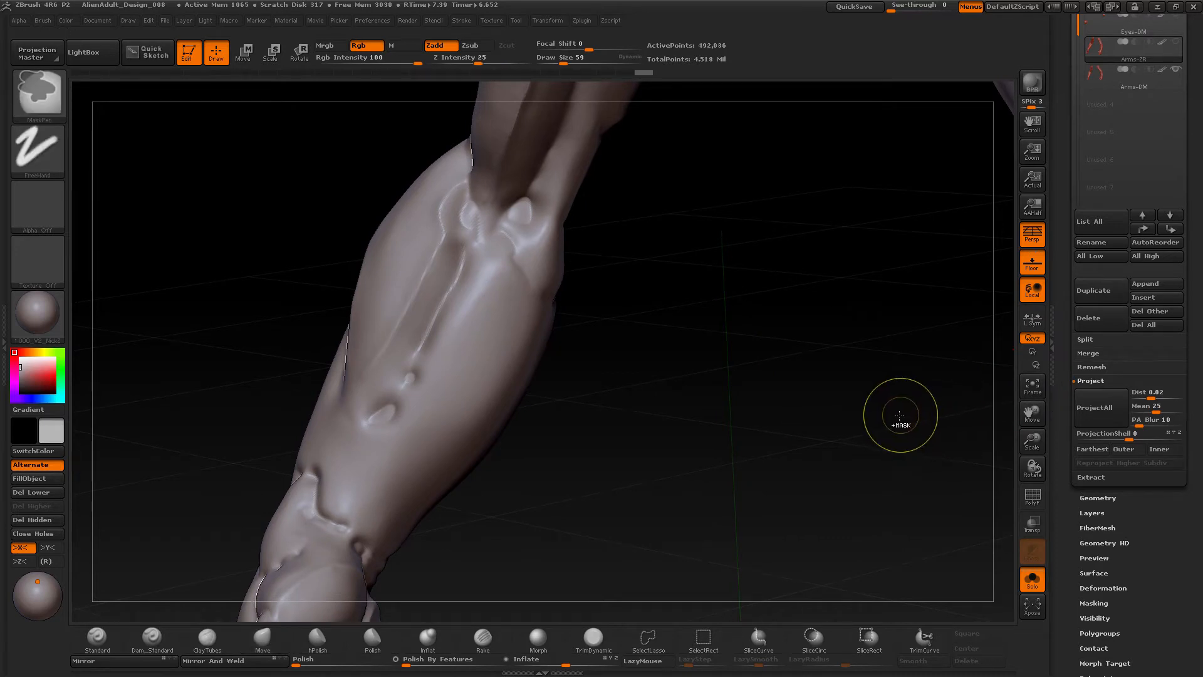
pyautogui.hotkey('ctrl', 'd')
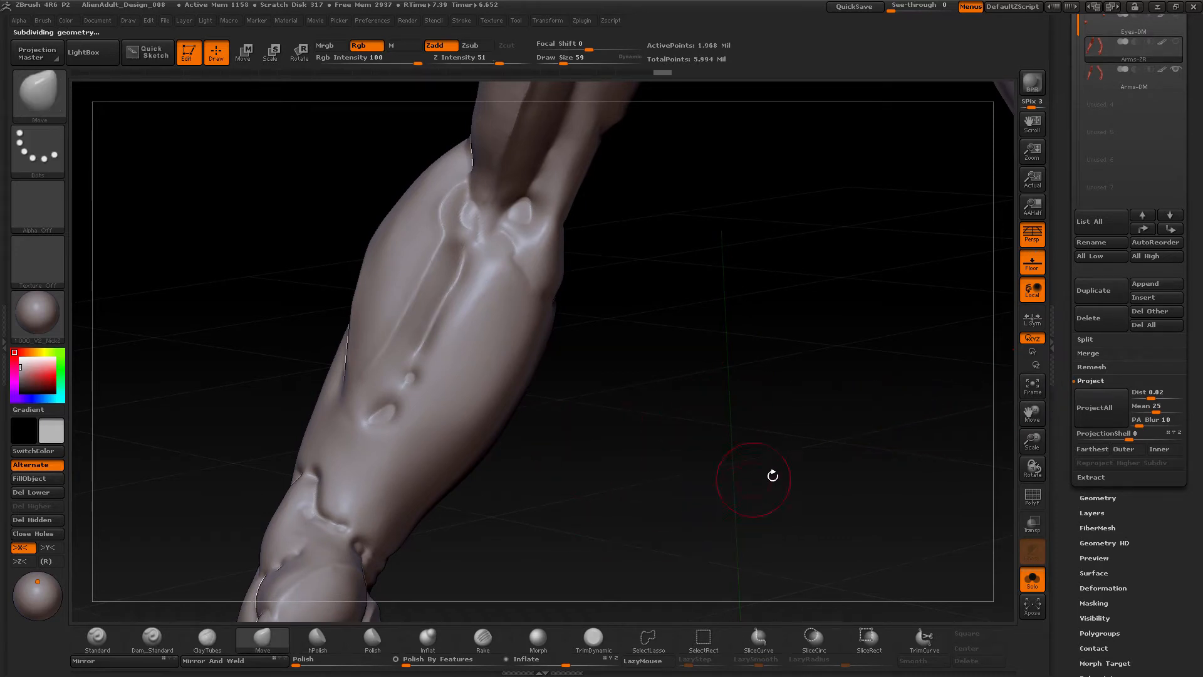
pyautogui.click(1095, 410)
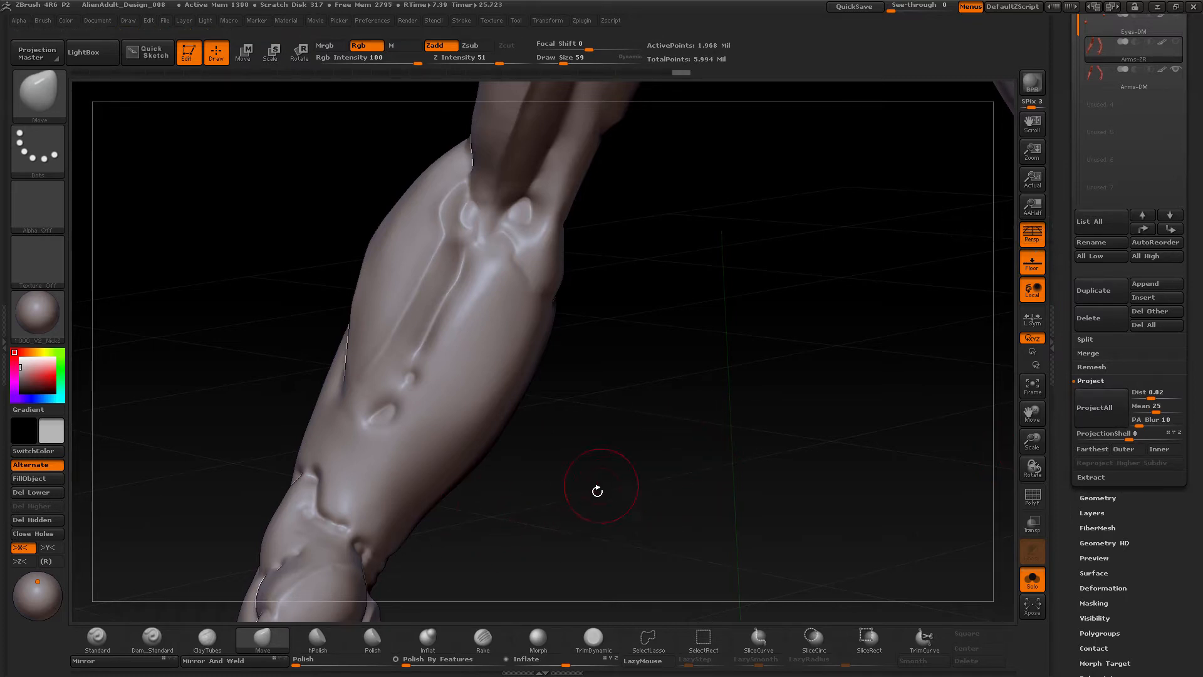
pyautogui.moveTo(603, 488); pyautogui.dragTo(670, 487)
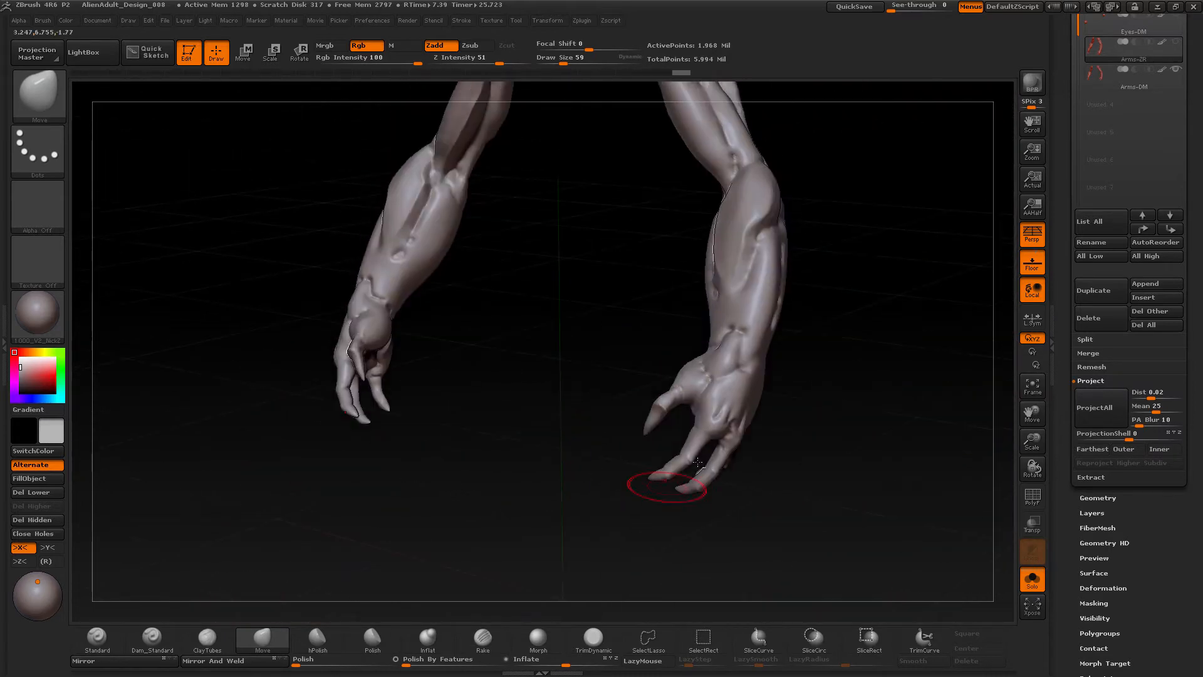
pyautogui.moveTo(821, 370)
pyautogui.keyDown('alt'); pyautogui.mouseDown()
pyautogui.moveTo(791, 486)
pyautogui.moveTo(814, 473)
pyautogui.moveTo(830, 481)
pyautogui.moveTo(819, 483)
pyautogui.moveTo(934, 471)
pyautogui.mouseUp(); pyautogui.keyUp('alt')
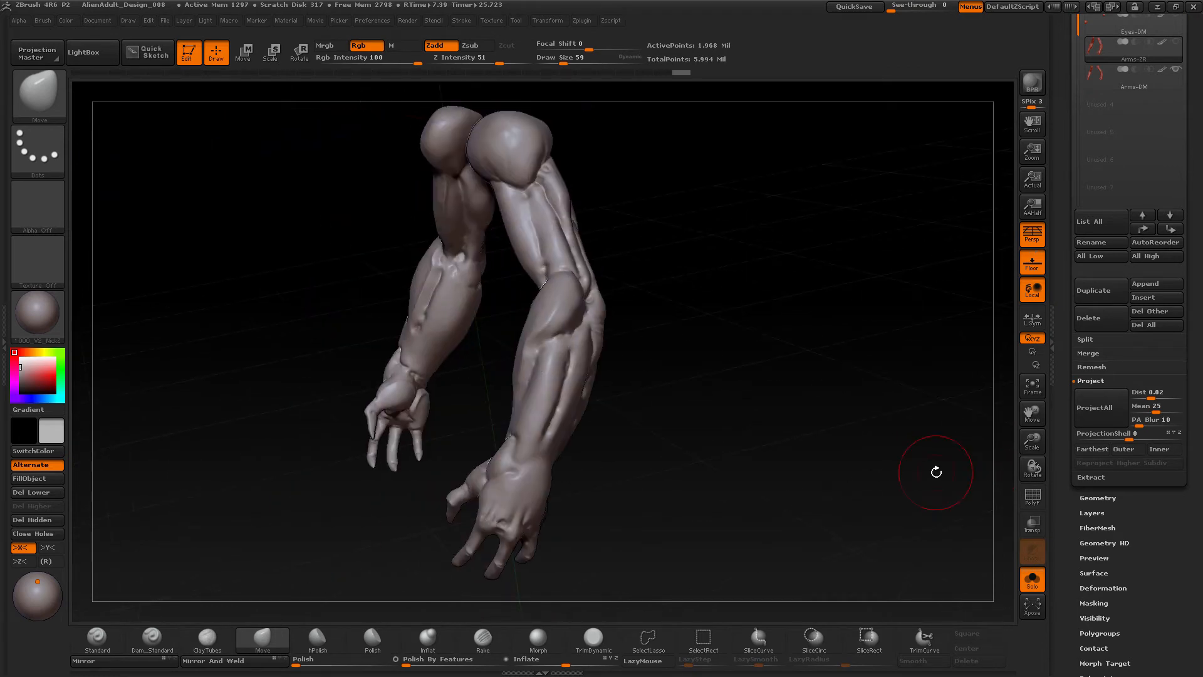
# - Display the polyframe on the projected arms and step down to the lowest subdivision level
pyautogui.click(1036, 499)
pyautogui.moveTo(814, 483); pyautogui.dragTo(820, 477)
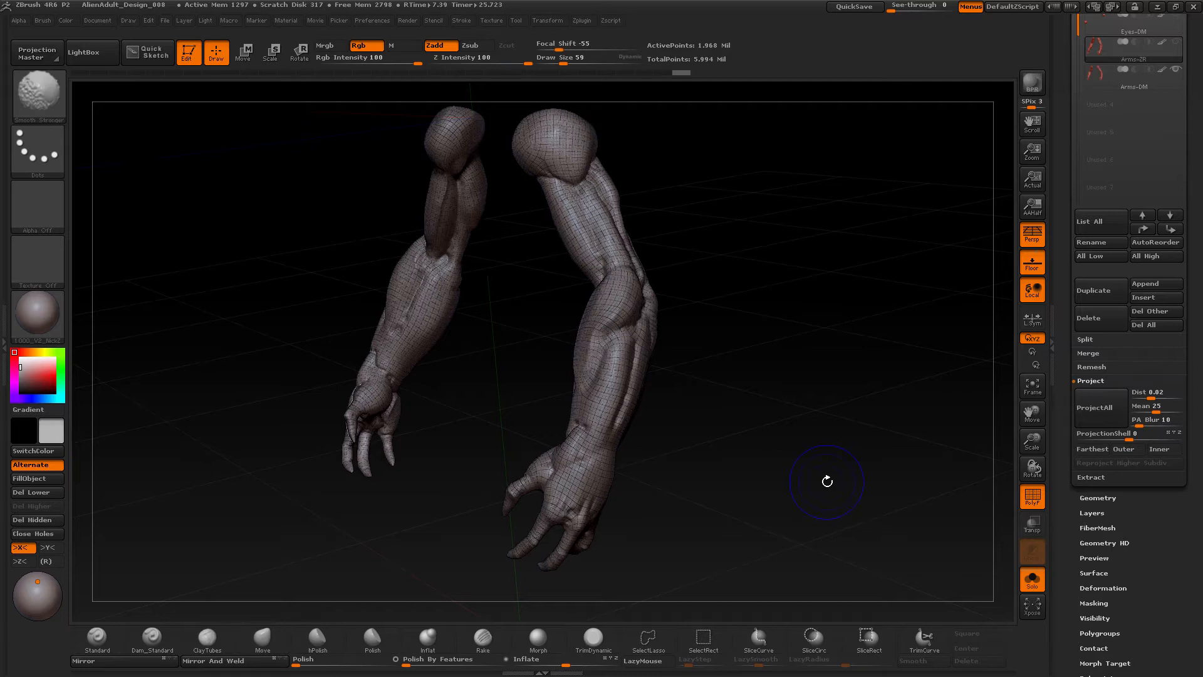
pyautogui.hotkey('shift', 'd')
pyautogui.hotkey('shift', 'd')
pyautogui.hotkey('shift', 'd')
pyautogui.hotkey('shift', 'd')
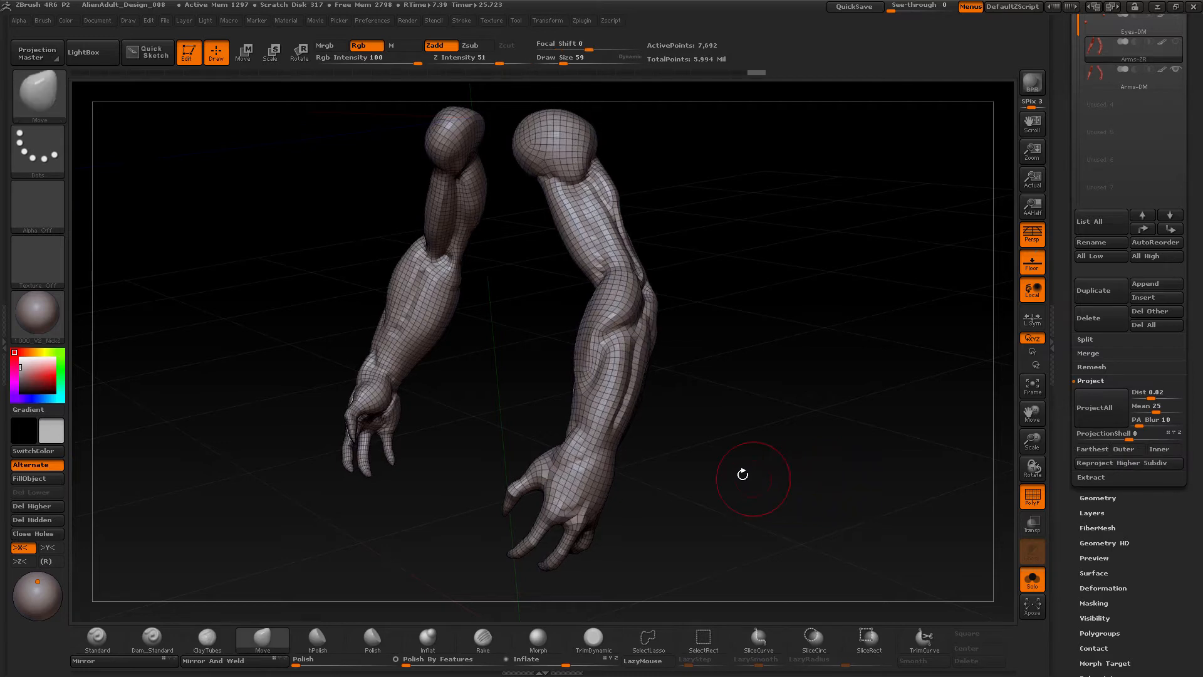
pyautogui.moveTo(741, 473); pyautogui.dragTo(800, 475)
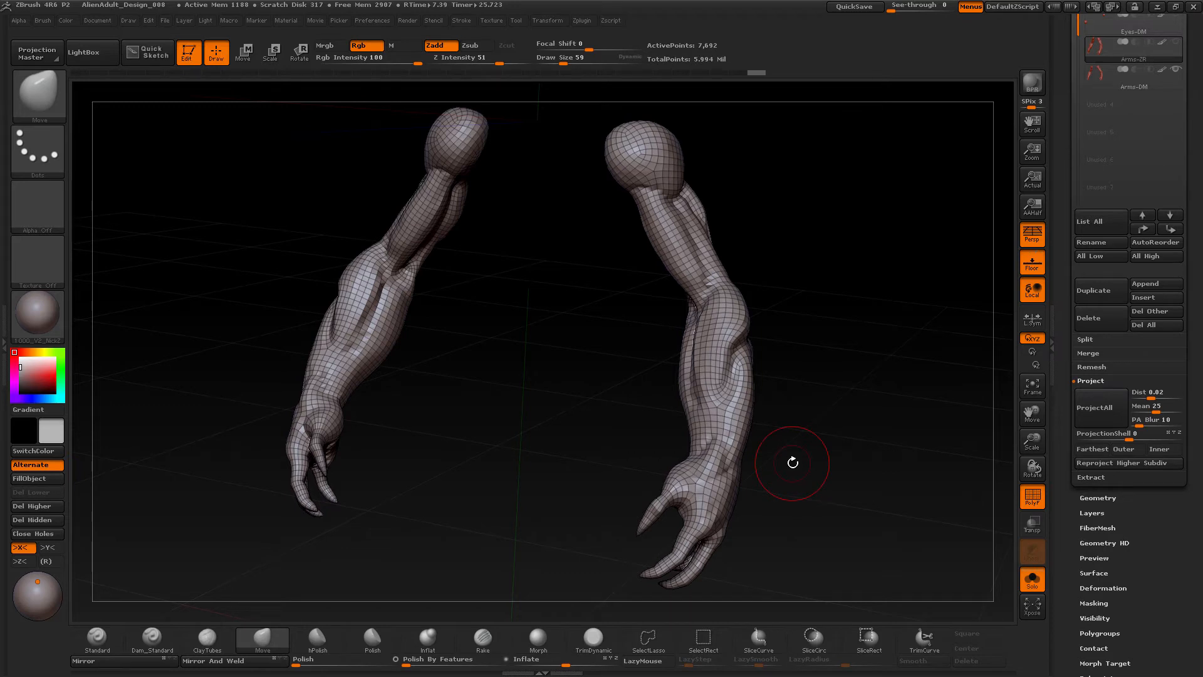
# - Step the arms back and forth between the highest and lowest subdivision levels to compare them, finishing at the highest
pyautogui.press('d')
pyautogui.press('d')
pyautogui.press('d')
pyautogui.press('d')
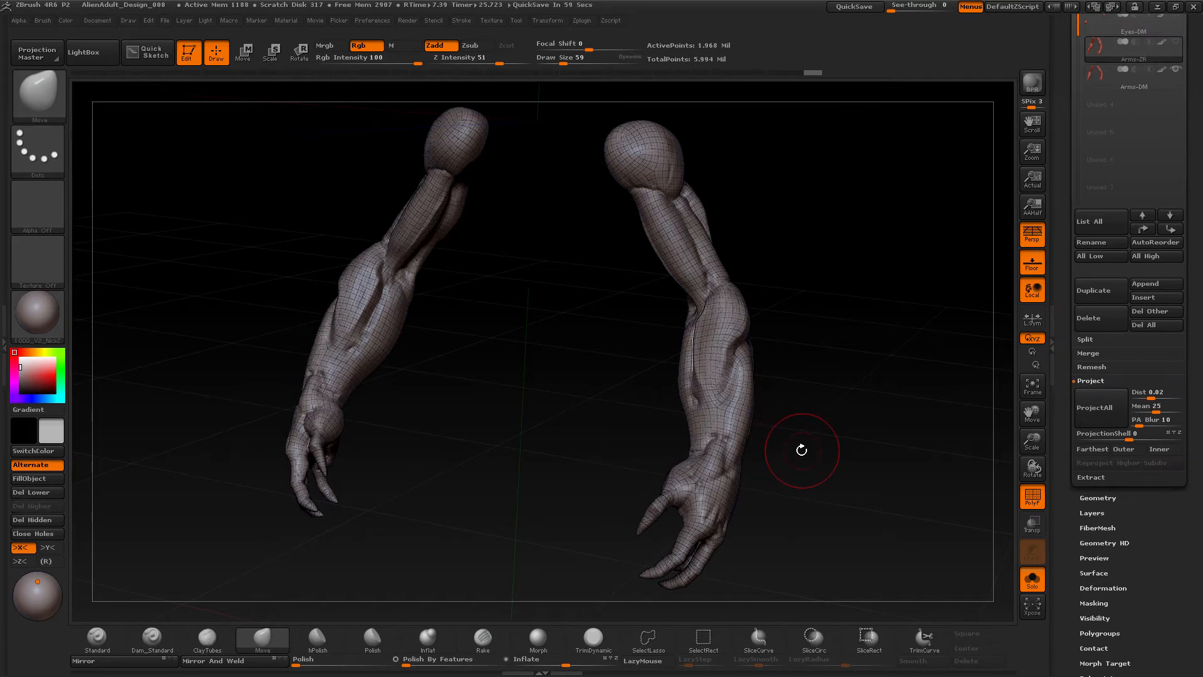
pyautogui.hotkey('shift', 'd')
pyautogui.hotkey('shift', 'd')
pyautogui.hotkey('shift', 'd')
pyautogui.hotkey('shift', 'd')
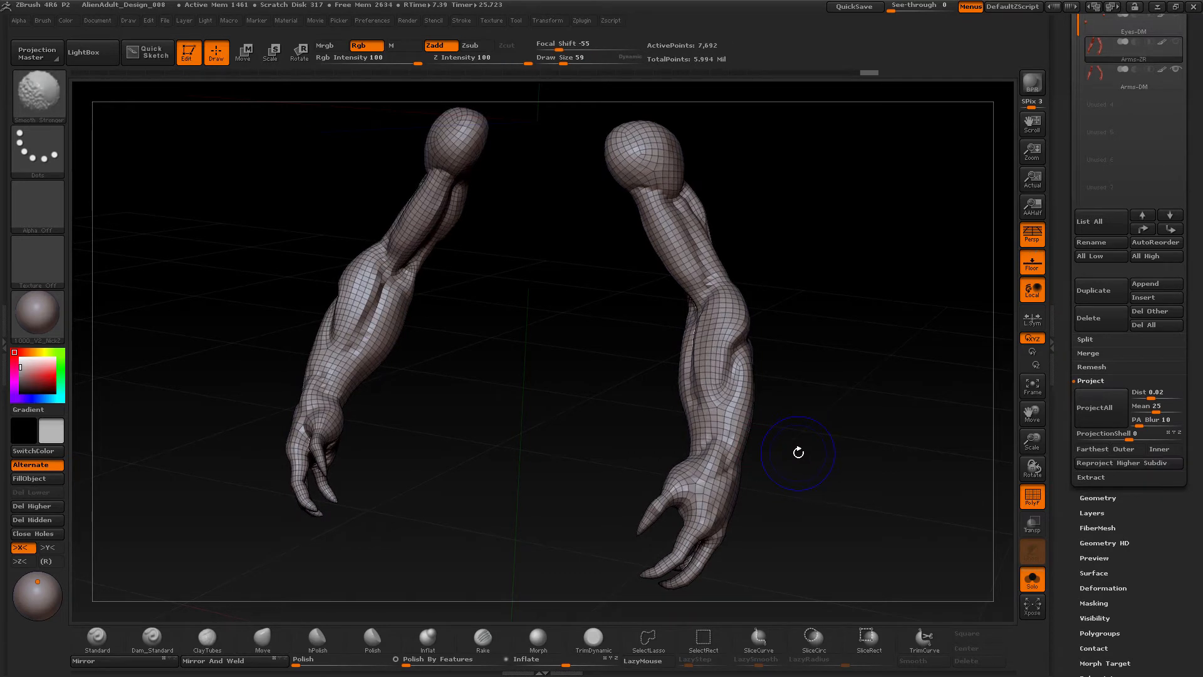
pyautogui.moveTo(798, 452)
pyautogui.mouseDown()
pyautogui.moveTo(808, 494)
pyautogui.moveTo(871, 465)
pyautogui.moveTo(856, 479)
pyautogui.moveTo(847, 471)
pyautogui.mouseUp()
pyautogui.press('d')
pyautogui.press('d')
pyautogui.press('d')
pyautogui.press('d')
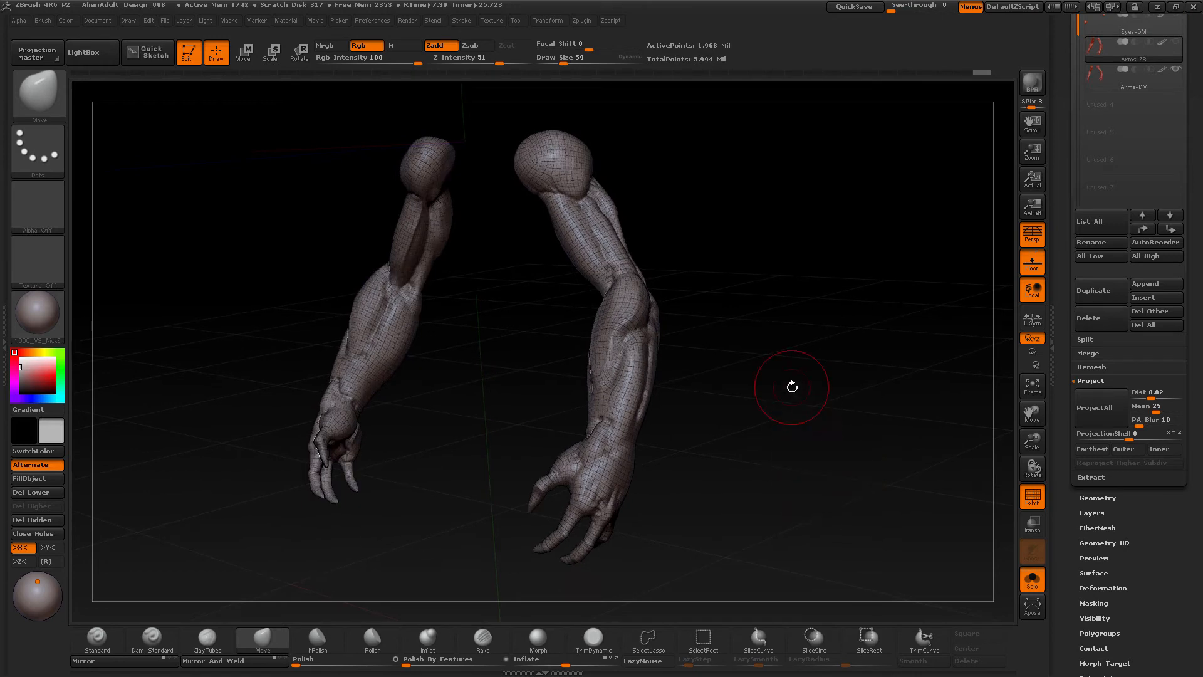
# - Step Arms-ZR down to its lowest subdivision level and back up again, comparing the arm topology from other angles
pyautogui.moveTo(780, 492)
pyautogui.mouseDown()
pyautogui.moveTo(768, 486)
pyautogui.moveTo(748, 506)
pyautogui.moveTo(767, 488)
pyautogui.moveTo(829, 501)
pyautogui.moveTo(798, 494)
pyautogui.mouseUp()
pyautogui.hotkey('shift', 'd')
pyautogui.hotkey('shift', 'd')
pyautogui.hotkey('shift', 'd')
pyautogui.hotkey('shift', 'd')
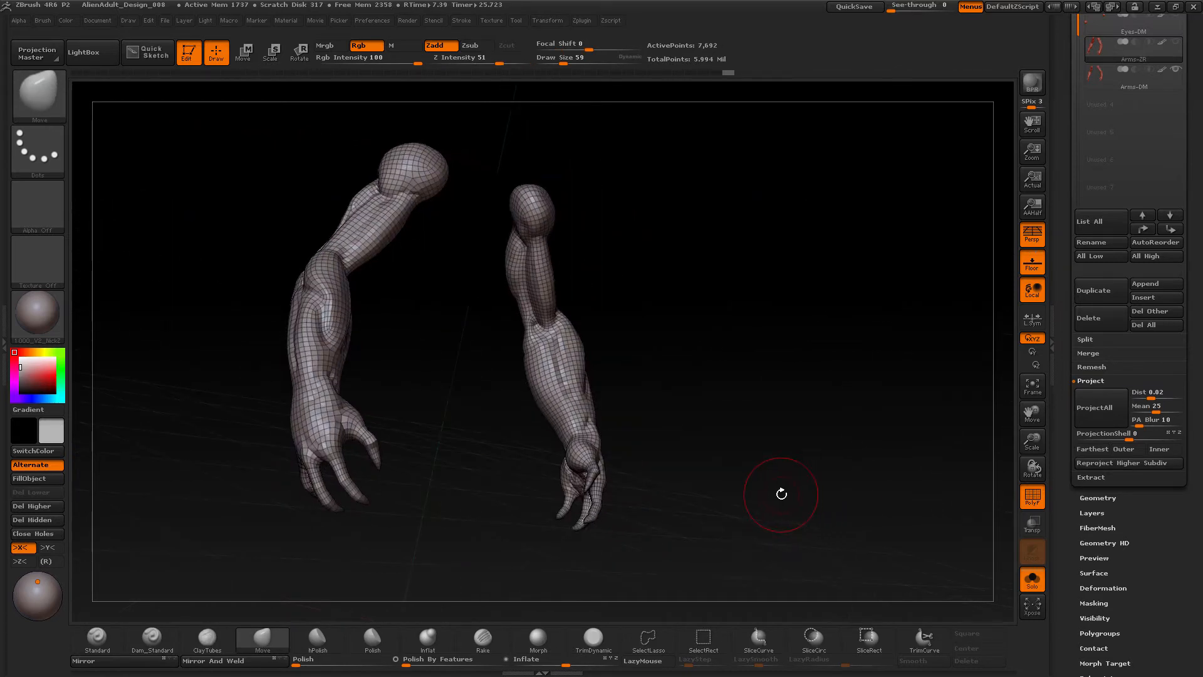
pyautogui.press('d')
pyautogui.press('d')
pyautogui.press('d')
pyautogui.press('d')
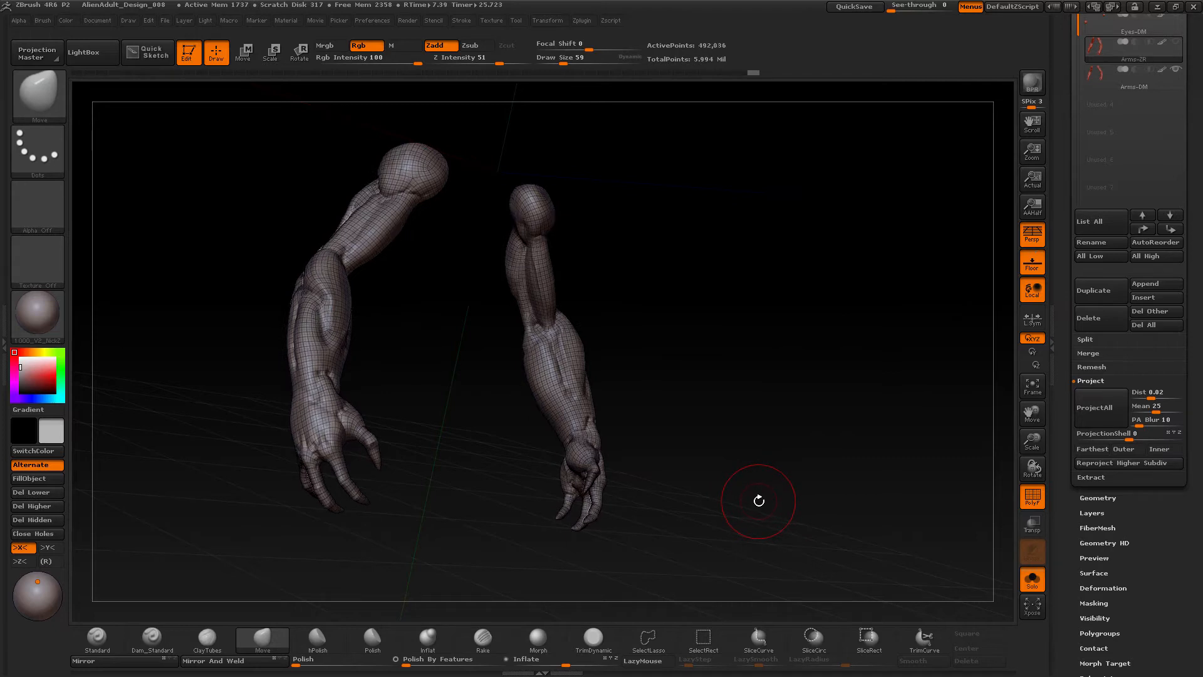
pyautogui.moveTo(758, 493); pyautogui.dragTo(829, 482)
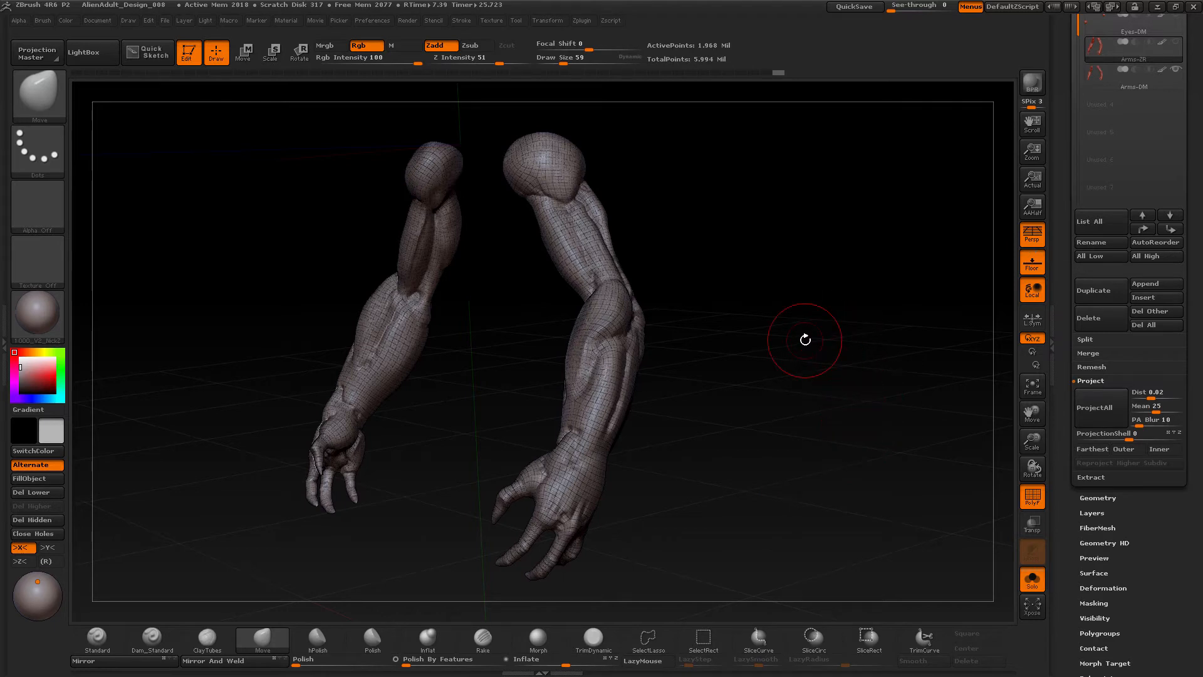
# - Delete the Arms-DM subtool and accept the non-undoable operation
pyautogui.click(1097, 84)
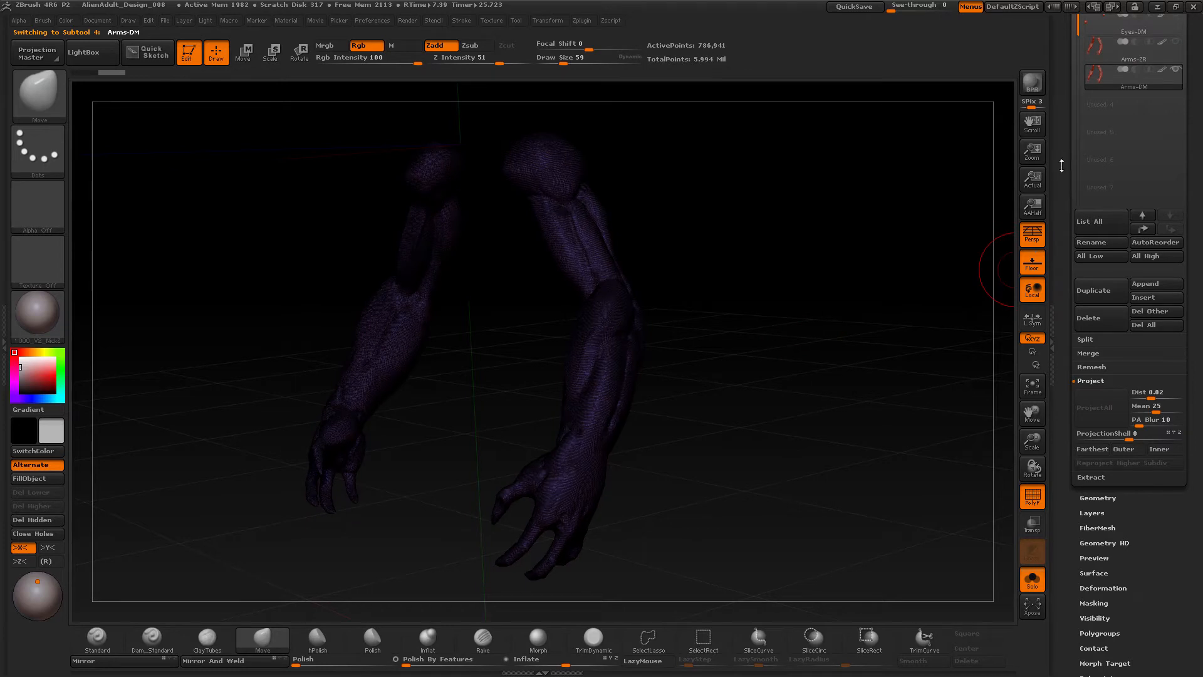
pyautogui.moveTo(1061, 165); pyautogui.dragTo(1065, 235)
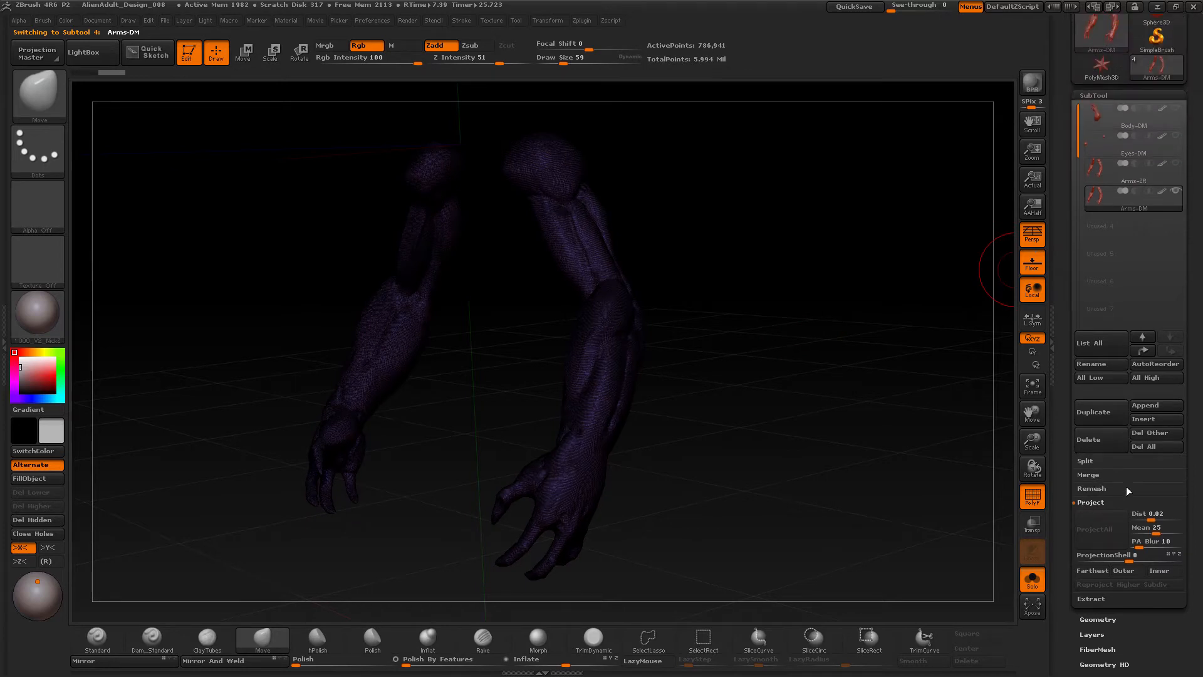
pyautogui.click(1108, 443)
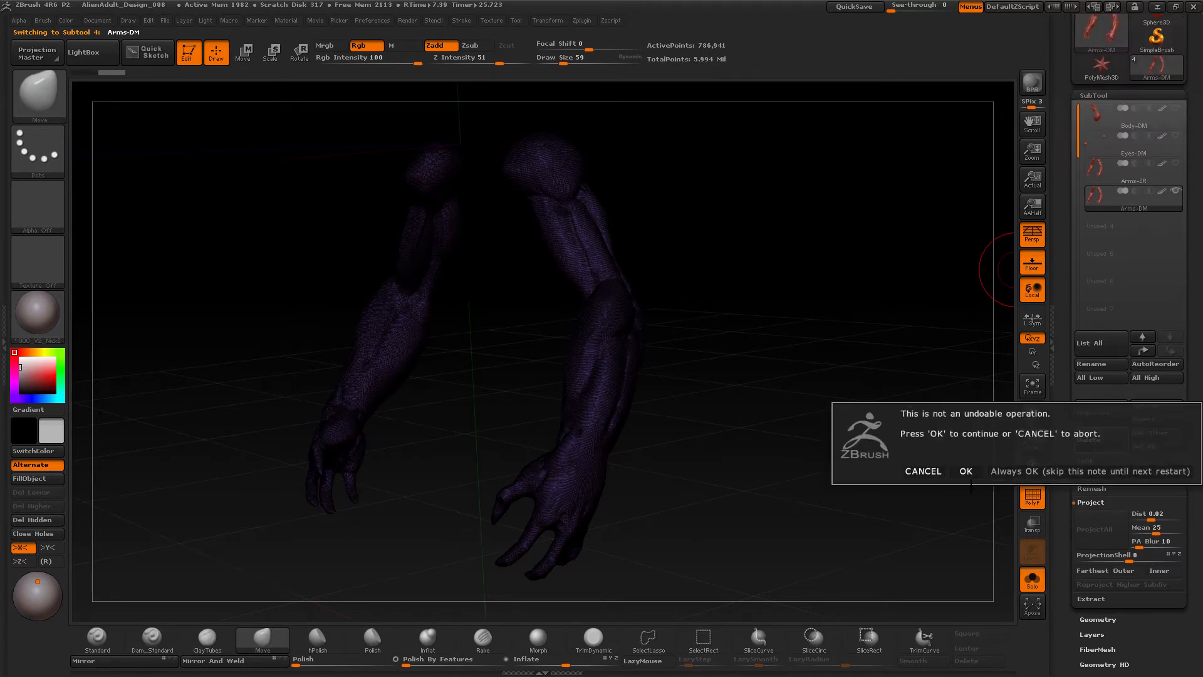
pyautogui.click(977, 469)
pyautogui.moveTo(819, 470); pyautogui.dragTo(902, 389)
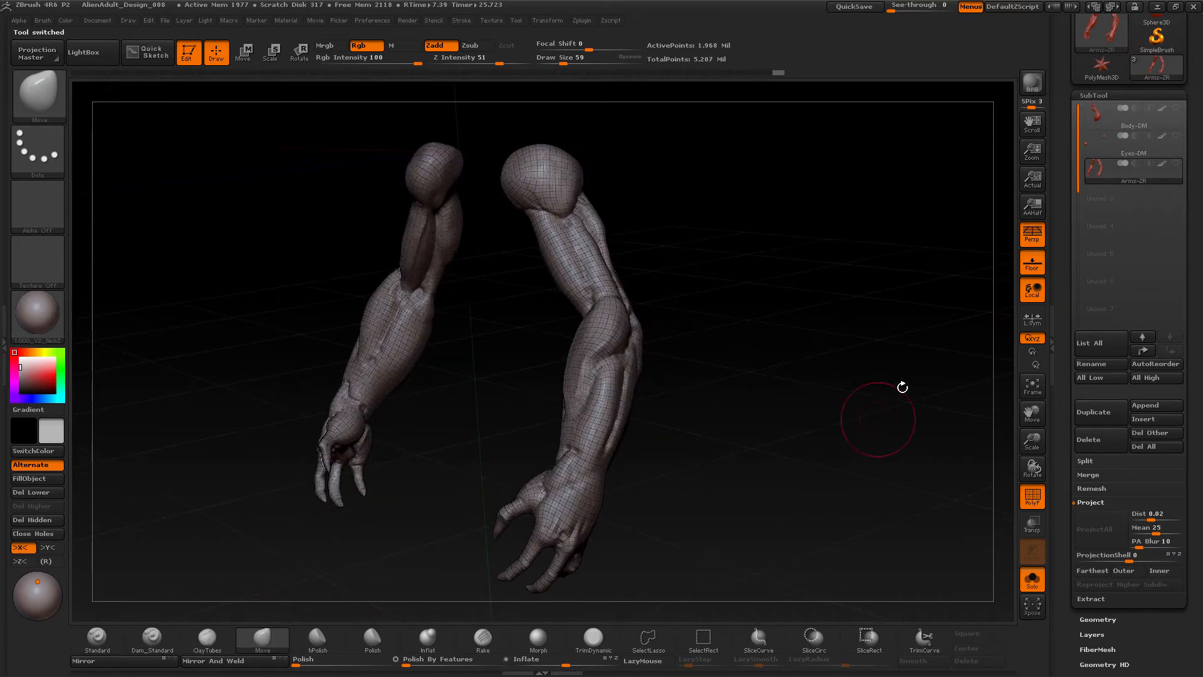
# - Duplicate the Body-DM subtool and make the upper copy in the subtool list active
pyautogui.moveTo(1110, 127)
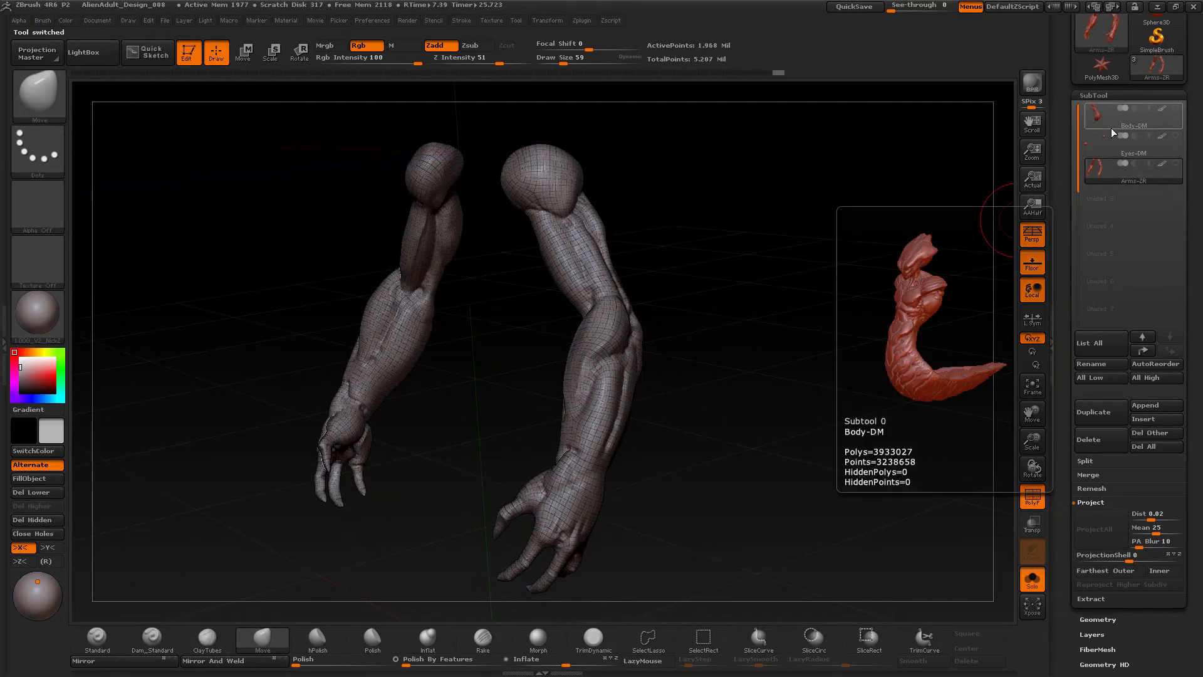
pyautogui.click(1093, 123)
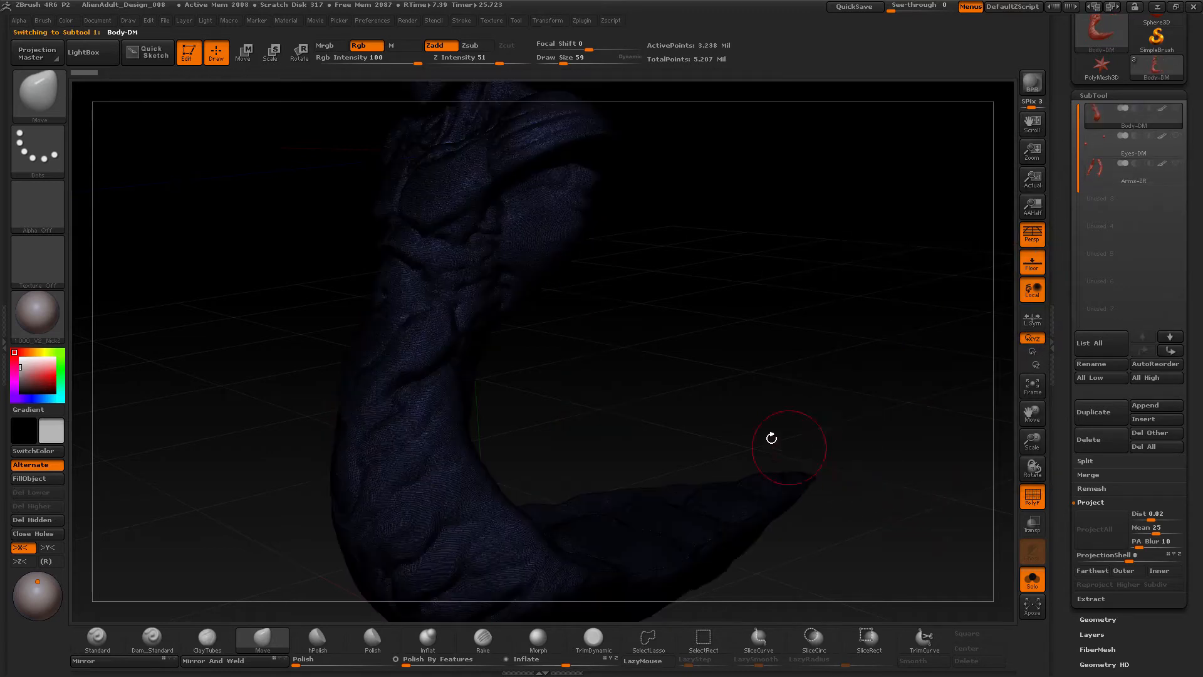
pyautogui.moveTo(834, 371); pyautogui.dragTo(836, 381)
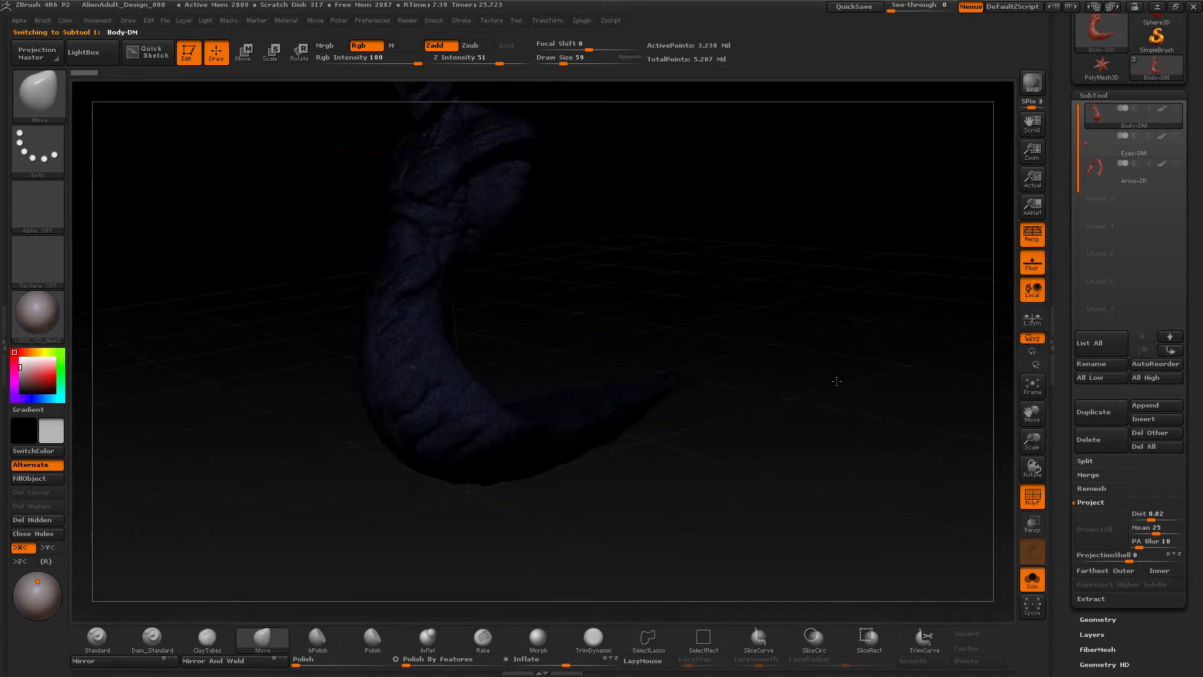
pyautogui.click(1090, 413)
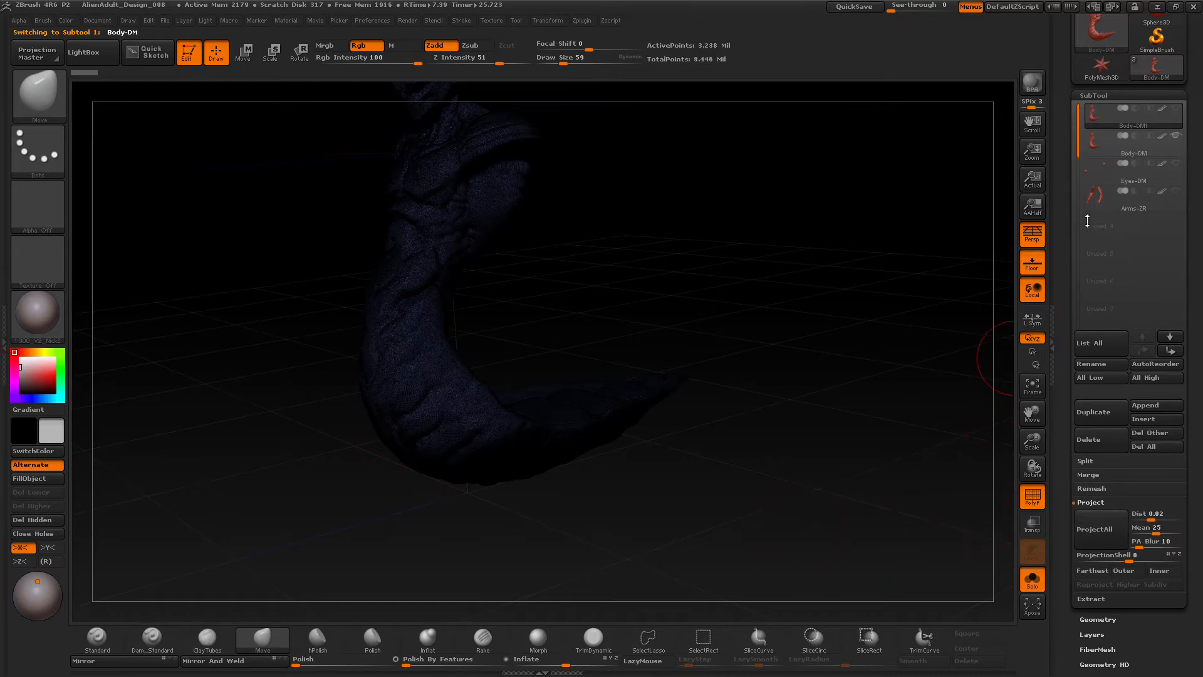
pyautogui.click(1103, 116)
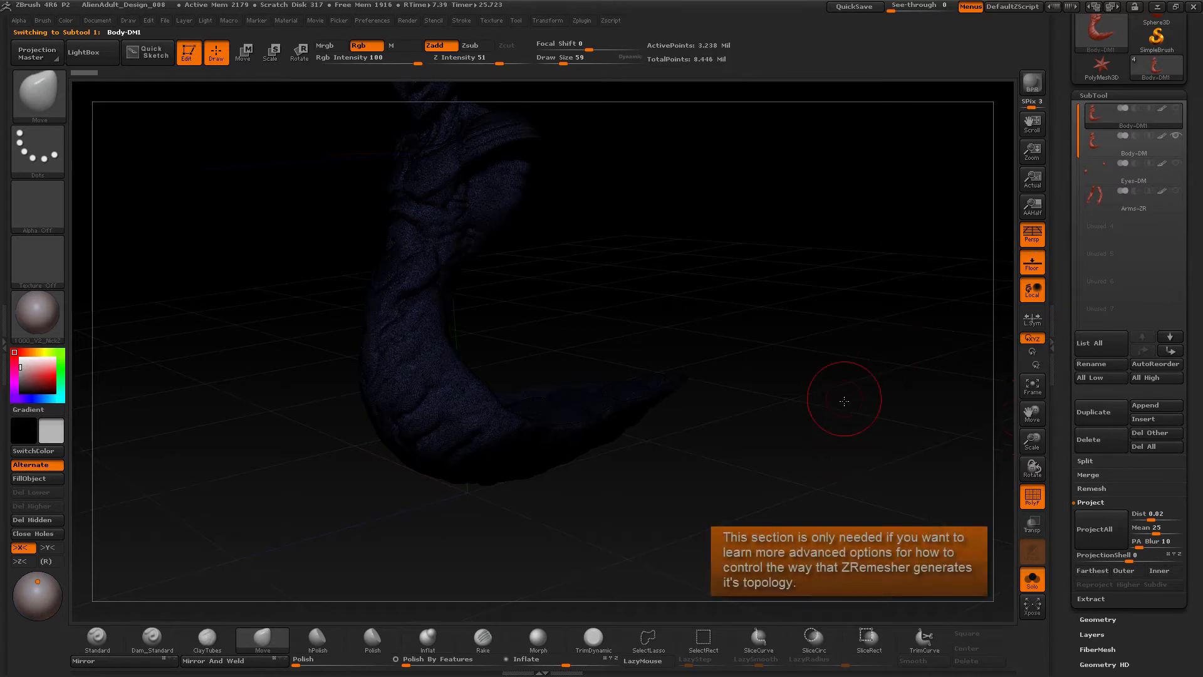
pyautogui.moveTo(852, 367)
pyautogui.mouseDown()
pyautogui.moveTo(836, 487)
pyautogui.moveTo(867, 408)
pyautogui.mouseUp()
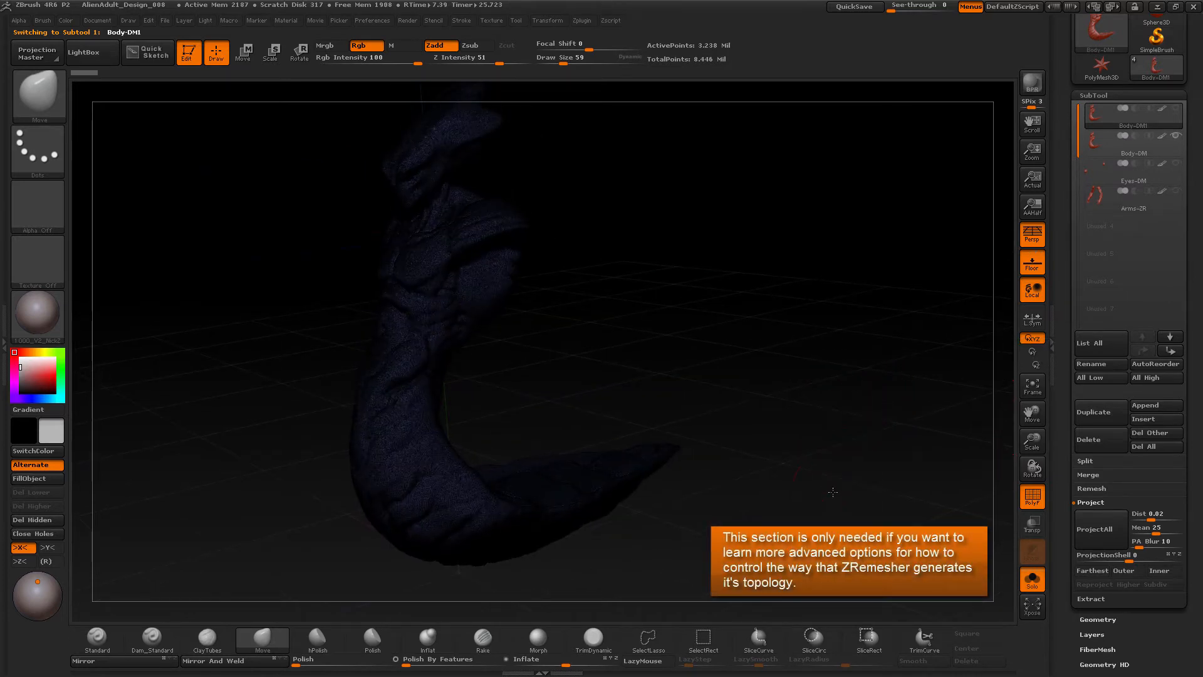
pyautogui.moveTo(833, 492); pyautogui.dragTo(821, 416)
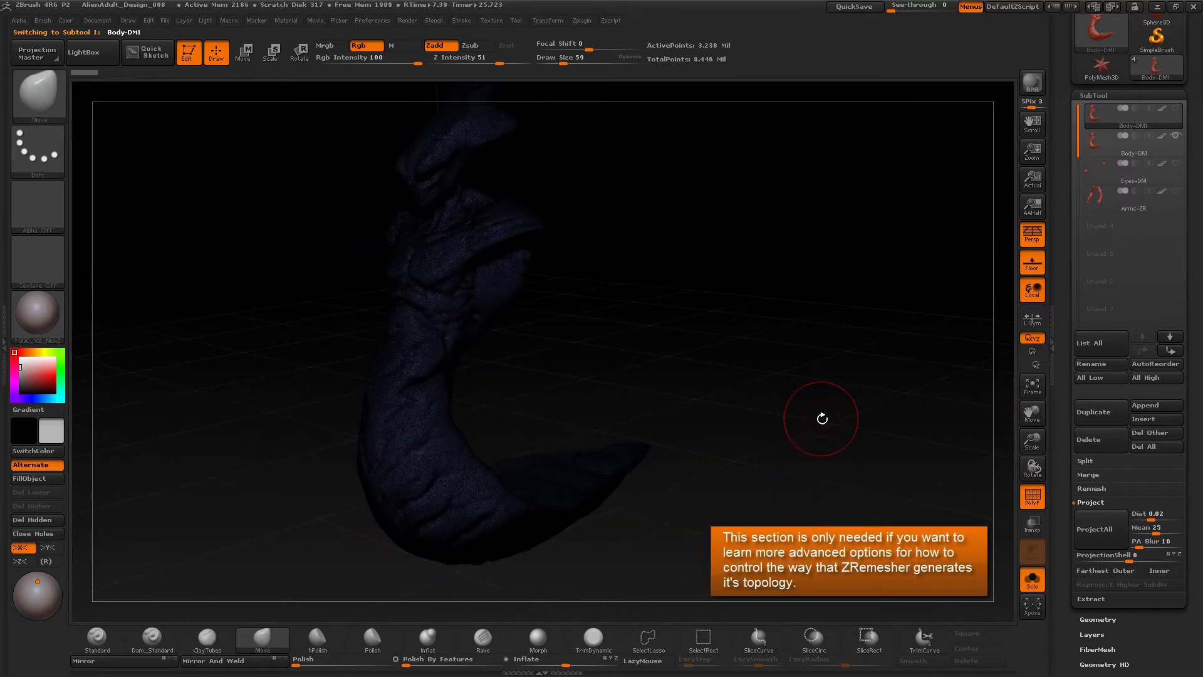
# - Rename the duplicated body subtool as Body-ZR
pyautogui.click(1107, 364)
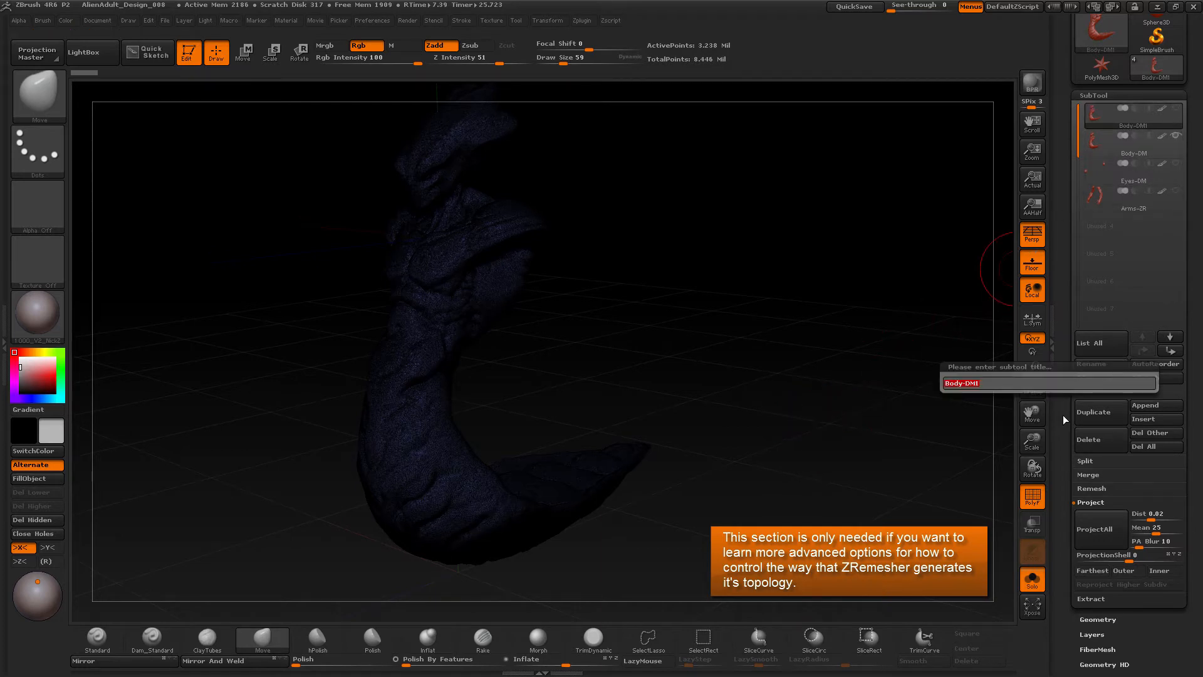
pyautogui.click(981, 389)
pyautogui.press('BackSpace')
pyautogui.press('BackSpace')
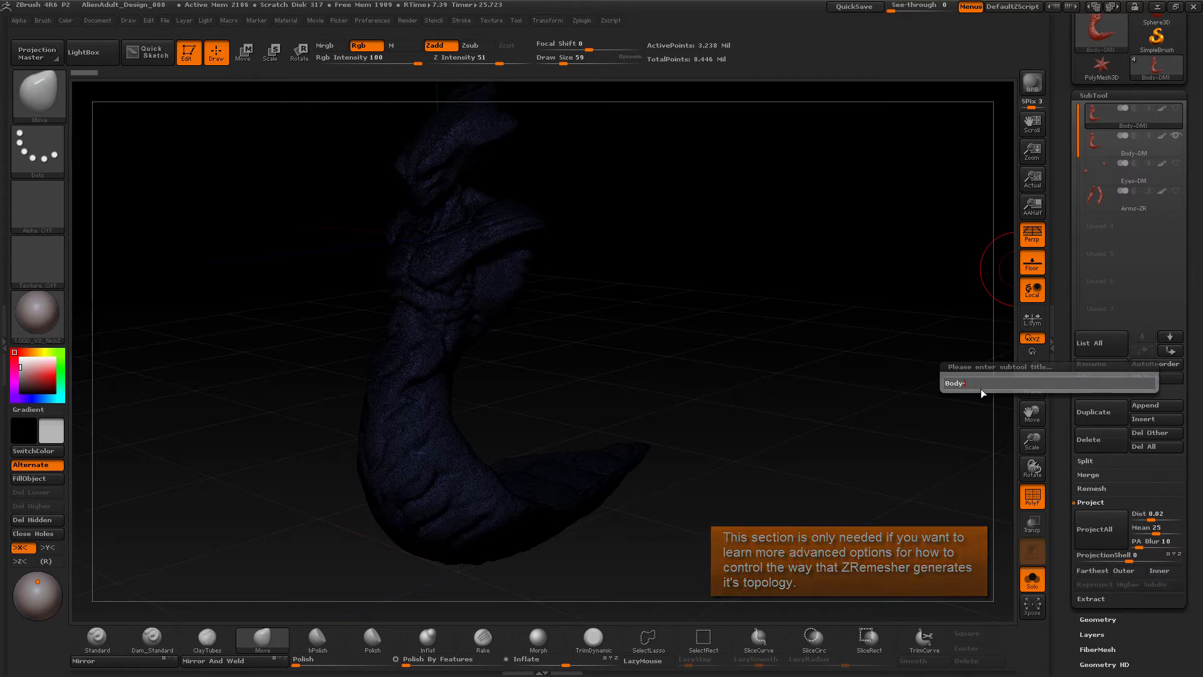
pyautogui.press('shift')
pyautogui.write('Z')
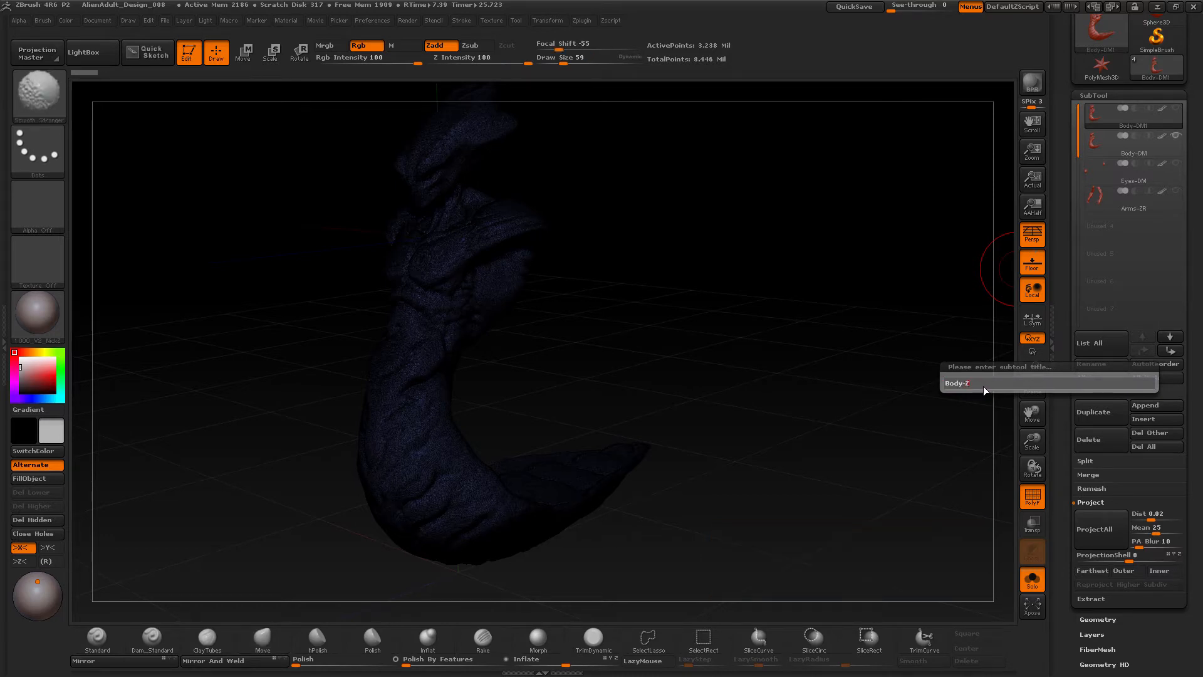
pyautogui.write('R')
pyautogui.press('Return')
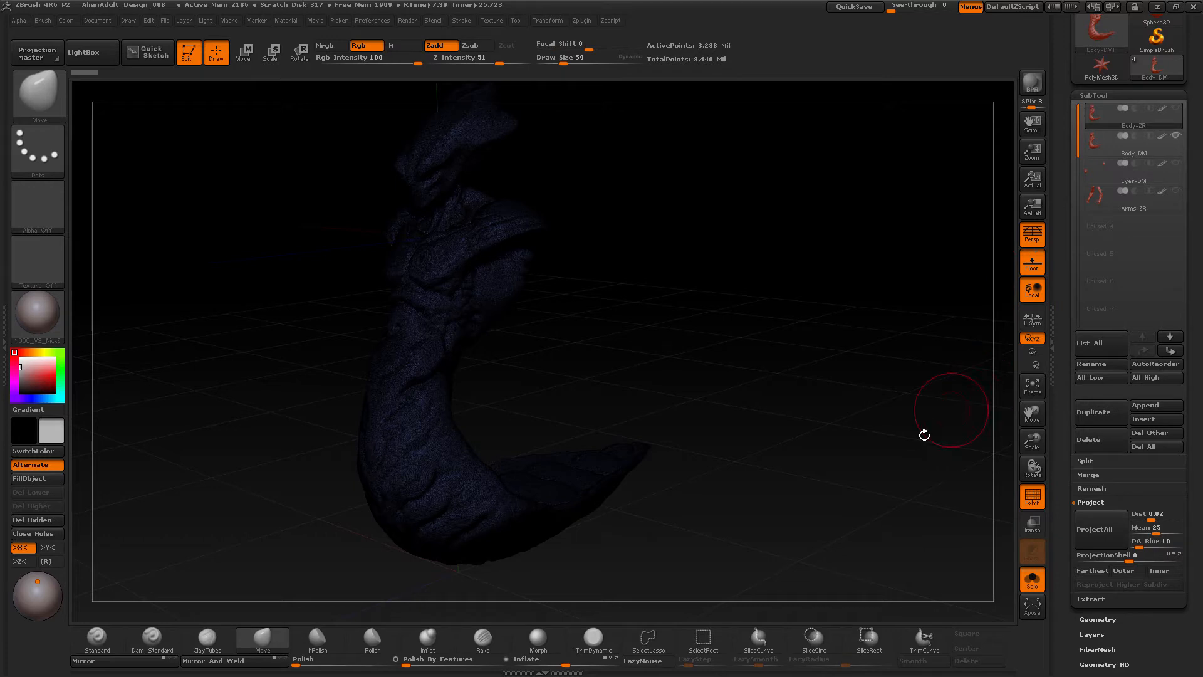
# - Hide the polyframe on Body-ZR and frame the alien's head and shoulders
pyautogui.click(1033, 496)
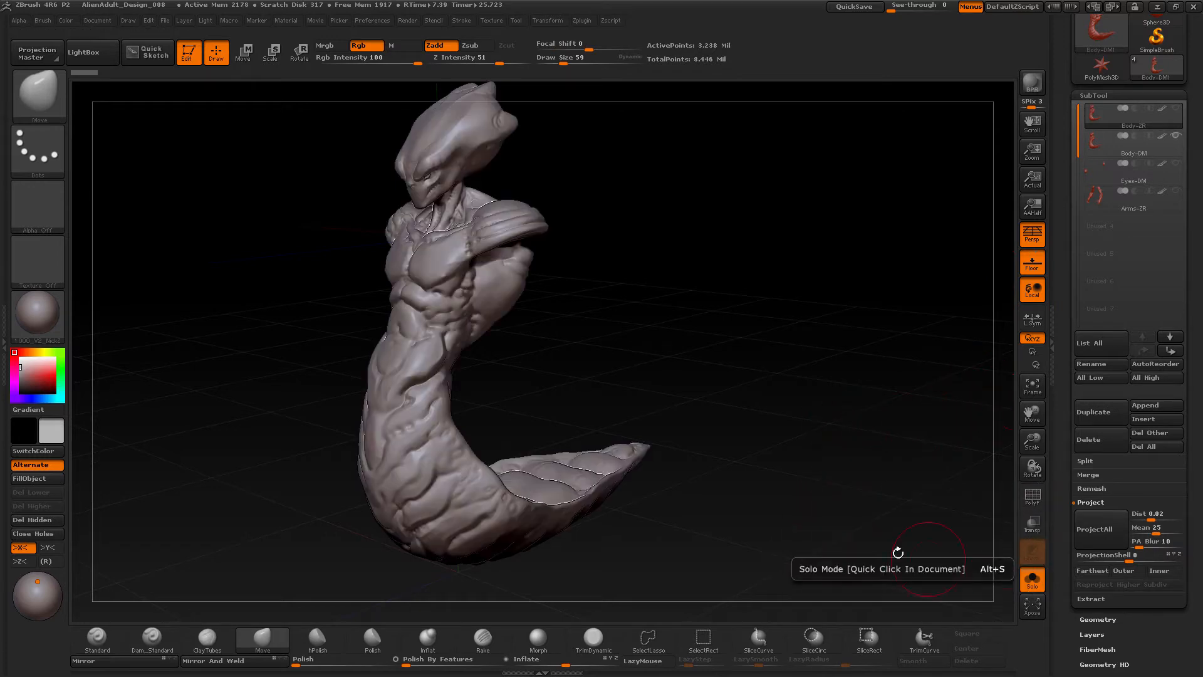
pyautogui.moveTo(733, 424)
pyautogui.keyDown('alt'); pyautogui.mouseDown()
pyautogui.moveTo(796, 495)
pyautogui.moveTo(767, 534)
pyautogui.moveTo(771, 479)
pyautogui.mouseUp(); pyautogui.keyUp('alt')
pyautogui.moveTo(626, 298); pyautogui.dragTo(712, 282)
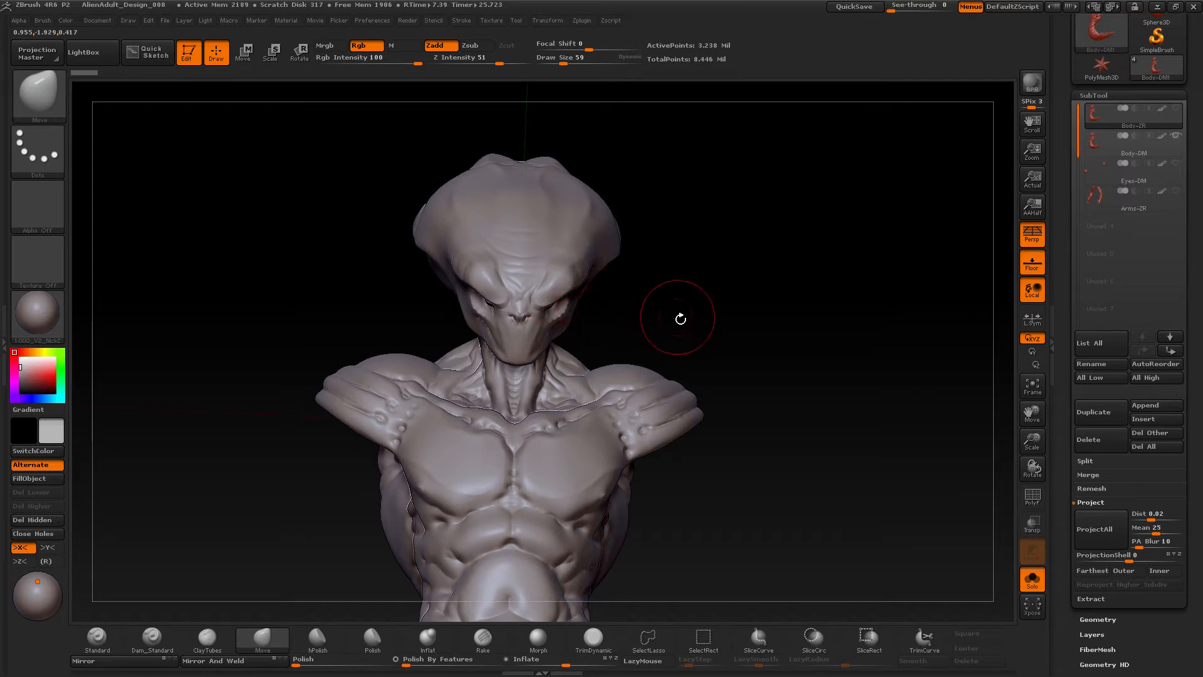
pyautogui.moveTo(679, 317)
pyautogui.mouseDown()
pyautogui.moveTo(693, 325)
pyautogui.moveTo(692, 311)
pyautogui.moveTo(707, 346)
pyautogui.mouseUp()
# - Set the draw size to 8 and choose the ZRemesherGuides brush, skipping the Dynamic Draw Size note until next restart
pyautogui.press('s')
pyautogui.press('s')
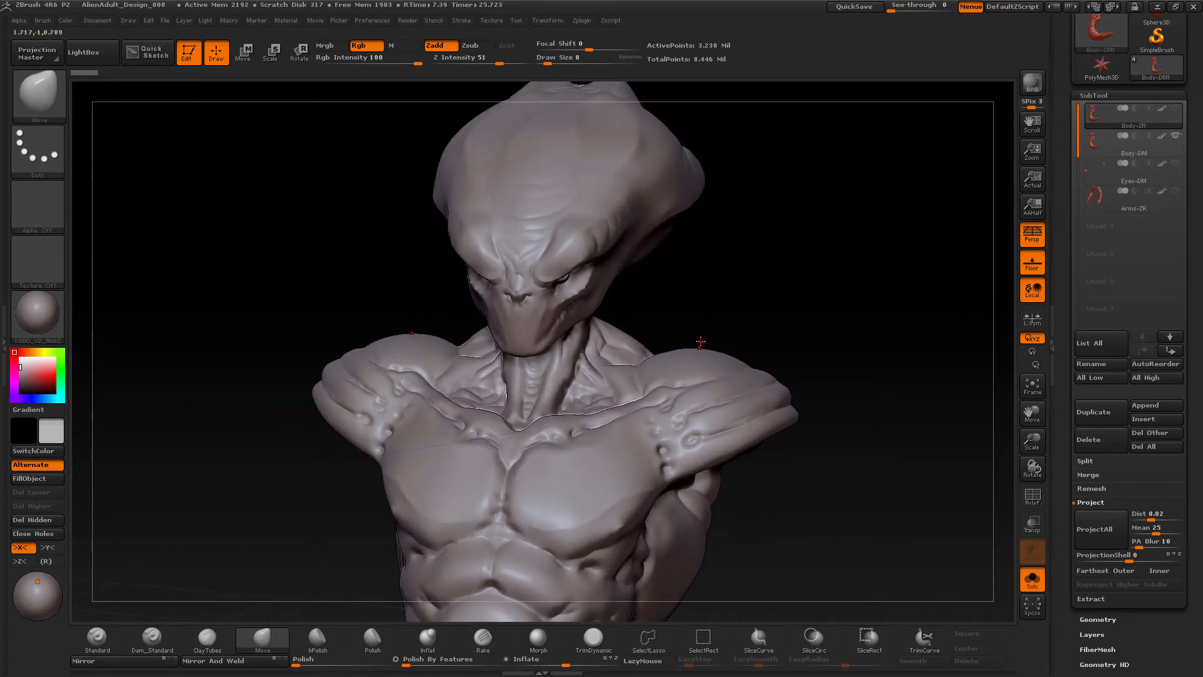
pyautogui.press('b')
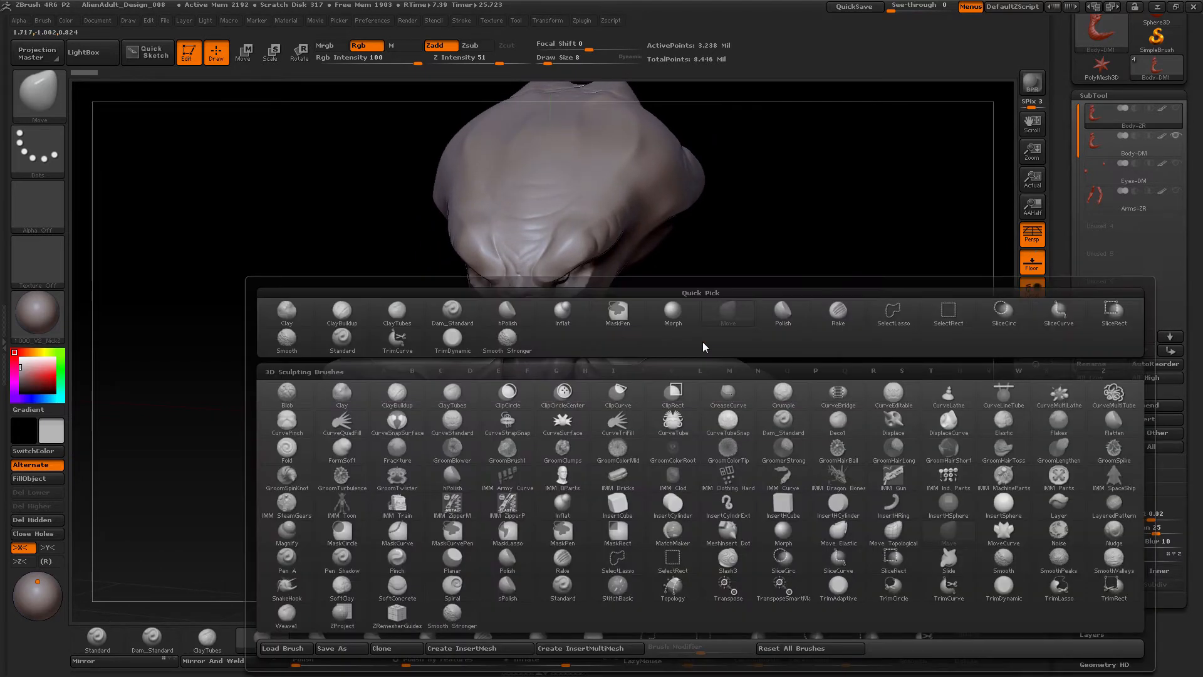
pyautogui.click(406, 620)
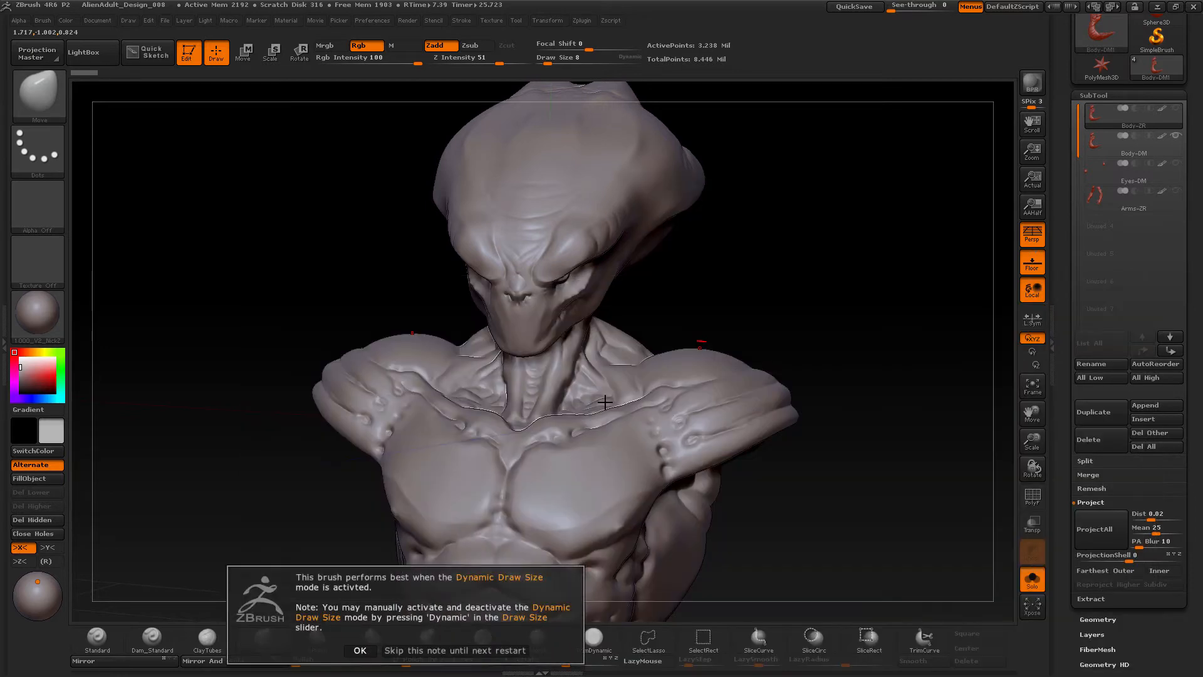
pyautogui.click(438, 651)
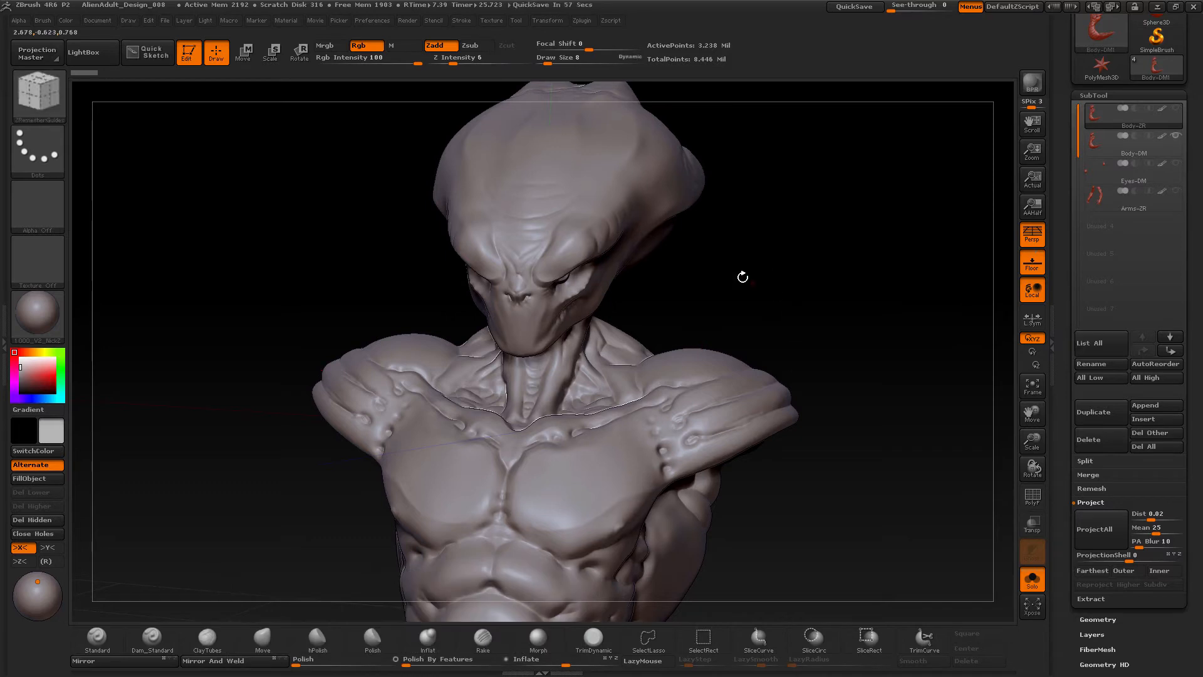
# - Draw topology guide curves around the eye socket and eyelids, extending past the inner and outer corners of the eye
pyautogui.moveTo(743, 274)
pyautogui.mouseDown()
pyautogui.moveTo(754, 285)
pyautogui.moveTo(793, 232)
pyautogui.moveTo(671, 400)
pyautogui.moveTo(682, 363)
pyautogui.moveTo(652, 408)
pyautogui.moveTo(650, 391)
pyautogui.moveTo(634, 438)
pyautogui.moveTo(733, 357)
pyautogui.moveTo(730, 443)
pyautogui.moveTo(736, 430)
pyautogui.moveTo(806, 424)
pyautogui.moveTo(785, 463)
pyautogui.moveTo(775, 450)
pyautogui.mouseUp()
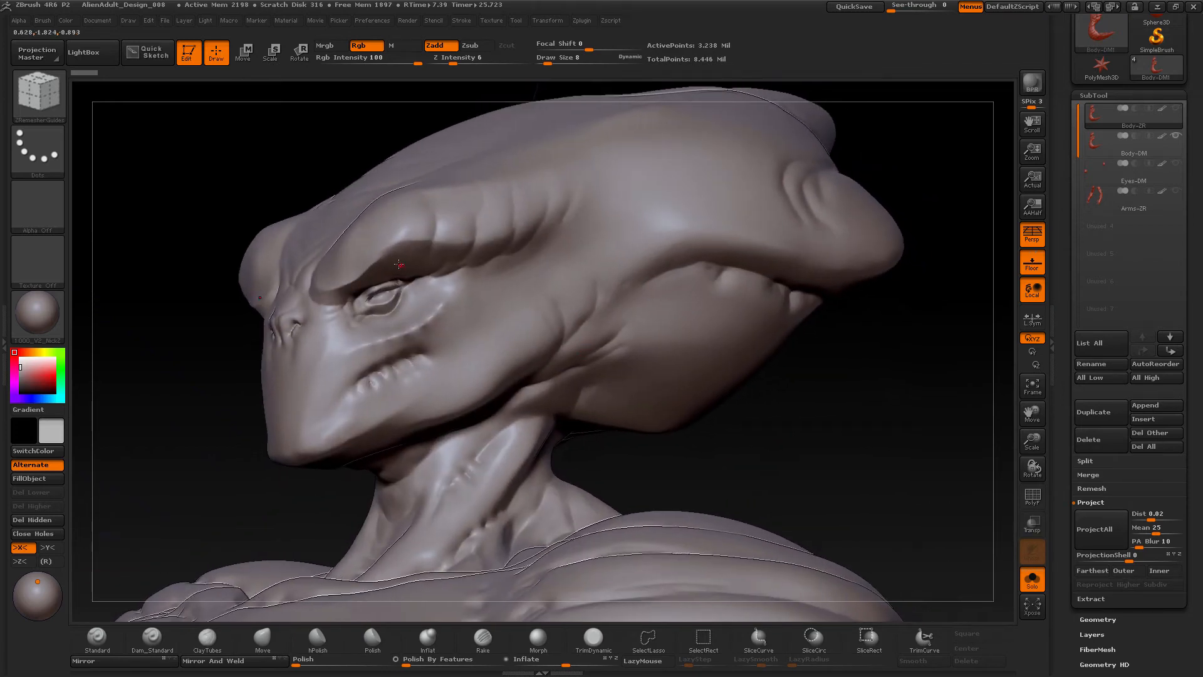
pyautogui.moveTo(395, 276); pyautogui.dragTo(383, 275)
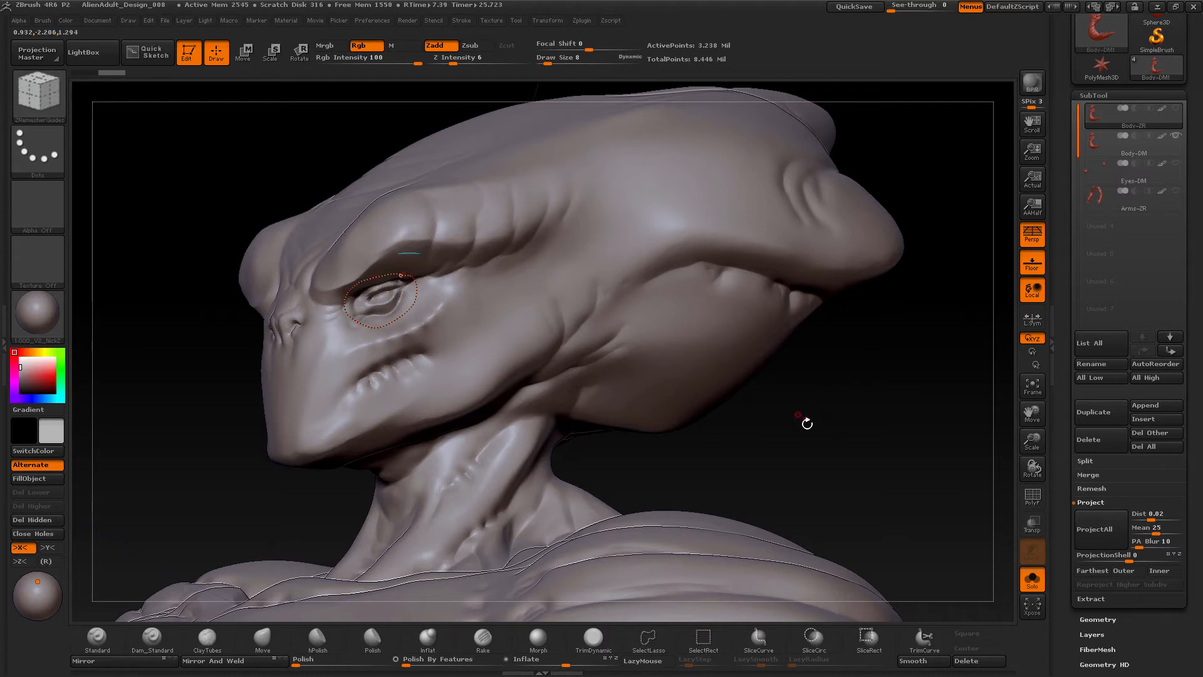
pyautogui.moveTo(806, 423)
pyautogui.keyDown('alt'); pyautogui.mouseDown()
pyautogui.moveTo(819, 444)
pyautogui.moveTo(828, 422)
pyautogui.mouseUp(); pyautogui.keyUp('alt')
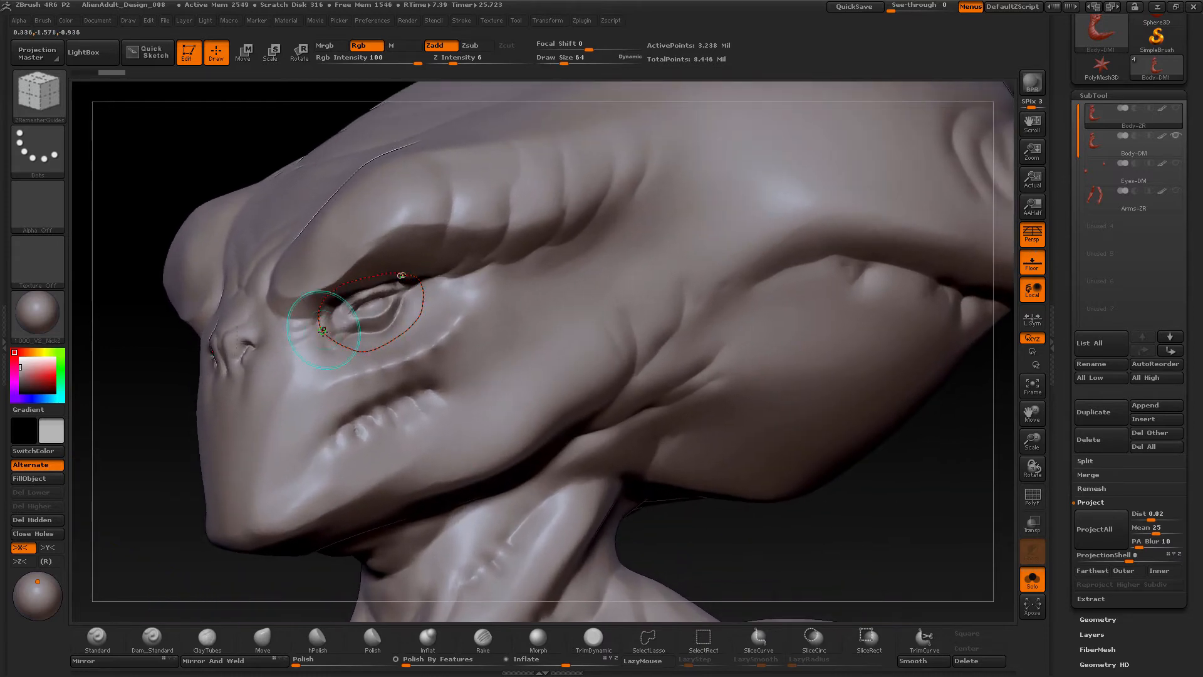
pyautogui.moveTo(301, 344); pyautogui.dragTo(327, 325)
pyautogui.moveTo(439, 278); pyautogui.dragTo(441, 281)
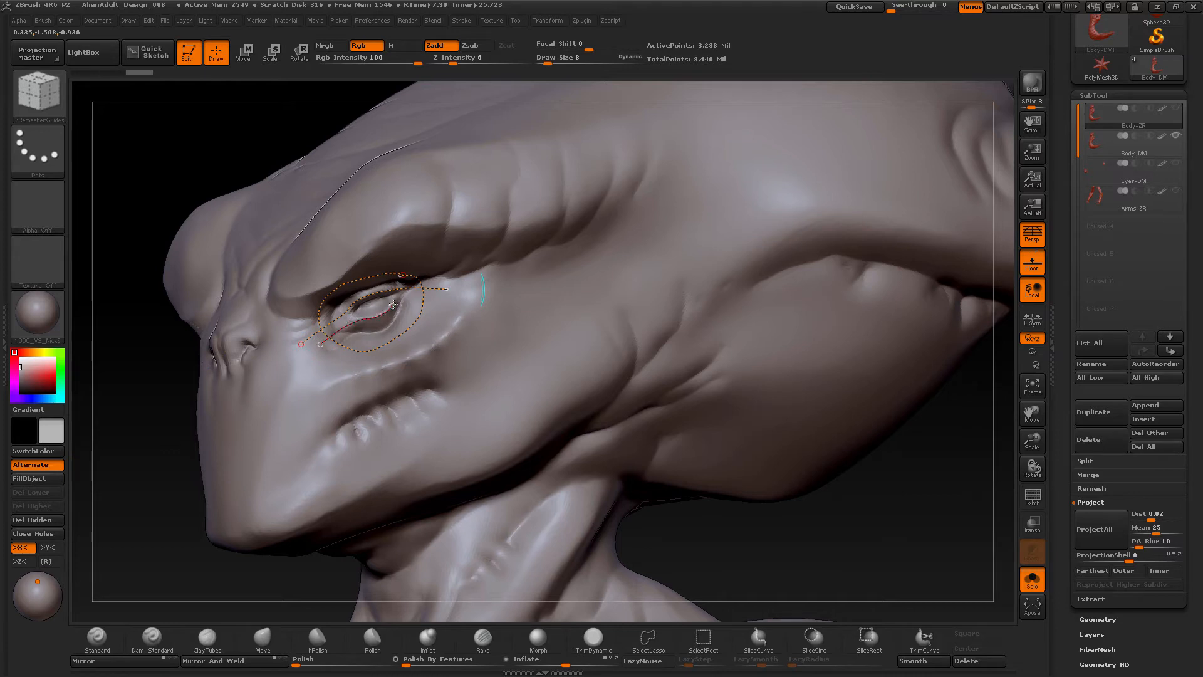
pyautogui.click(401, 273)
pyautogui.press('f')
# - Draw guide curves around the nostril, across the bridge of the nose and down the middle of the muzzle to the chin
pyautogui.moveTo(783, 475); pyautogui.dragTo(614, 407)
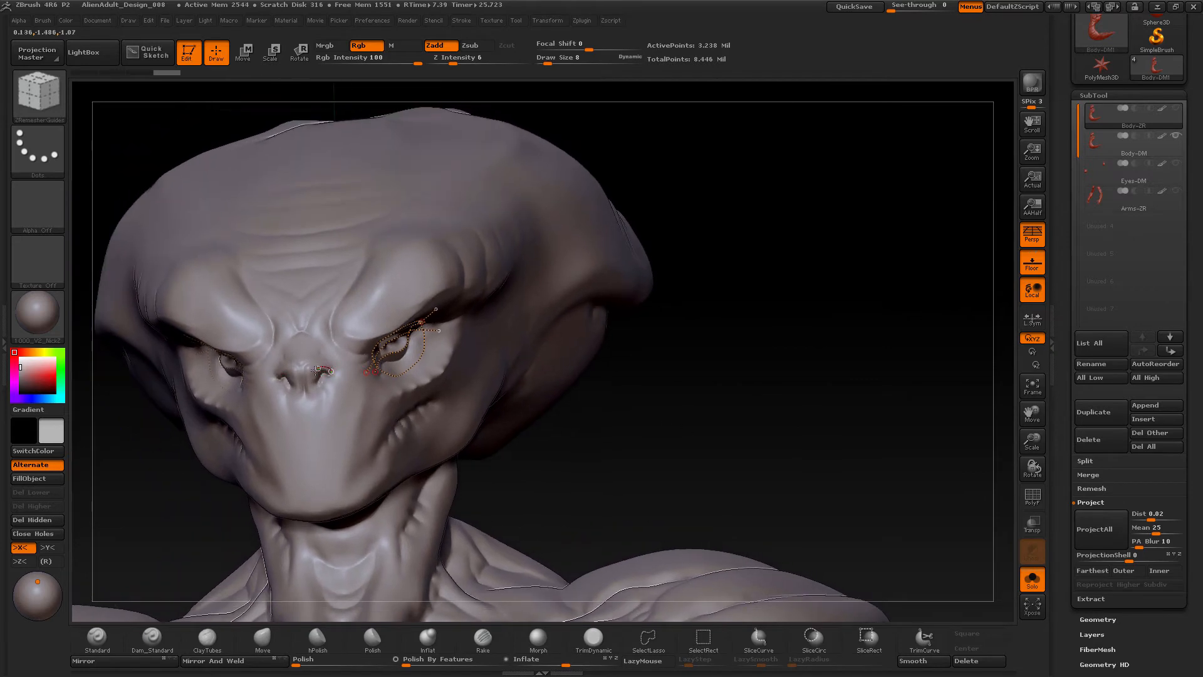
pyautogui.moveTo(330, 381); pyautogui.dragTo(336, 339)
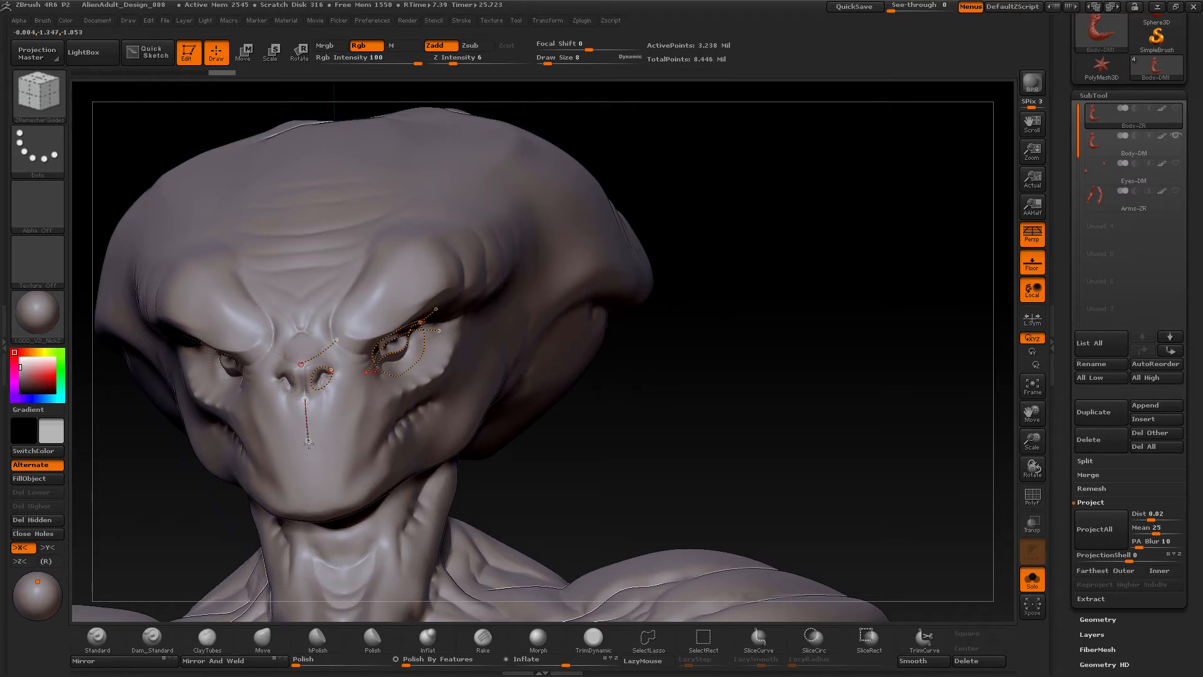
pyautogui.moveTo(314, 496); pyautogui.dragTo(314, 498)
# - Draw guide curves up the side of the muzzle and from the muzzle across the cheek beneath the eye
pyautogui.moveTo(644, 397)
pyautogui.mouseDown()
pyautogui.moveTo(342, 506)
pyautogui.moveTo(358, 389)
pyautogui.mouseUp()
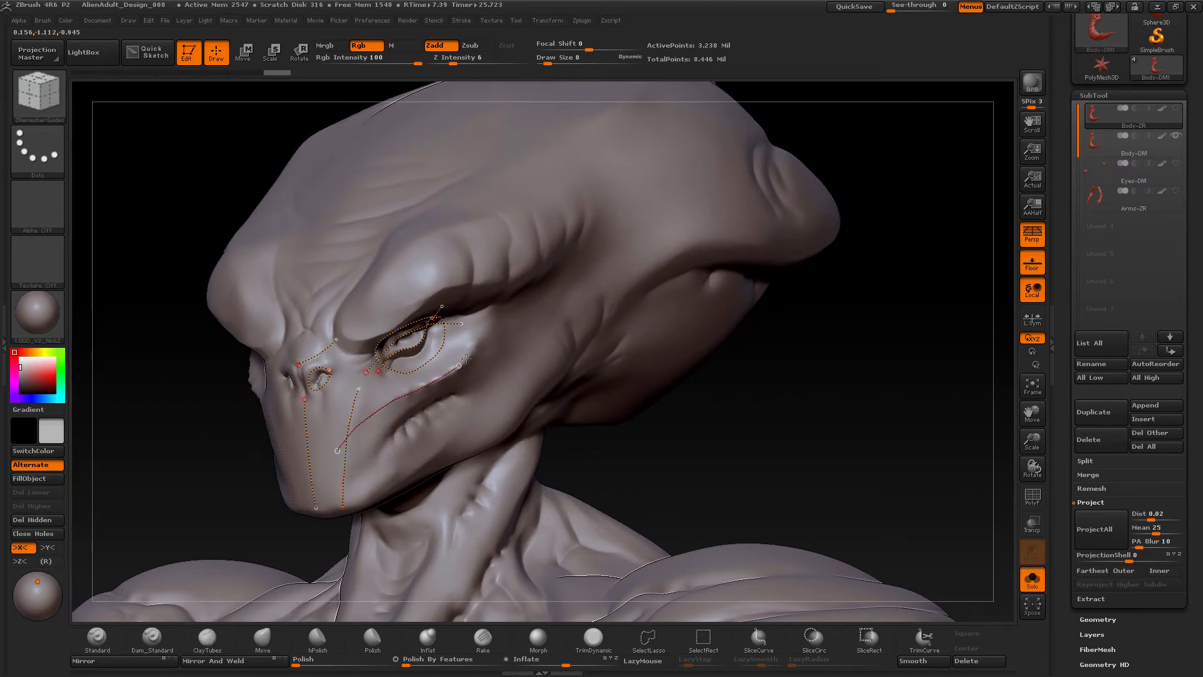
pyautogui.moveTo(465, 358); pyautogui.dragTo(492, 315)
pyautogui.moveTo(497, 362); pyautogui.dragTo(518, 331)
# - Draw guide curves from the forehead down to the inner brow and back over the brow ridge toward the temple
pyautogui.moveTo(699, 402); pyautogui.dragTo(777, 413)
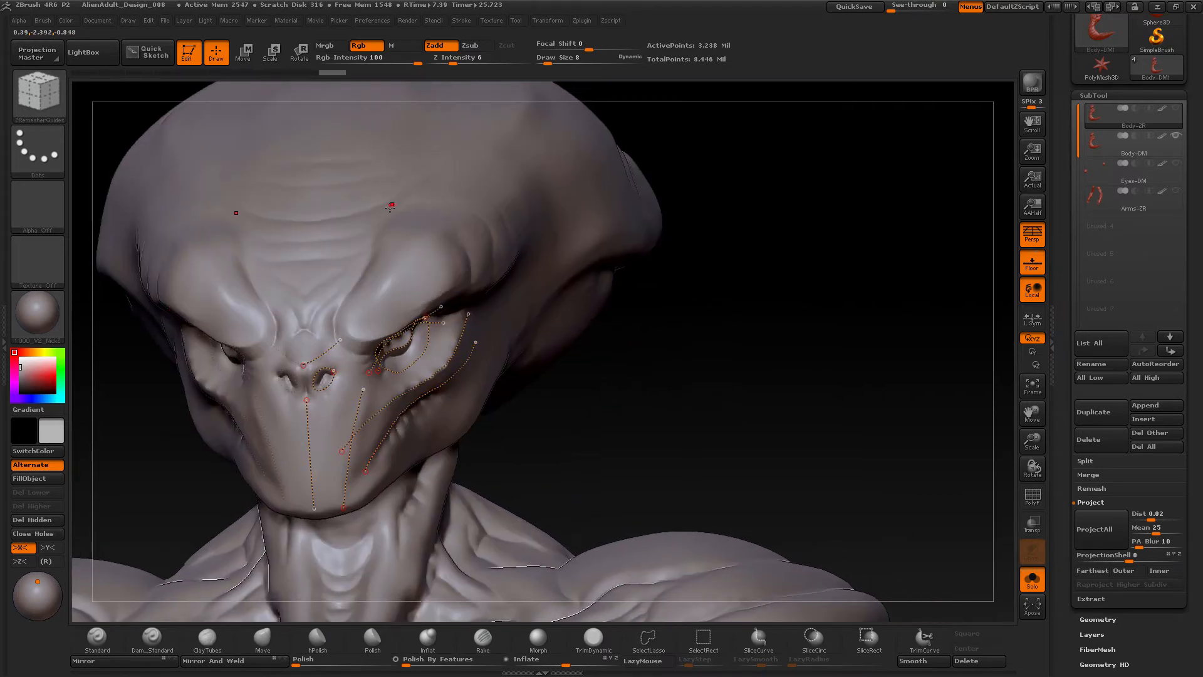
pyautogui.moveTo(388, 209); pyautogui.dragTo(344, 300)
pyautogui.moveTo(490, 256); pyautogui.dragTo(531, 204)
# - Draw guide curves along the jawline and along the skull's lower edge to the protruding rear lobe
pyautogui.moveTo(713, 331); pyautogui.dragTo(371, 445)
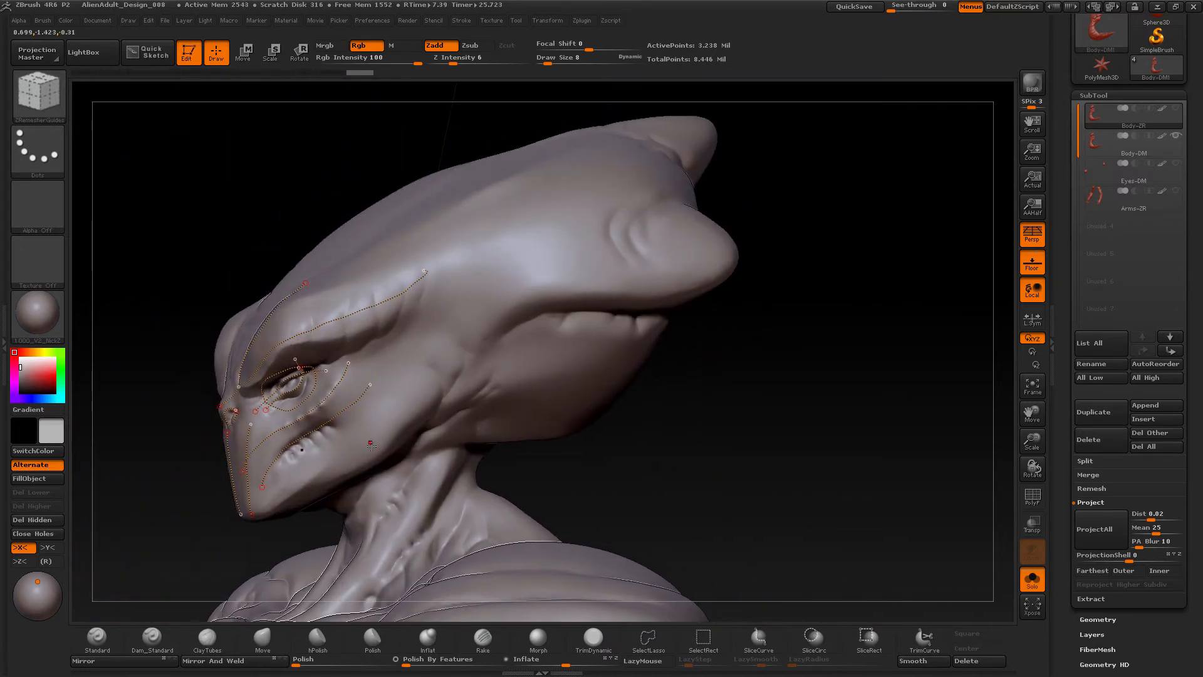
pyautogui.moveTo(428, 399); pyautogui.dragTo(442, 372)
pyautogui.moveTo(771, 383); pyautogui.dragTo(757, 404)
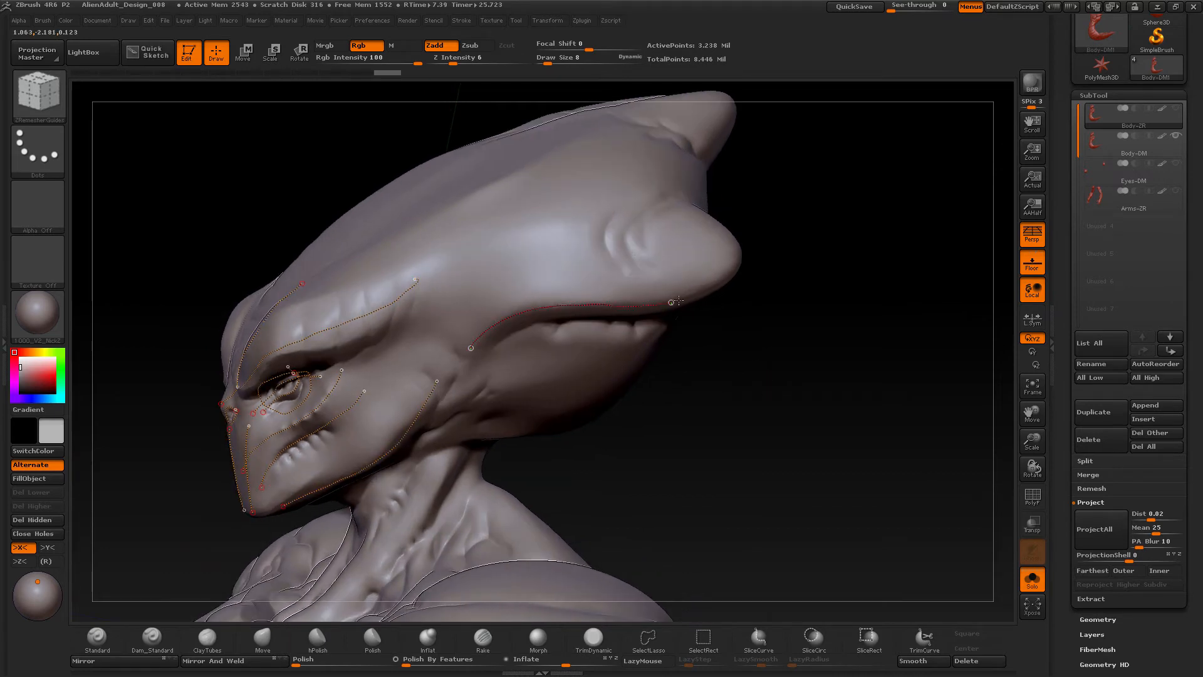
pyautogui.moveTo(776, 266); pyautogui.dragTo(573, 398)
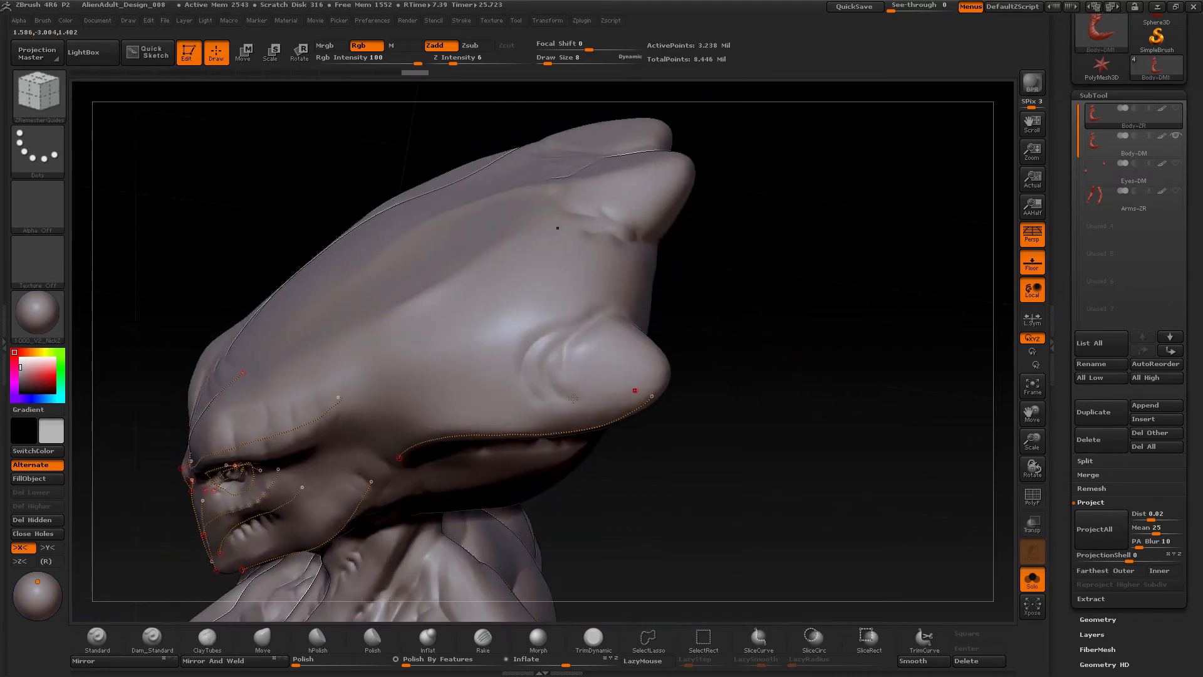
# - Draw guide curves around the bases of the two rear skull lobes and from the upper lobe's tip forward along the skull
pyautogui.moveTo(755, 249); pyautogui.dragTo(619, 371)
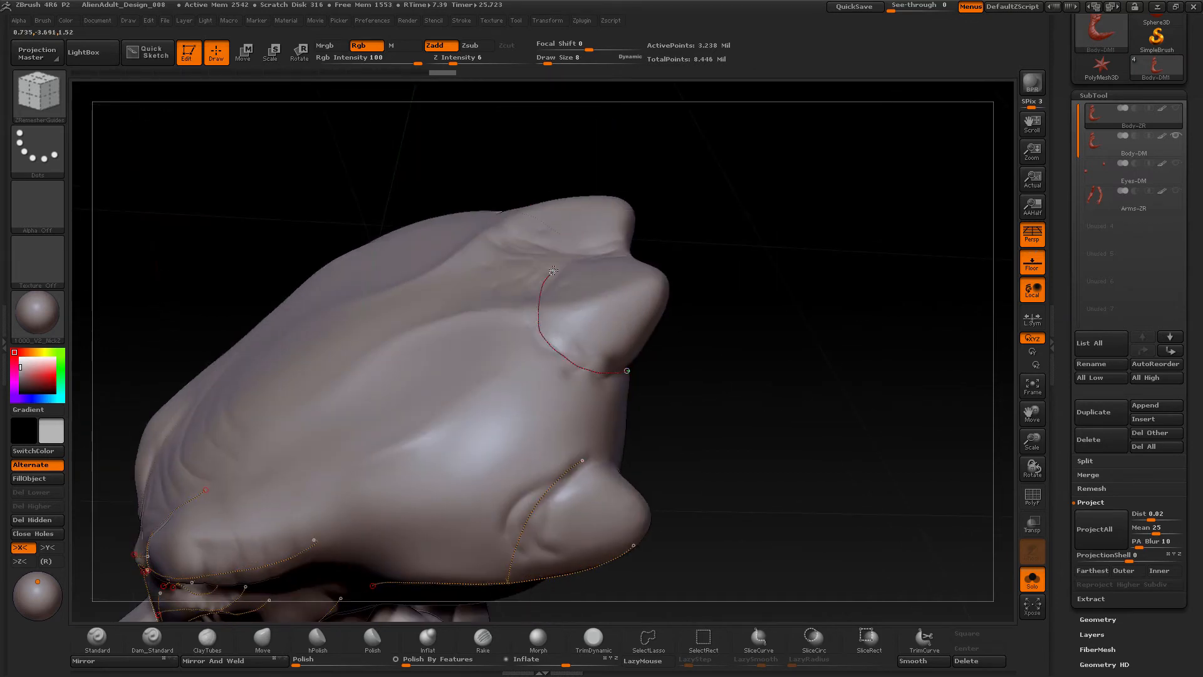
pyautogui.moveTo(656, 284); pyautogui.dragTo(442, 416)
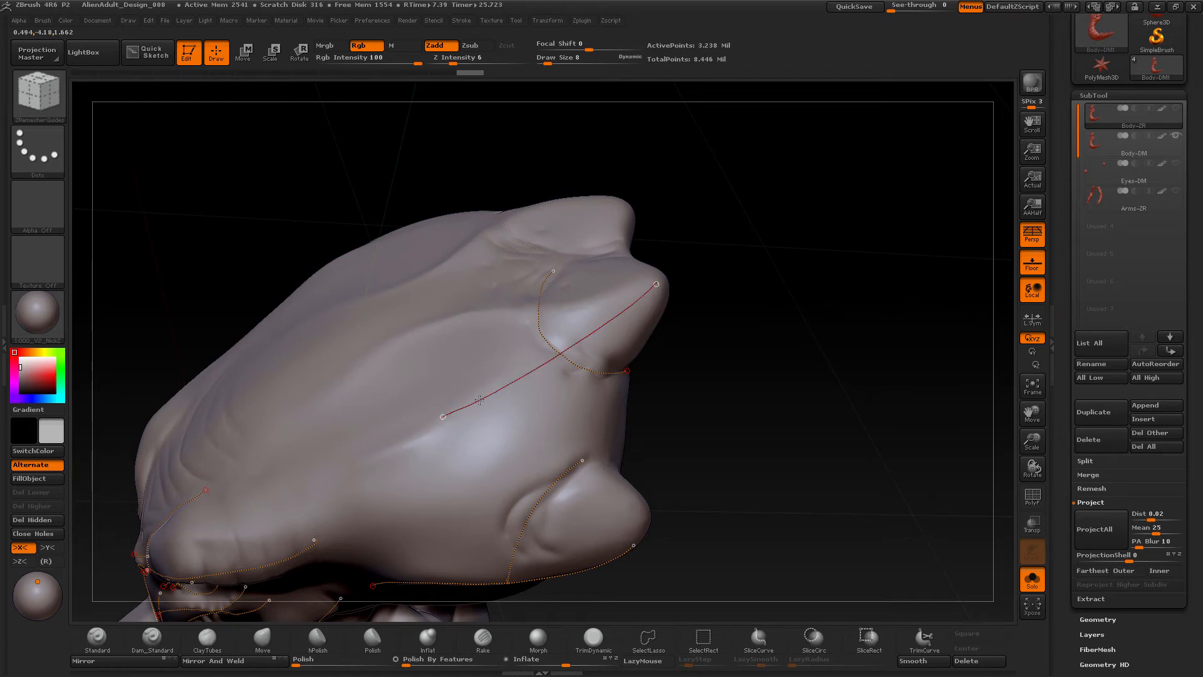
pyautogui.moveTo(752, 376); pyautogui.dragTo(725, 341)
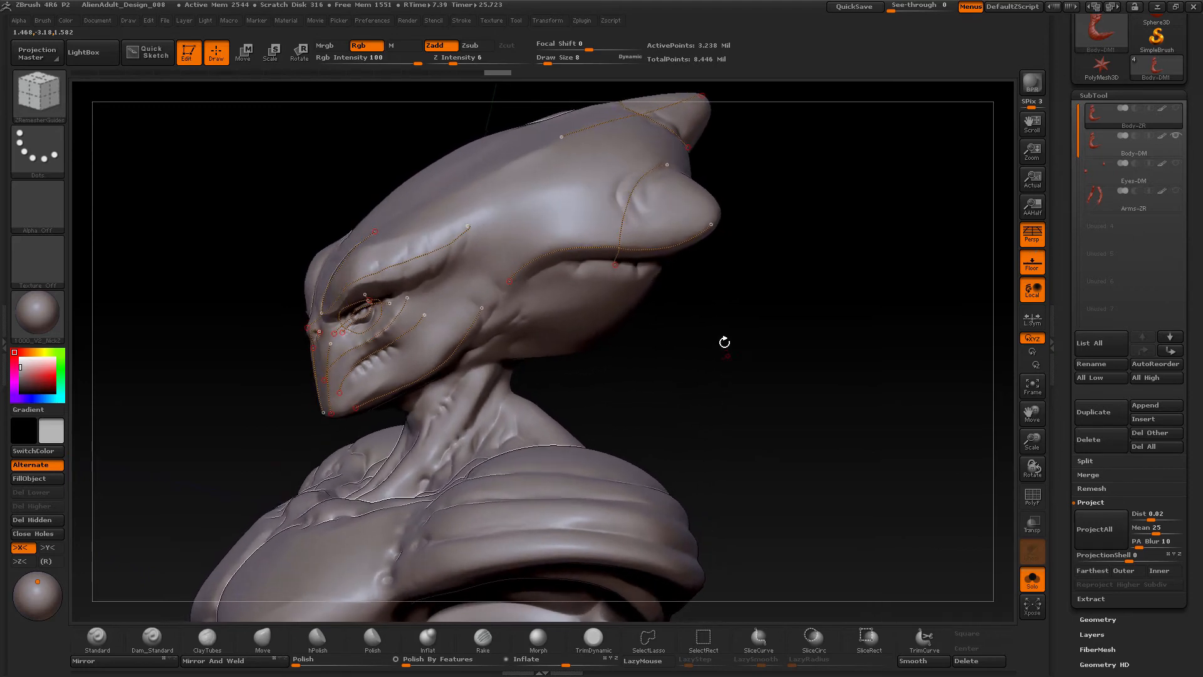
# - Try to draw a guide curve around the middle of the neck from its front to its back
pyautogui.moveTo(717, 388); pyautogui.dragTo(720, 426)
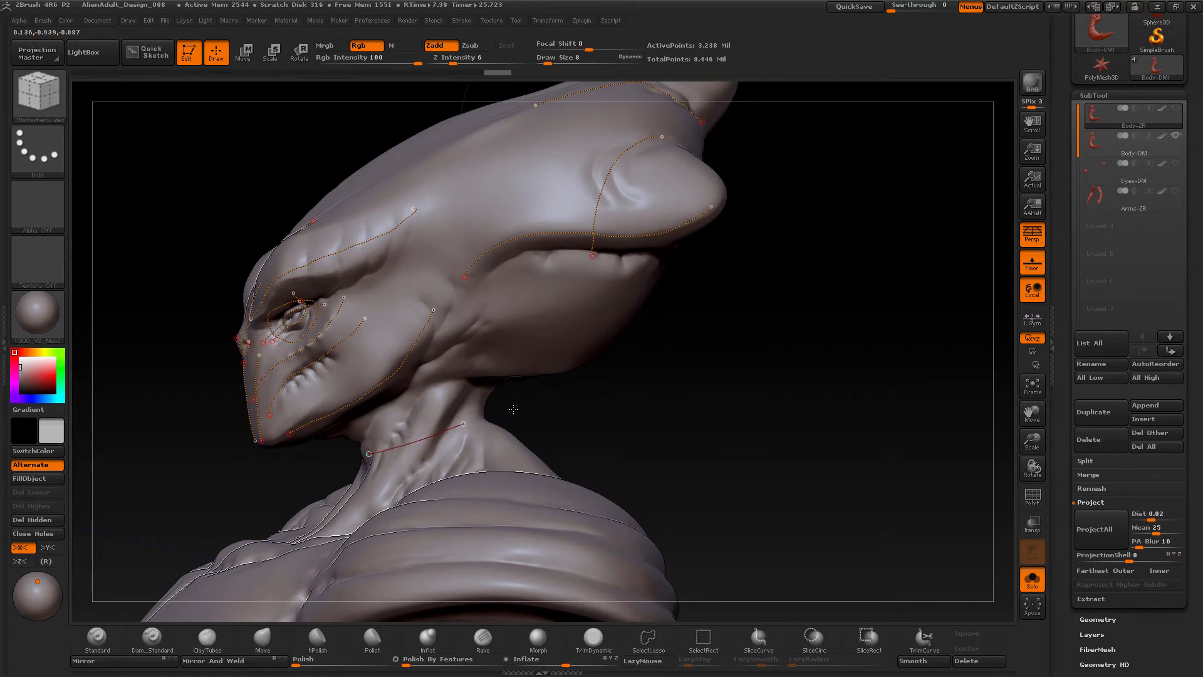
pyautogui.moveTo(513, 408); pyautogui.dragTo(518, 408)
pyautogui.moveTo(710, 423); pyautogui.dragTo(645, 423)
pyautogui.hotkey('ctrl', 'z')
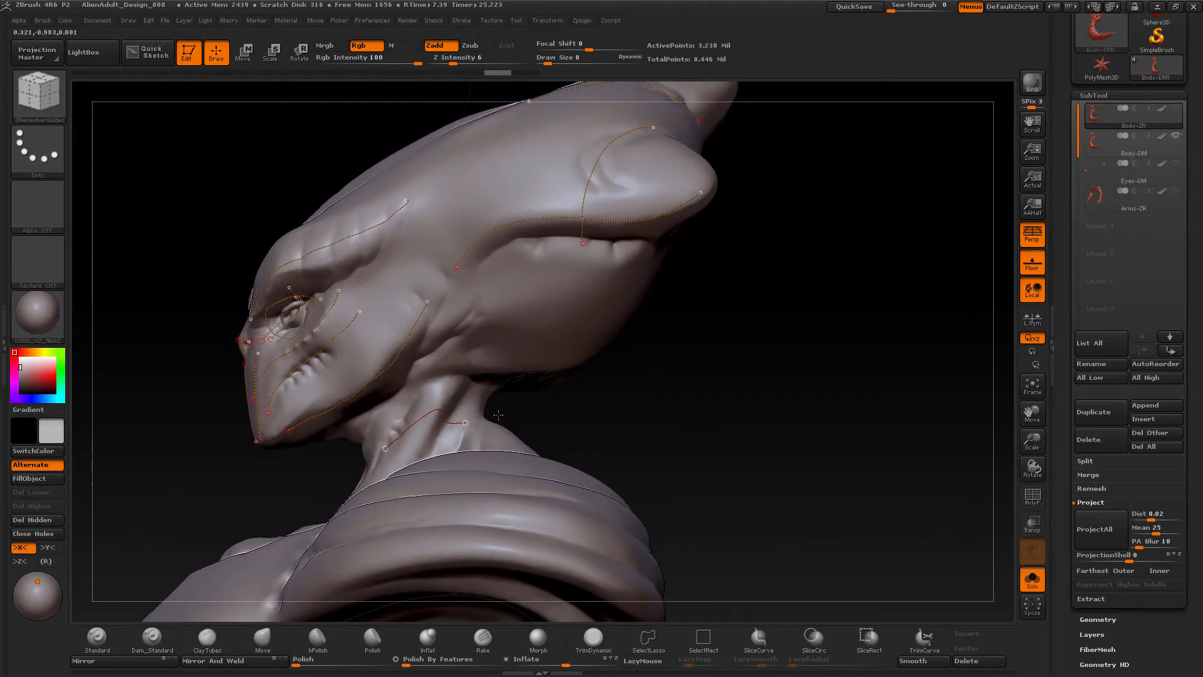
pyautogui.moveTo(510, 412)
pyautogui.mouseDown()
pyautogui.moveTo(521, 411)
pyautogui.moveTo(509, 418)
pyautogui.mouseUp()
pyautogui.moveTo(731, 462)
pyautogui.mouseDown()
pyautogui.moveTo(745, 459)
pyautogui.moveTo(721, 444)
pyautogui.moveTo(674, 448)
pyautogui.moveTo(609, 416)
pyautogui.moveTo(632, 407)
pyautogui.moveTo(651, 423)
pyautogui.moveTo(599, 381)
pyautogui.mouseUp()
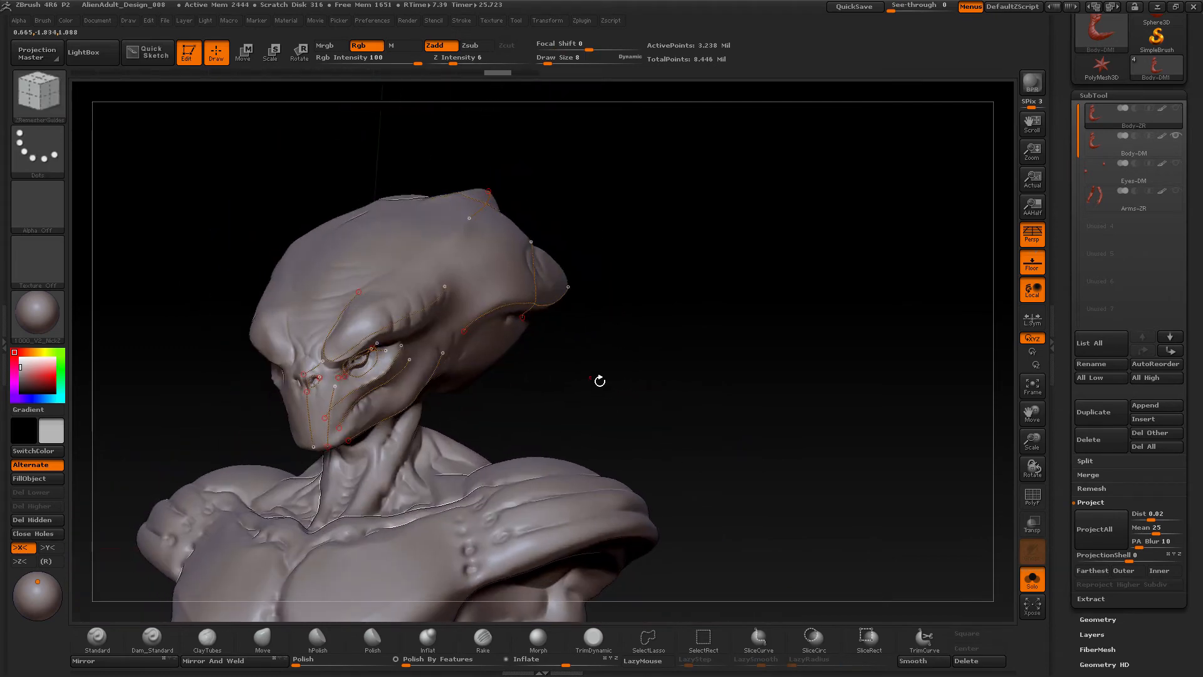
# - Draw a guide curve from the base of the throat up the neck muscle to the jaw
pyautogui.keyDown('alt'); pyautogui.moveTo(649, 435); pyautogui.dragTo(631, 407); pyautogui.keyUp('alt')
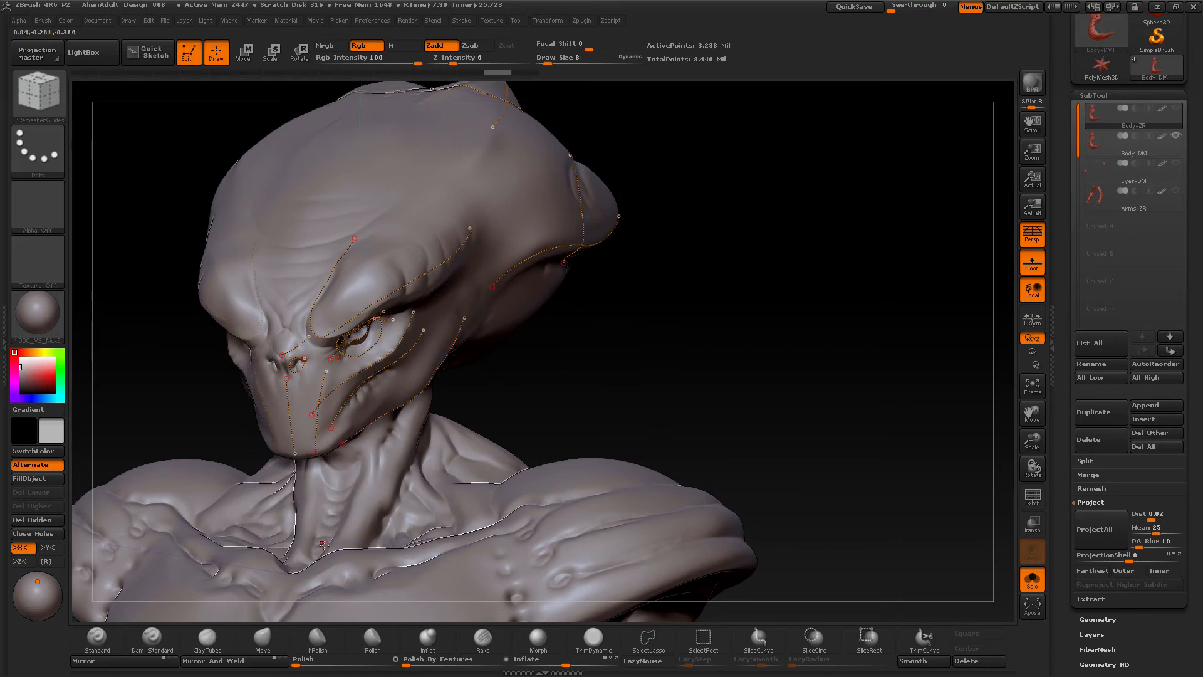
pyautogui.moveTo(322, 543); pyautogui.dragTo(336, 527)
pyautogui.moveTo(380, 436); pyautogui.dragTo(390, 423)
pyautogui.moveTo(611, 379)
pyautogui.mouseDown()
pyautogui.moveTo(689, 421)
pyautogui.moveTo(720, 416)
pyautogui.moveTo(733, 461)
pyautogui.moveTo(689, 462)
pyautogui.moveTo(592, 495)
pyautogui.moveTo(629, 438)
pyautogui.moveTo(564, 443)
pyautogui.mouseUp()
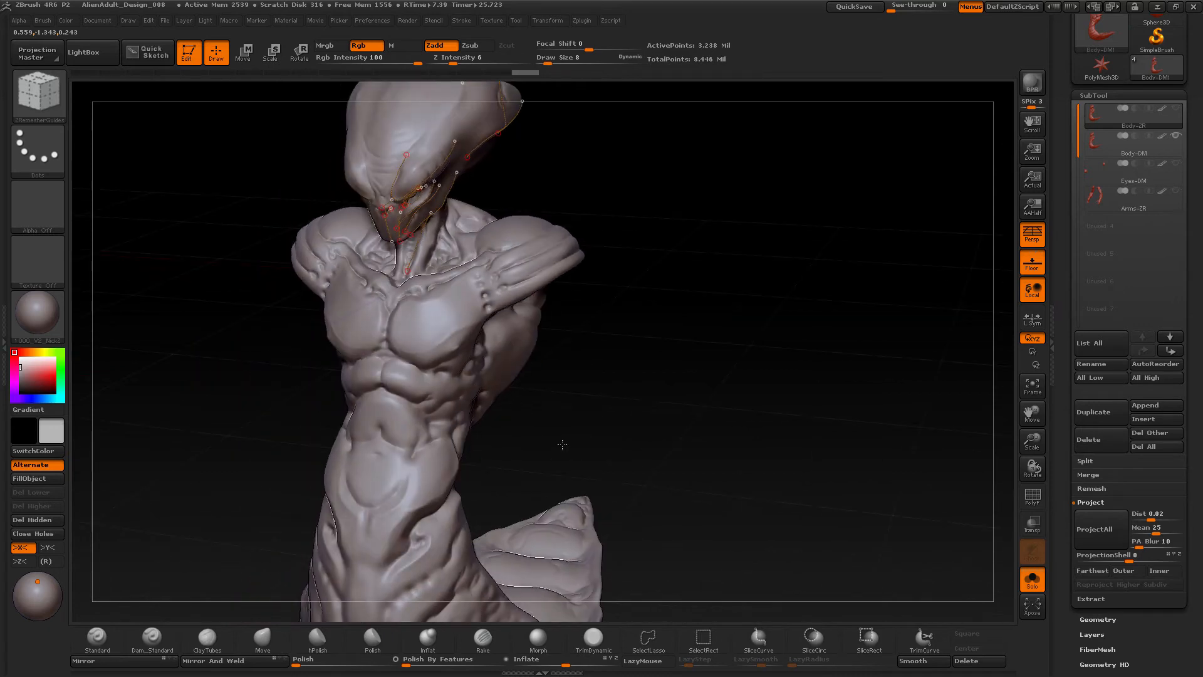
# - Try to draw a guide curve straight across the side of the waist
pyautogui.moveTo(609, 408); pyautogui.dragTo(572, 396)
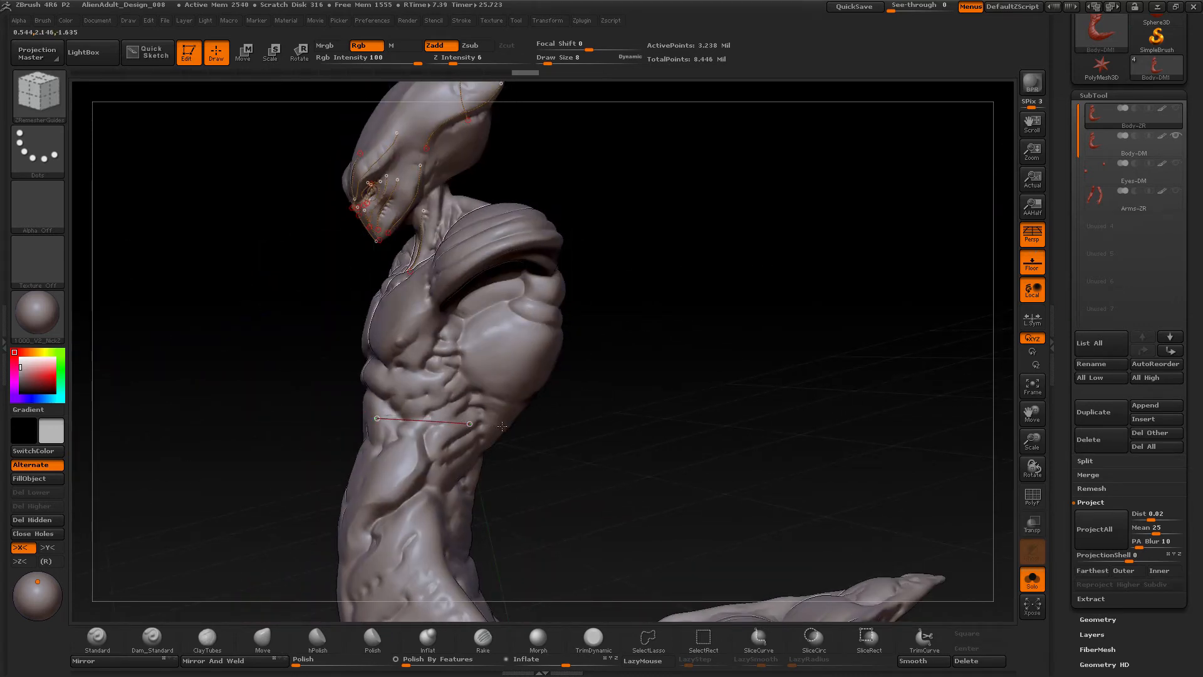
pyautogui.moveTo(502, 426); pyautogui.dragTo(505, 426)
pyautogui.moveTo(643, 473)
pyautogui.mouseDown()
pyautogui.moveTo(627, 479)
pyautogui.moveTo(575, 430)
pyautogui.moveTo(550, 497)
pyautogui.moveTo(618, 478)
pyautogui.moveTo(666, 503)
pyautogui.moveTo(542, 483)
pyautogui.mouseUp()
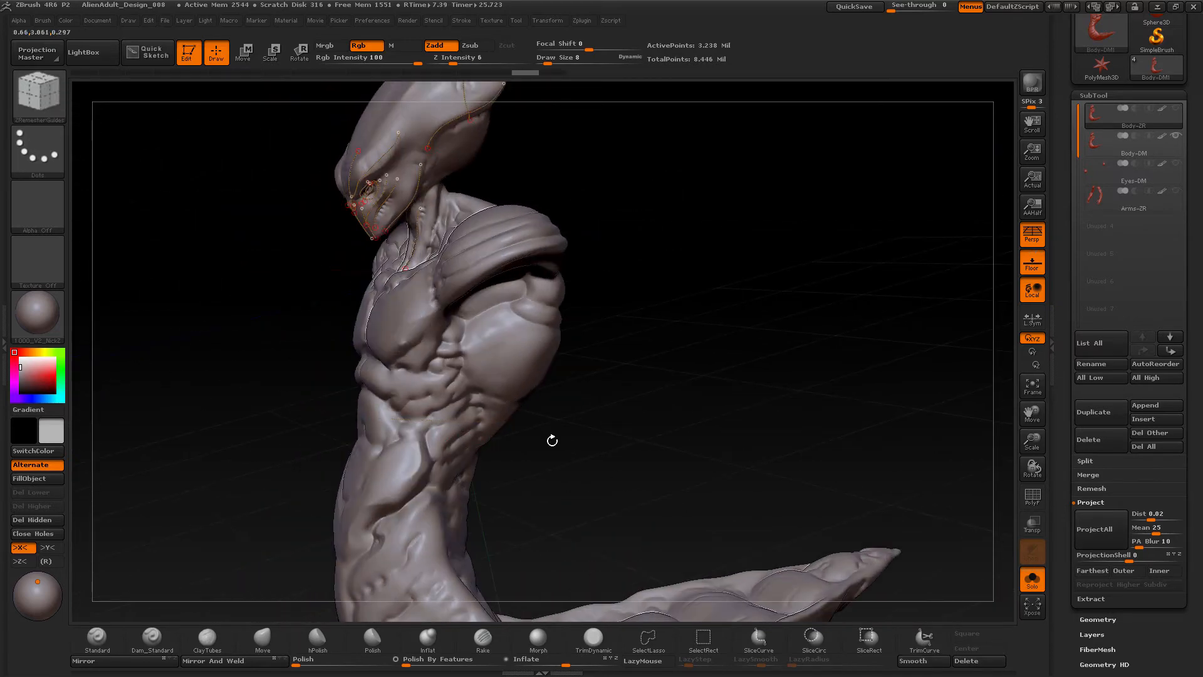
# - Turn off symmetry and perspective, and try to draw a slanted guide curve across the waist and past the back
pyautogui.press('x')
pyautogui.moveTo(582, 464)
pyautogui.mouseDown()
pyautogui.moveTo(564, 444)
pyautogui.moveTo(597, 472)
pyautogui.mouseUp()
pyautogui.press('p')
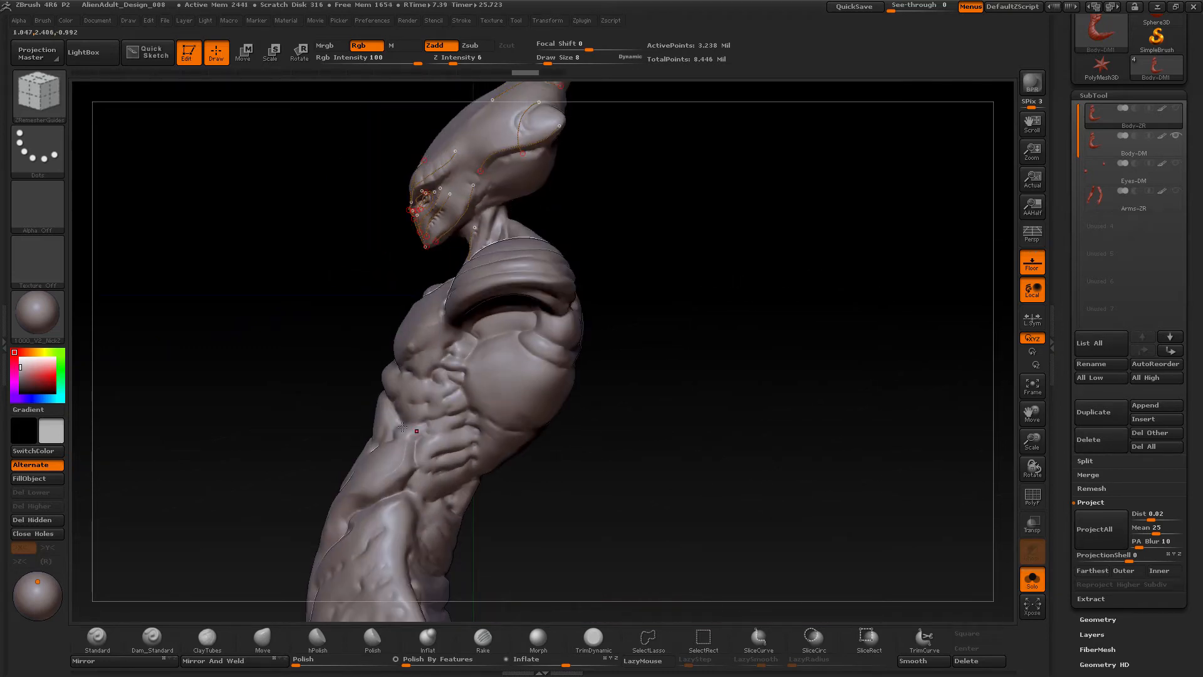
pyautogui.moveTo(377, 424); pyautogui.dragTo(473, 446)
pyautogui.keyDown('shift'); pyautogui.moveTo(569, 475); pyautogui.dragTo(571, 476); pyautogui.keyUp('shift')
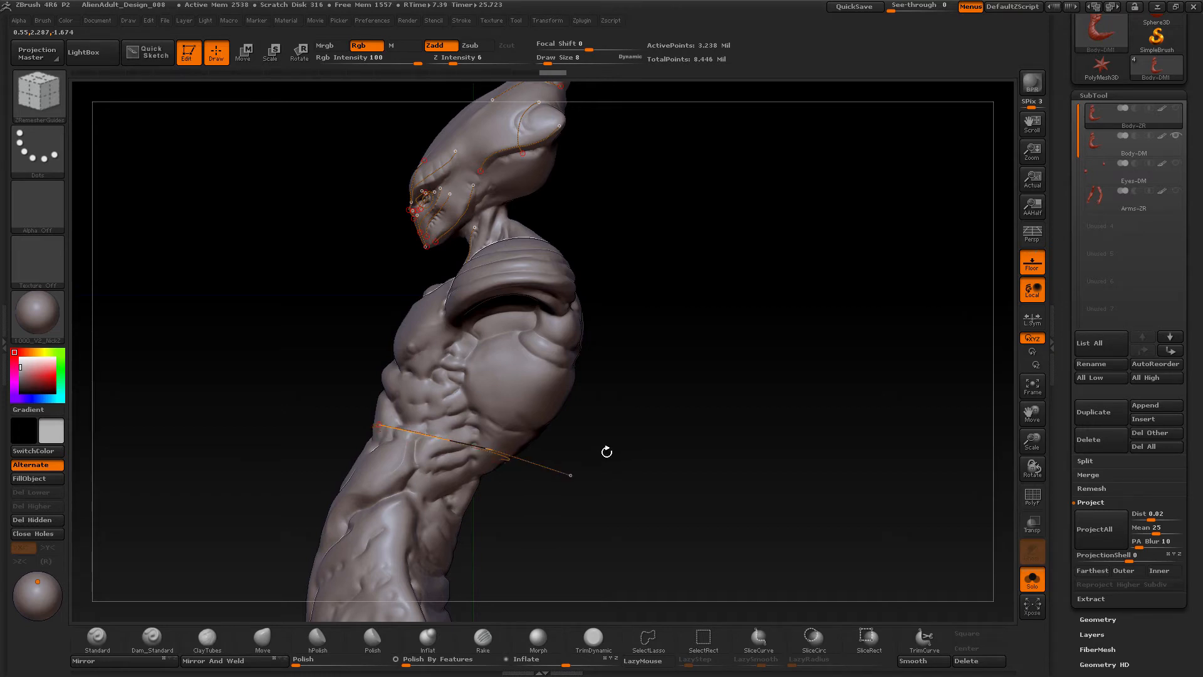
pyautogui.moveTo(611, 468)
pyautogui.mouseDown()
pyautogui.moveTo(591, 476)
pyautogui.moveTo(622, 483)
pyautogui.moveTo(626, 471)
pyautogui.mouseUp()
pyautogui.hotkey('ctrl', 'z')
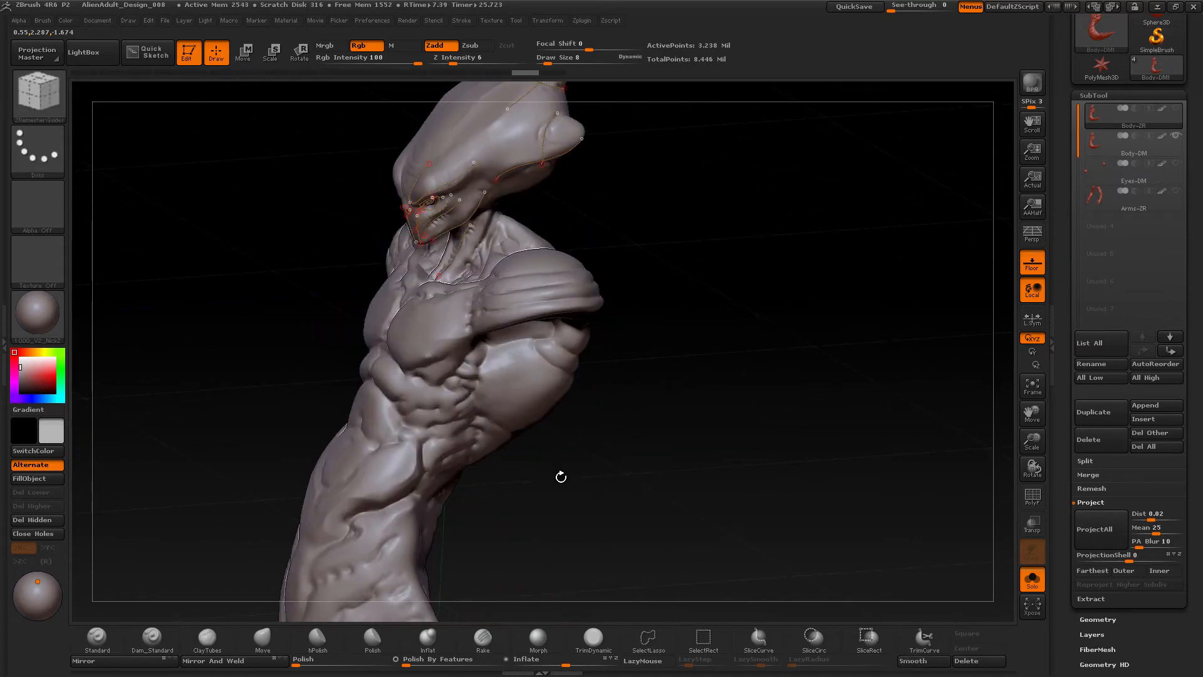
# - With symmetry on again, draw guide curves down the side of the neck to the collarbone
pyautogui.moveTo(556, 488); pyautogui.dragTo(780, 437)
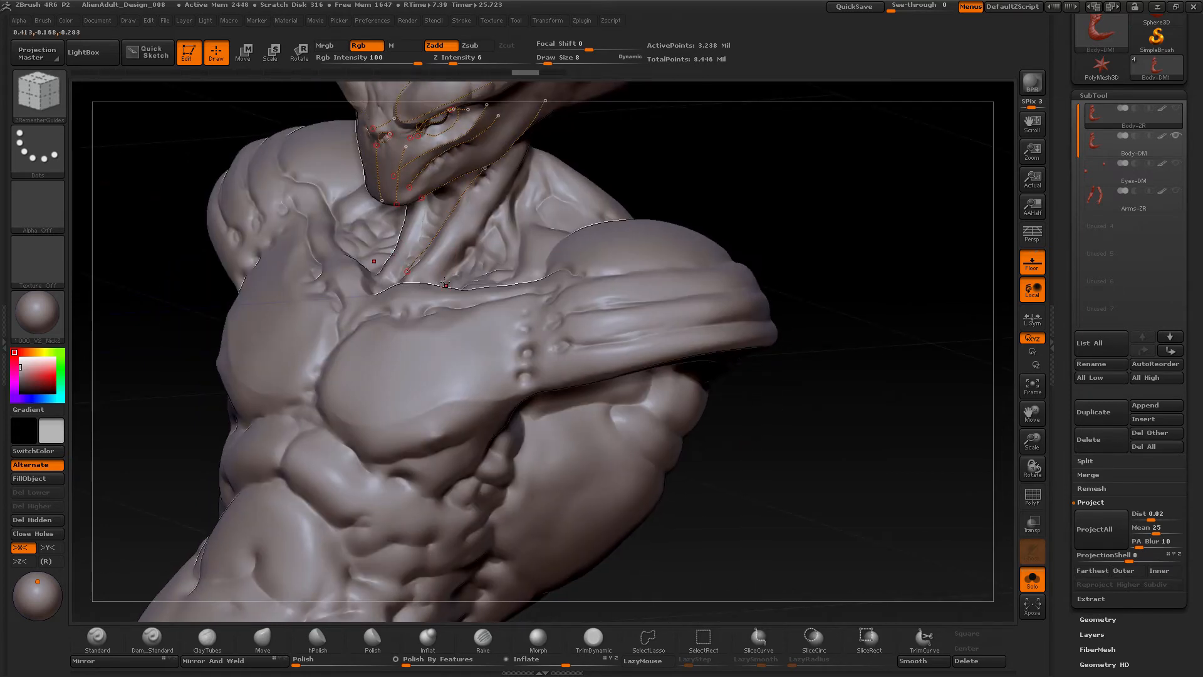
pyautogui.moveTo(520, 178); pyautogui.dragTo(525, 178)
pyautogui.moveTo(746, 190); pyautogui.dragTo(720, 191)
pyautogui.moveTo(484, 218); pyautogui.dragTo(516, 284)
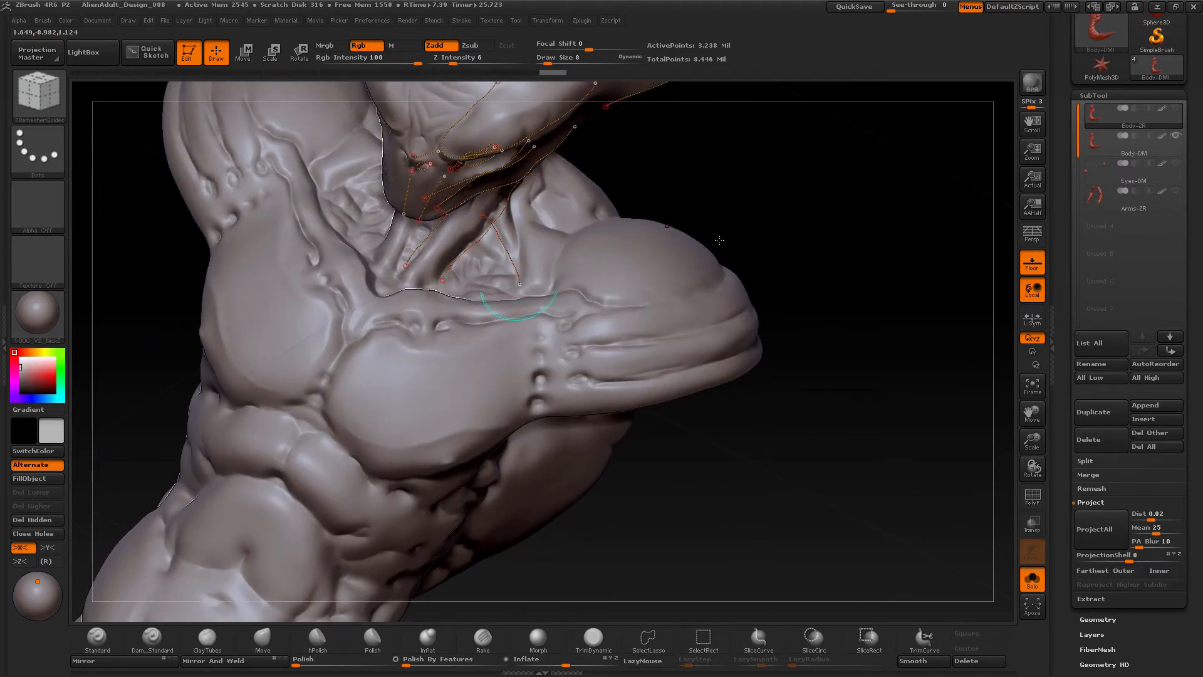
# - Try to draw a guide curve from the middle of the abdomen around the waist to the spine
pyautogui.moveTo(806, 327)
pyautogui.mouseDown()
pyautogui.moveTo(768, 503)
pyautogui.moveTo(695, 476)
pyautogui.moveTo(670, 444)
pyautogui.mouseUp()
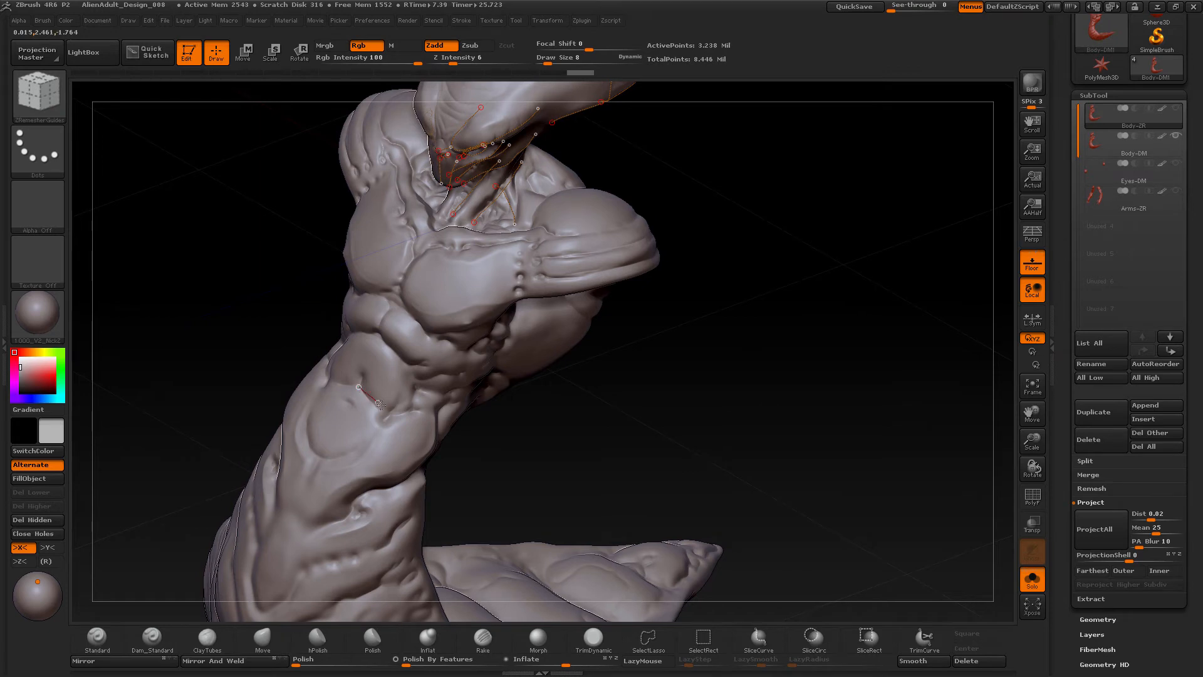
pyautogui.moveTo(427, 425); pyautogui.dragTo(445, 424)
pyautogui.moveTo(567, 440); pyautogui.dragTo(542, 435)
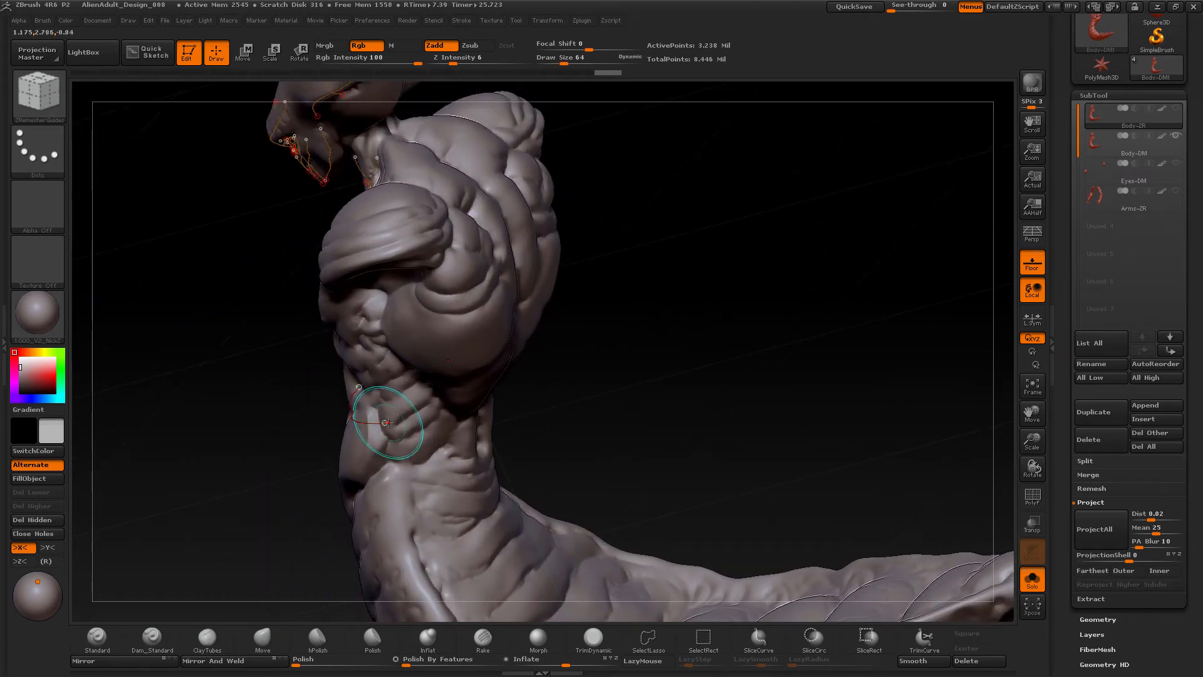
pyautogui.moveTo(384, 423); pyautogui.dragTo(466, 415)
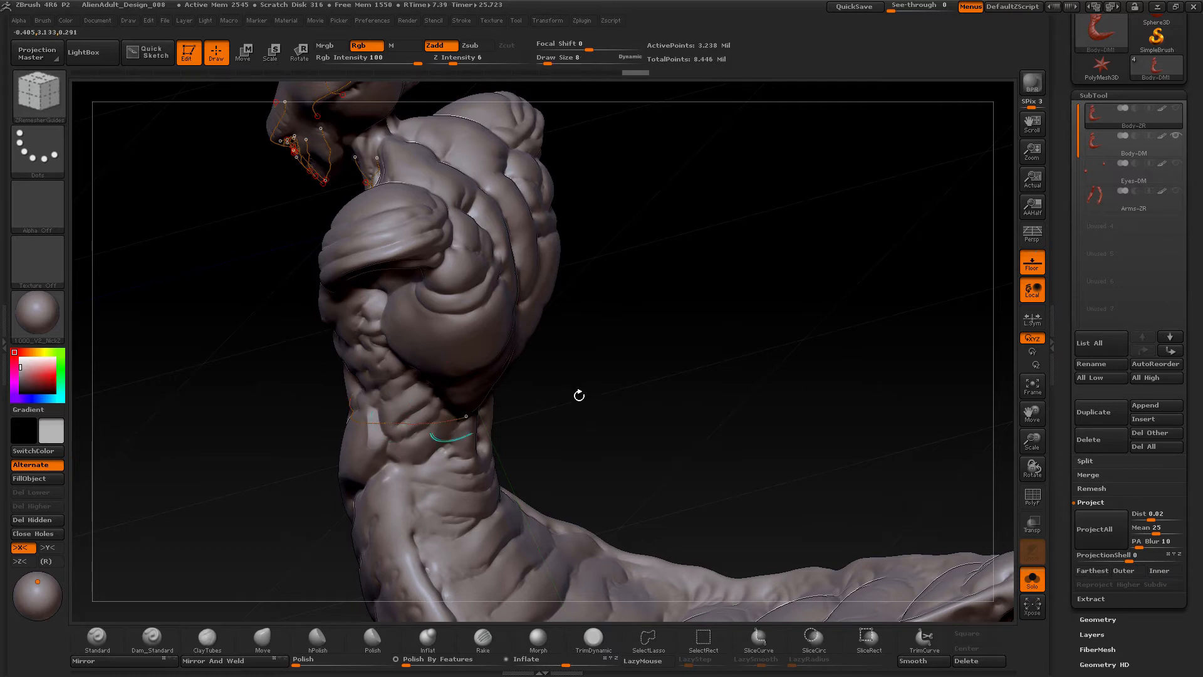
pyautogui.moveTo(588, 419); pyautogui.dragTo(439, 417)
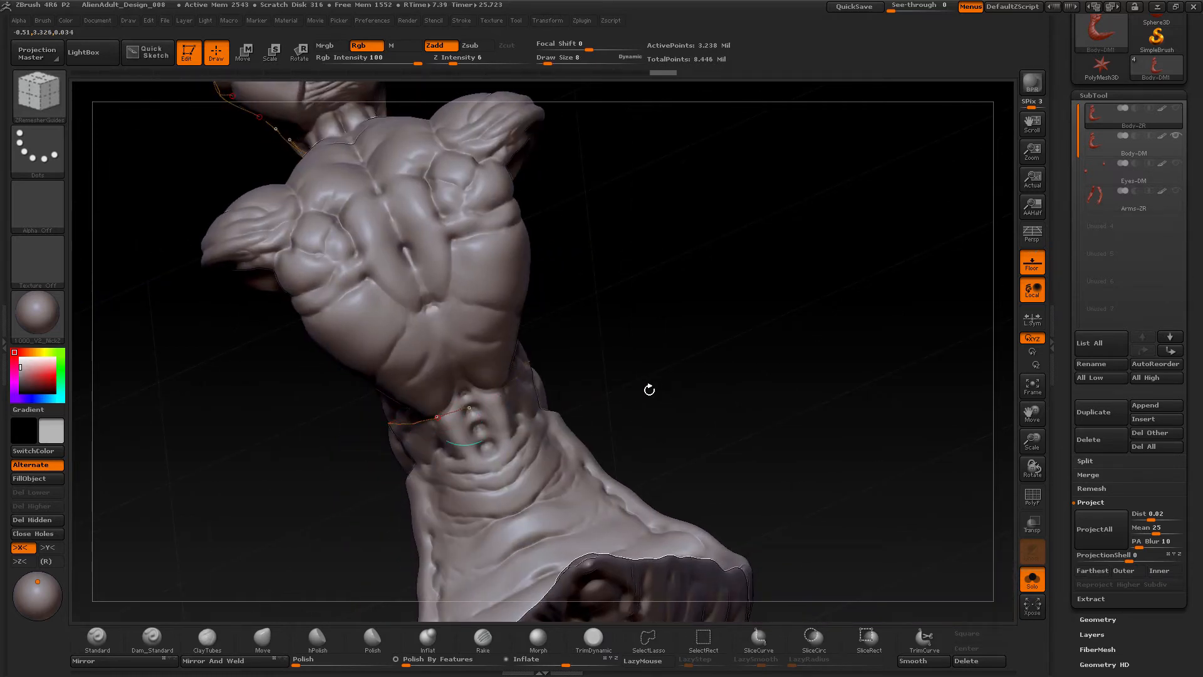
pyautogui.moveTo(647, 389)
pyautogui.mouseDown()
pyautogui.moveTo(679, 376)
pyautogui.moveTo(644, 422)
pyautogui.moveTo(562, 399)
pyautogui.moveTo(601, 401)
pyautogui.moveTo(570, 402)
pyautogui.moveTo(637, 343)
pyautogui.mouseUp()
pyautogui.moveTo(614, 417); pyautogui.dragTo(421, 421)
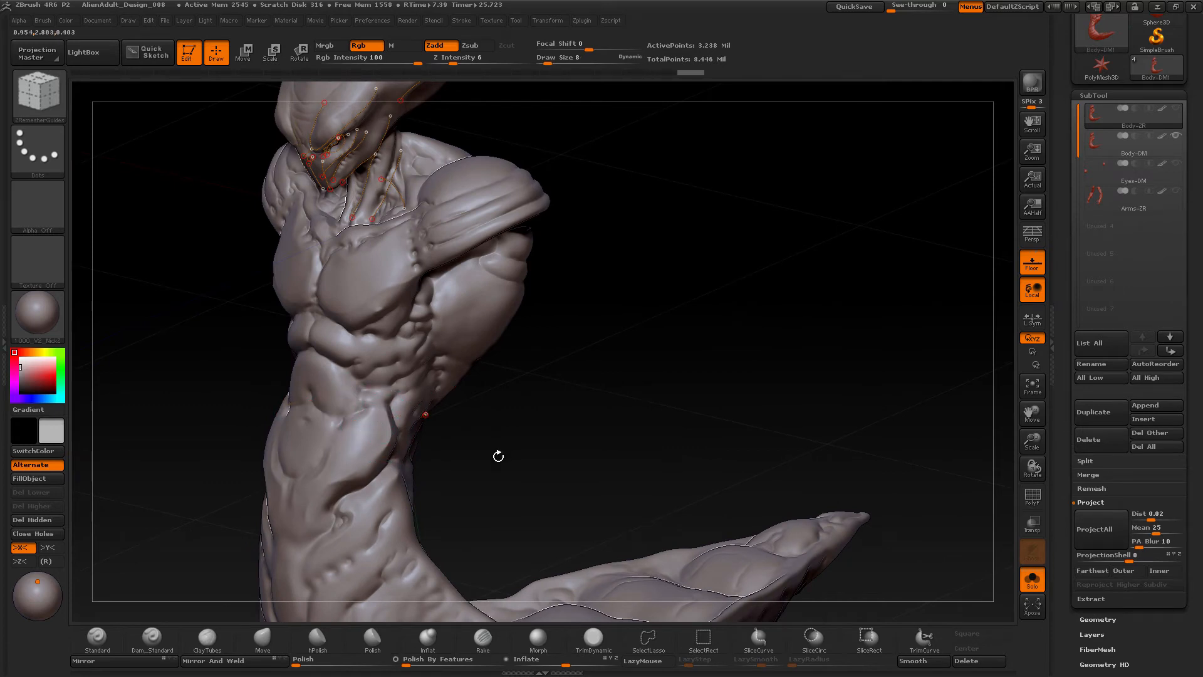
pyautogui.moveTo(495, 454); pyautogui.dragTo(390, 459)
pyautogui.moveTo(569, 398); pyautogui.dragTo(481, 399)
pyautogui.hotkey('ctrl', 'z')
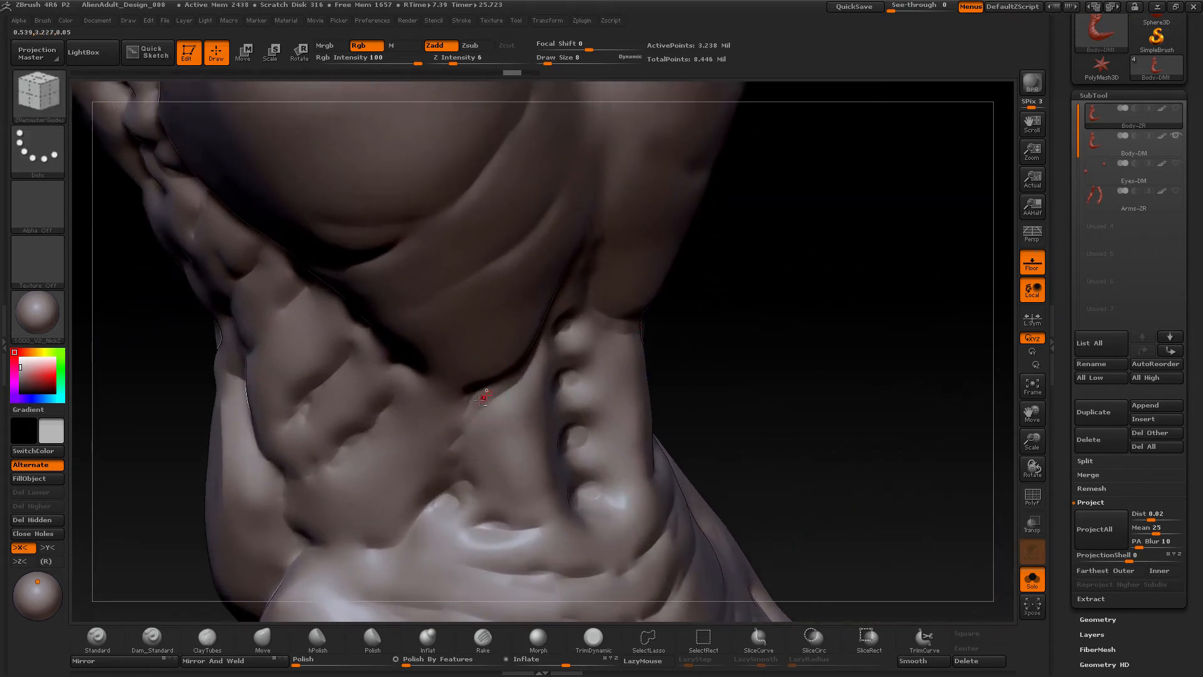
# - Redraw the waist guide curve in segments from the navel area across the flank to the spine
pyautogui.moveTo(721, 404); pyautogui.dragTo(730, 376)
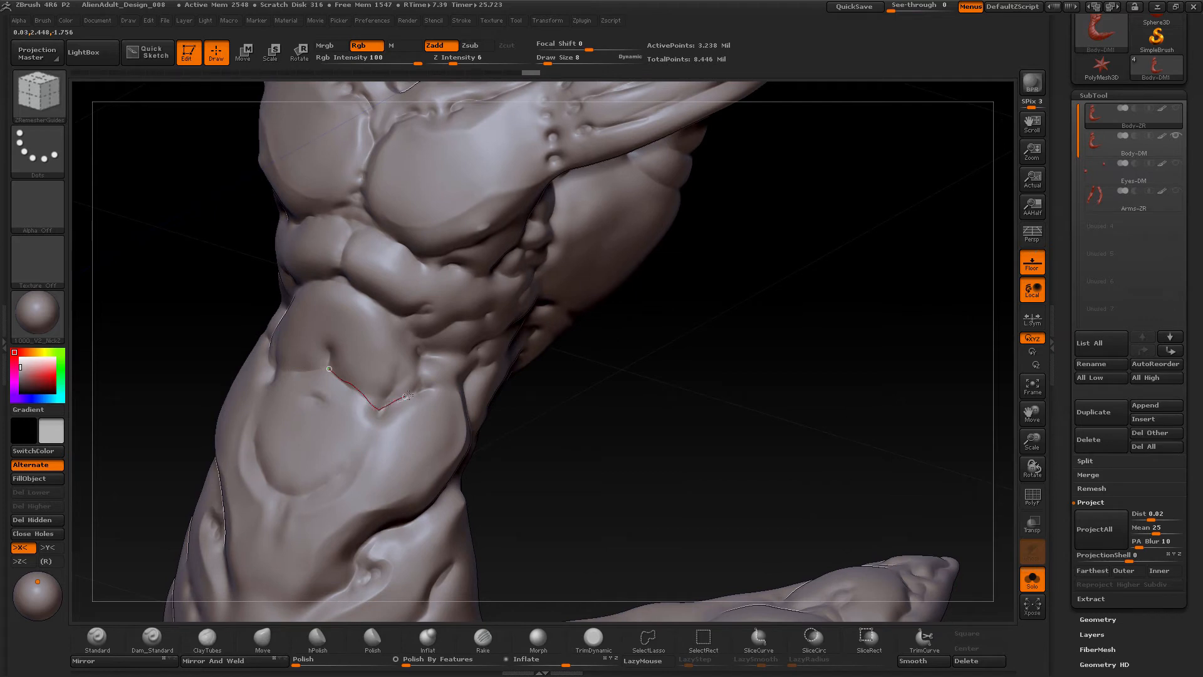
pyautogui.moveTo(642, 422)
pyautogui.mouseDown()
pyautogui.moveTo(580, 438)
pyautogui.moveTo(390, 402)
pyautogui.mouseUp()
pyautogui.moveTo(482, 415); pyautogui.dragTo(483, 415)
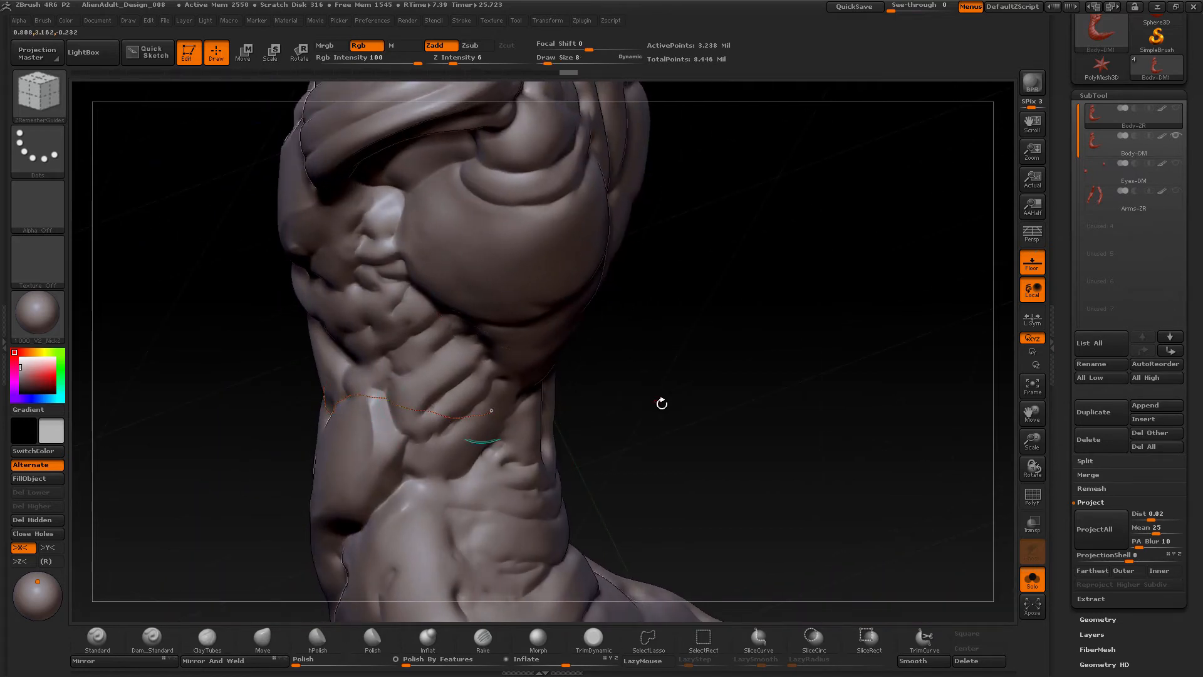
pyautogui.moveTo(645, 420); pyautogui.dragTo(495, 395)
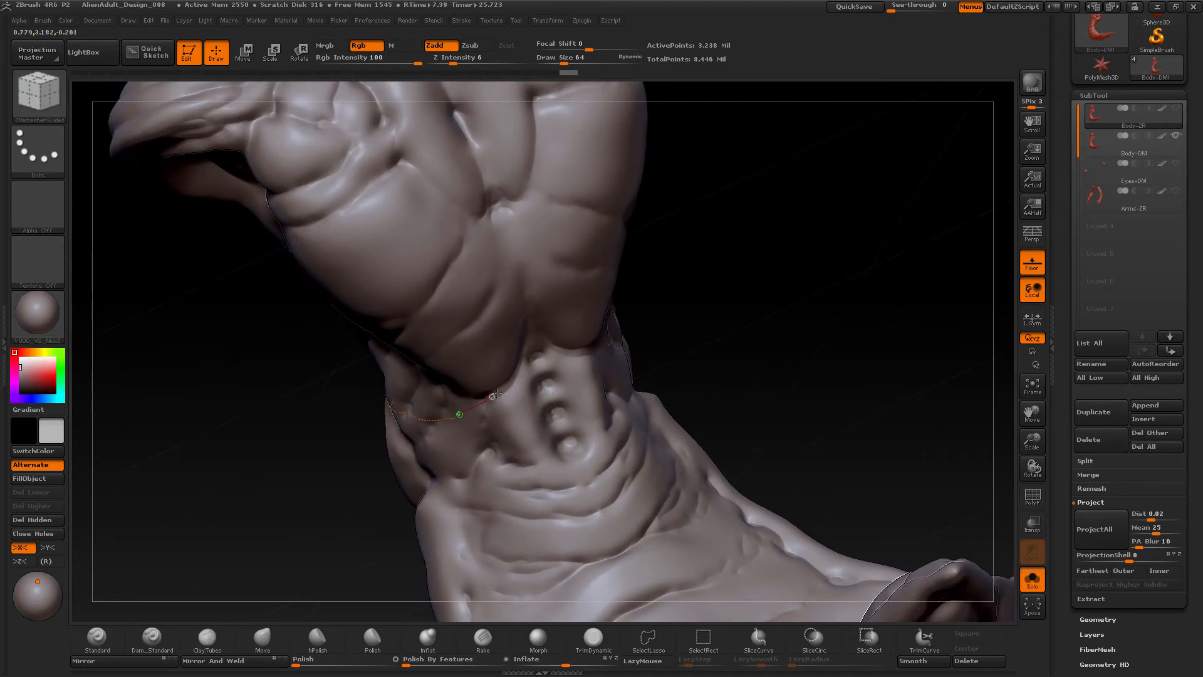
pyautogui.moveTo(551, 349); pyautogui.dragTo(551, 350)
pyautogui.moveTo(728, 384)
pyautogui.mouseDown()
pyautogui.moveTo(677, 325)
pyautogui.moveTo(704, 317)
pyautogui.moveTo(568, 303)
pyautogui.mouseUp()
# - Draw a guide curve from the lower back up the flank beneath the back muscle, and a loop around the arm socket
pyautogui.moveTo(586, 362); pyautogui.dragTo(579, 296)
pyautogui.moveTo(479, 448); pyautogui.dragTo(471, 420)
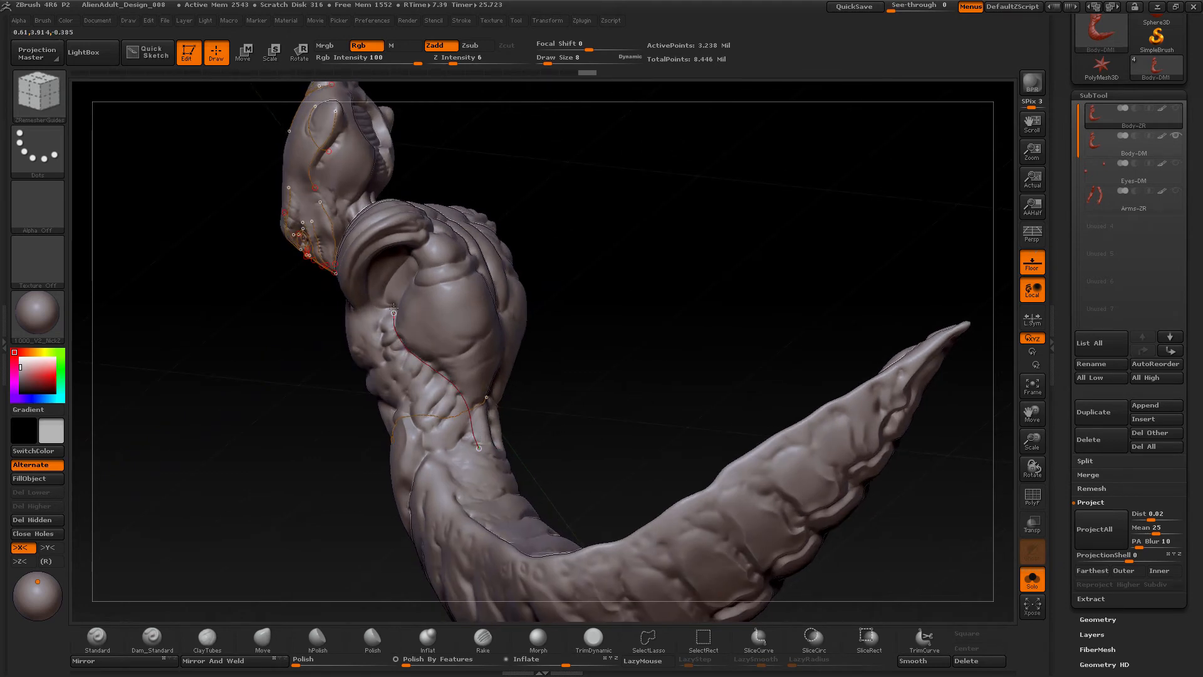
pyautogui.moveTo(394, 310); pyautogui.dragTo(394, 310)
pyautogui.moveTo(577, 341)
pyautogui.mouseDown()
pyautogui.moveTo(583, 290)
pyautogui.moveTo(395, 259)
pyautogui.mouseUp()
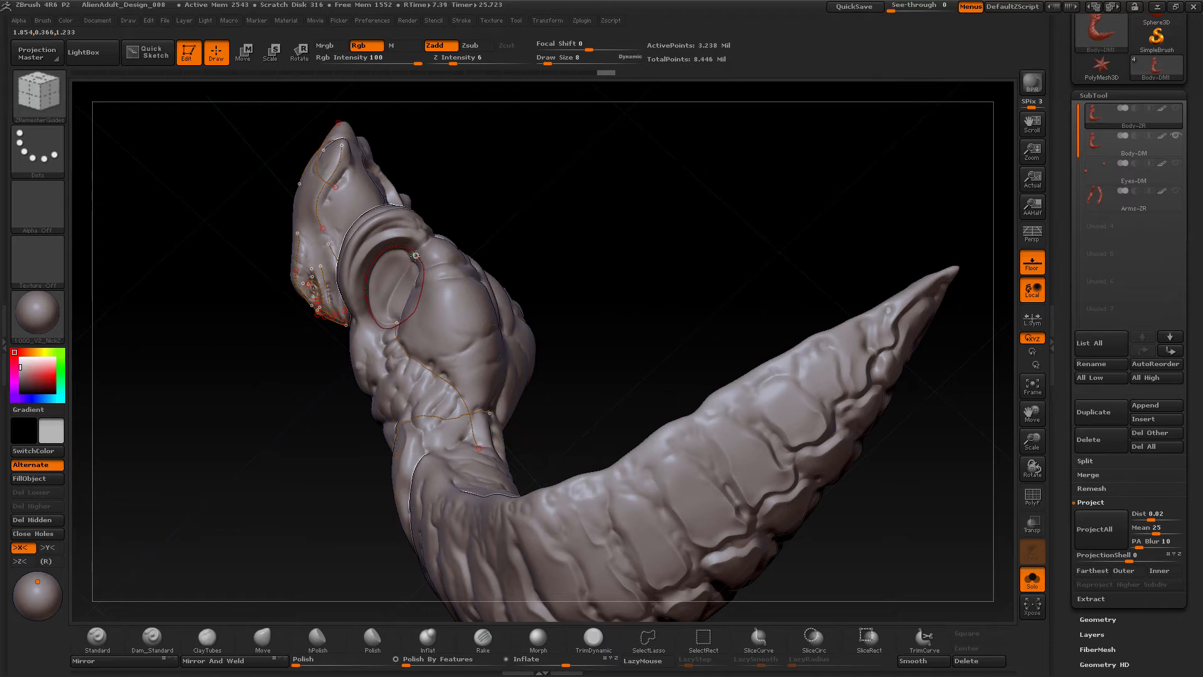
# - Draw guide curves along the shoulder plate's lower edge, from the chest around to its rear end
pyautogui.moveTo(572, 292)
pyautogui.mouseDown()
pyautogui.moveTo(622, 276)
pyautogui.moveTo(526, 266)
pyautogui.moveTo(421, 333)
pyautogui.mouseUp()
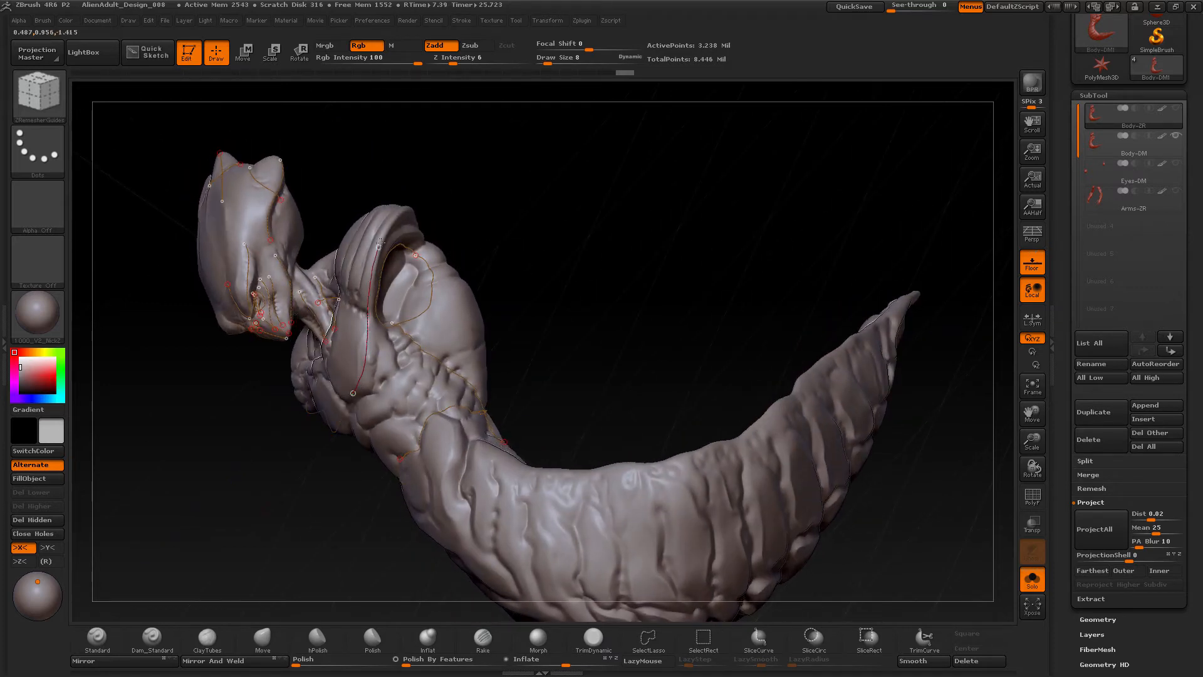
pyautogui.moveTo(556, 229)
pyautogui.mouseDown()
pyautogui.moveTo(301, 316)
pyautogui.moveTo(408, 393)
pyautogui.moveTo(421, 363)
pyautogui.mouseUp()
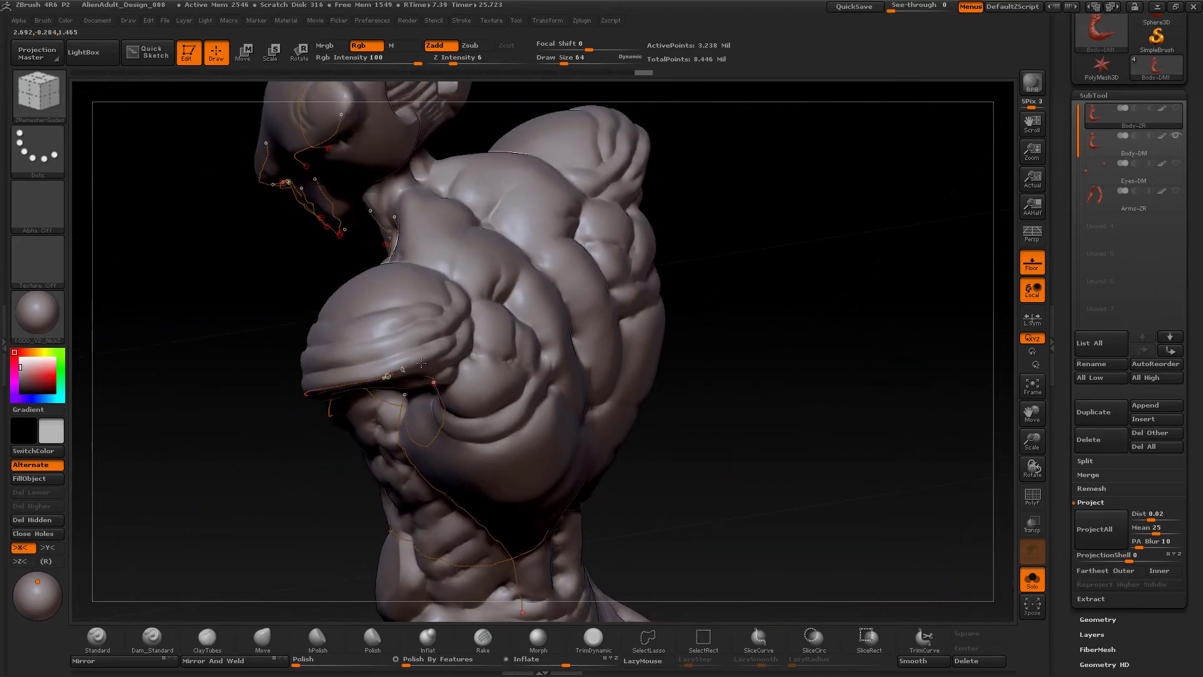
pyautogui.moveTo(733, 397)
pyautogui.mouseDown()
pyautogui.moveTo(738, 349)
pyautogui.moveTo(658, 376)
pyautogui.moveTo(664, 405)
pyautogui.moveTo(633, 406)
pyautogui.mouseUp()
pyautogui.press('ctrl')
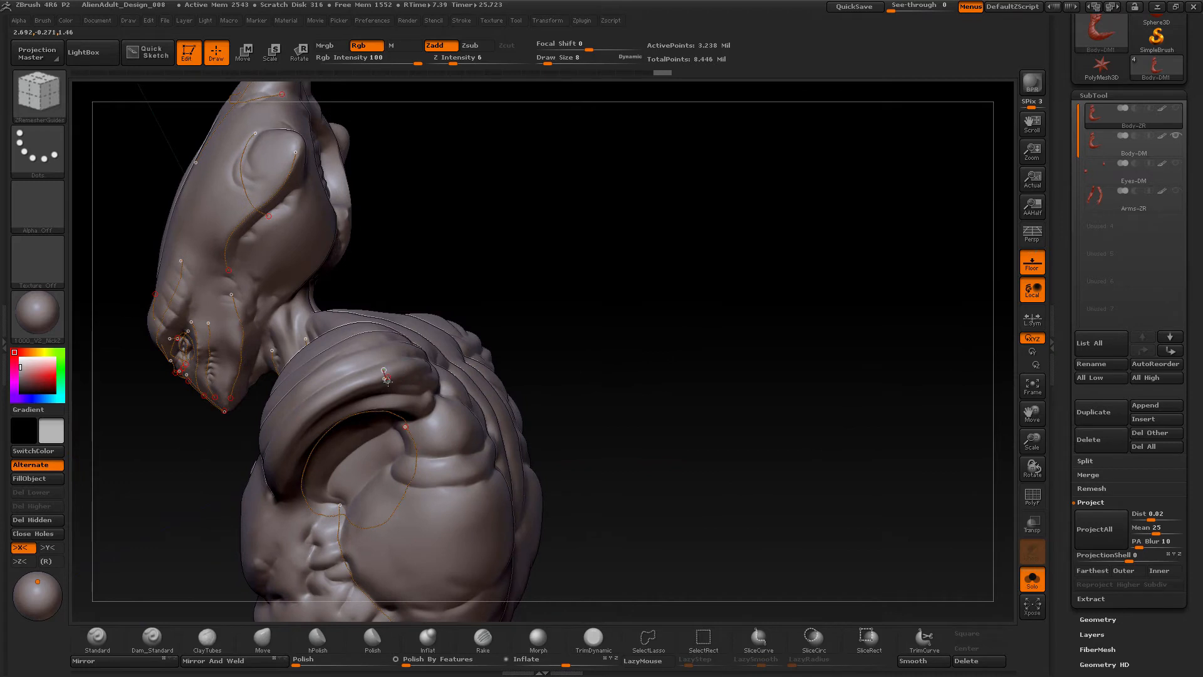
pyautogui.moveTo(555, 393)
pyautogui.mouseDown()
pyautogui.moveTo(615, 394)
pyautogui.moveTo(554, 442)
pyautogui.moveTo(566, 436)
pyautogui.moveTo(202, 533)
pyautogui.mouseUp()
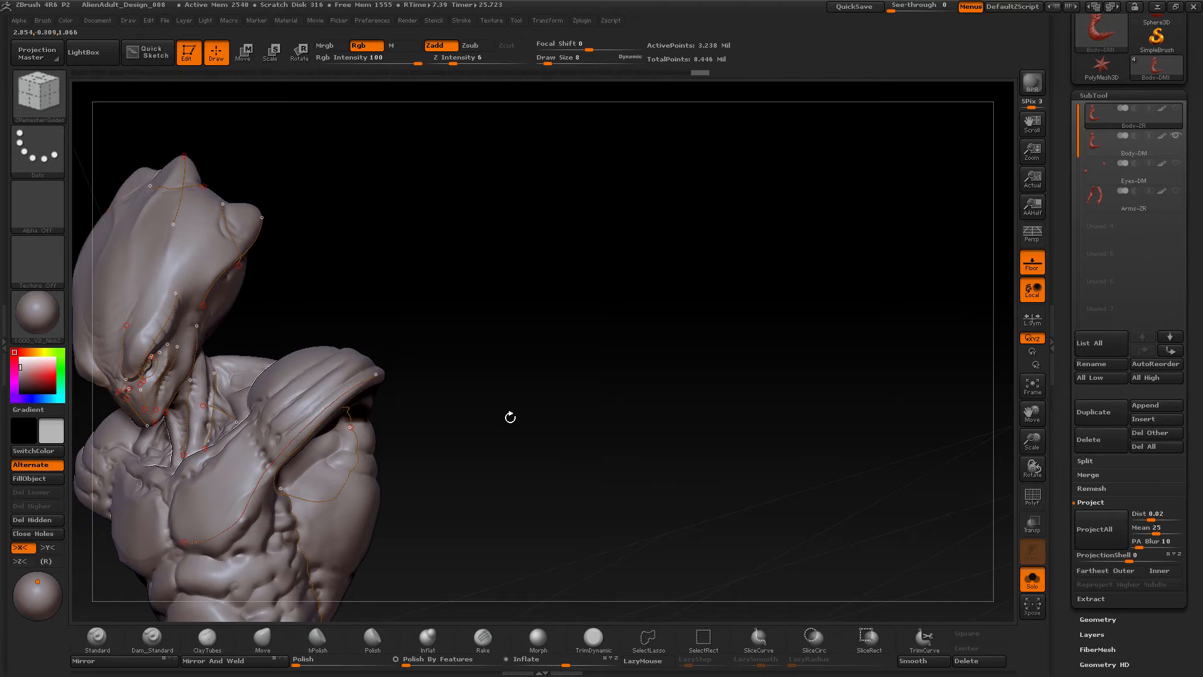
pyautogui.moveTo(510, 416)
pyautogui.mouseDown()
pyautogui.moveTo(494, 432)
pyautogui.moveTo(566, 422)
pyautogui.moveTo(540, 442)
pyautogui.mouseUp()
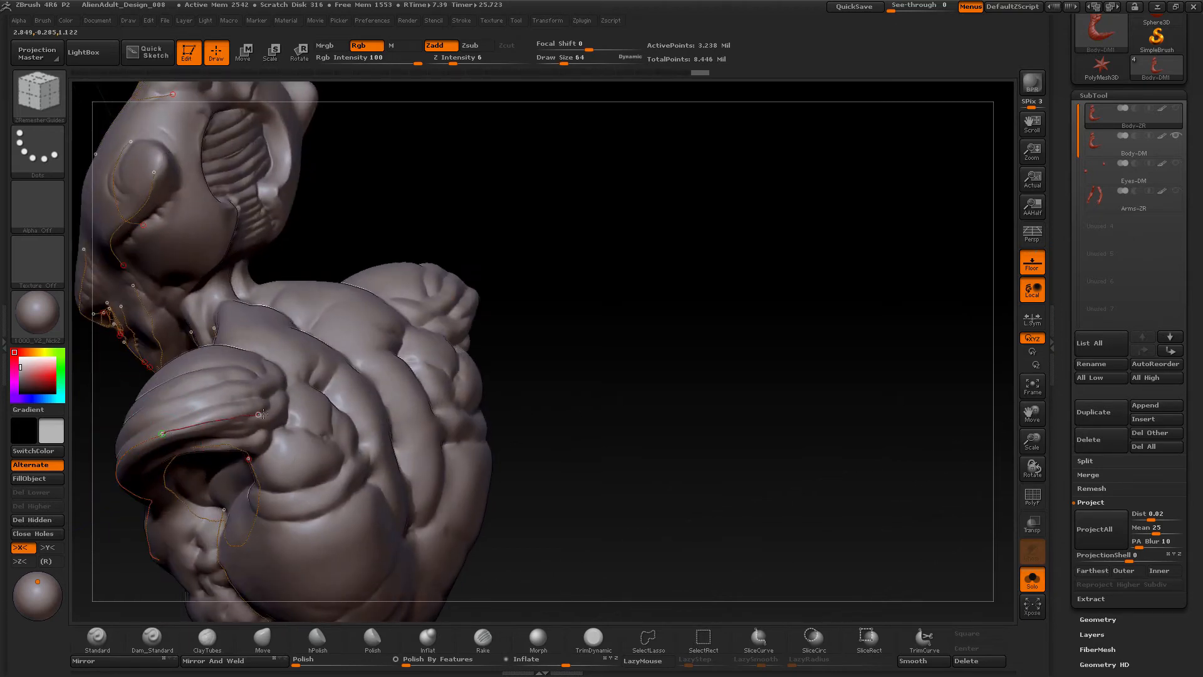
# - Draw guide curves over the shoulder blade and across the back muscles toward the spine
pyautogui.moveTo(601, 414)
pyautogui.mouseDown()
pyautogui.moveTo(551, 408)
pyautogui.moveTo(559, 458)
pyautogui.moveTo(545, 438)
pyautogui.moveTo(554, 432)
pyautogui.mouseUp()
pyautogui.moveTo(451, 485)
pyautogui.mouseDown()
pyautogui.moveTo(457, 448)
pyautogui.moveTo(421, 475)
pyautogui.moveTo(309, 464)
pyautogui.mouseUp()
pyautogui.moveTo(249, 395); pyautogui.dragTo(270, 381)
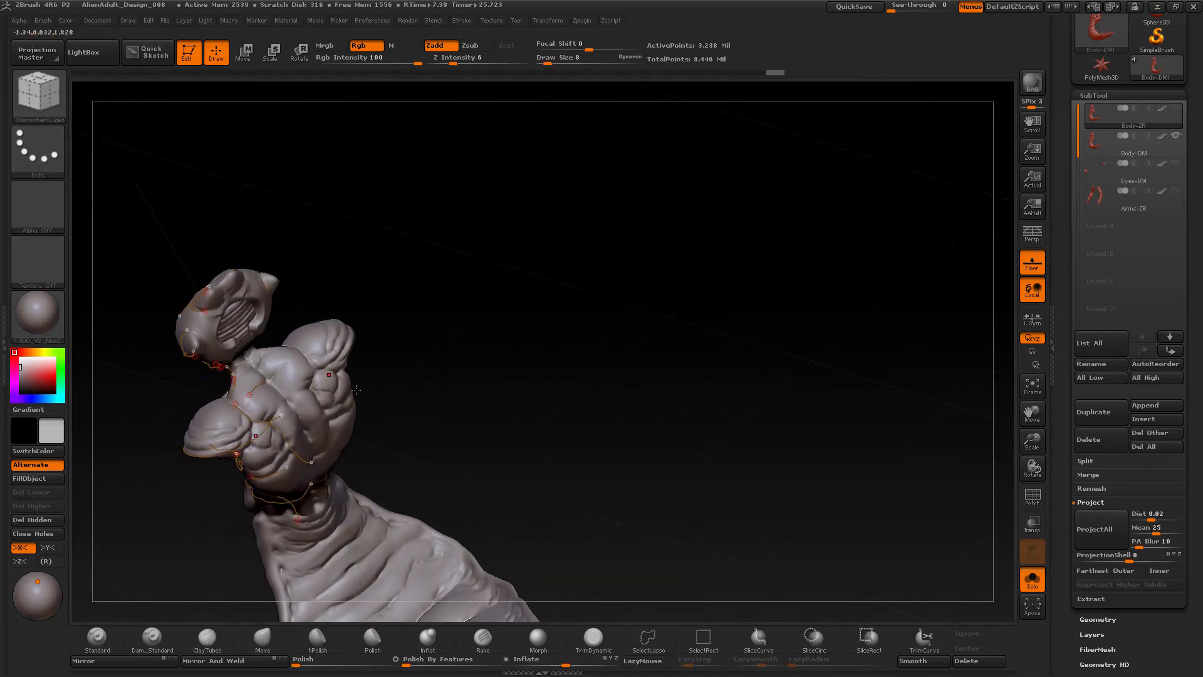
# - Draw guide curves across the nape and along the edge of the recess in the back of the head
pyautogui.moveTo(414, 446)
pyautogui.mouseDown()
pyautogui.moveTo(410, 409)
pyautogui.moveTo(462, 437)
pyautogui.moveTo(410, 429)
pyautogui.mouseUp()
pyautogui.moveTo(266, 355); pyautogui.dragTo(268, 355)
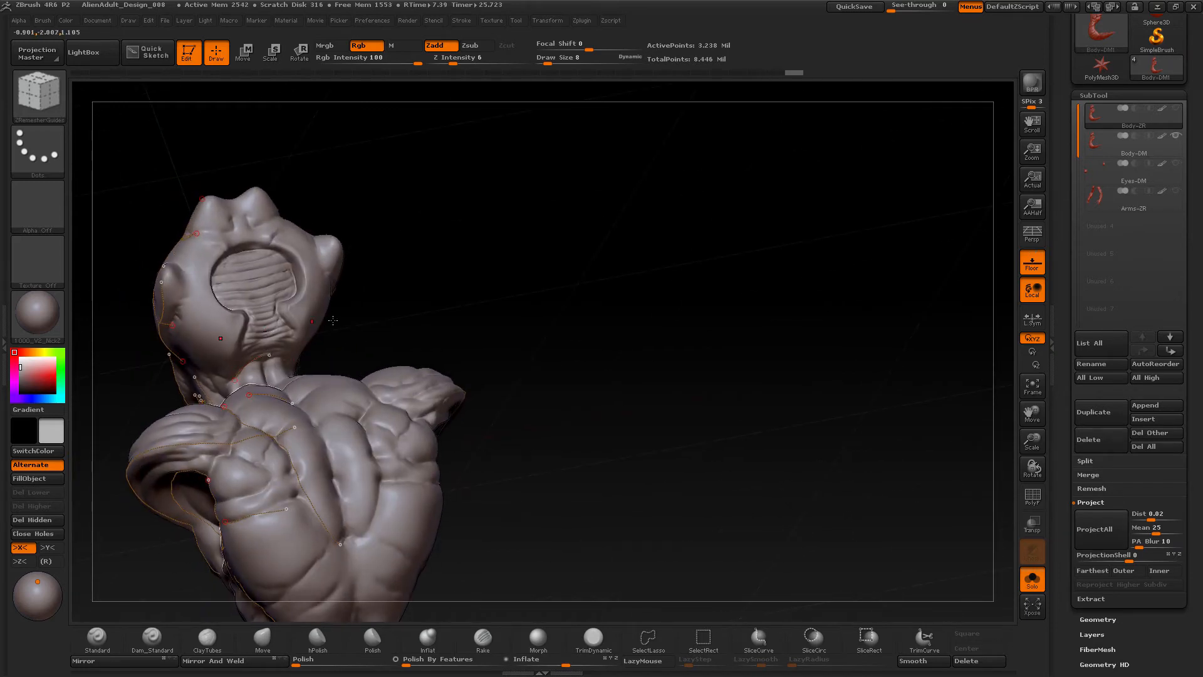
pyautogui.moveTo(346, 302); pyautogui.dragTo(345, 317)
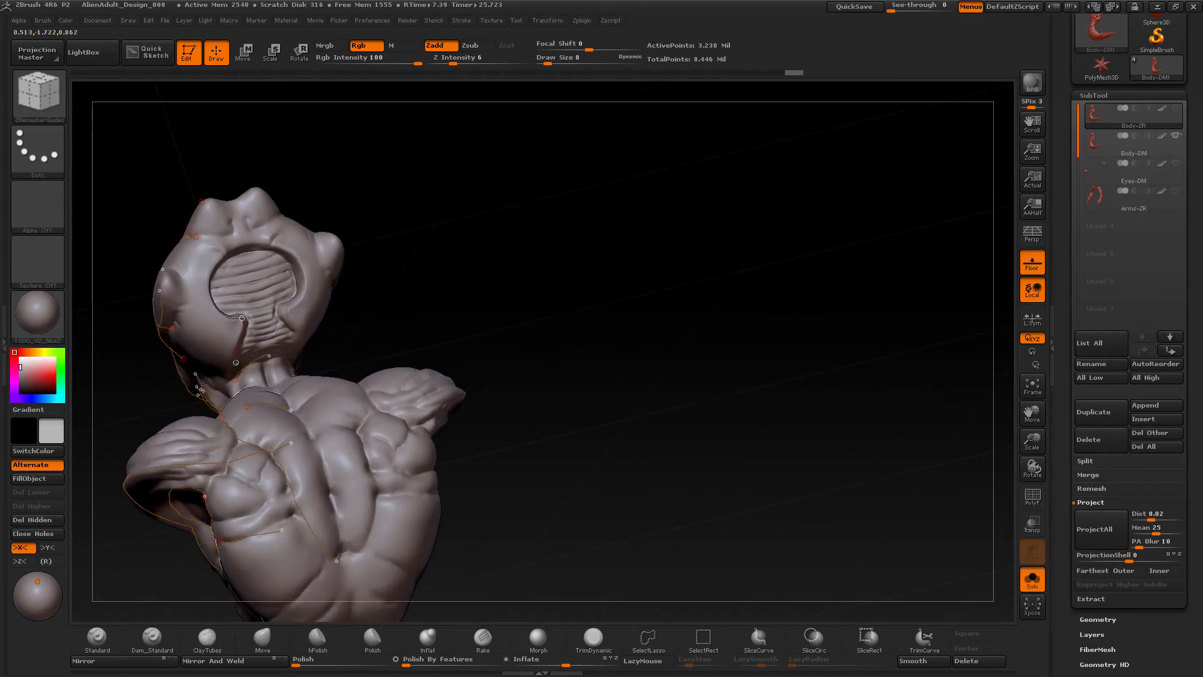
pyautogui.moveTo(483, 330)
pyautogui.mouseDown()
pyautogui.moveTo(470, 325)
pyautogui.moveTo(545, 359)
pyautogui.moveTo(481, 461)
pyautogui.moveTo(566, 360)
pyautogui.moveTo(520, 362)
pyautogui.moveTo(562, 352)
pyautogui.moveTo(545, 351)
pyautogui.moveTo(318, 521)
pyautogui.mouseUp()
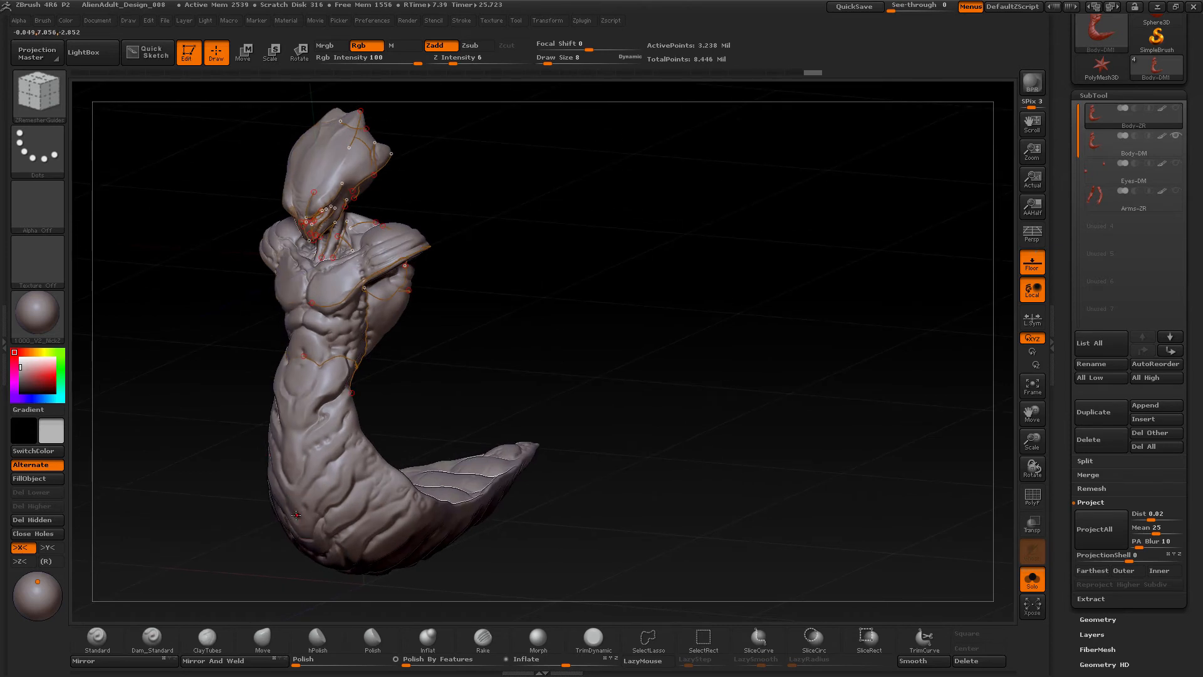
# - Draw a guide curve from the front of the lower belly up around the flank to the rim of the tail
pyautogui.moveTo(416, 394)
pyautogui.mouseDown()
pyautogui.moveTo(281, 460)
pyautogui.moveTo(296, 470)
pyautogui.mouseUp()
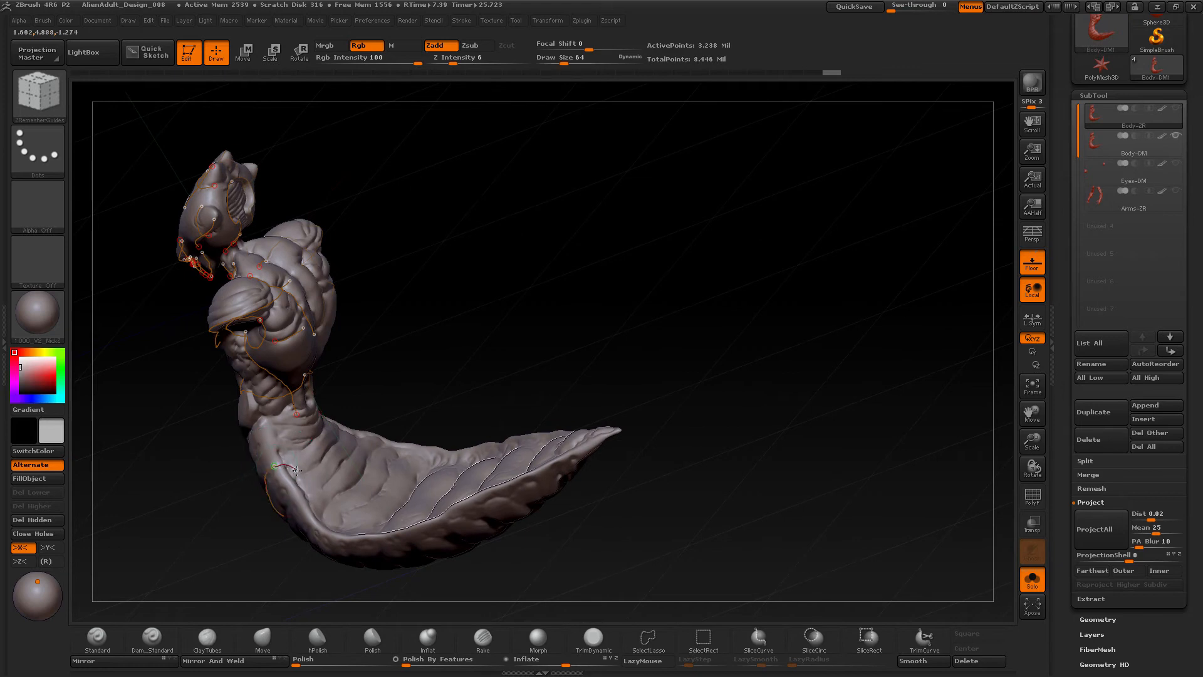
pyautogui.moveTo(454, 412)
pyautogui.mouseDown()
pyautogui.moveTo(470, 358)
pyautogui.moveTo(526, 320)
pyautogui.moveTo(573, 444)
pyautogui.moveTo(620, 438)
pyautogui.moveTo(709, 472)
pyautogui.moveTo(758, 451)
pyautogui.moveTo(823, 449)
pyautogui.mouseUp()
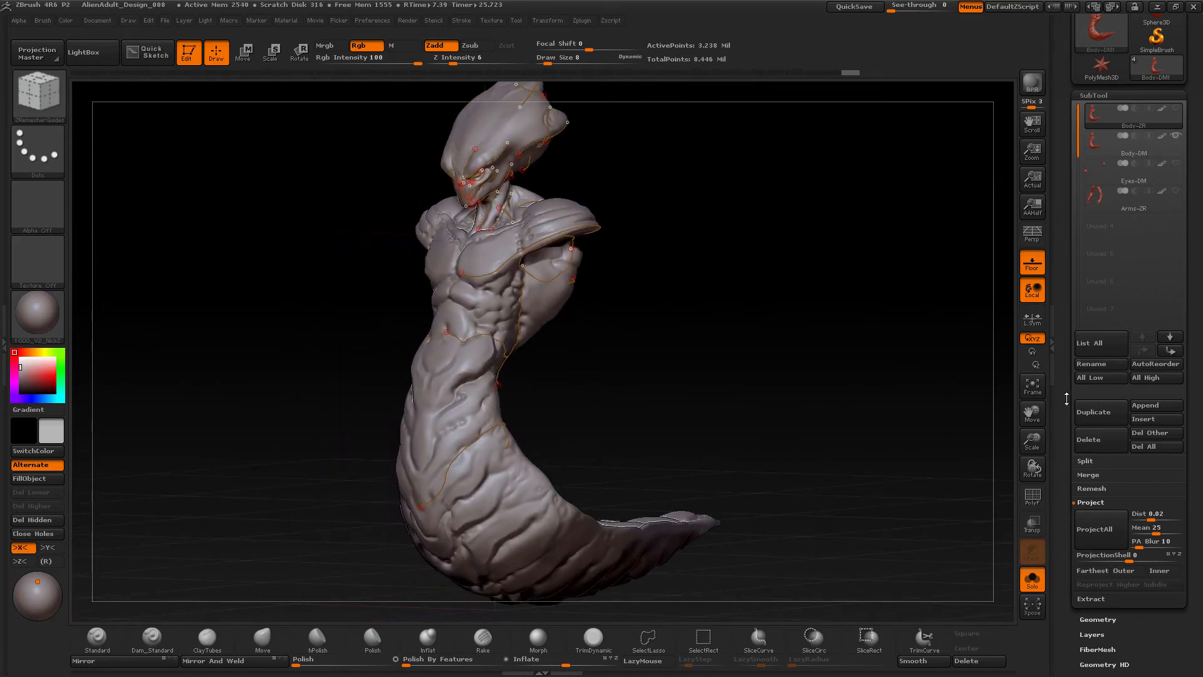
# - Set the Target Polygons Count to 10, remesh the body with ZRemesher and turn on perspective
pyautogui.moveTo(1066, 399); pyautogui.dragTo(1063, 292)
pyautogui.click(1090, 387)
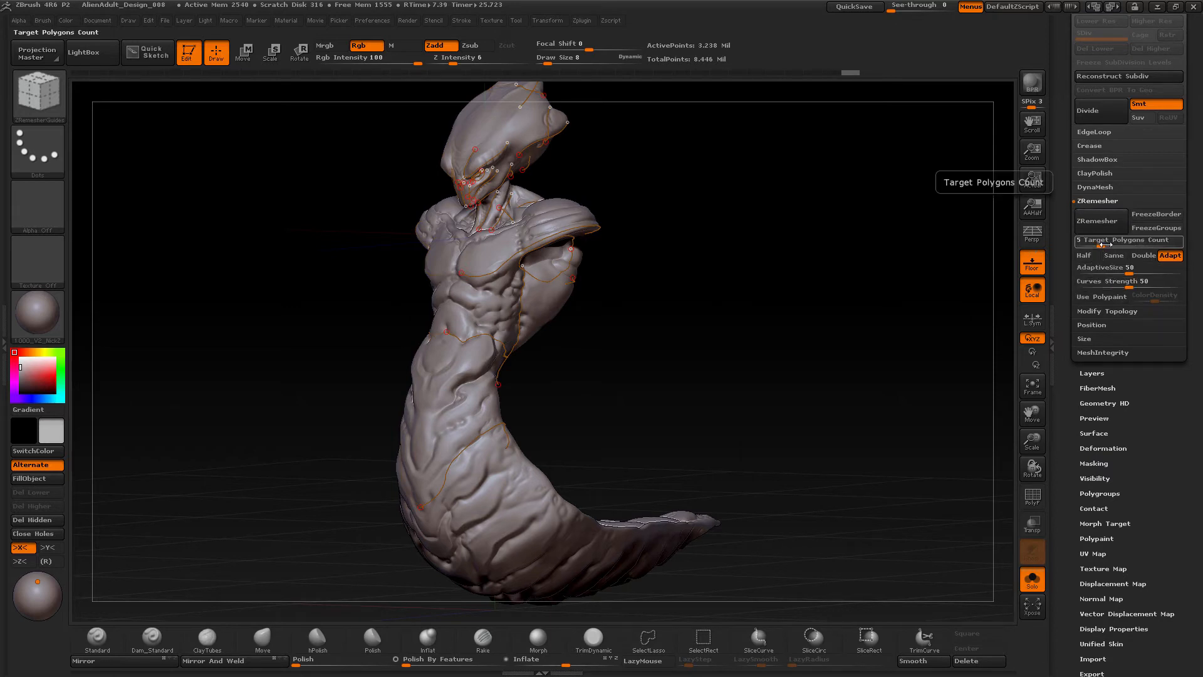
pyautogui.moveTo(1102, 244); pyautogui.dragTo(1104, 244)
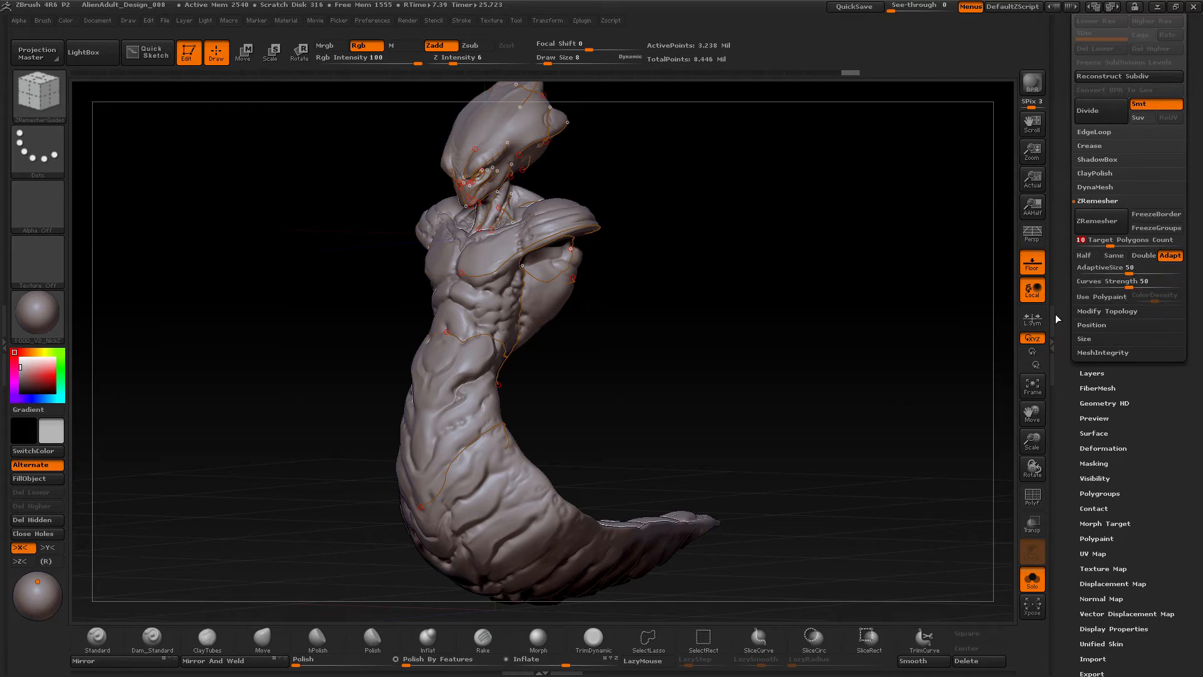
pyautogui.press('ctrl')
pyautogui.moveTo(1128, 268)
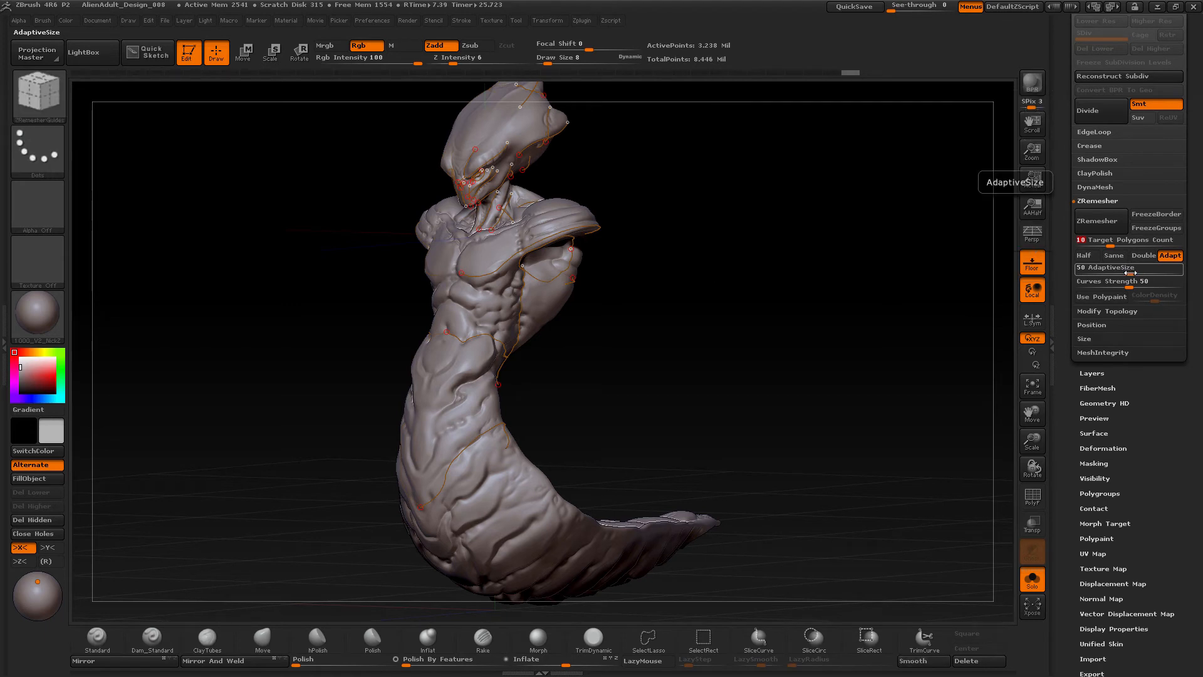
pyautogui.moveTo(773, 376); pyautogui.dragTo(809, 358)
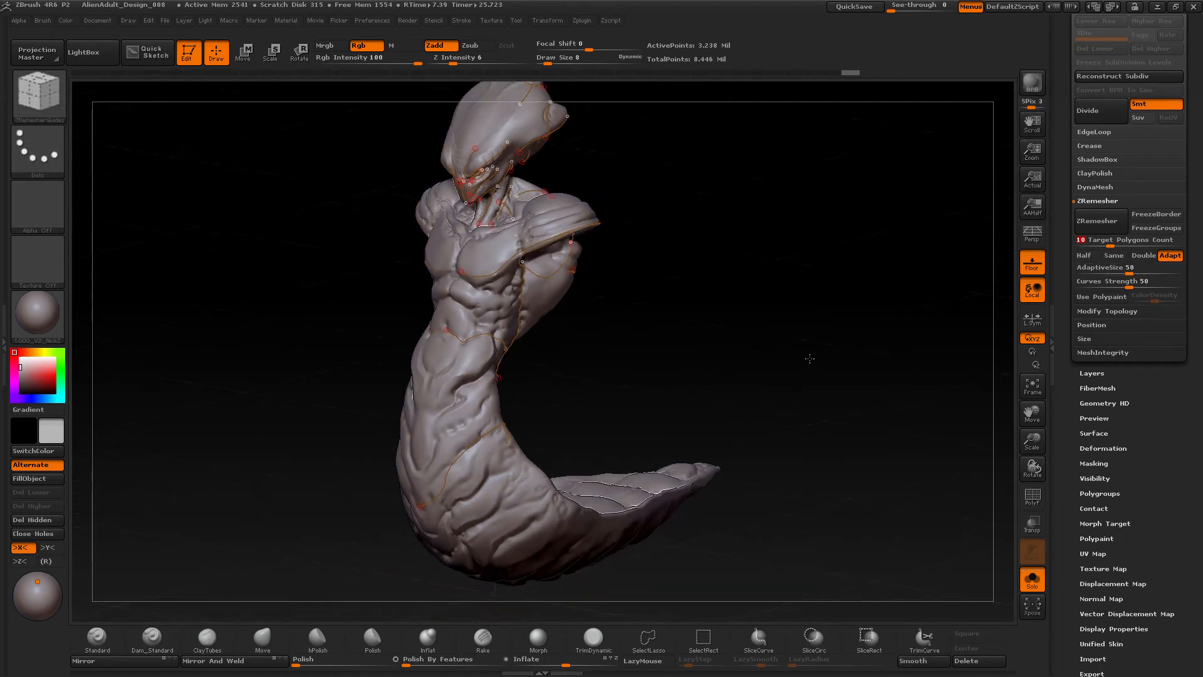
pyautogui.click(1032, 235)
pyautogui.moveTo(846, 395)
pyautogui.mouseDown()
pyautogui.moveTo(846, 410)
pyautogui.moveTo(933, 361)
pyautogui.mouseUp()
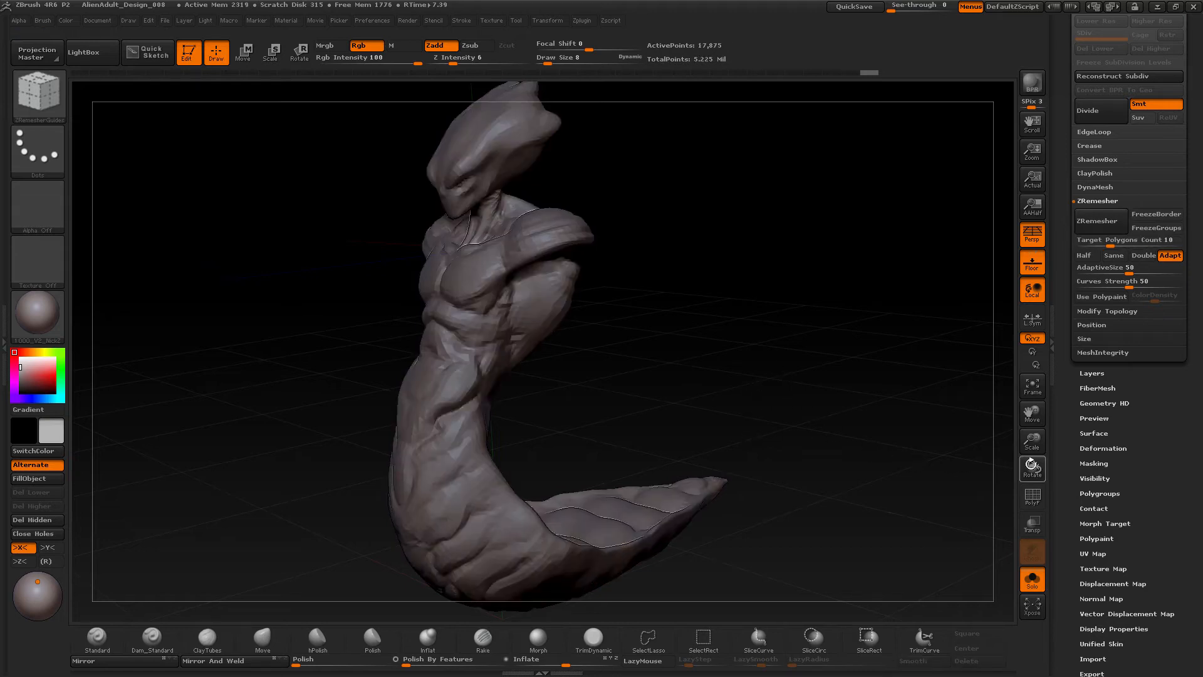
# - Turn on the polyframe and examine the new edge flow around the head, eyes, neck, shoulders and chest
pyautogui.click(1032, 497)
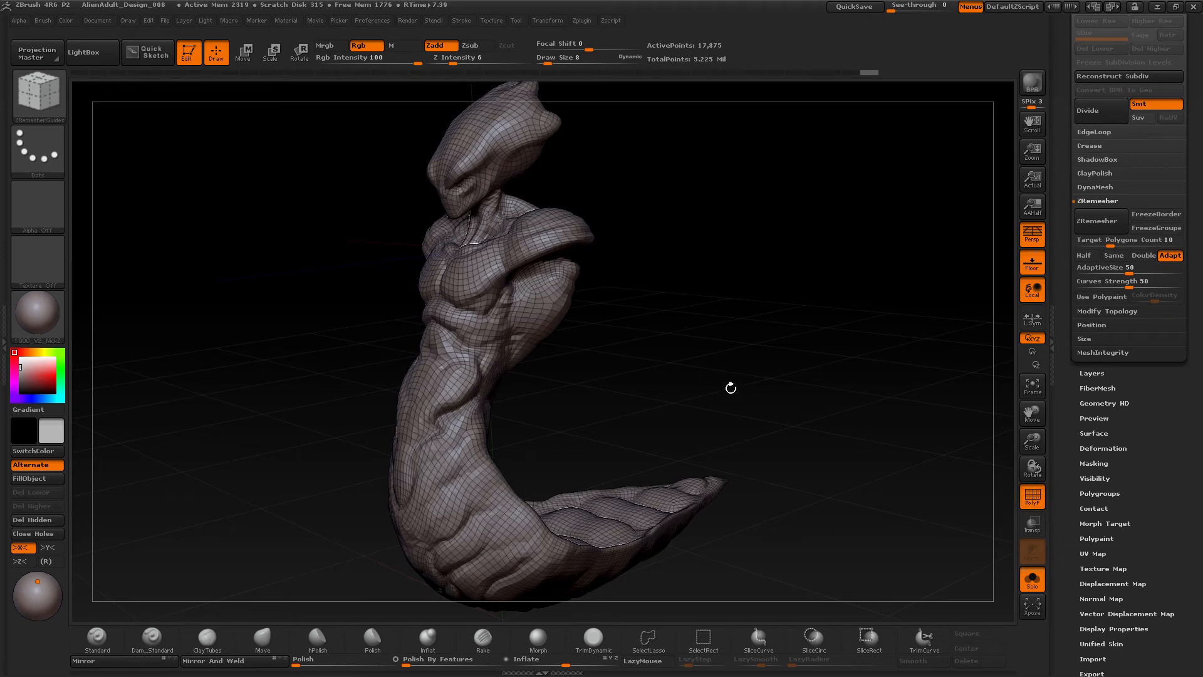
pyautogui.keyDown('alt'); pyautogui.moveTo(731, 388); pyautogui.dragTo(694, 401); pyautogui.keyUp('alt')
pyautogui.moveTo(617, 408); pyautogui.dragTo(446, 342)
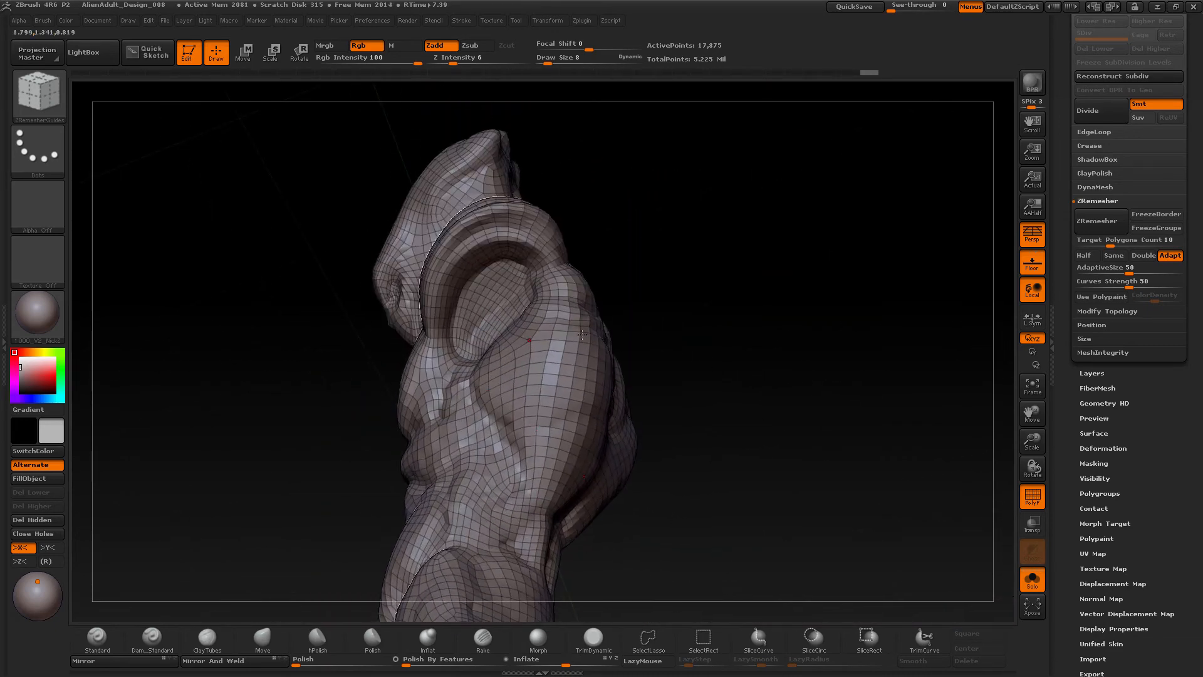
pyautogui.moveTo(582, 335); pyautogui.dragTo(776, 338)
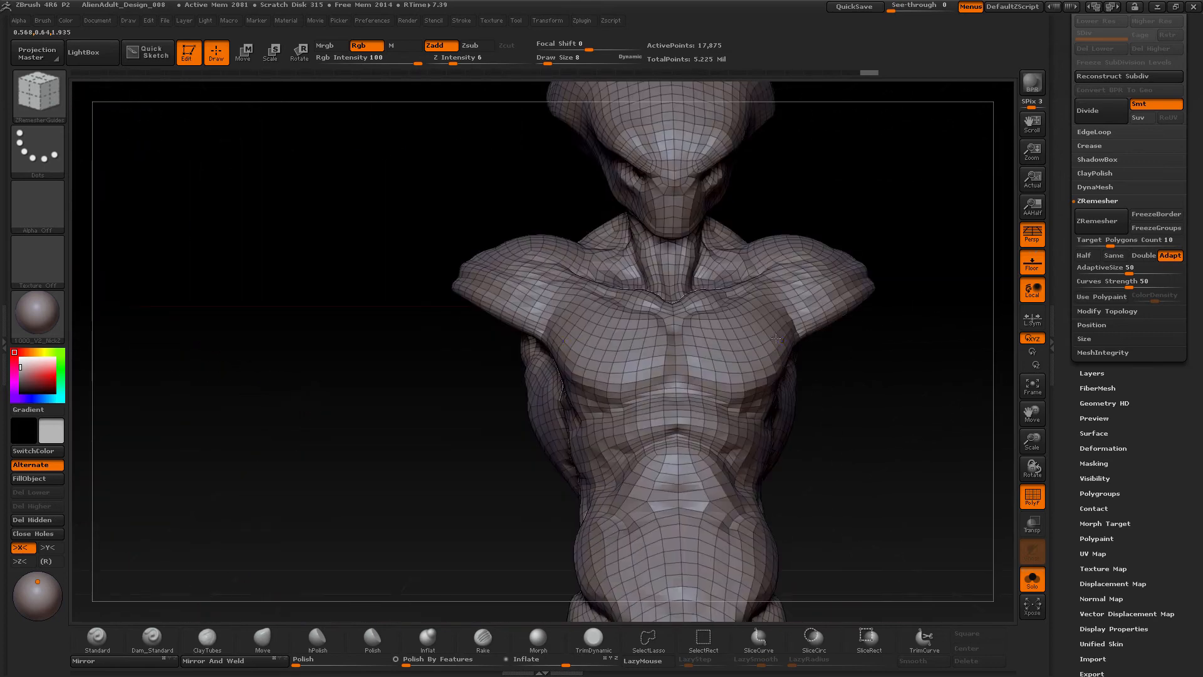
pyautogui.keyDown('alt'); pyautogui.moveTo(866, 369); pyautogui.dragTo(620, 502); pyautogui.keyUp('alt')
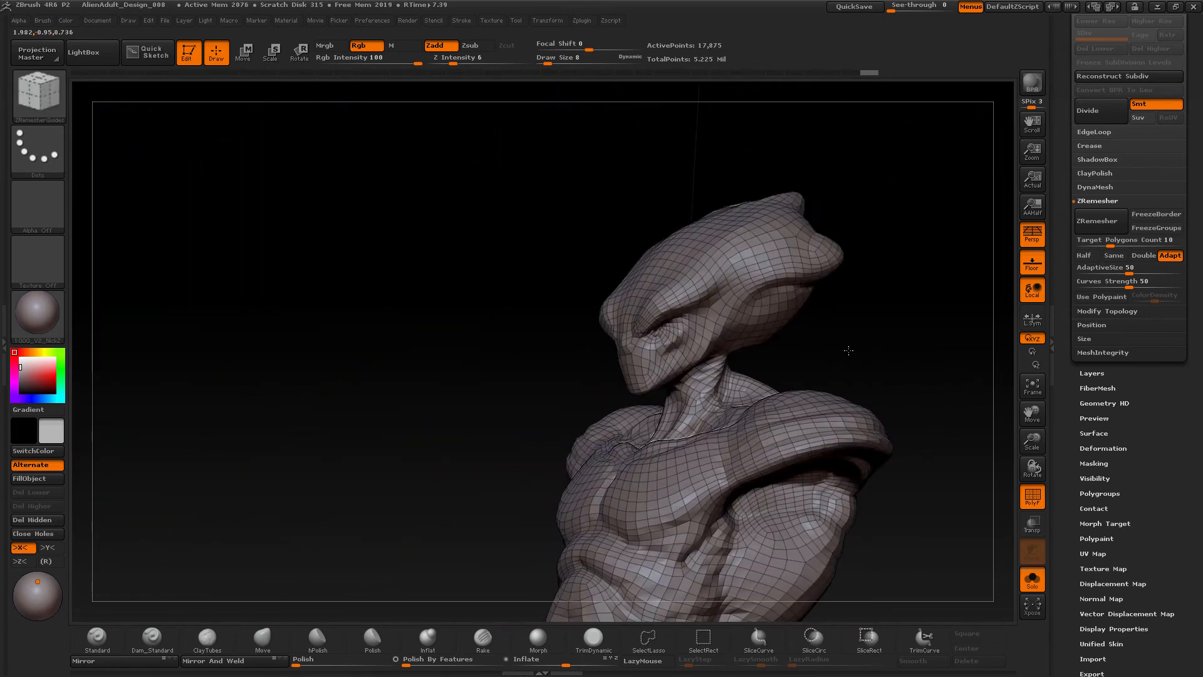
pyautogui.keyDown('alt'); pyautogui.moveTo(848, 349); pyautogui.dragTo(848, 335); pyautogui.keyUp('alt')
pyautogui.keyDown('alt'); pyautogui.moveTo(461, 325); pyautogui.dragTo(553, 424); pyautogui.keyUp('alt')
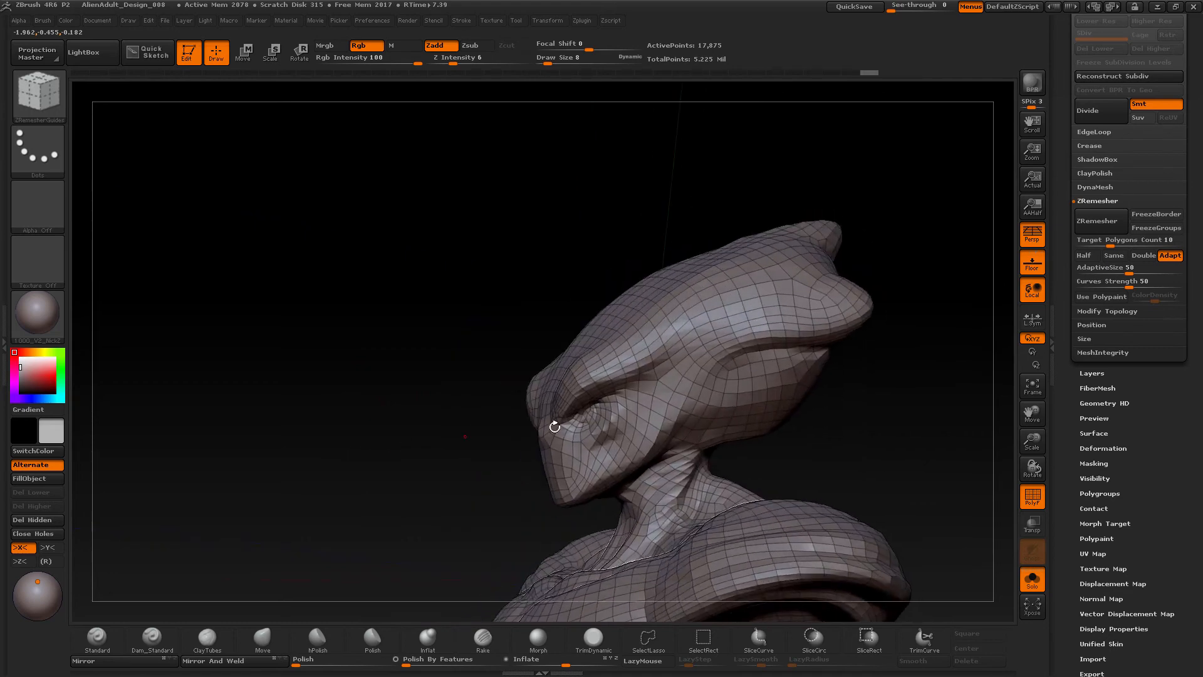
pyautogui.moveTo(870, 418); pyautogui.dragTo(807, 426)
pyautogui.keyDown('alt'); pyautogui.moveTo(452, 385); pyautogui.dragTo(332, 580); pyautogui.keyUp('alt')
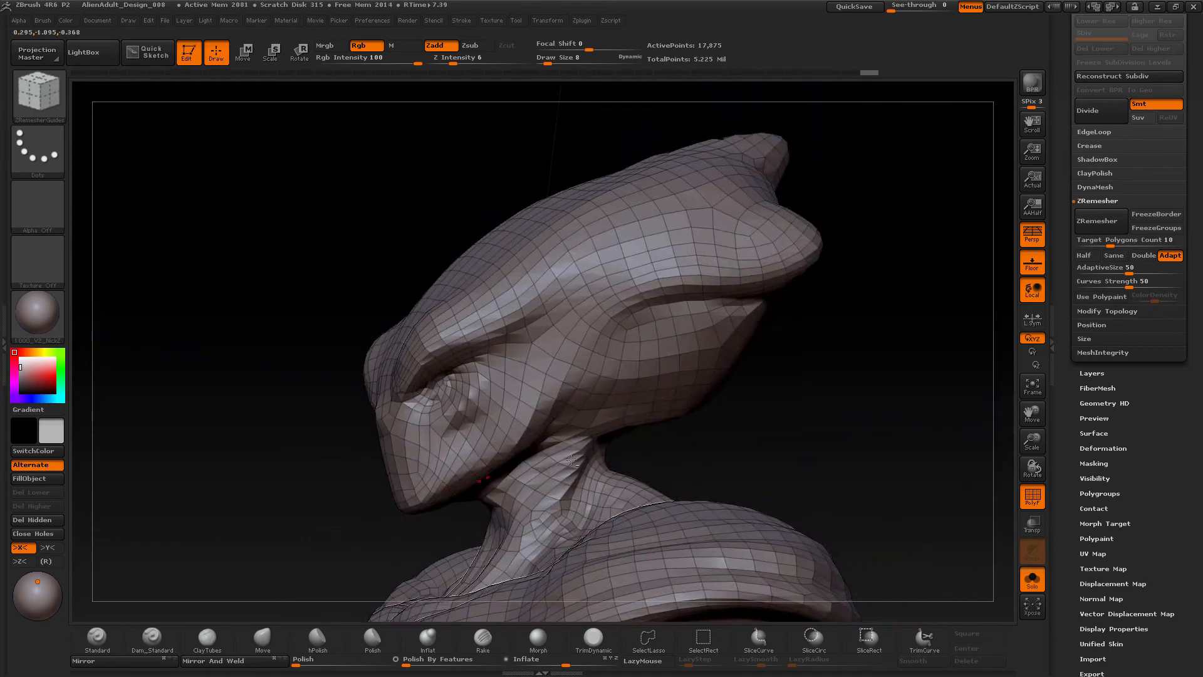
pyautogui.moveTo(803, 422); pyautogui.dragTo(650, 288)
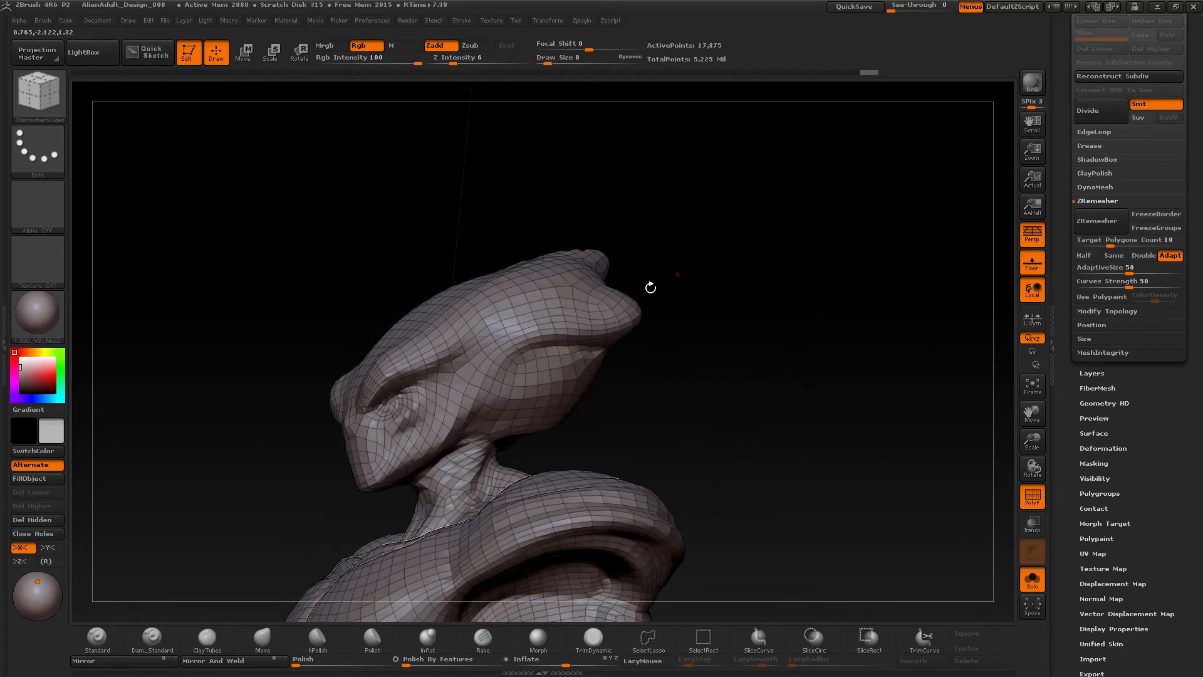
pyautogui.moveTo(605, 332); pyautogui.dragTo(707, 404)
# - Smooth the pinched polygons on the front of the lower belly with a draw size of 186
pyautogui.moveTo(353, 417); pyautogui.dragTo(481, 489)
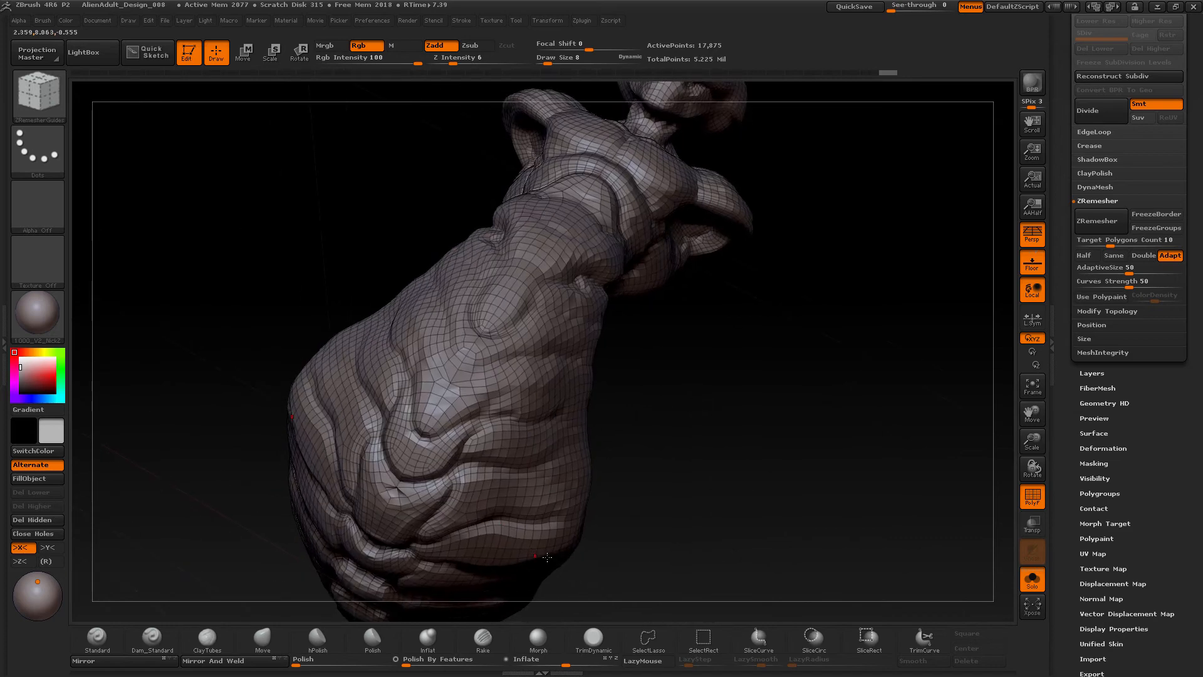
pyautogui.moveTo(663, 473); pyautogui.dragTo(695, 447)
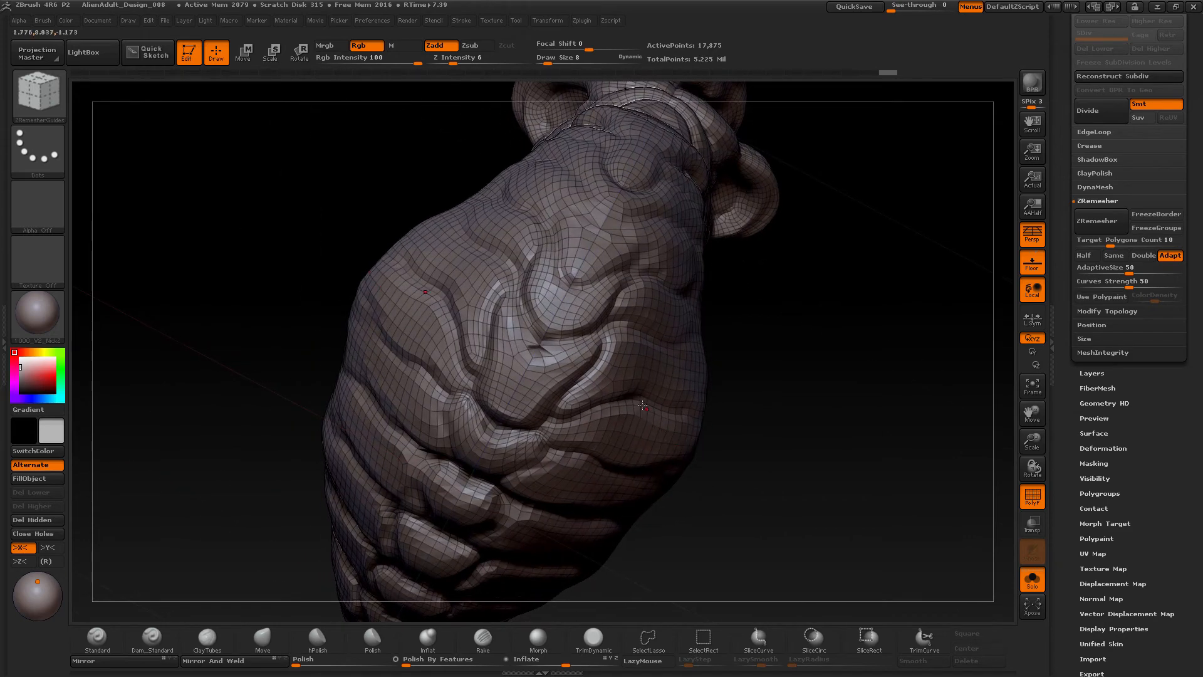
pyautogui.moveTo(754, 422); pyautogui.dragTo(747, 449)
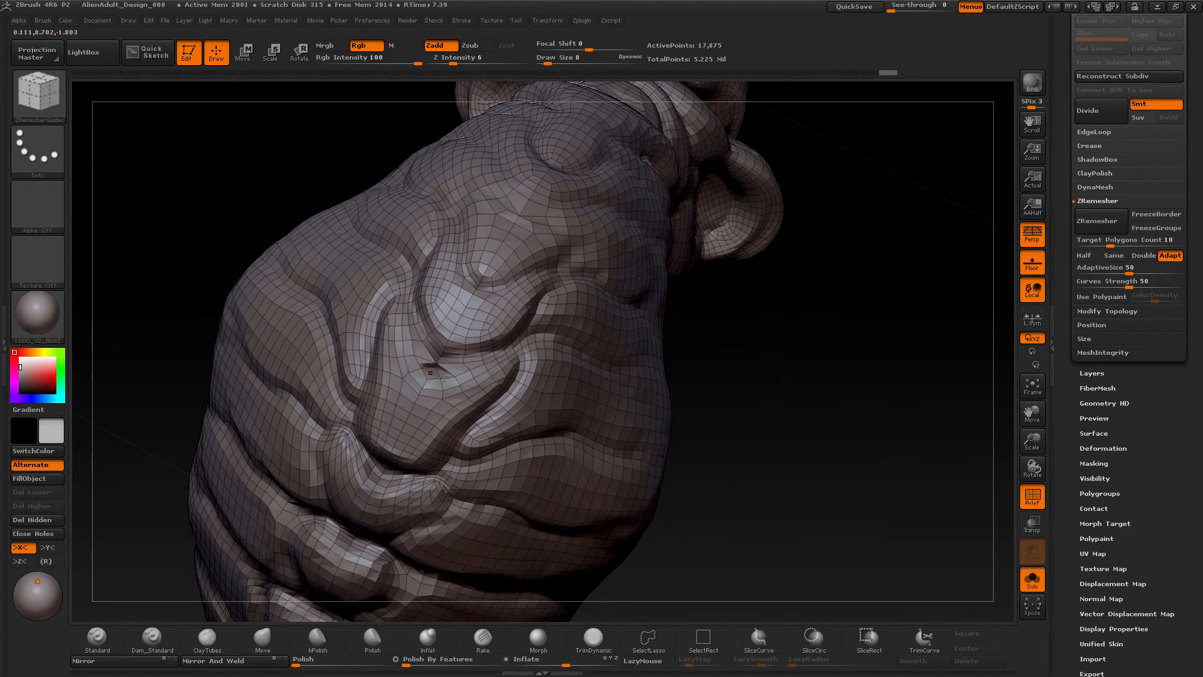
pyautogui.write('s42')
pyautogui.press('Return')
pyautogui.press('s')
pyautogui.moveTo(478, 385); pyautogui.dragTo(455, 376)
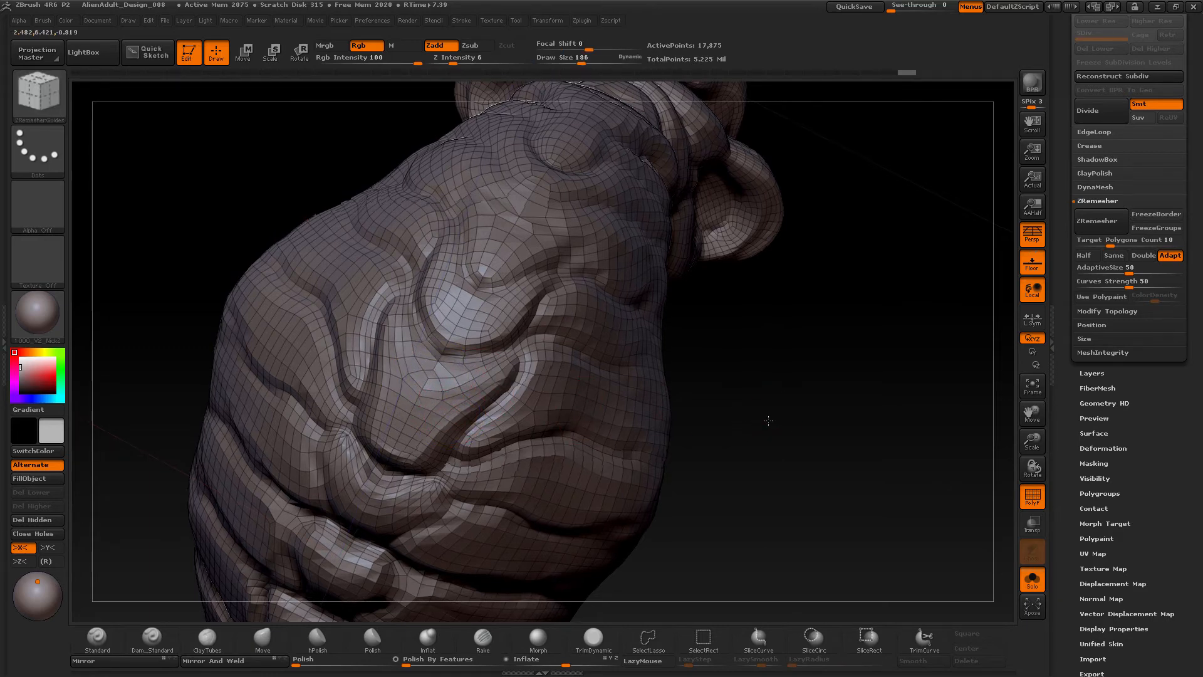
pyautogui.moveTo(765, 416)
pyautogui.mouseDown()
pyautogui.moveTo(733, 502)
pyautogui.moveTo(746, 438)
pyautogui.moveTo(725, 420)
pyautogui.moveTo(733, 411)
pyautogui.moveTo(695, 470)
pyautogui.moveTo(686, 461)
pyautogui.mouseUp()
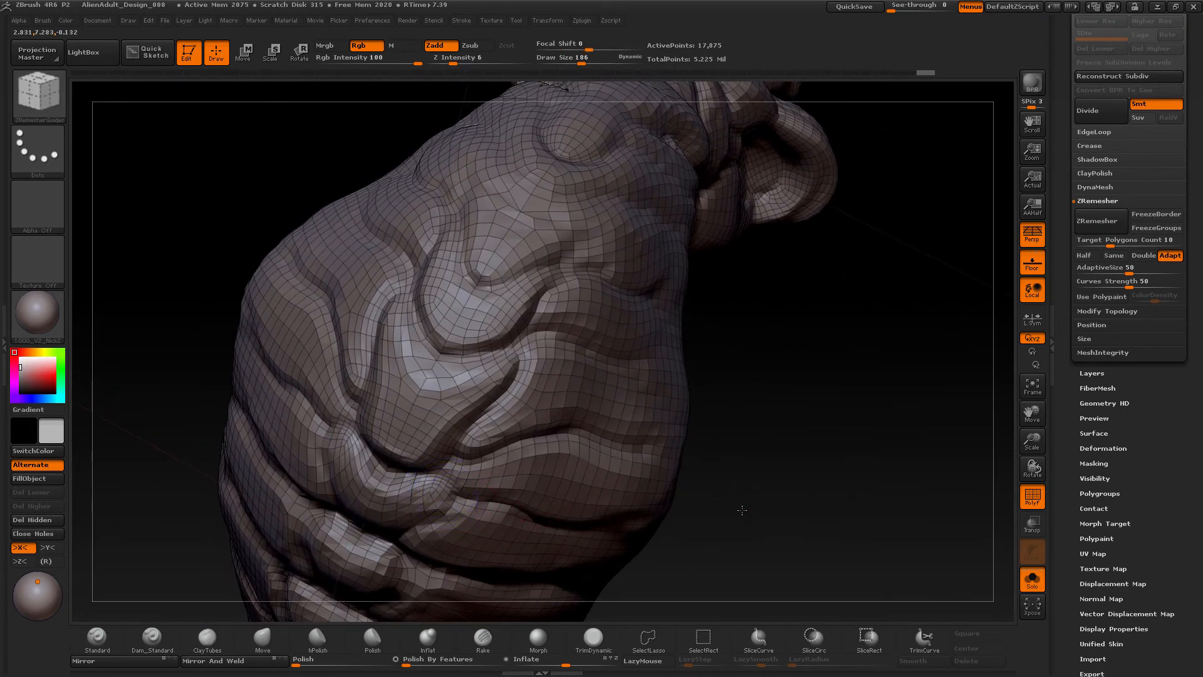
pyautogui.moveTo(744, 509)
pyautogui.mouseDown()
pyautogui.moveTo(671, 526)
pyautogui.moveTo(665, 501)
pyautogui.moveTo(698, 384)
pyautogui.moveTo(727, 396)
pyautogui.moveTo(730, 450)
pyautogui.moveTo(735, 333)
pyautogui.moveTo(736, 403)
pyautogui.moveTo(701, 438)
pyautogui.moveTo(673, 429)
pyautogui.moveTo(757, 424)
pyautogui.moveTo(720, 398)
pyautogui.moveTo(510, 400)
pyautogui.moveTo(727, 443)
pyautogui.moveTo(686, 430)
pyautogui.moveTo(600, 444)
pyautogui.moveTo(652, 499)
pyautogui.moveTo(626, 349)
pyautogui.moveTo(723, 335)
pyautogui.moveTo(718, 321)
pyautogui.moveTo(703, 359)
pyautogui.moveTo(661, 274)
pyautogui.moveTo(717, 263)
pyautogui.moveTo(805, 376)
pyautogui.moveTo(773, 444)
pyautogui.moveTo(780, 433)
pyautogui.mouseUp()
# - Subdivide the remeshed body to level 3, keeping the Body-DM subtool as the projection source
pyautogui.scroll(2, 1097, 76)
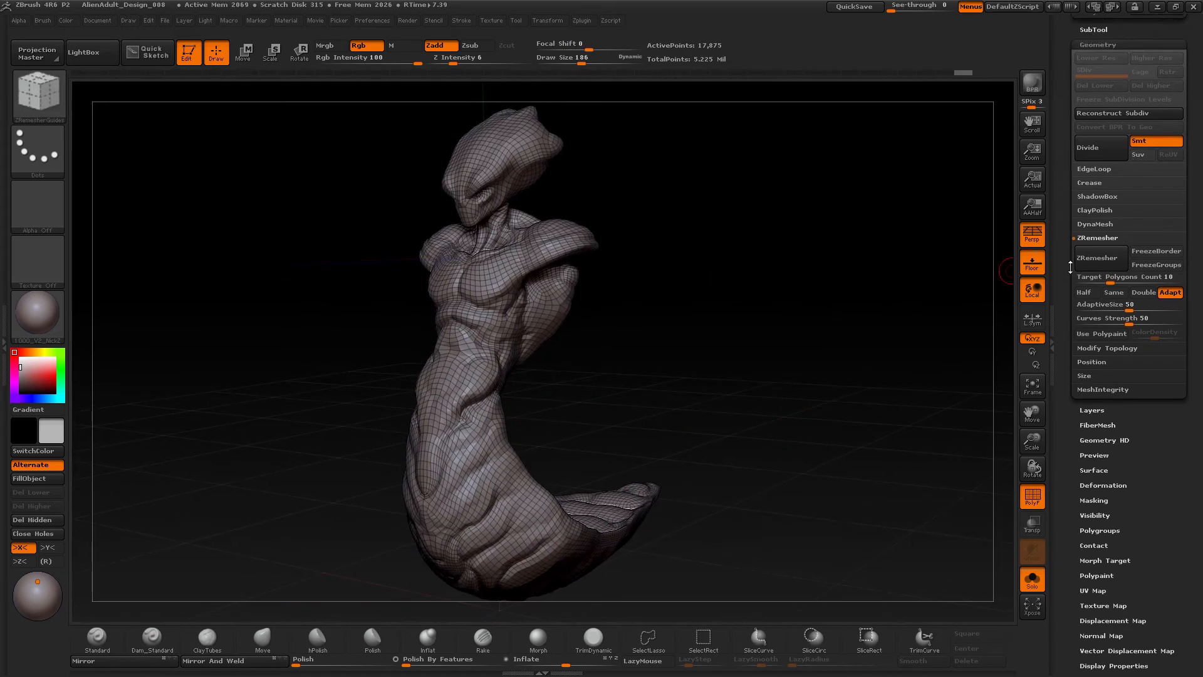
pyautogui.click(1099, 80)
pyautogui.click(1095, 65)
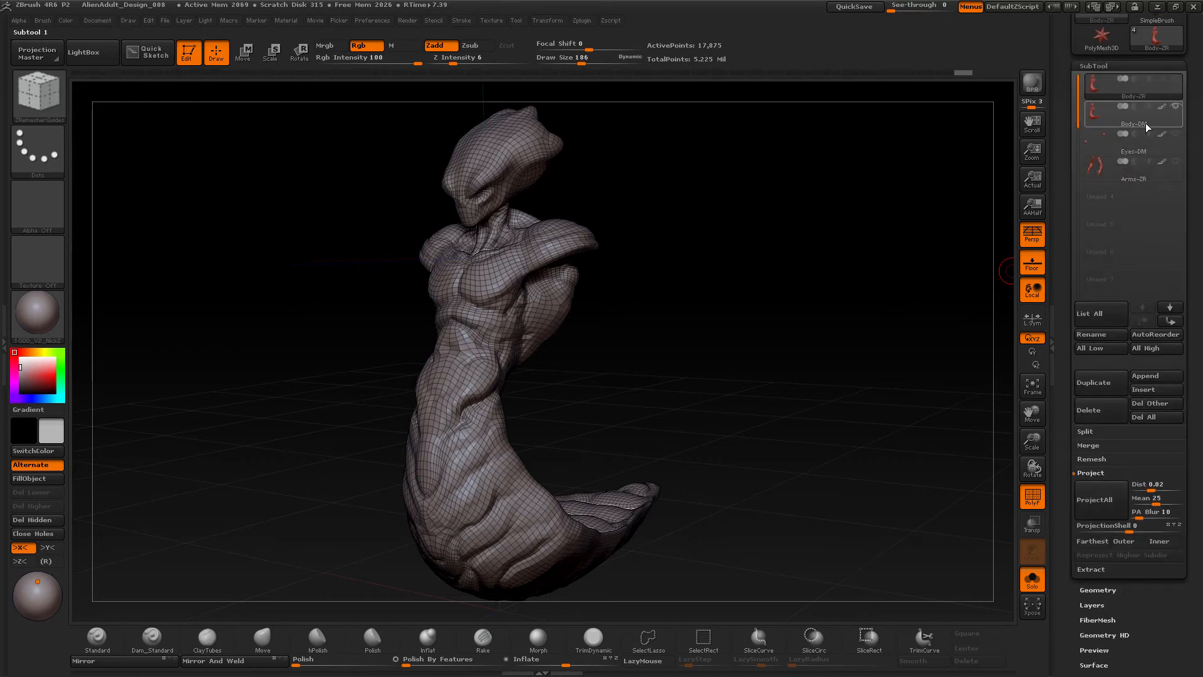
pyautogui.moveTo(1181, 113)
pyautogui.hotkey('ctrl', 'd')
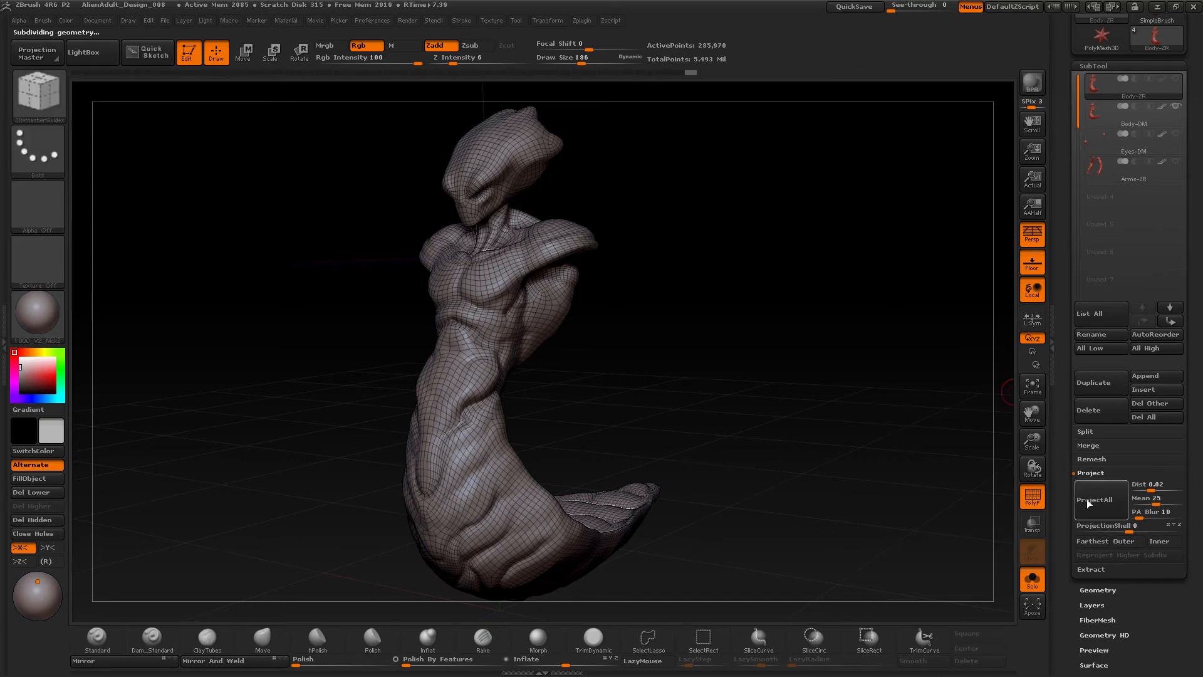
pyautogui.click(1088, 589)
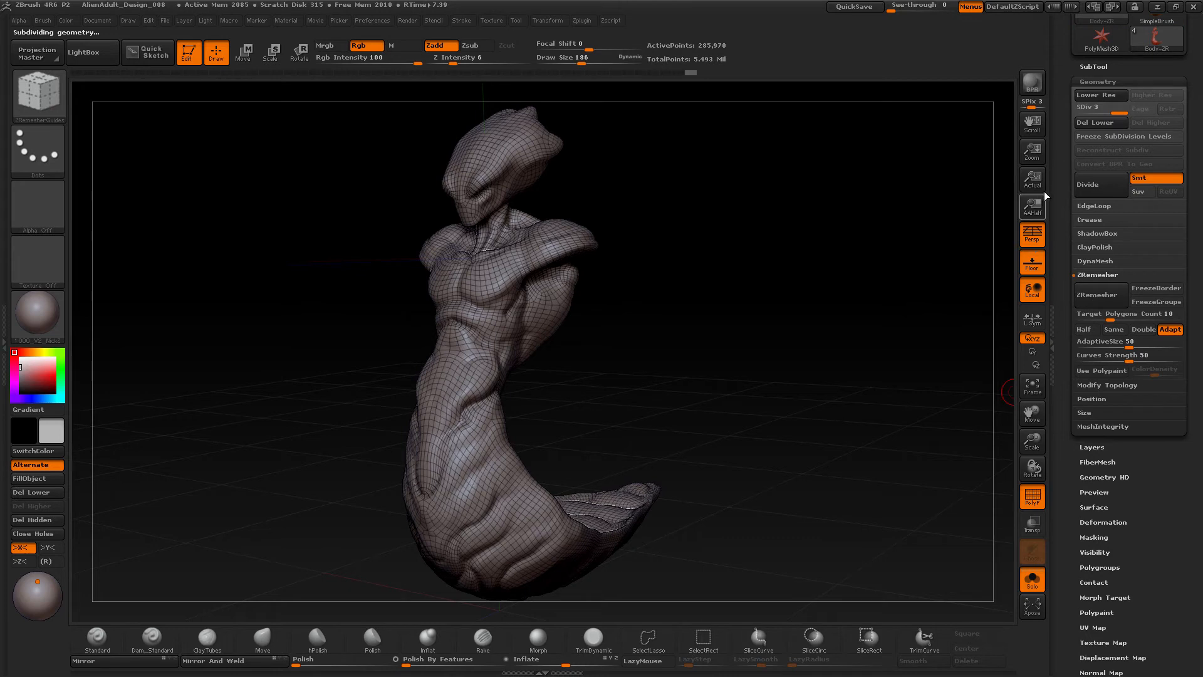
# - Project the Body-DM detail onto Body-ZR with ProjectAll, including the PolyPaint data
pyautogui.click(1086, 68)
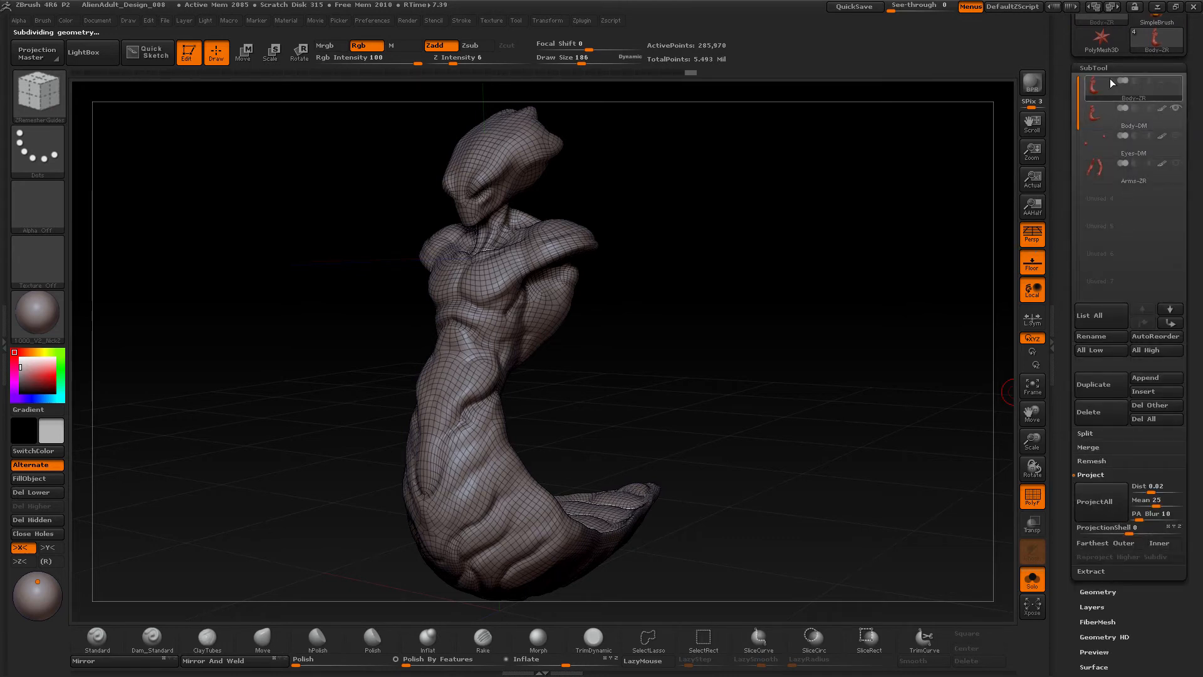
pyautogui.click(1112, 506)
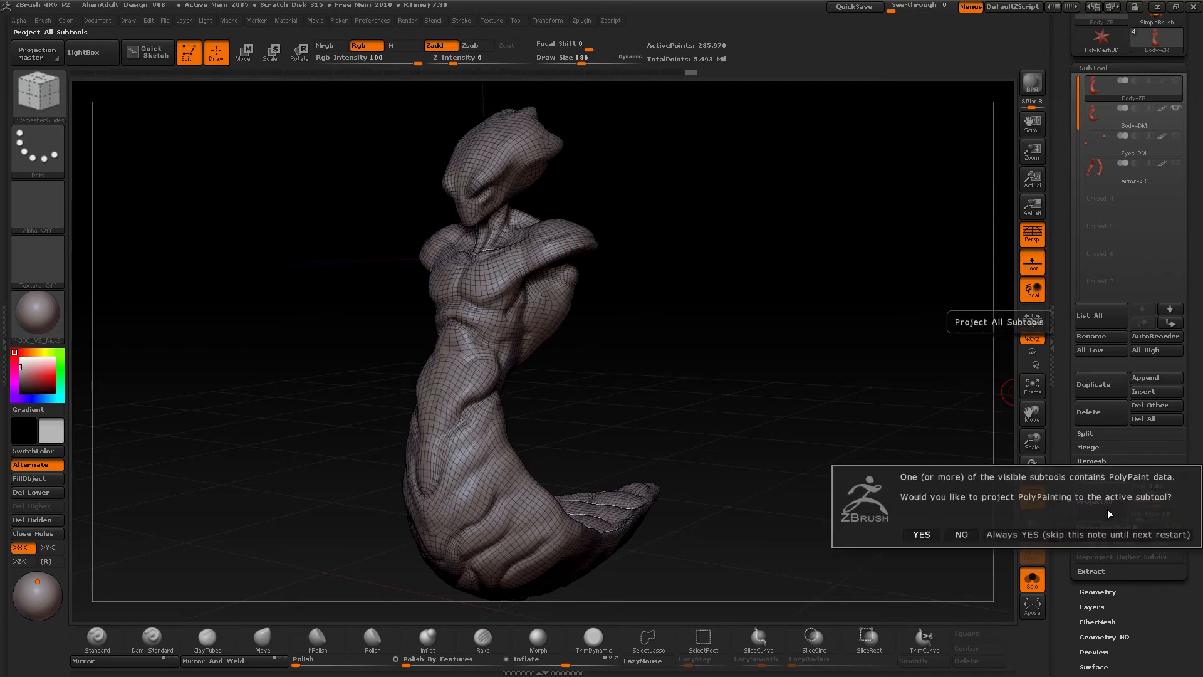
pyautogui.click(937, 532)
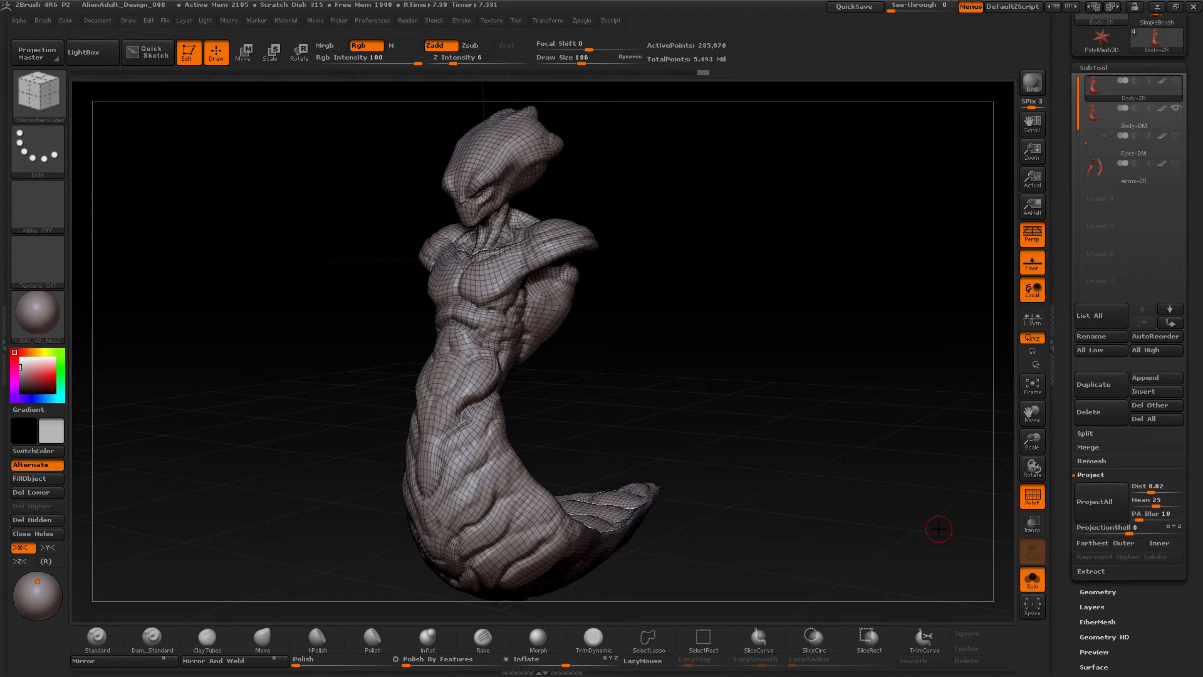
# - Turn off the polyframe and examine the projected detail on the belly, chest, head and back
pyautogui.click(1032, 496)
pyautogui.keyDown('alt'); pyautogui.moveTo(696, 417); pyautogui.dragTo(725, 432); pyautogui.keyUp('alt')
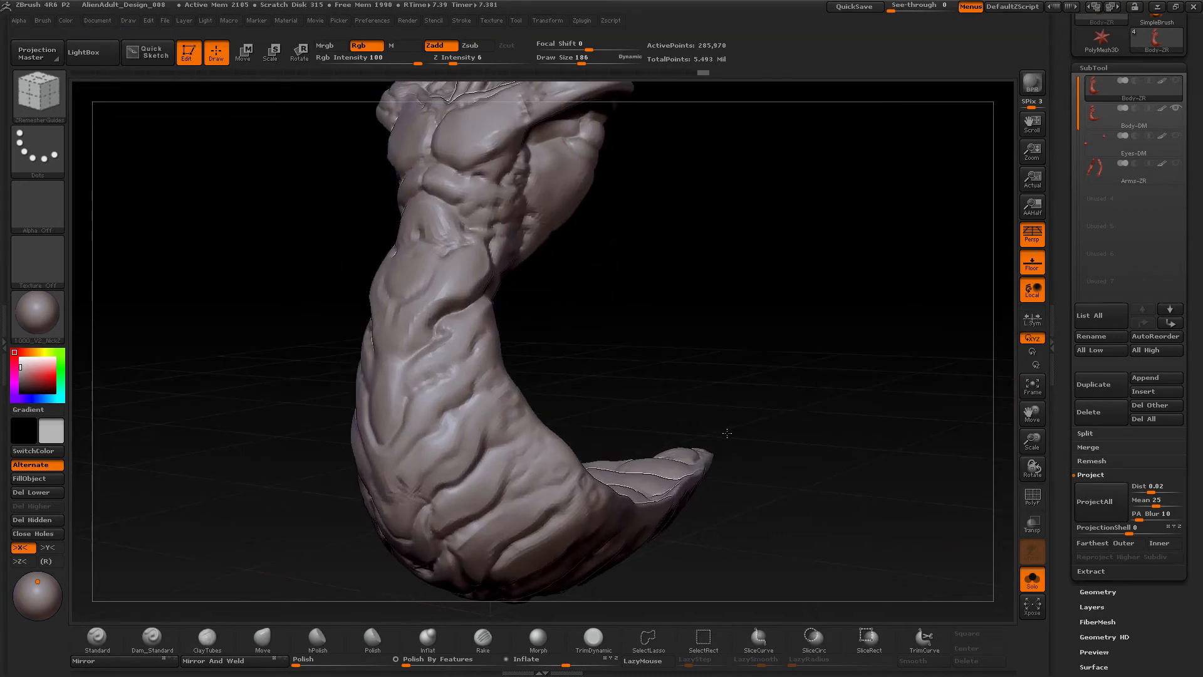
pyautogui.keyDown('alt'); pyautogui.moveTo(724, 356); pyautogui.dragTo(741, 495); pyautogui.keyUp('alt')
pyautogui.keyDown('alt'); pyautogui.moveTo(712, 428); pyautogui.dragTo(727, 450); pyautogui.keyUp('alt')
pyautogui.keyDown('alt'); pyautogui.moveTo(732, 404); pyautogui.dragTo(728, 477); pyautogui.keyUp('alt')
pyautogui.keyDown('alt'); pyautogui.moveTo(724, 546); pyautogui.dragTo(601, 463); pyautogui.keyUp('alt')
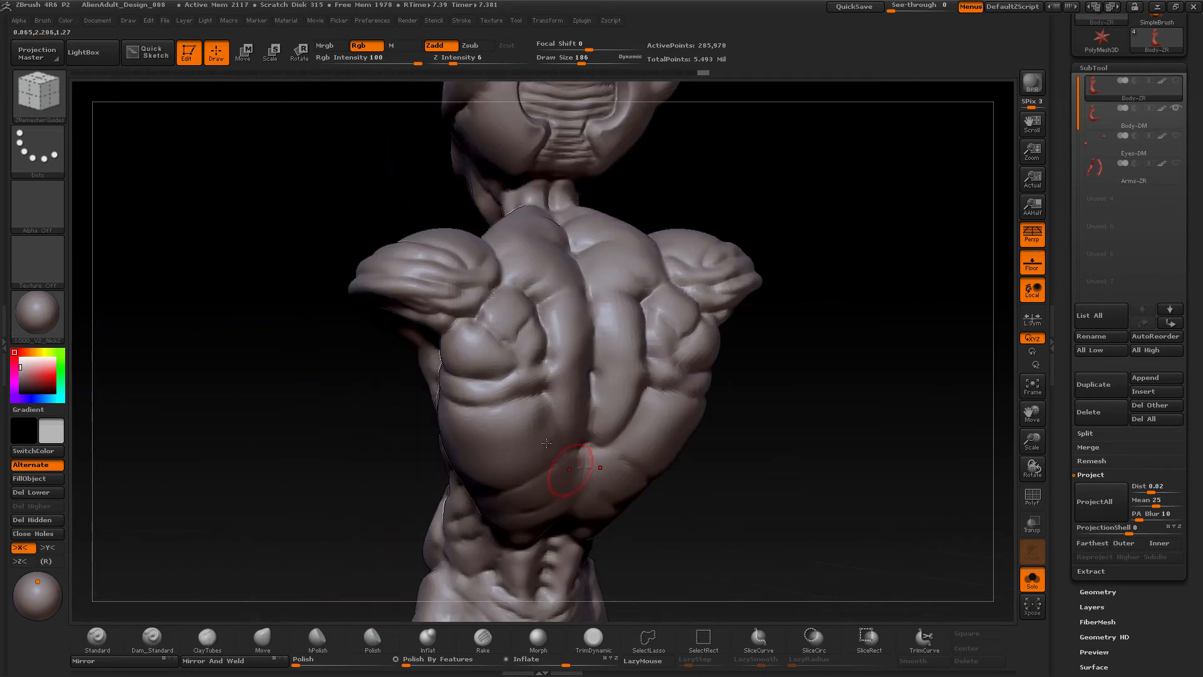
pyautogui.moveTo(686, 520)
pyautogui.mouseDown()
pyautogui.moveTo(674, 526)
pyautogui.moveTo(727, 534)
pyautogui.moveTo(755, 465)
pyautogui.moveTo(760, 497)
pyautogui.moveTo(746, 396)
pyautogui.moveTo(708, 490)
pyautogui.moveTo(739, 505)
pyautogui.moveTo(746, 471)
pyautogui.mouseUp()
# - Subdivide the body to level 4 and project the Body-DM detail onto it again
pyautogui.press('ctrl')
pyautogui.hotkey('ctrl', 'd')
pyautogui.click(1104, 509)
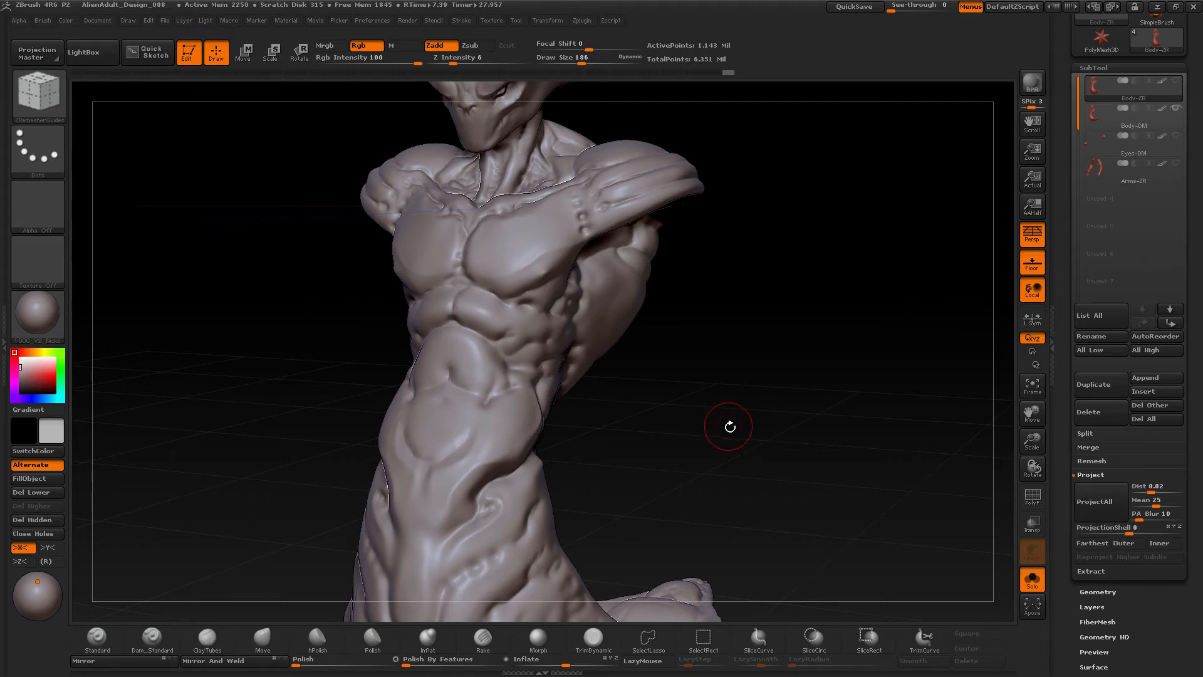
# - Subdivide the body to level 5, project the original detail onto it, and open the geometry settings
pyautogui.moveTo(731, 421); pyautogui.dragTo(709, 448)
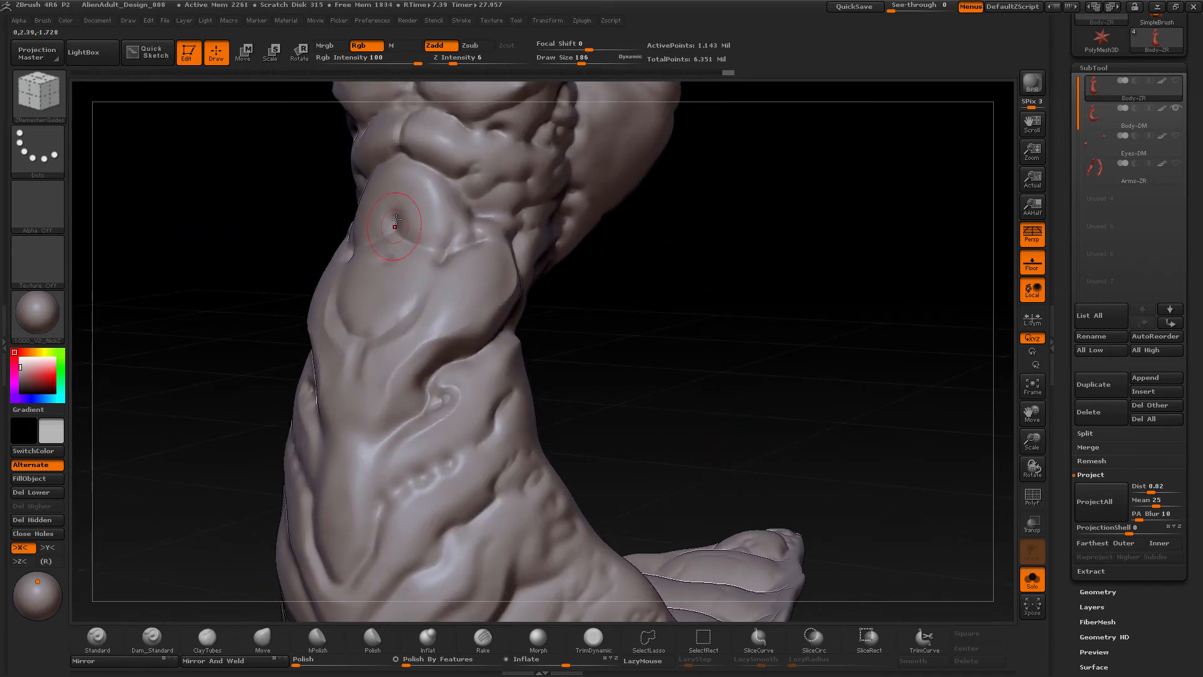
pyautogui.moveTo(617, 352); pyautogui.dragTo(688, 390)
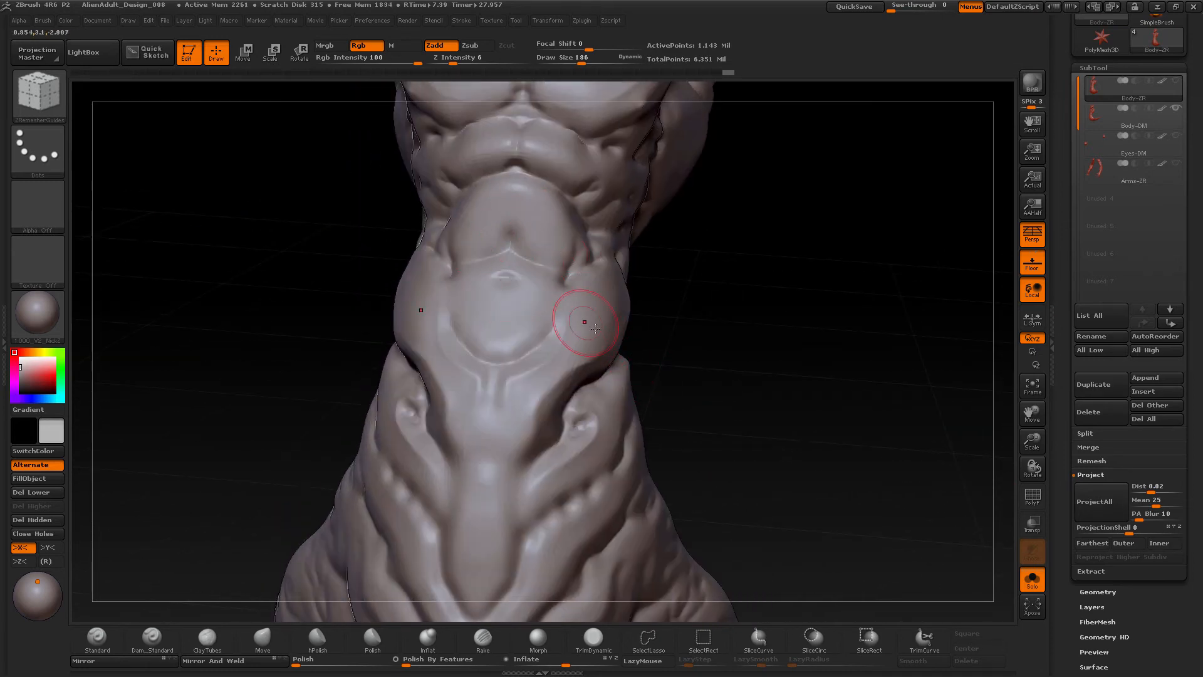
pyautogui.hotkey('ctrl', 'd')
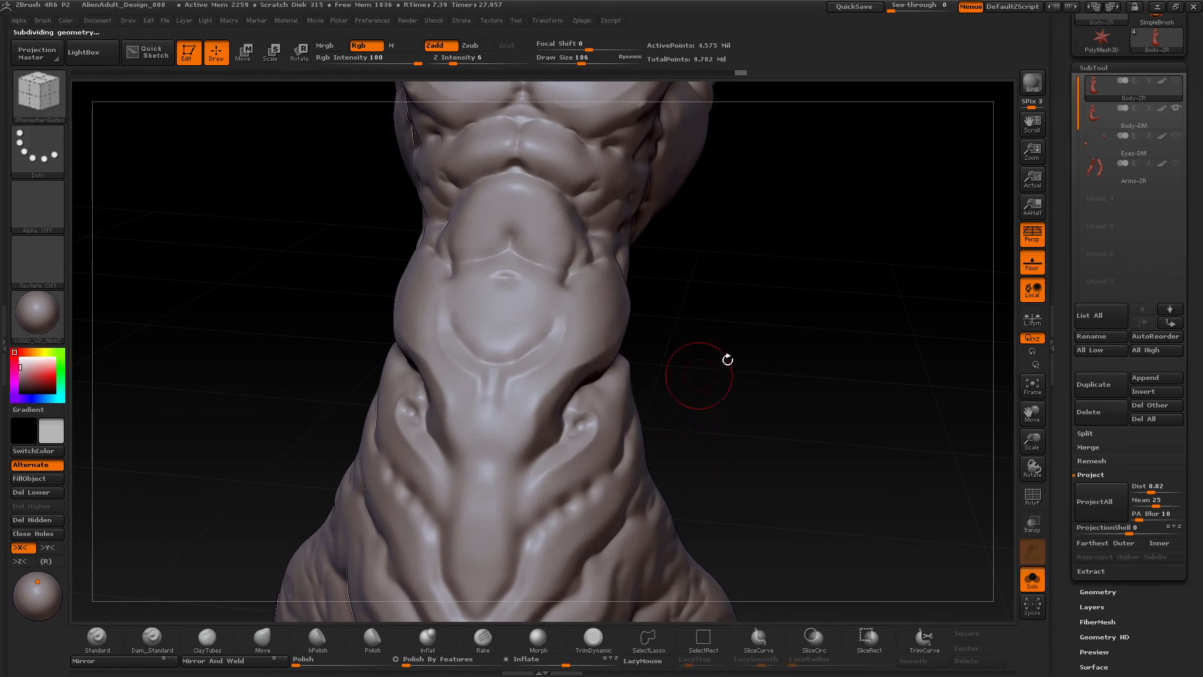
pyautogui.click(1096, 506)
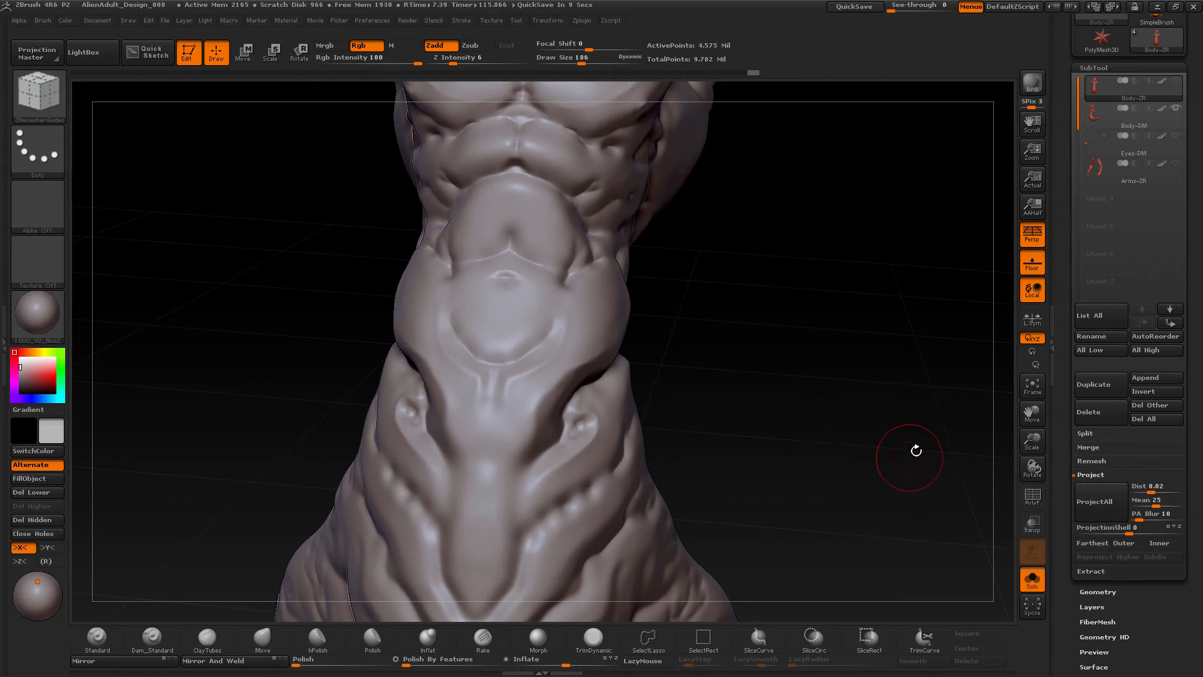
pyautogui.moveTo(1066, 501); pyautogui.dragTo(1077, 441)
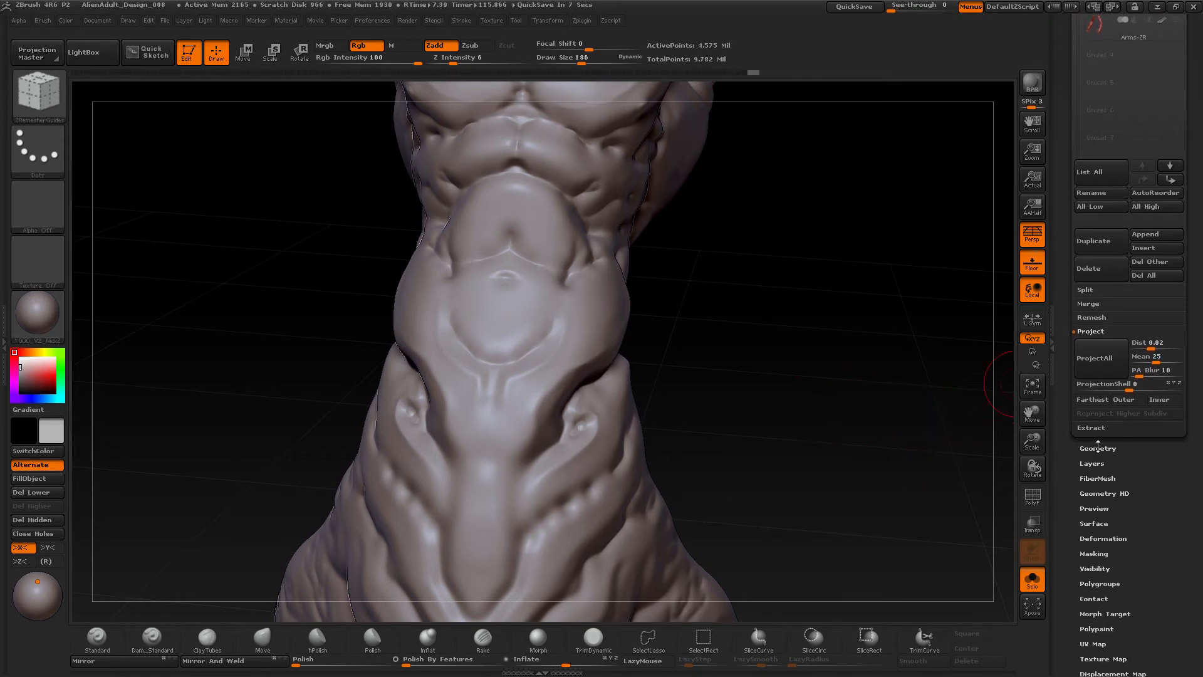
pyautogui.click(1098, 448)
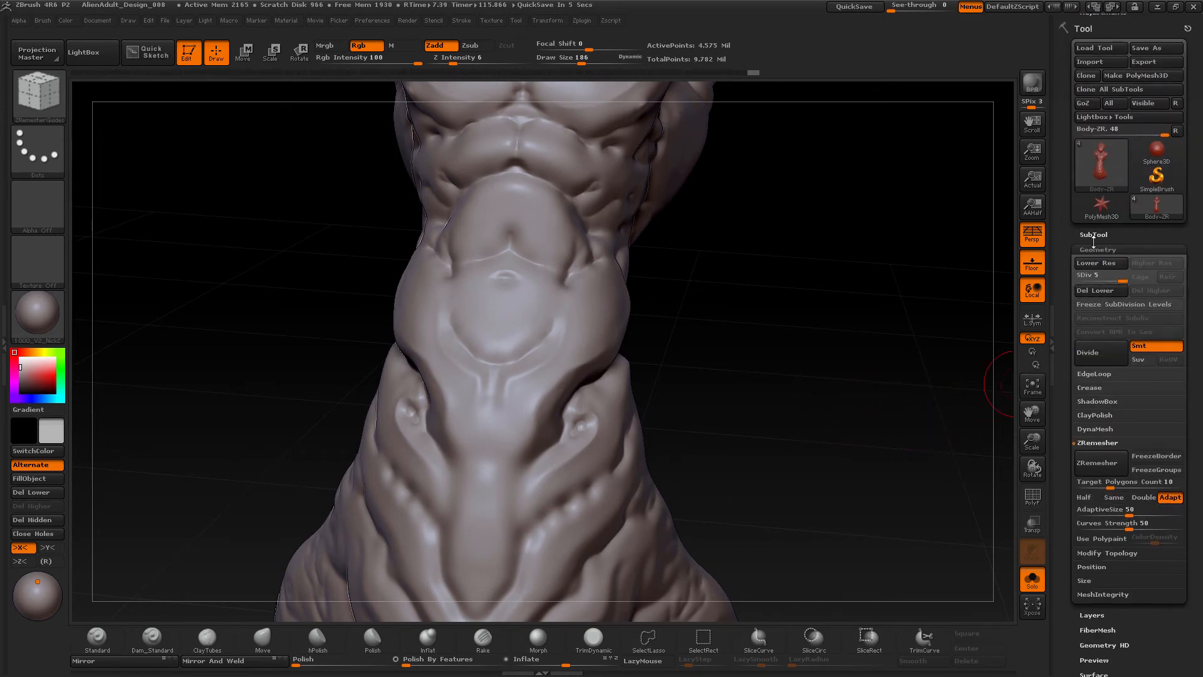
# - Turn on the polyframe and lower the body to subdivision level 1 to examine its base topology and shaded form
pyautogui.click(1093, 249)
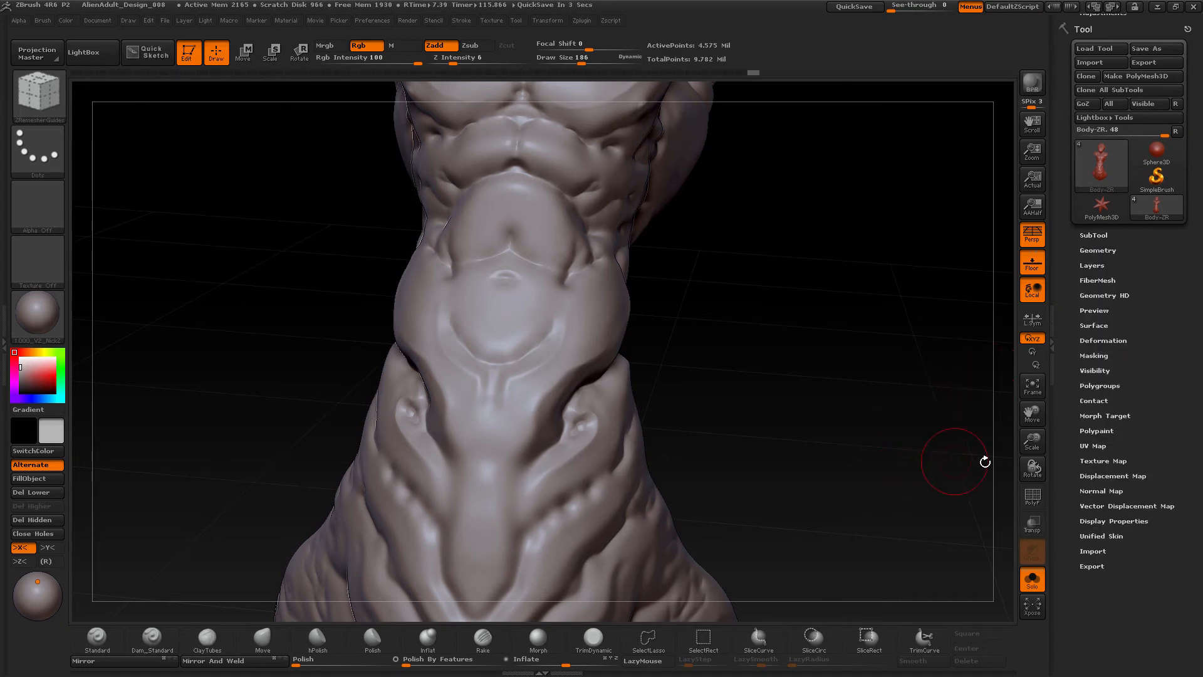
pyautogui.hotkey('shift', 'f')
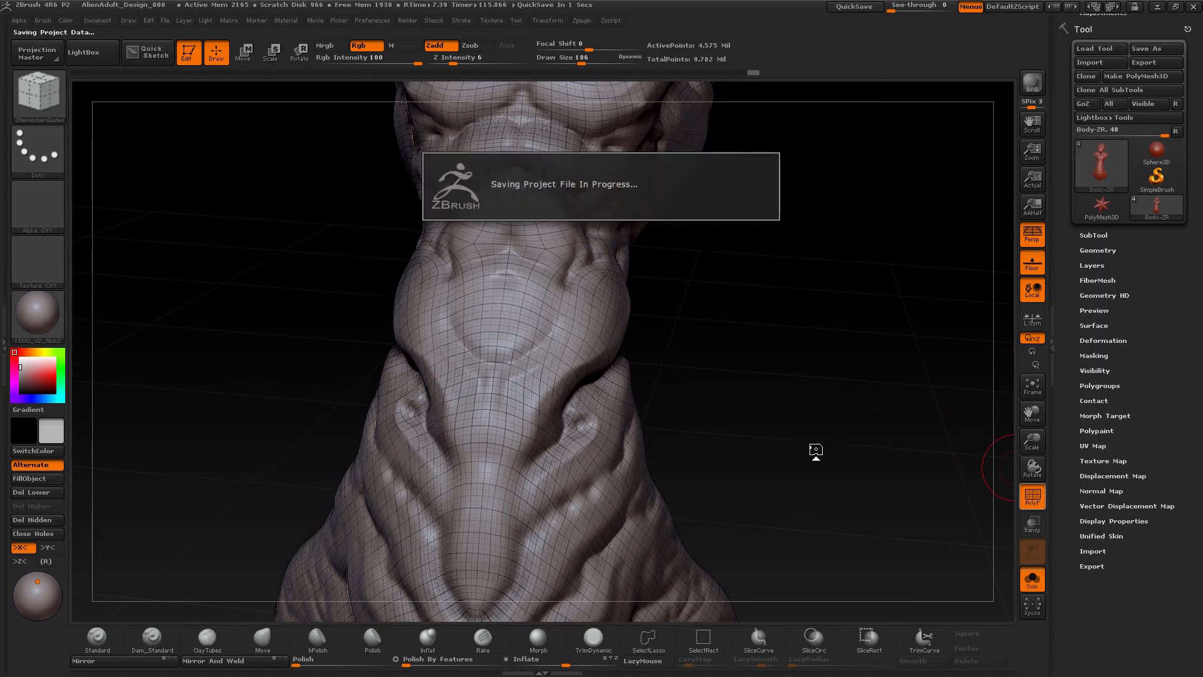
pyautogui.moveTo(814, 455)
pyautogui.mouseDown()
pyautogui.moveTo(799, 456)
pyautogui.moveTo(800, 402)
pyautogui.moveTo(793, 432)
pyautogui.mouseUp()
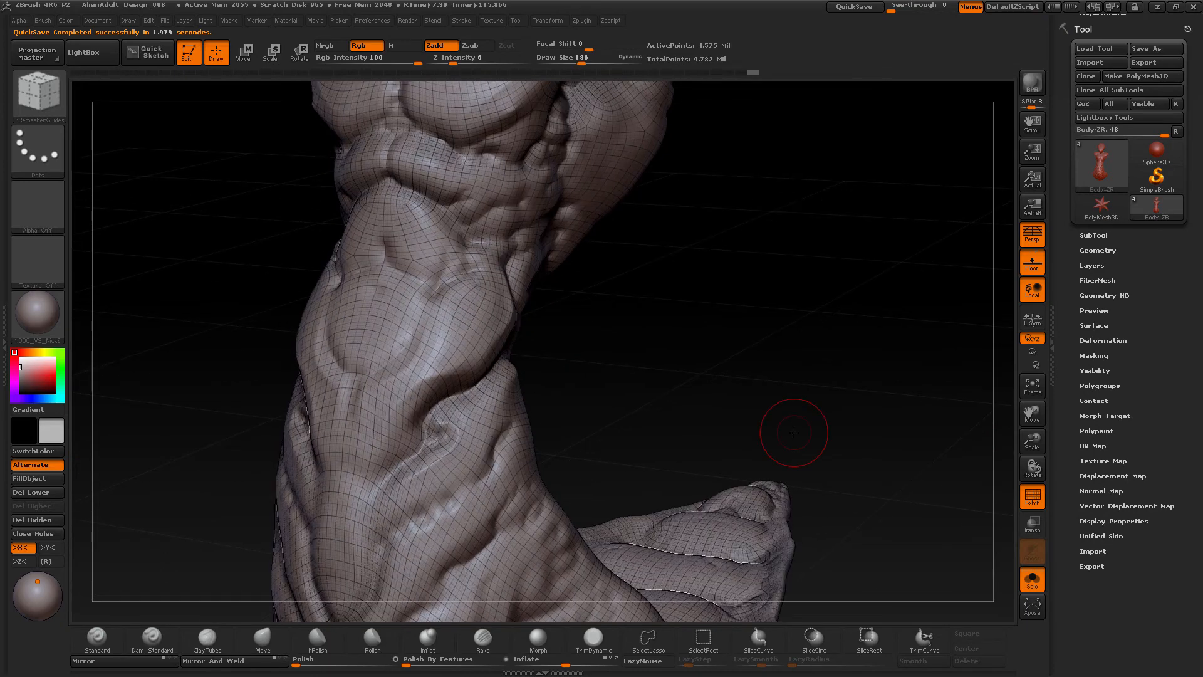
pyautogui.press('shift')
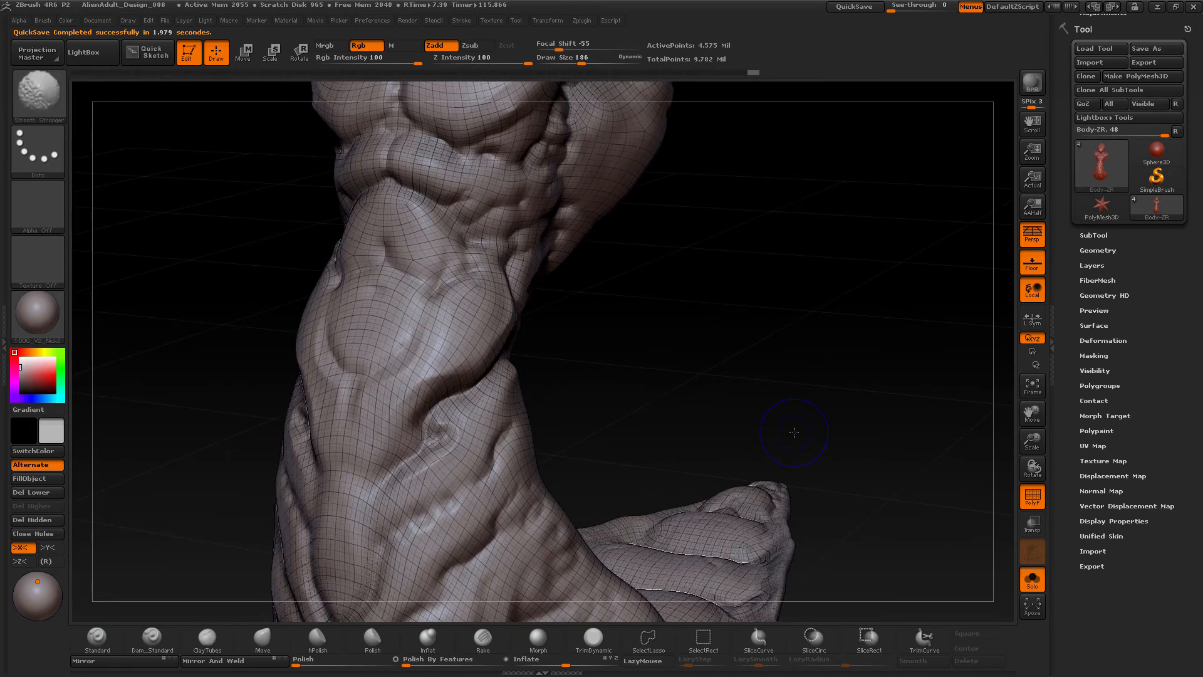
pyautogui.hotkey('shift', 'd')
pyautogui.hotkey('shift', 'd')
pyautogui.hotkey('shift', 'd')
pyautogui.hotkey('shift', 'd')
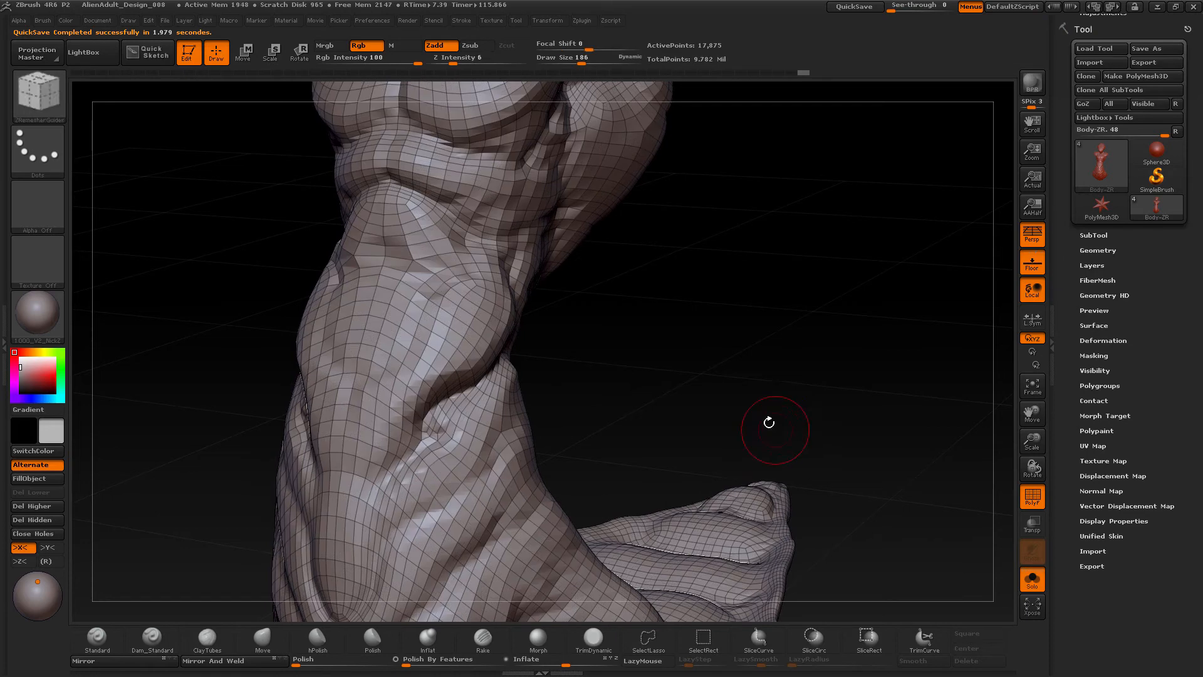
pyautogui.click(1033, 498)
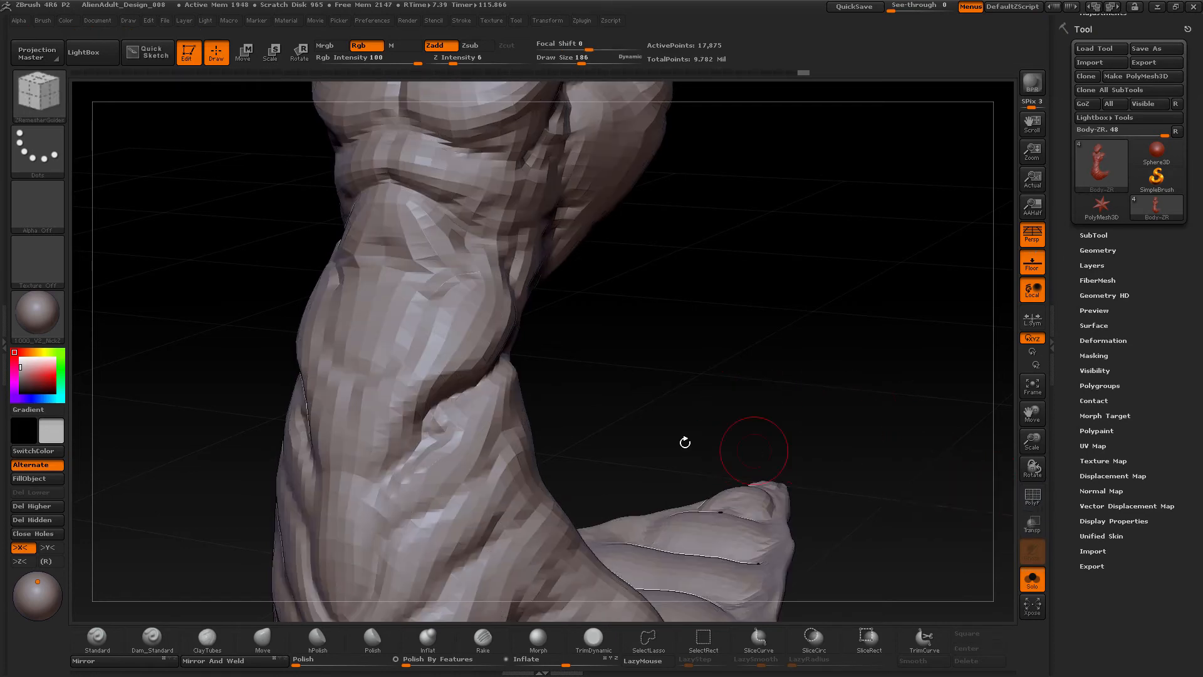
pyautogui.click(1033, 498)
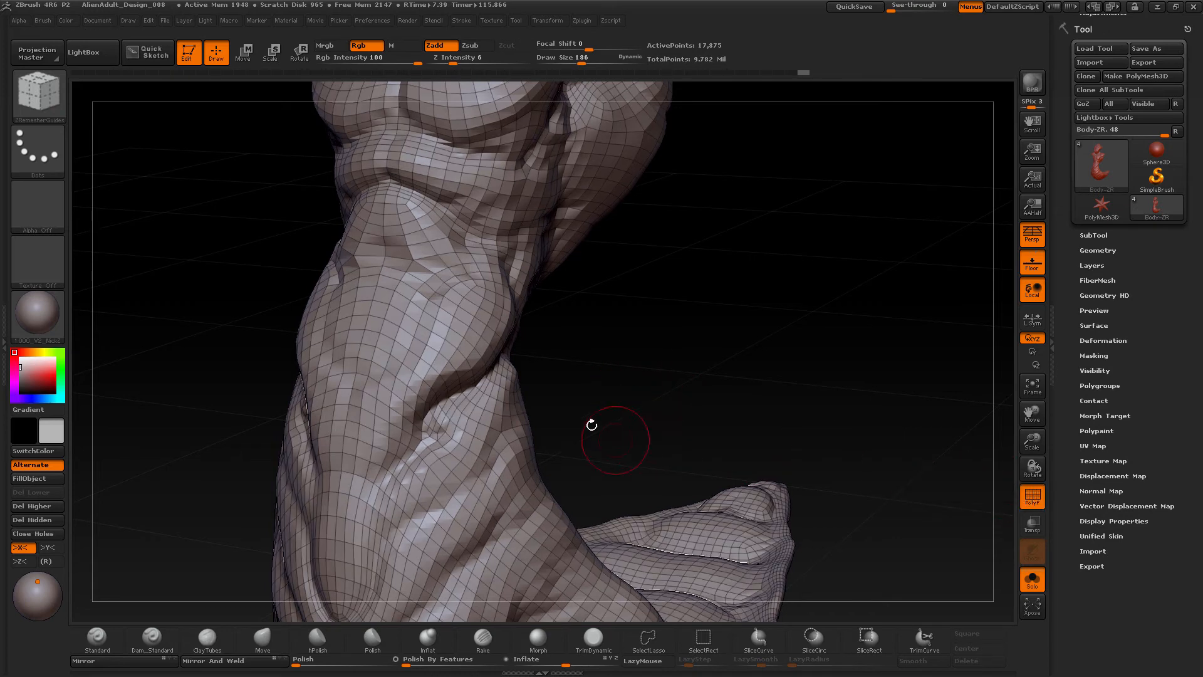
# - Step the body back up to subdivision level 5 and examine the mesh flow over the torso, head and shoulder
pyautogui.press('d')
pyautogui.press('d')
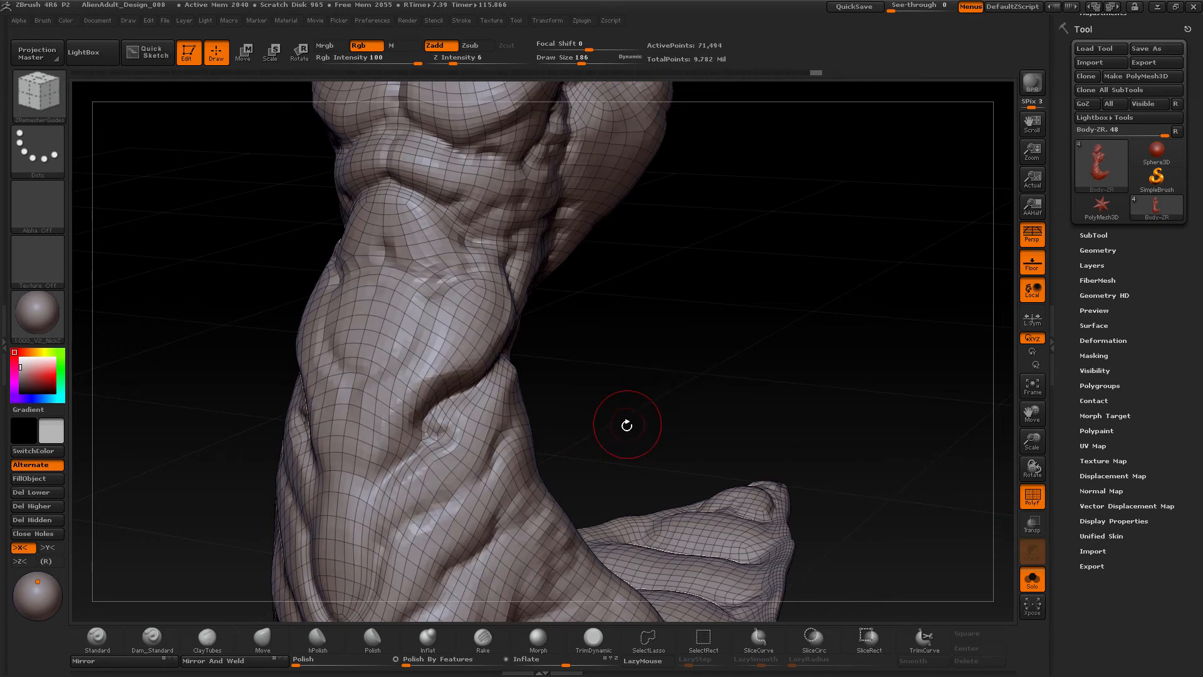
pyautogui.press('d')
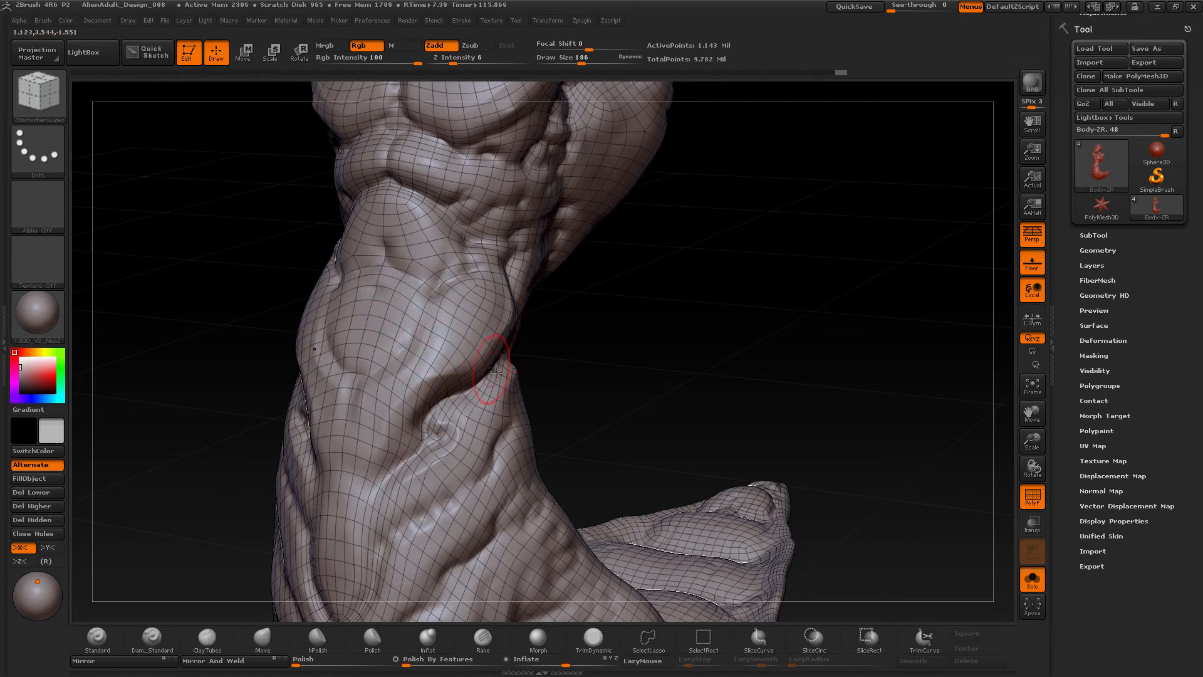
pyautogui.press('d')
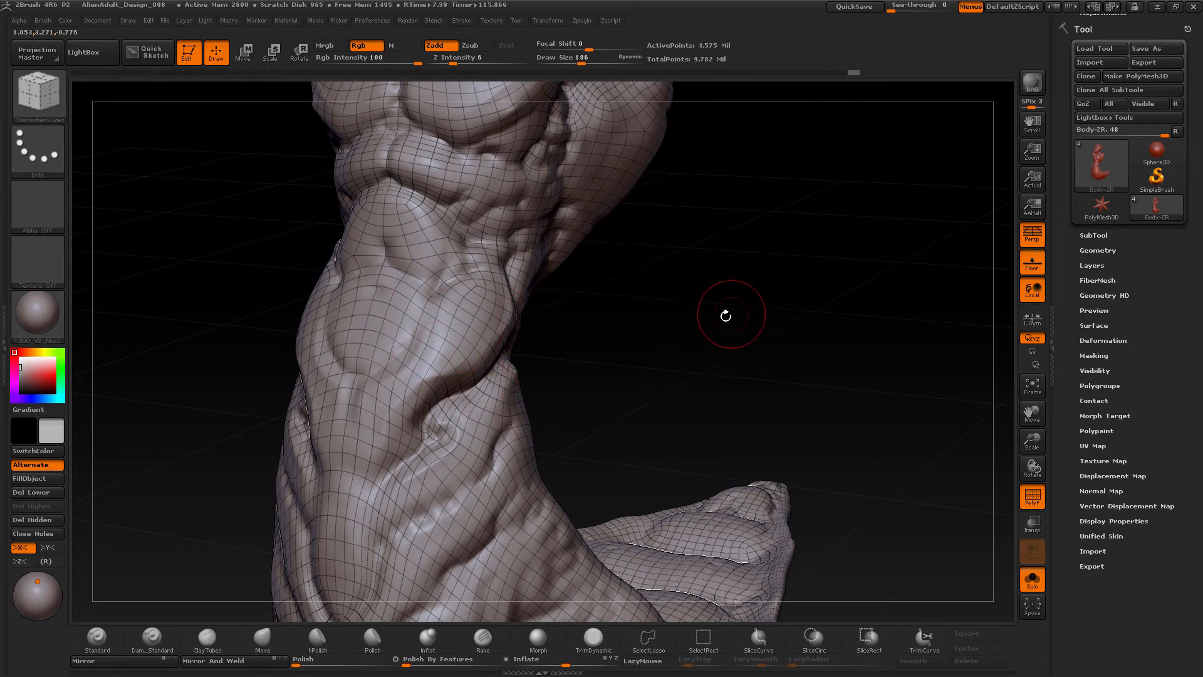
pyautogui.moveTo(730, 317)
pyautogui.mouseDown()
pyautogui.moveTo(731, 393)
pyautogui.moveTo(771, 459)
pyautogui.moveTo(757, 463)
pyautogui.moveTo(784, 460)
pyautogui.mouseUp()
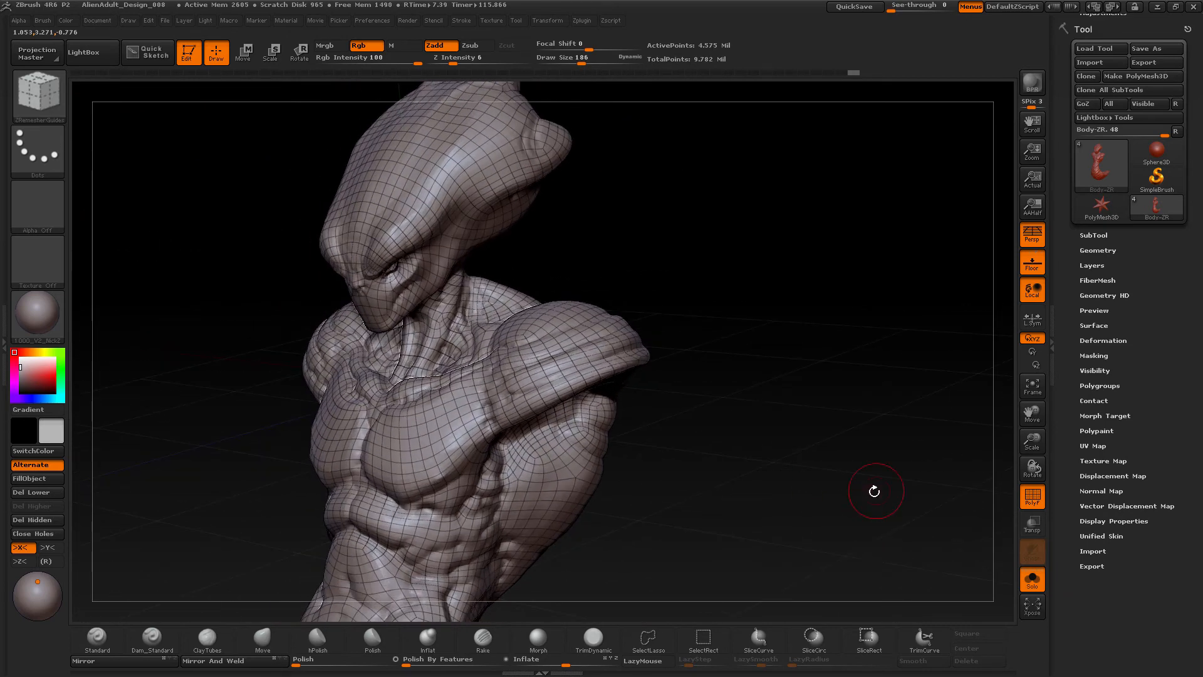
pyautogui.click(1032, 498)
pyautogui.click(1032, 497)
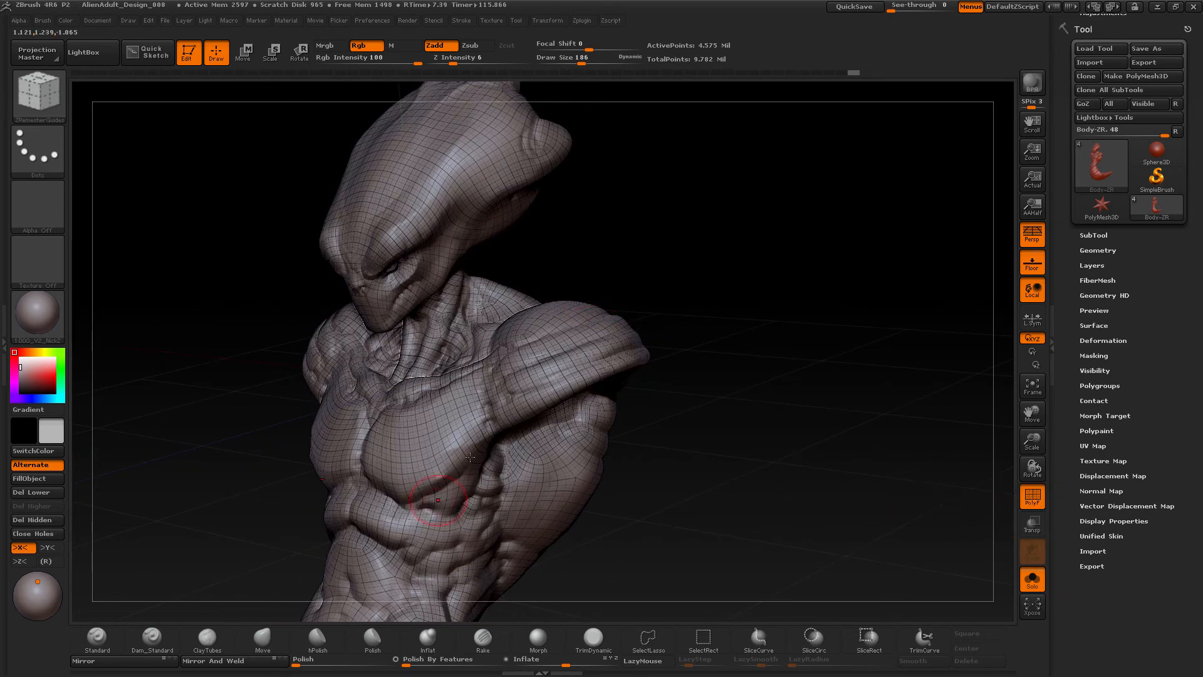
pyautogui.keyDown('alt'); pyautogui.moveTo(714, 436); pyautogui.dragTo(715, 419); pyautogui.keyUp('alt')
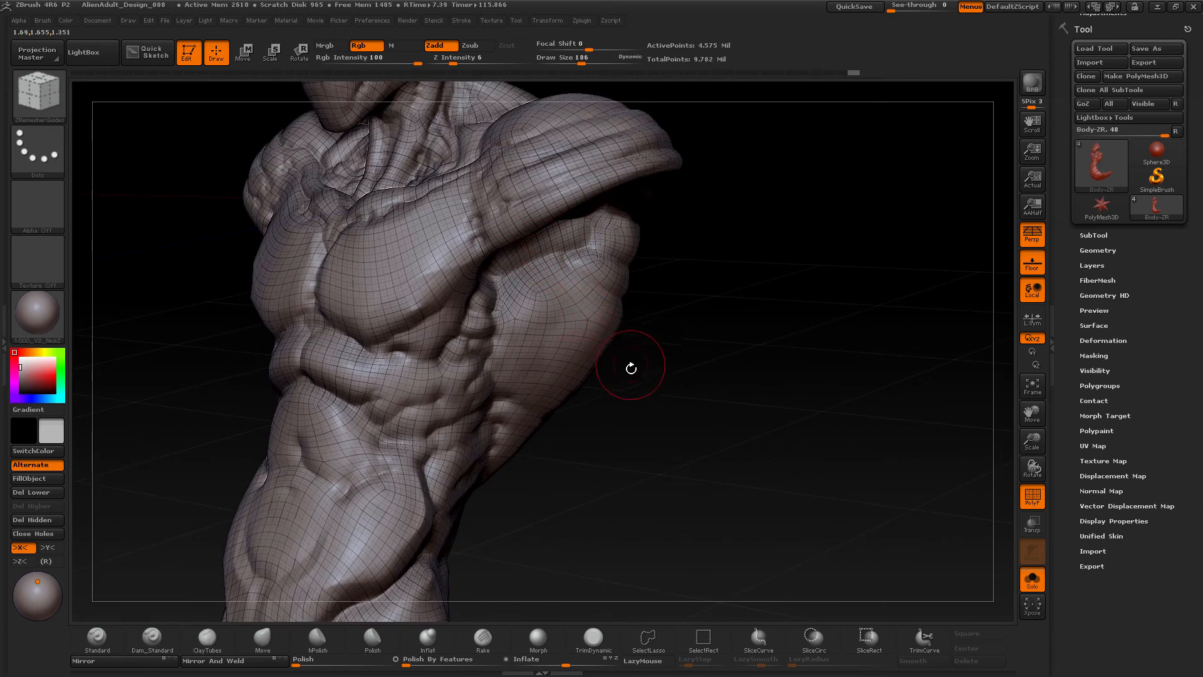
# - Return the body to subdivision level 1 and compare the upper torso with and without the polyframe
pyautogui.press('shift')
pyautogui.hotkey('shift', 'd')
pyautogui.hotkey('shift', 'd')
pyautogui.hotkey('shift', 'd')
pyautogui.hotkey('shift', 'd')
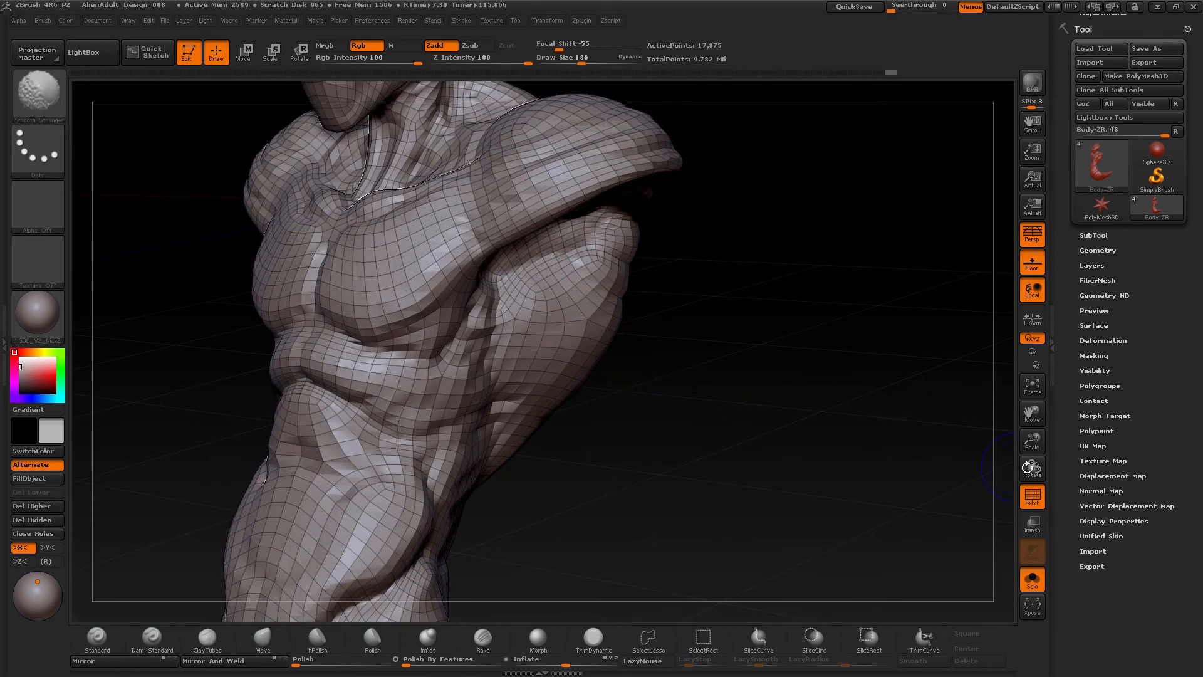
pyautogui.click(1035, 497)
pyautogui.click(1035, 498)
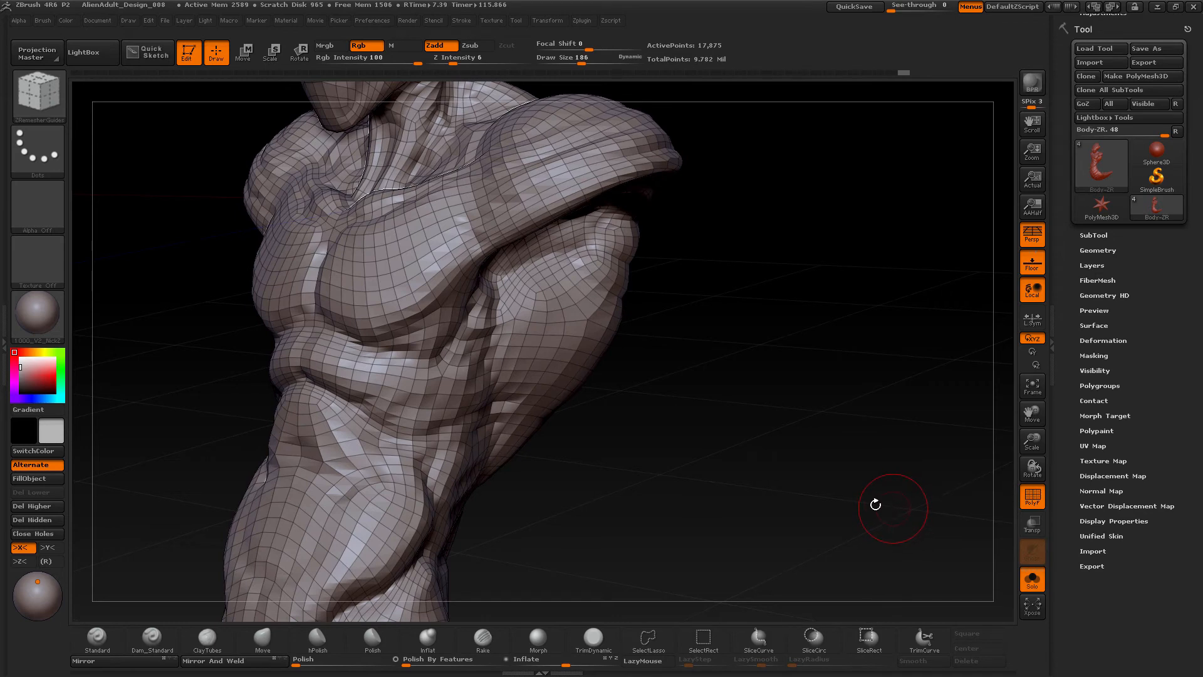
# - Raise the body through its subdivision levels to level 5 and examine the restored chest and side detail
pyautogui.press('d')
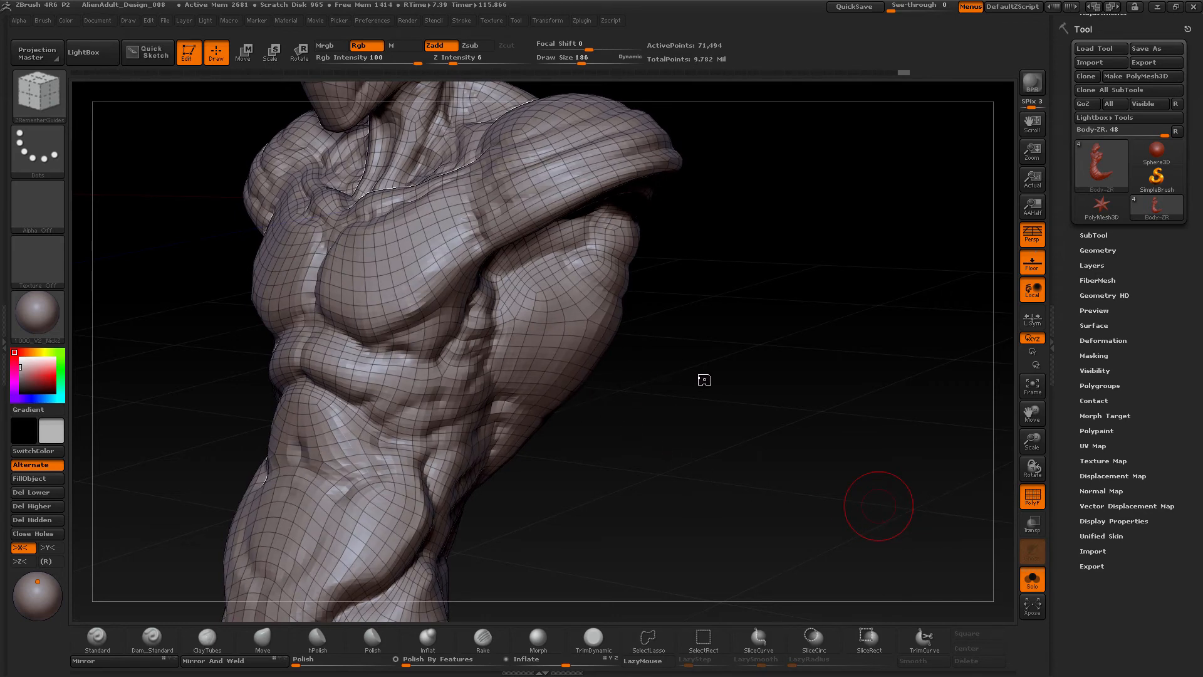
pyautogui.press('d')
pyautogui.press('d')
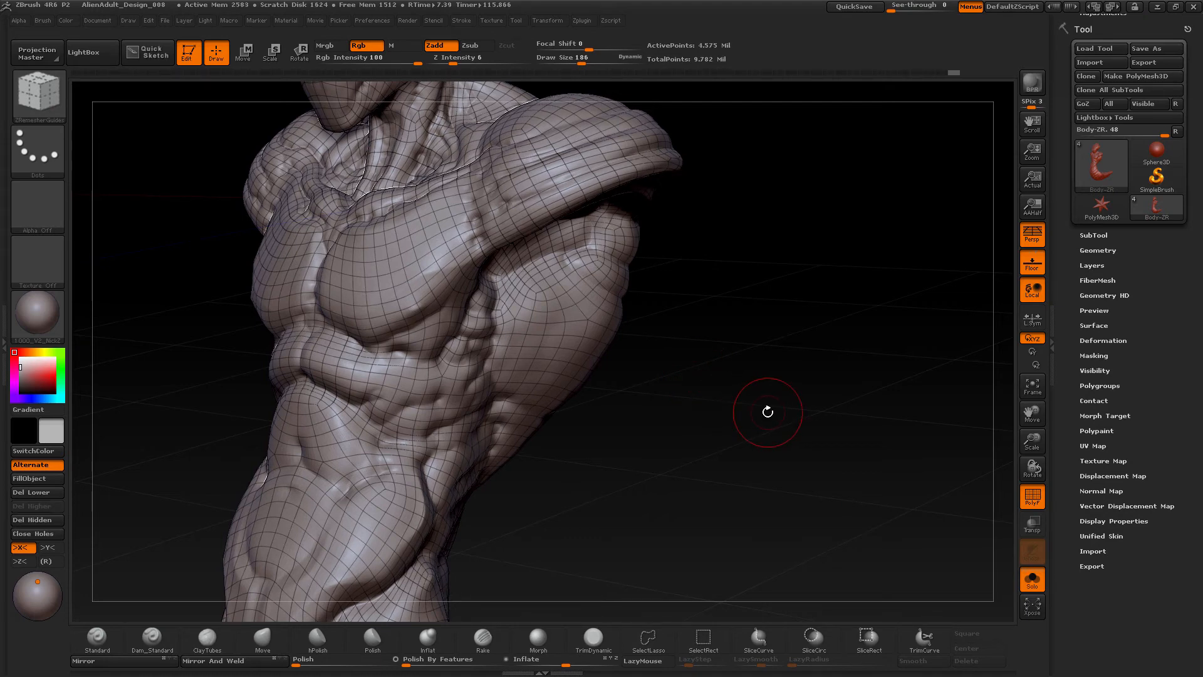
pyautogui.press('d')
pyautogui.moveTo(777, 421)
pyautogui.mouseDown()
pyautogui.moveTo(694, 429)
pyautogui.moveTo(730, 435)
pyautogui.moveTo(720, 472)
pyautogui.moveTo(720, 401)
pyautogui.moveTo(775, 443)
pyautogui.mouseUp()
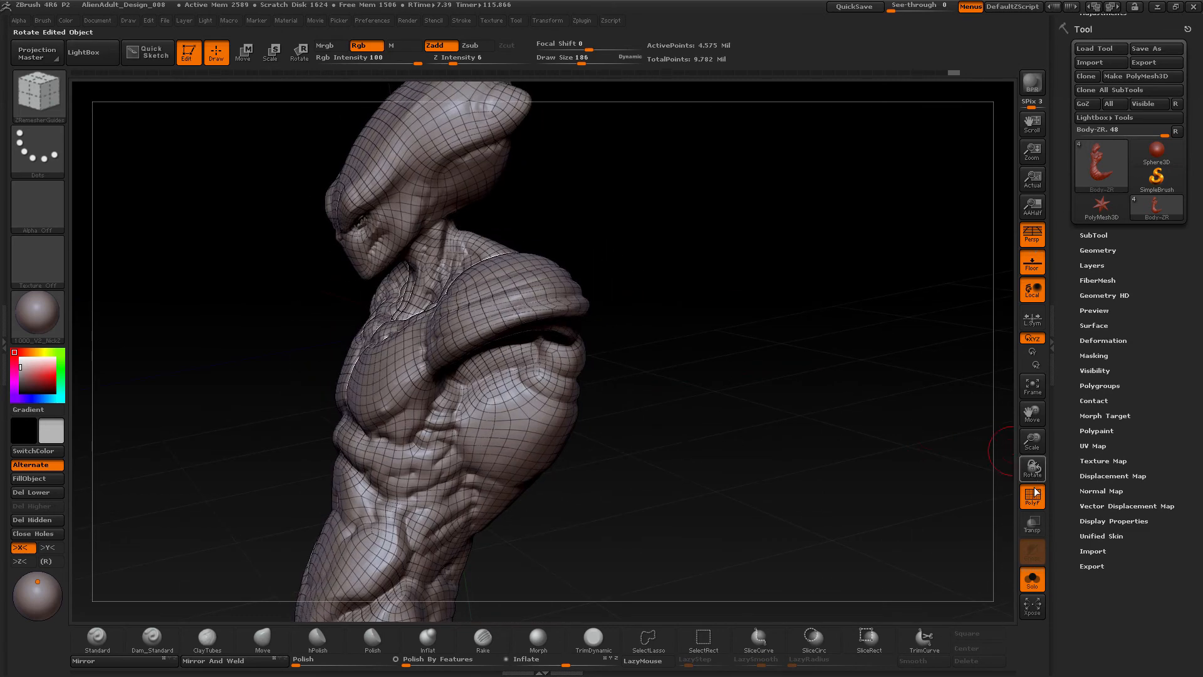
# - Turn off the polyframe and examine the whole projected body from the side and the front
pyautogui.hotkey('shift', 'f')
pyautogui.moveTo(878, 478)
pyautogui.mouseDown()
pyautogui.moveTo(776, 508)
pyautogui.moveTo(815, 176)
pyautogui.mouseUp()
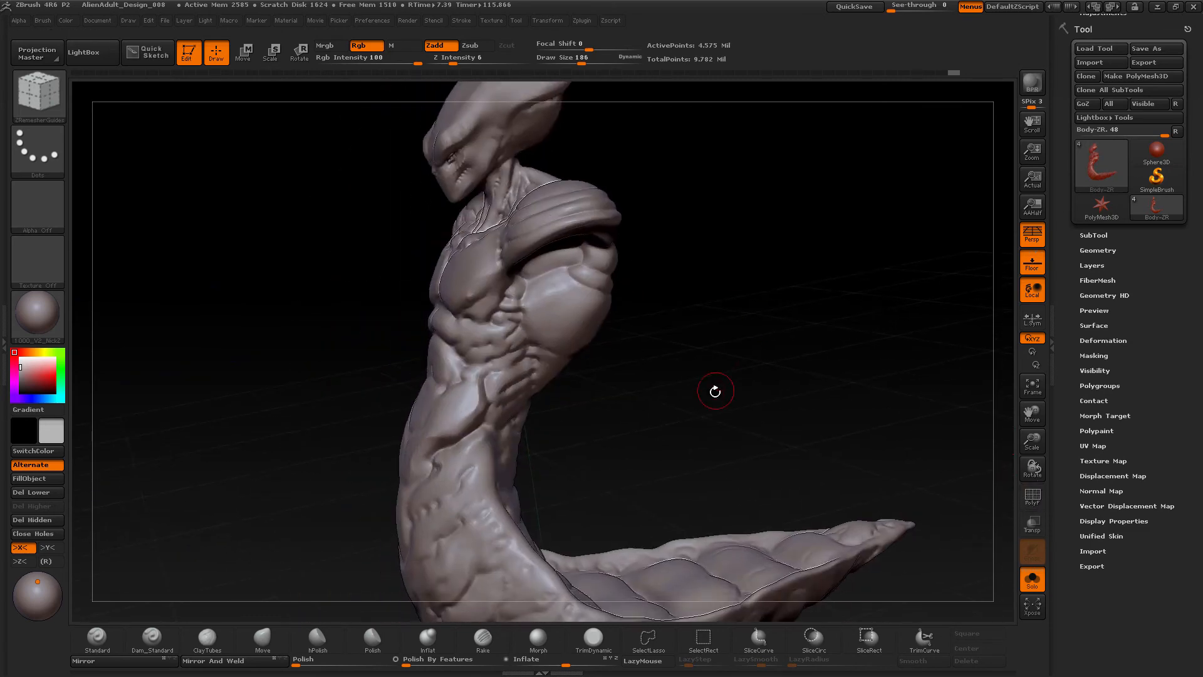
pyautogui.keyDown('shift'); pyautogui.moveTo(714, 392); pyautogui.dragTo(744, 392); pyautogui.keyUp('shift')
pyautogui.moveTo(833, 405); pyautogui.dragTo(817, 411)
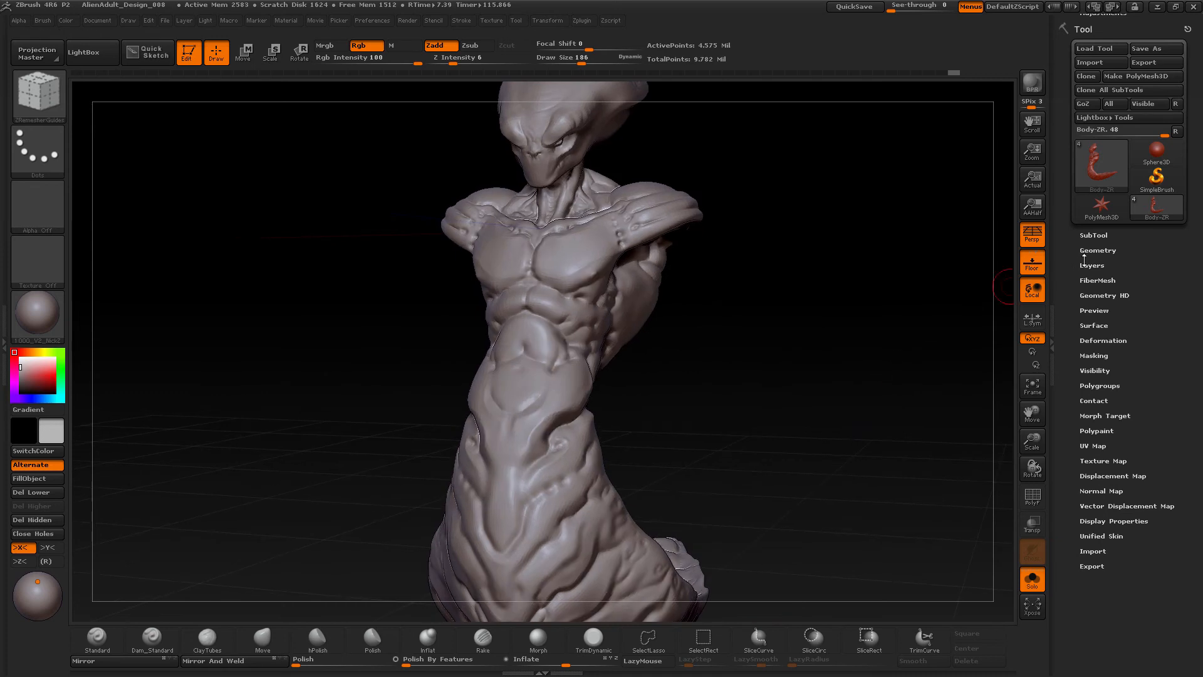
# - Delete the original Body-DM subtool
pyautogui.click(1093, 235)
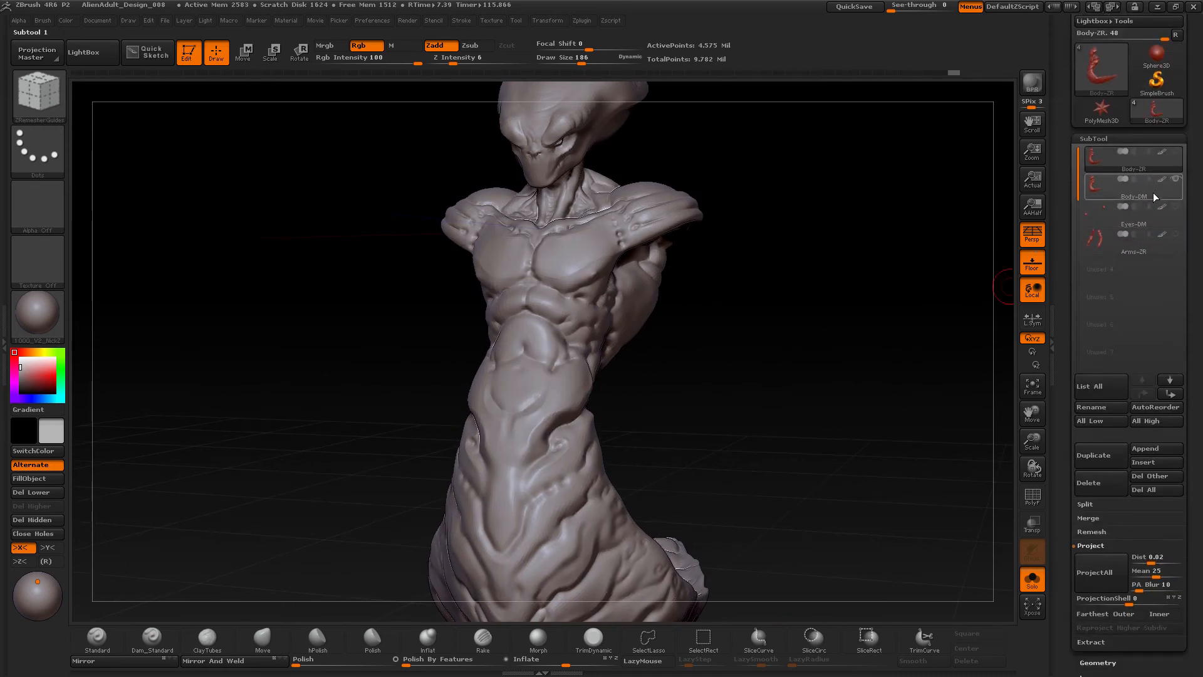
pyautogui.click(1103, 191)
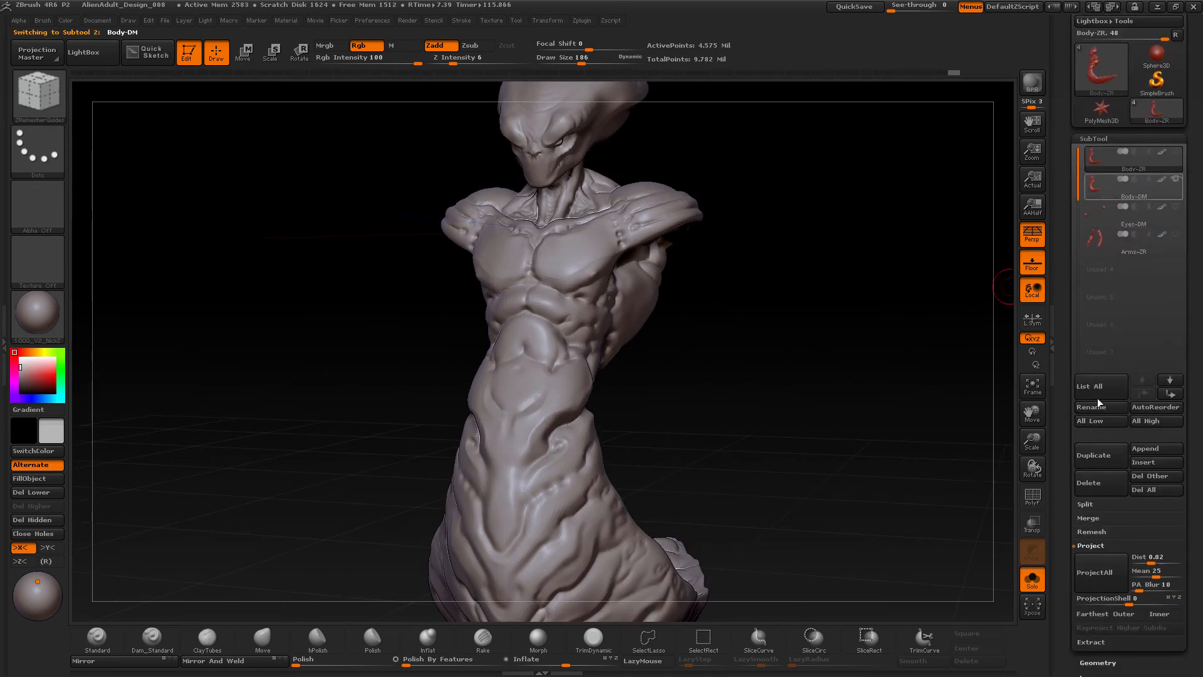
pyautogui.click(1106, 486)
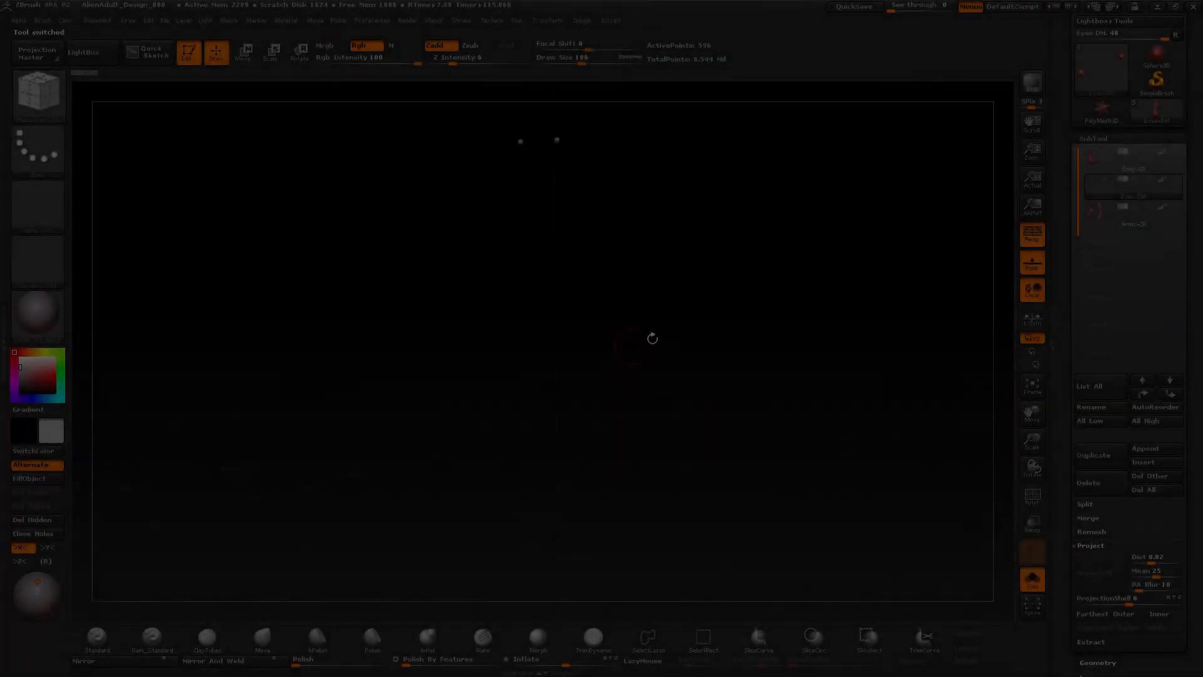
# - Frame the Eyes-DM spheres, show their polyframe to inspect the topology, and reduce the draw size to 50
pyautogui.press('f')
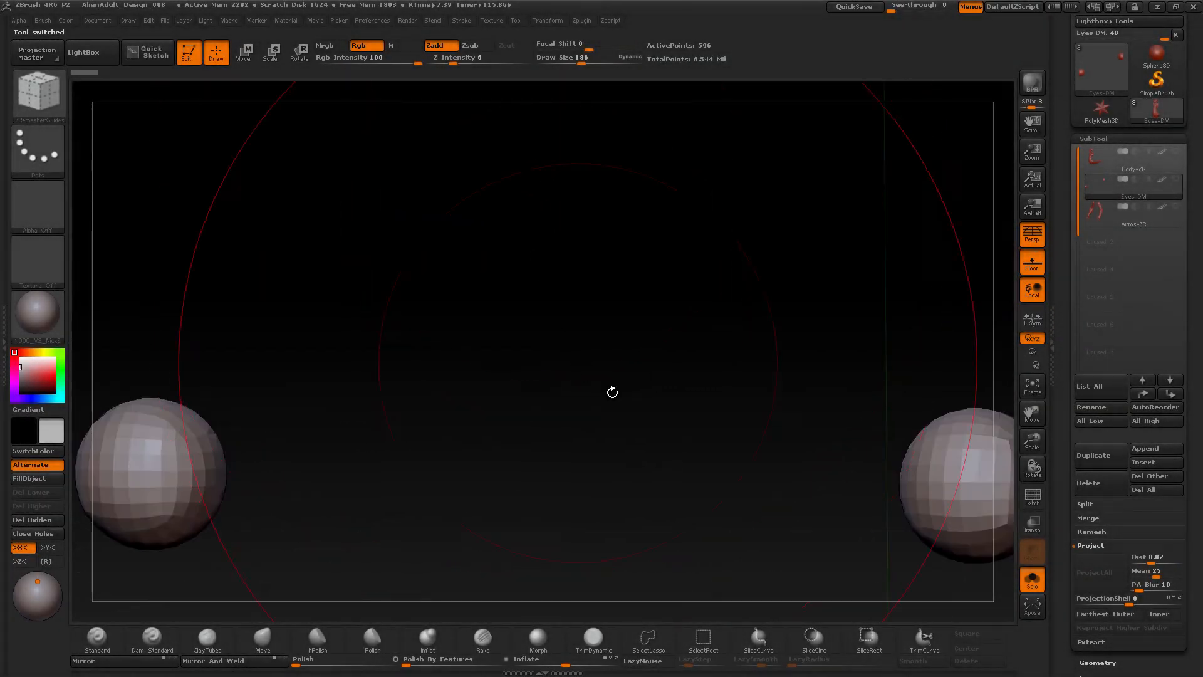
pyautogui.moveTo(616, 415); pyautogui.dragTo(736, 467)
pyautogui.click(1037, 499)
pyautogui.moveTo(838, 471)
pyautogui.mouseDown()
pyautogui.moveTo(870, 485)
pyautogui.moveTo(892, 438)
pyautogui.moveTo(814, 389)
pyautogui.moveTo(819, 444)
pyautogui.mouseUp()
pyautogui.press('s')
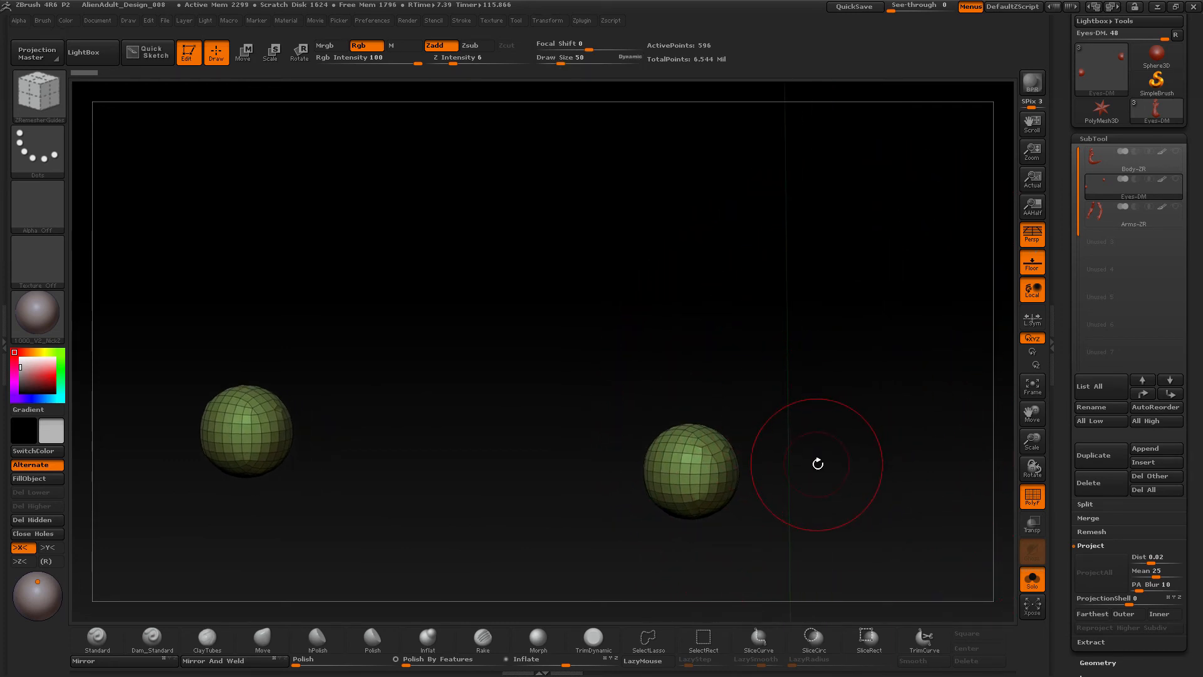
# - Subdivide the Eyes-DM spheres twice, then hide the polyframe and examine the smoothed eyes
pyautogui.press('ctrl')
pyautogui.hotkey('ctrl', 'd')
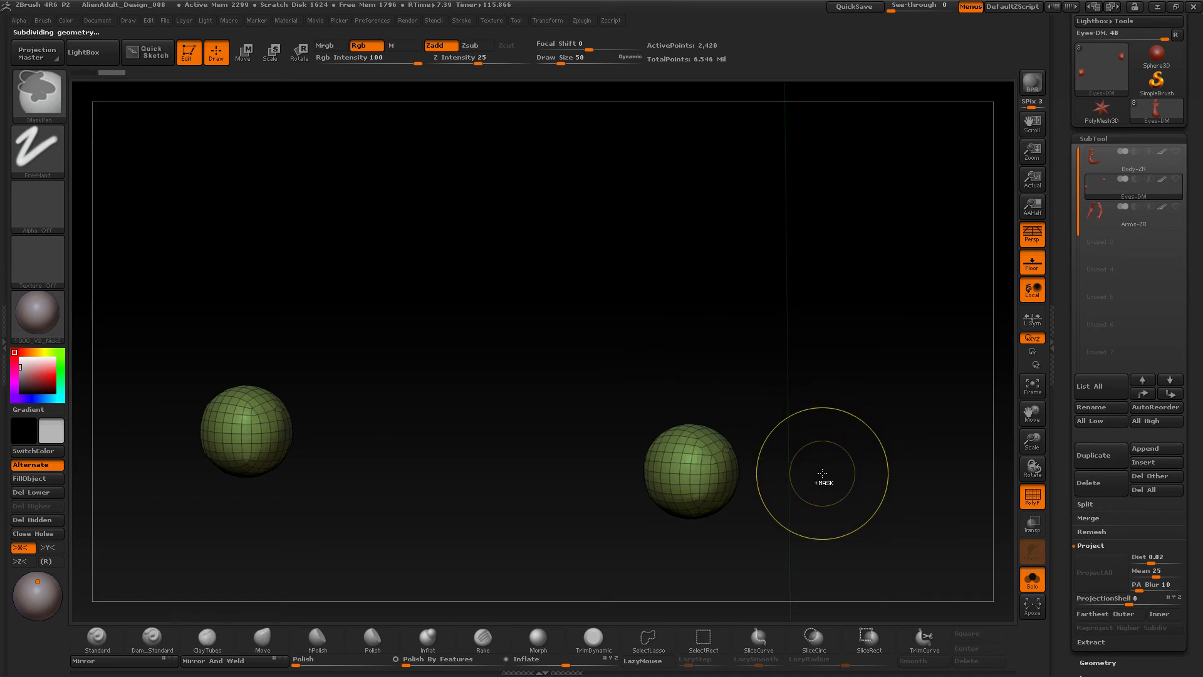
pyautogui.hotkey('ctrl', 'd')
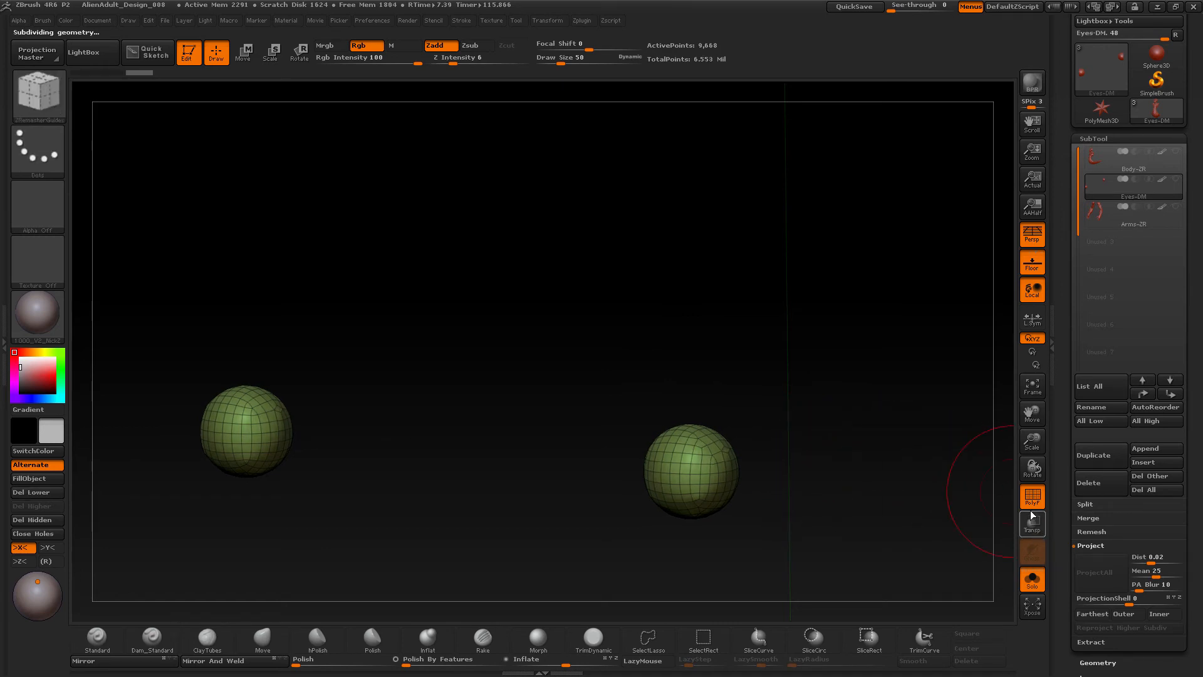
pyautogui.click(1032, 494)
pyautogui.moveTo(848, 495); pyautogui.dragTo(826, 458)
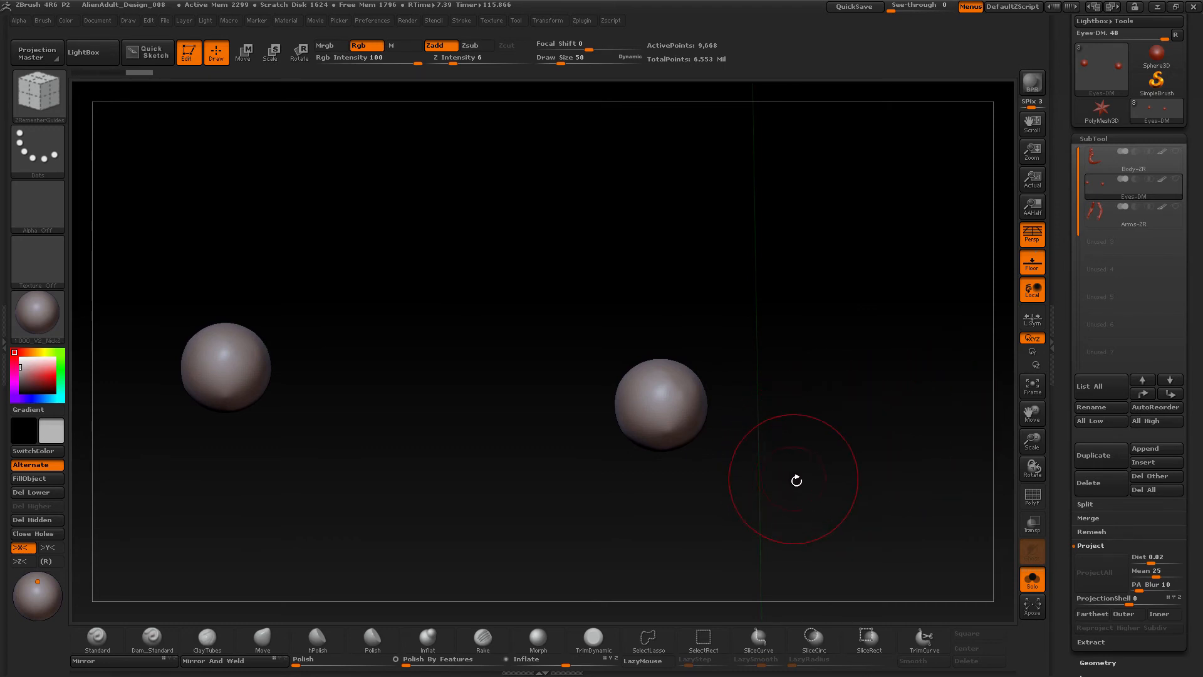
pyautogui.moveTo(795, 478); pyautogui.dragTo(816, 452)
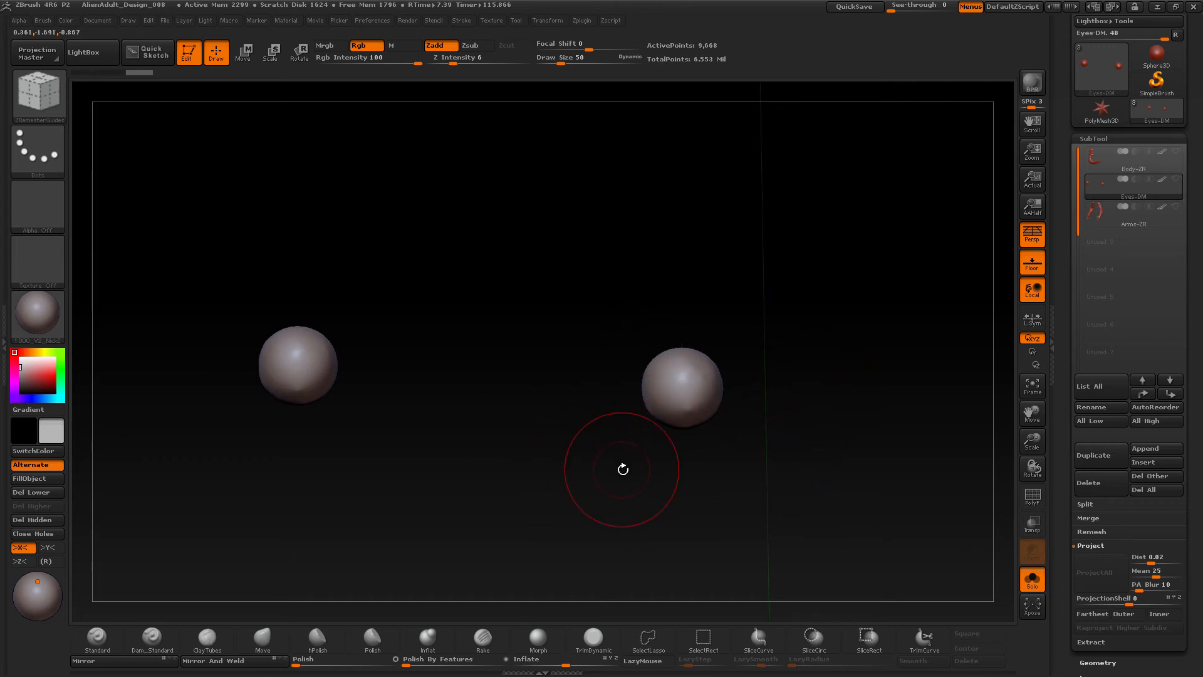
# - Load PolySphere.ZTL from the LightBox tool library
pyautogui.press(',')
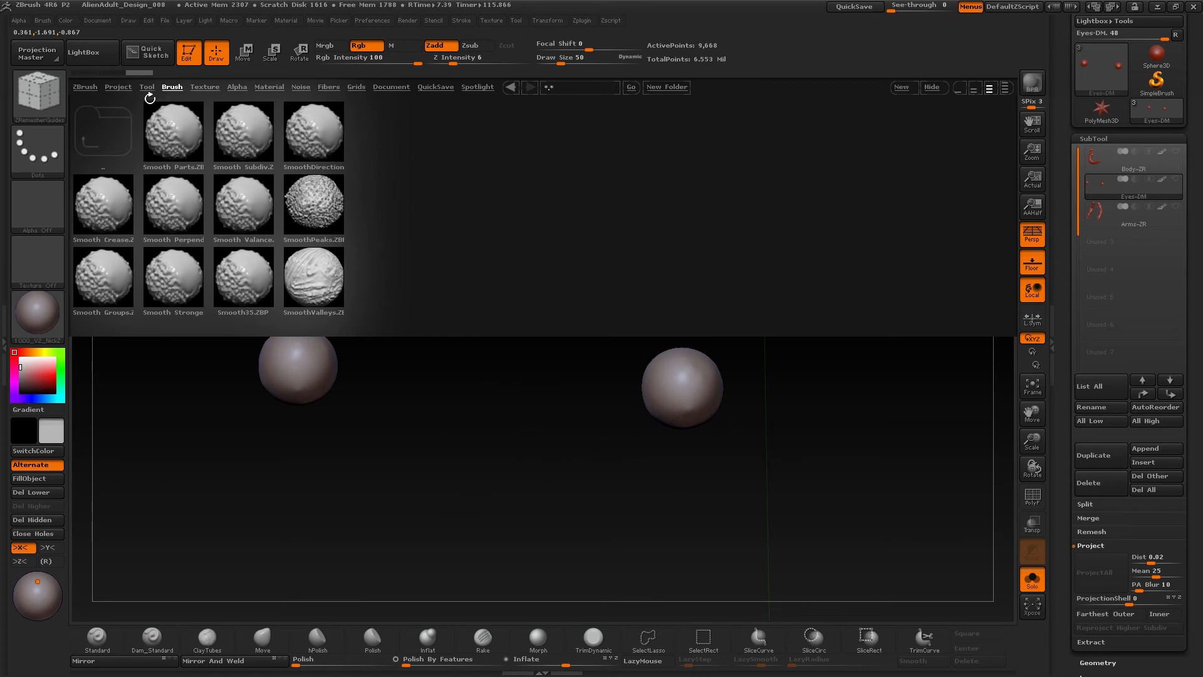
pyautogui.click(147, 88)
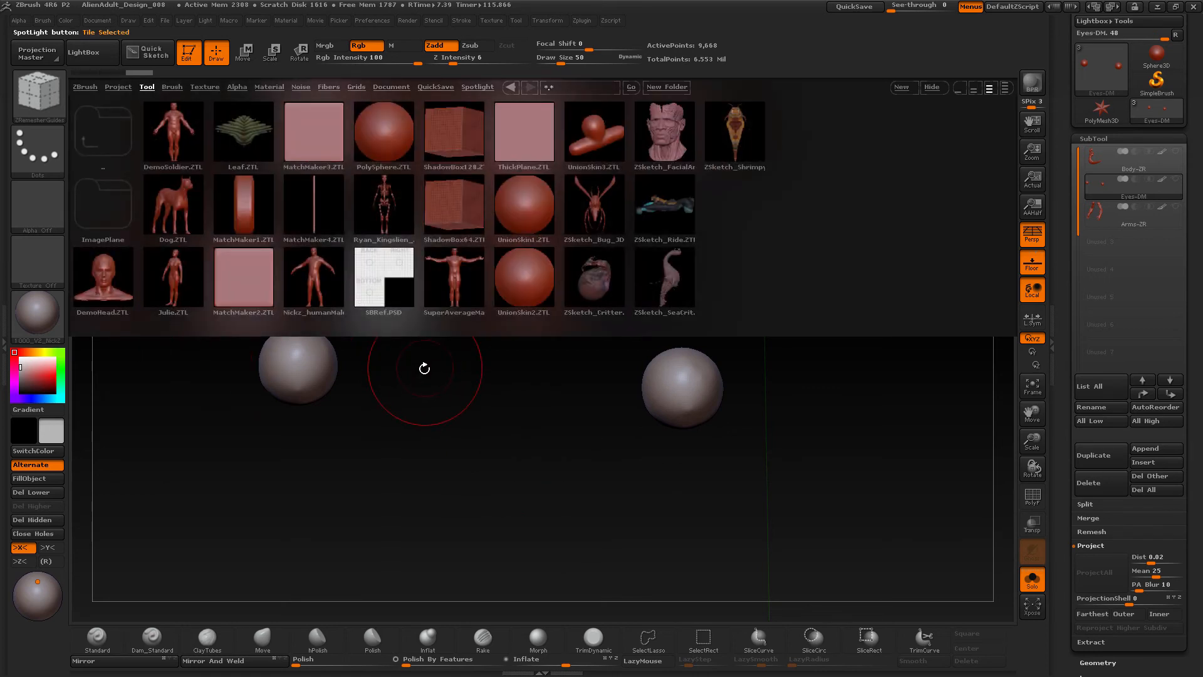
pyautogui.doubleClick(383, 142)
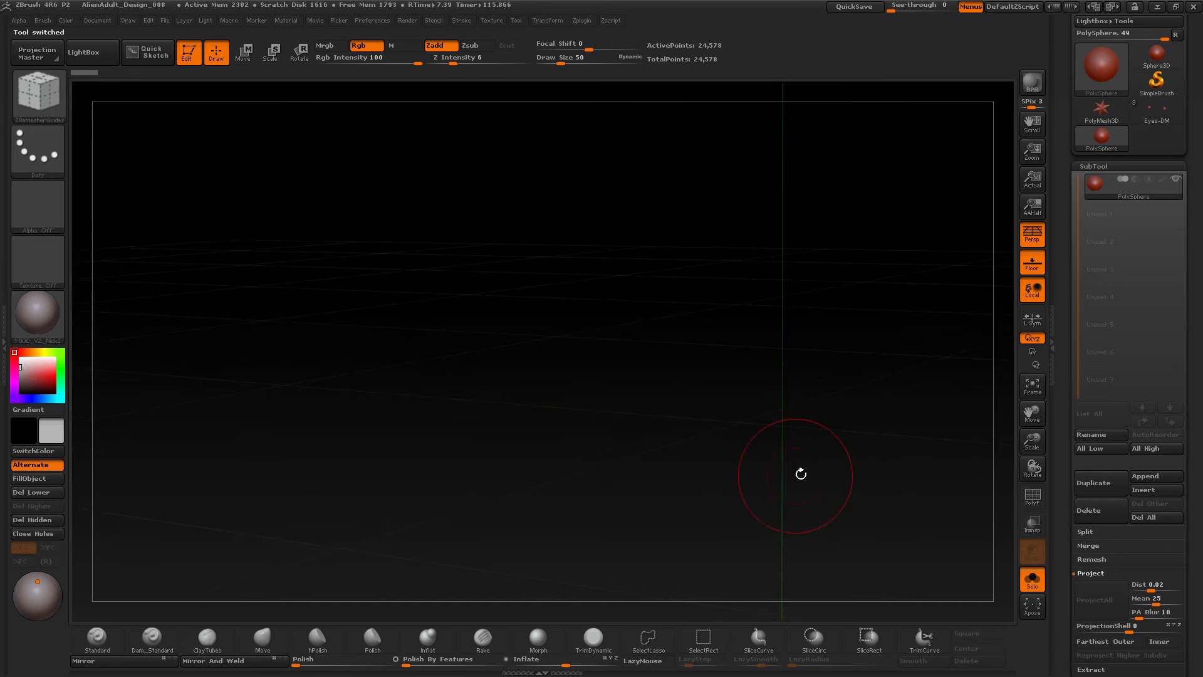
# - Frame the polysphere in the view and open its geometry settings
pyautogui.press('f')
pyautogui.moveTo(807, 461); pyautogui.dragTo(784, 477)
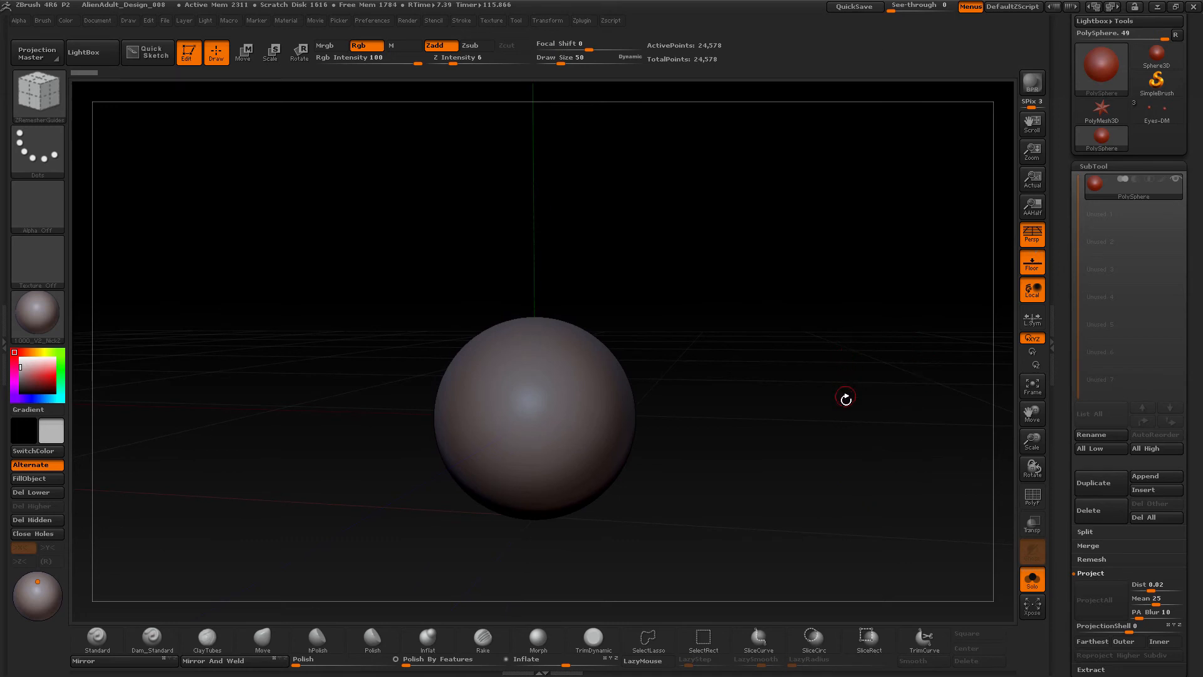
pyautogui.keyDown('alt'); pyautogui.moveTo(856, 393); pyautogui.dragTo(911, 350); pyautogui.keyUp('alt')
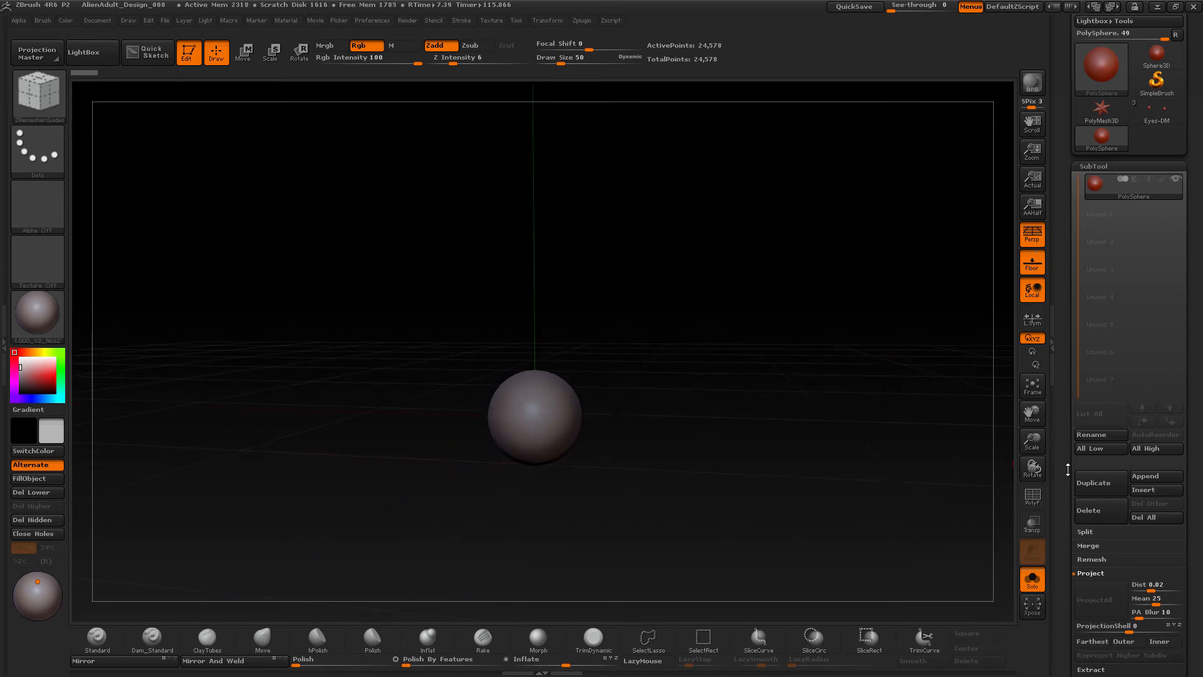
pyautogui.moveTo(1069, 470); pyautogui.dragTo(1075, 358)
pyautogui.click(1098, 369)
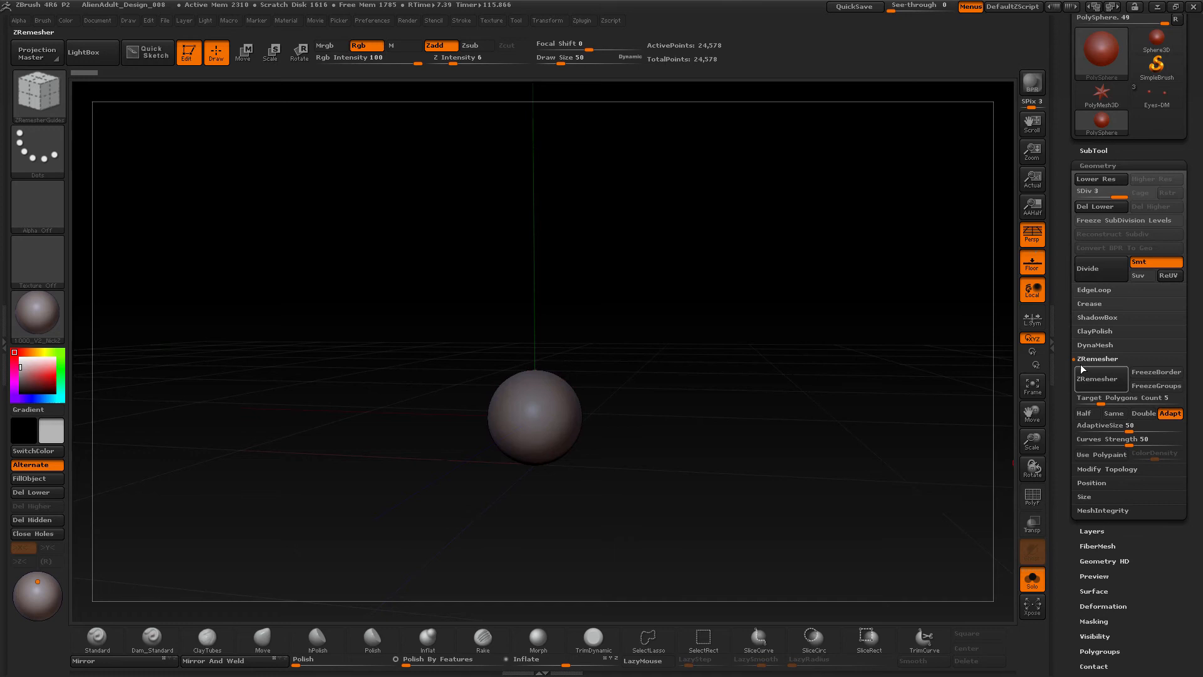
# - Delete the polysphere's lower subdivision levels
pyautogui.click(1102, 207)
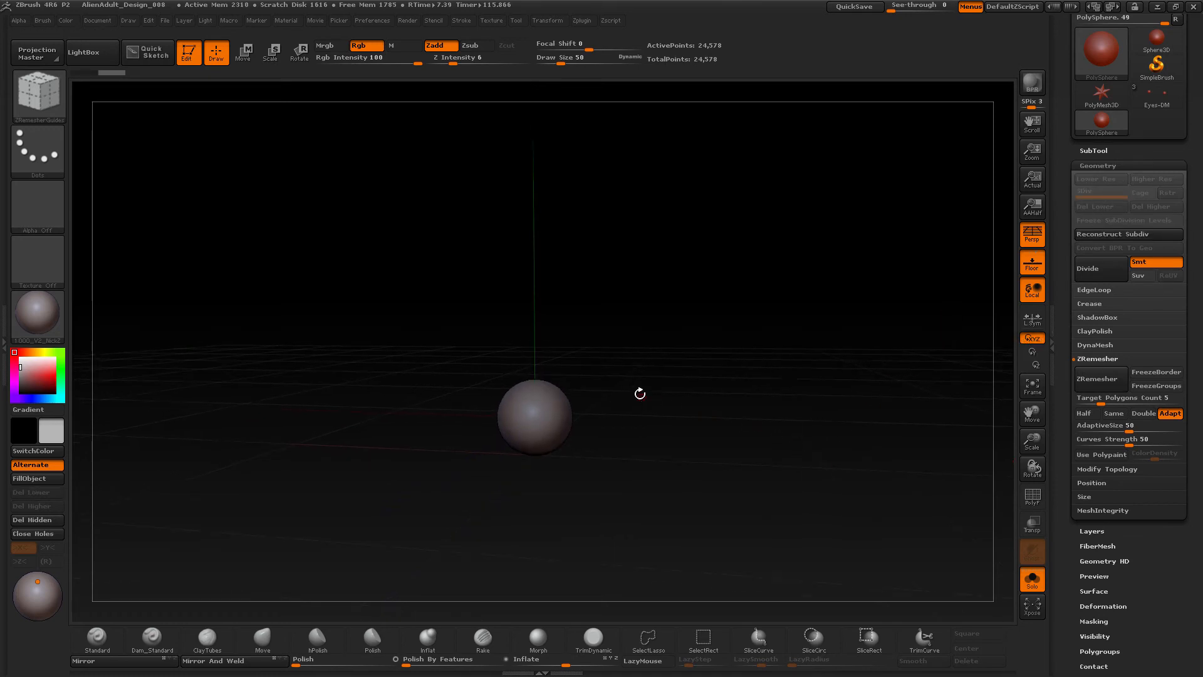
pyautogui.moveTo(694, 399); pyautogui.dragTo(716, 483)
pyautogui.press('w')
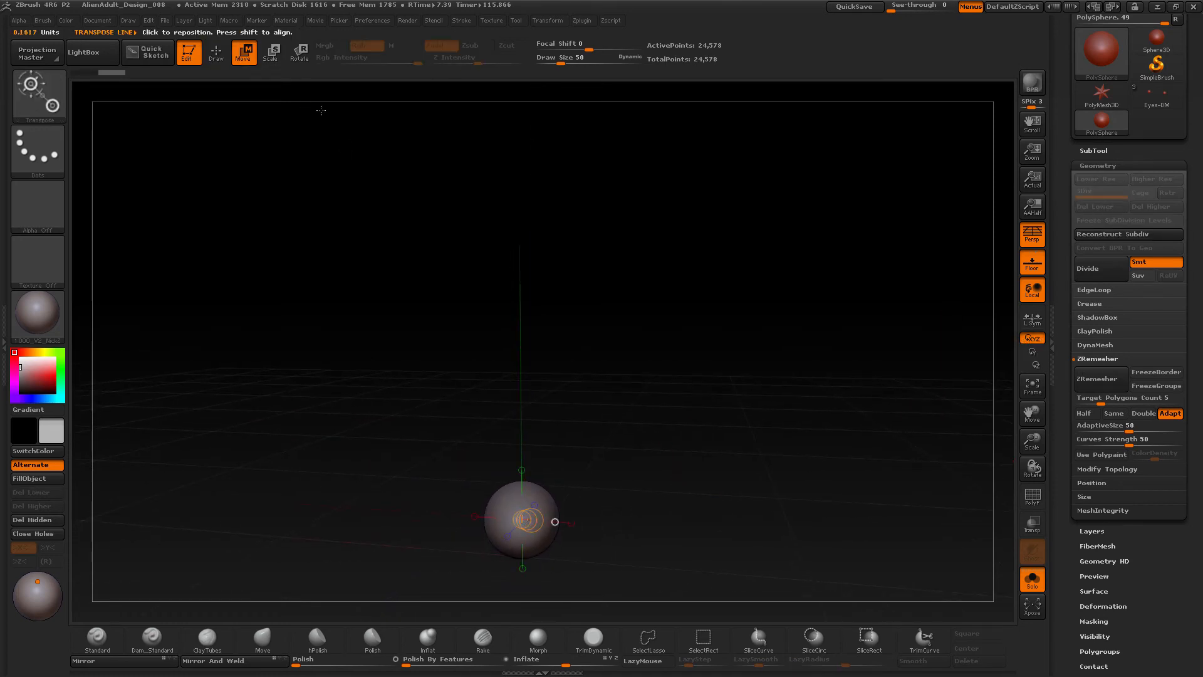
pyautogui.moveTo(509, 507); pyautogui.dragTo(685, 121)
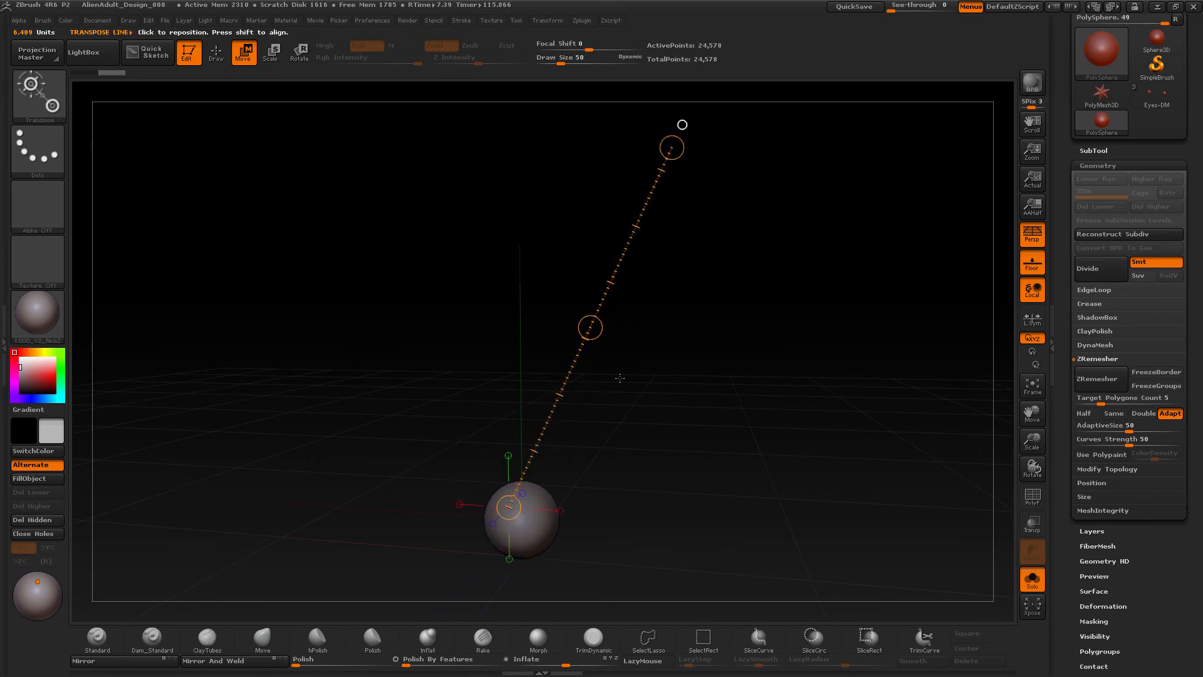
pyautogui.moveTo(620, 378); pyautogui.dragTo(699, 429)
pyautogui.moveTo(510, 496); pyautogui.dragTo(636, 205)
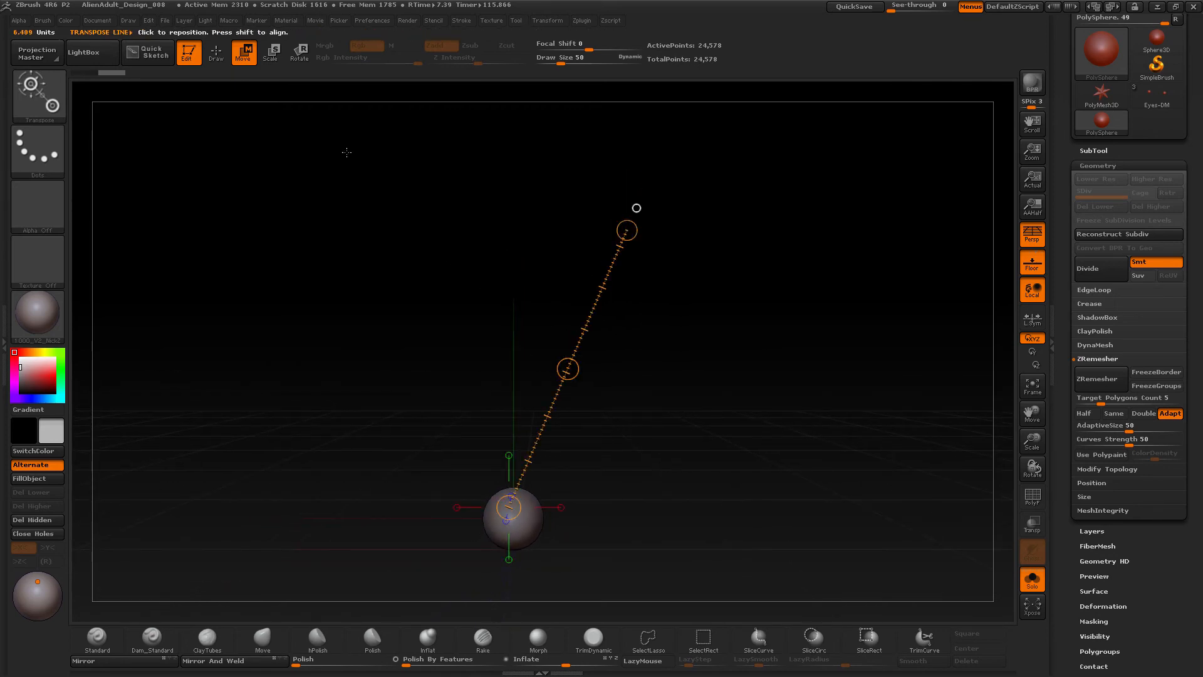
pyautogui.press('q')
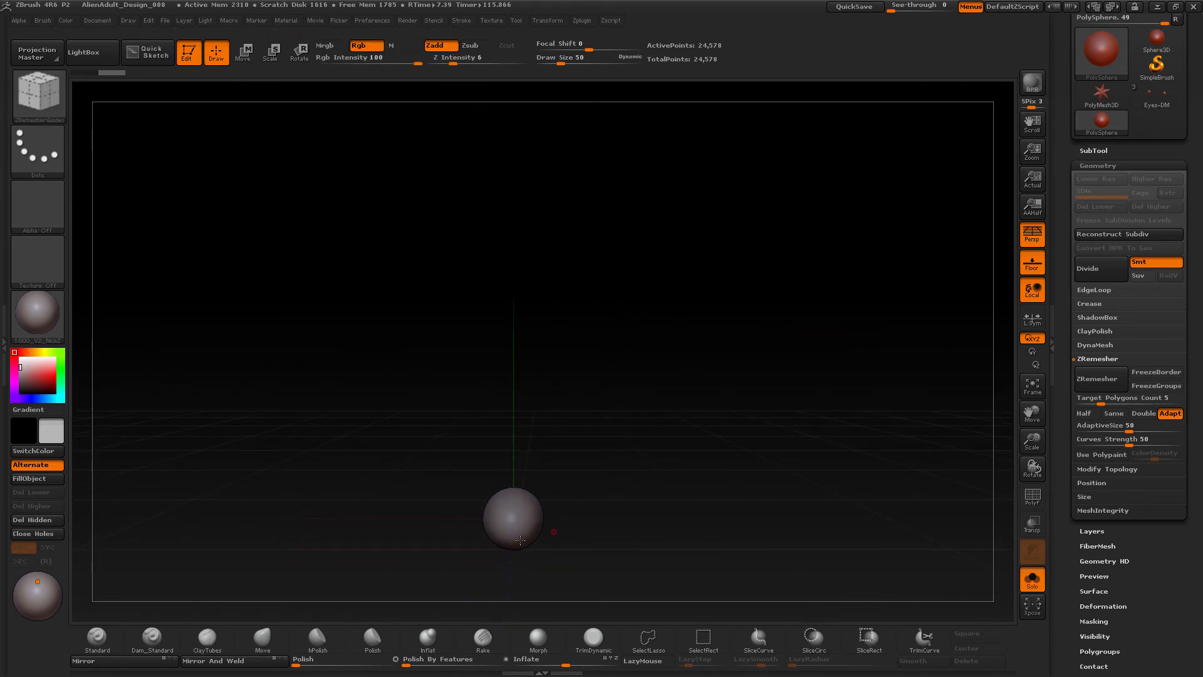
# - Switch back to the Eyes-DM tool and append the PolySphere to it as a new subtool
pyautogui.click(1156, 94)
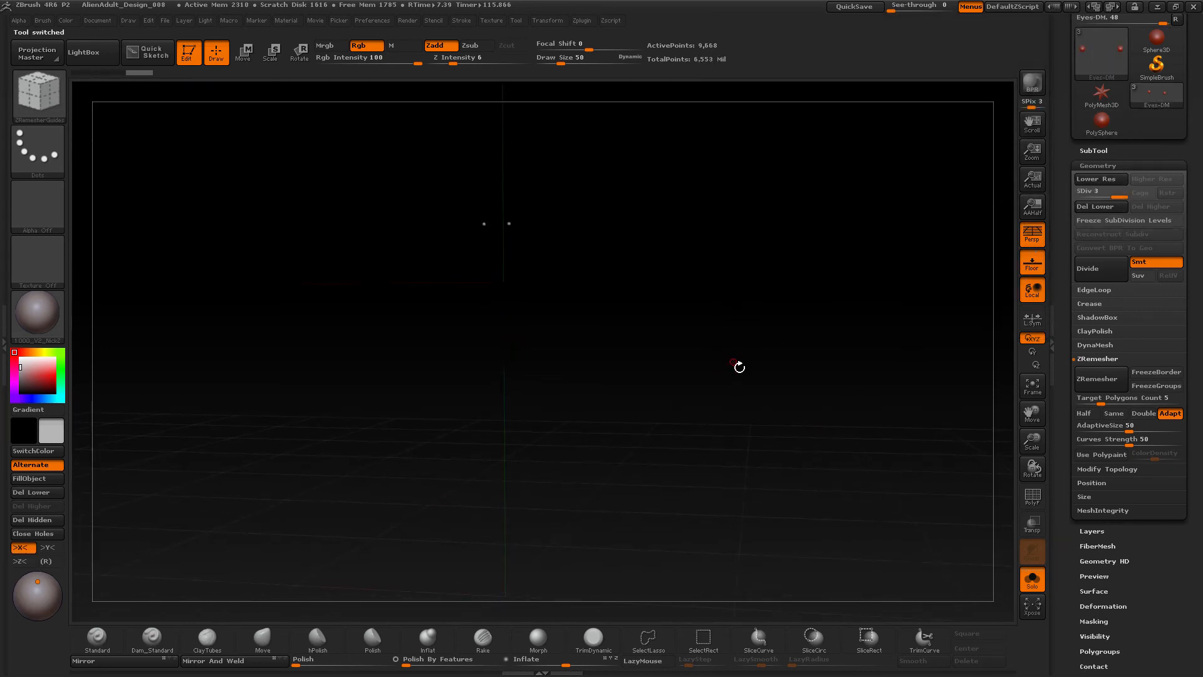
pyautogui.click(1105, 149)
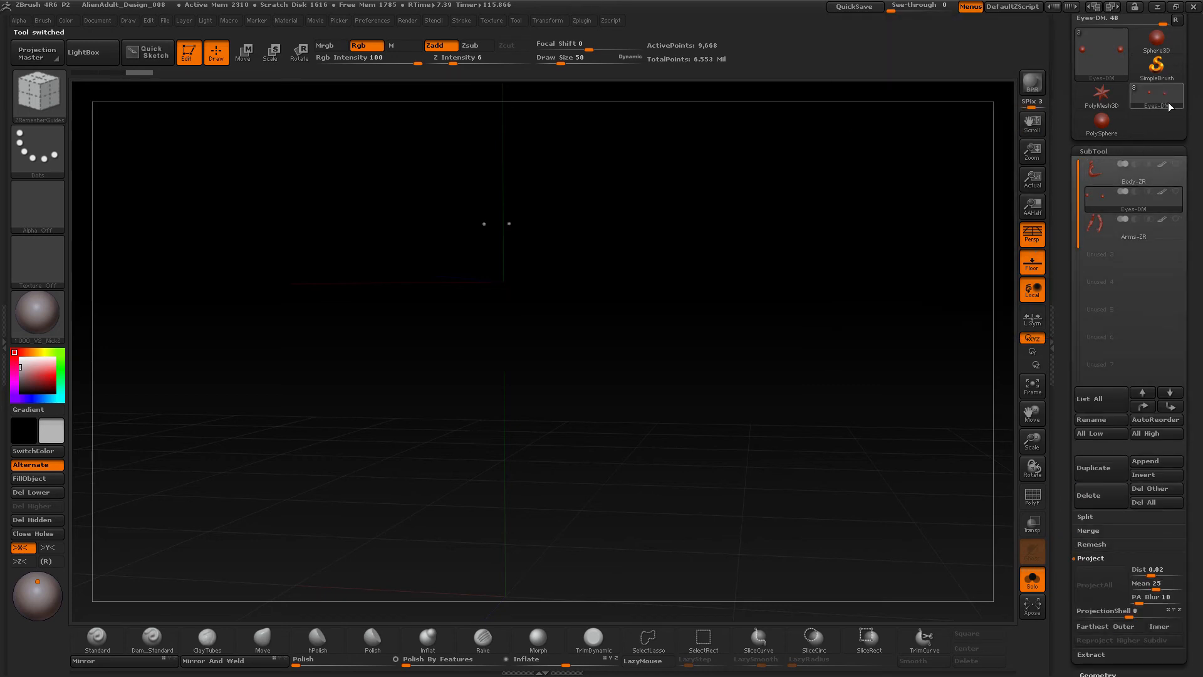
pyautogui.click(1145, 469)
pyautogui.moveTo(882, 438)
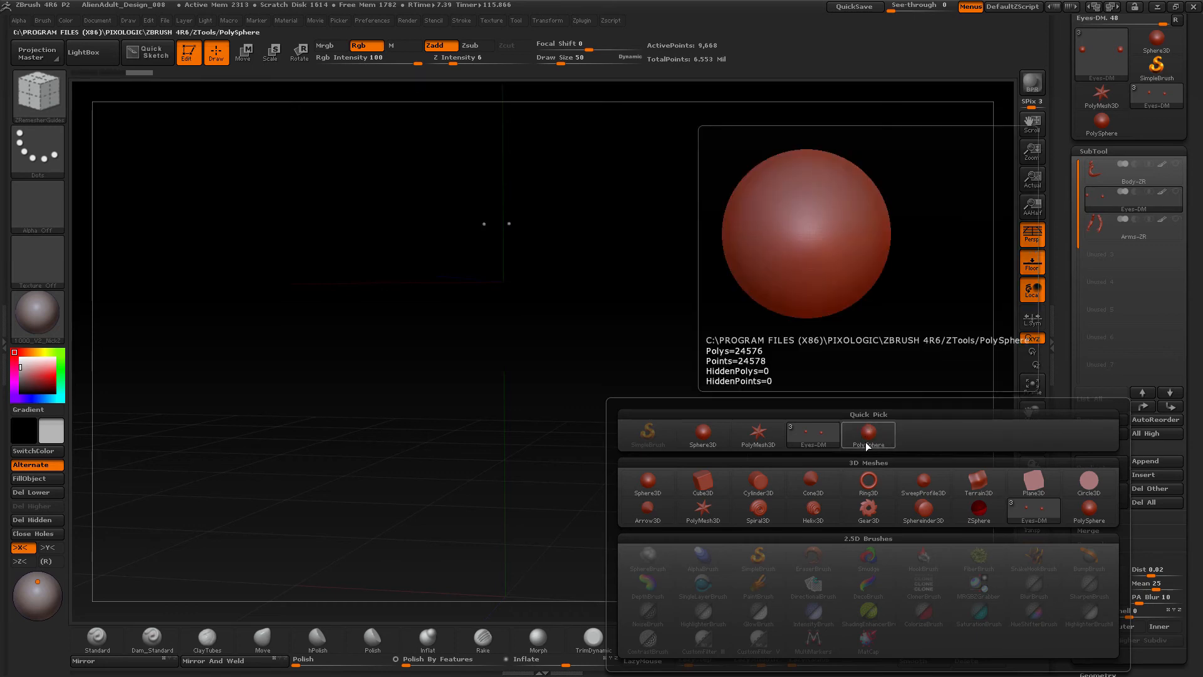
pyautogui.click(873, 430)
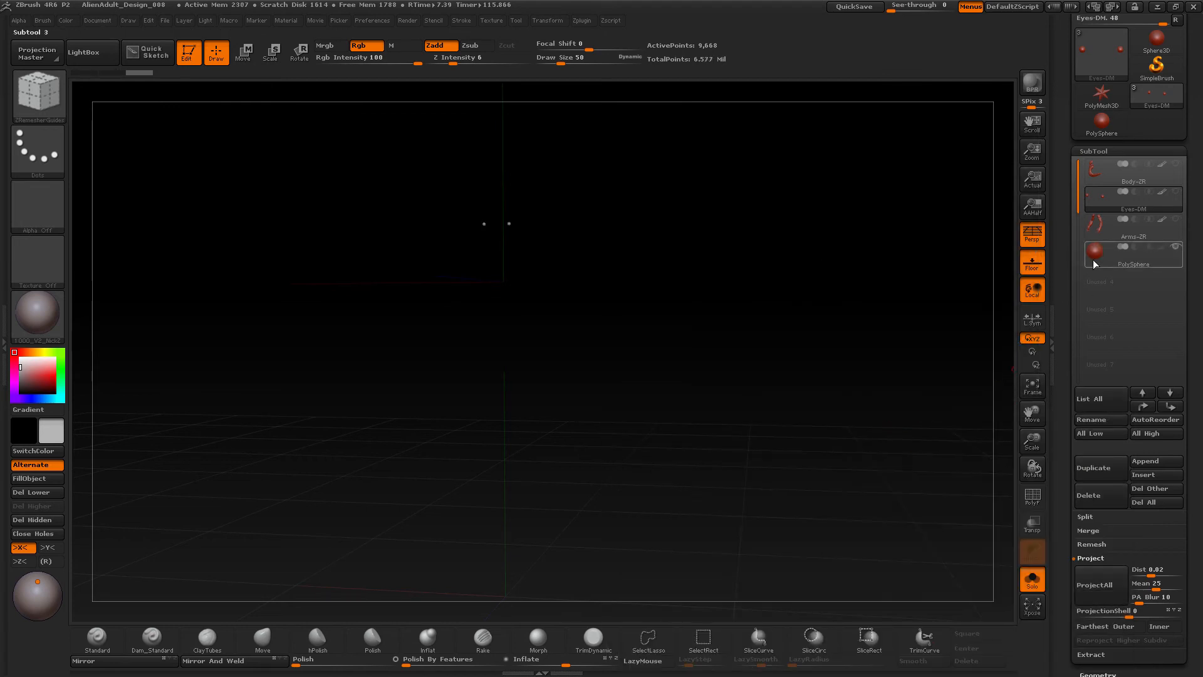
# - Select the PolySphere subtool and move it sideways, away from the center axis
pyautogui.click(1094, 260)
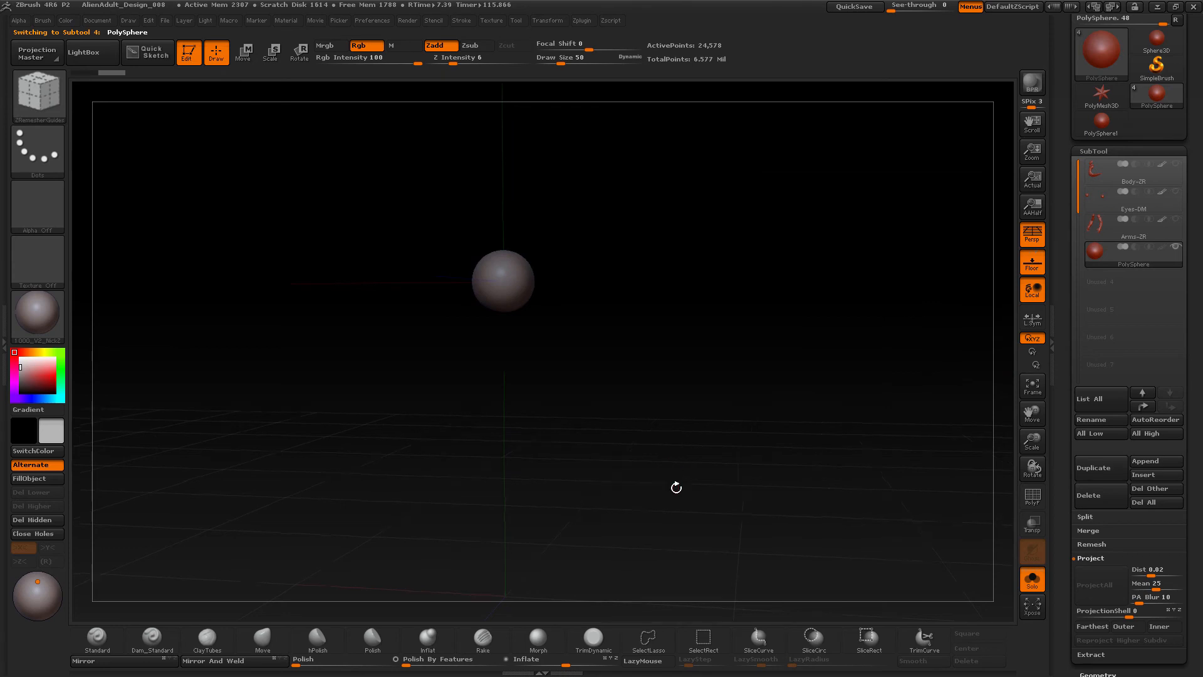
pyautogui.moveTo(676, 488); pyautogui.dragTo(679, 489)
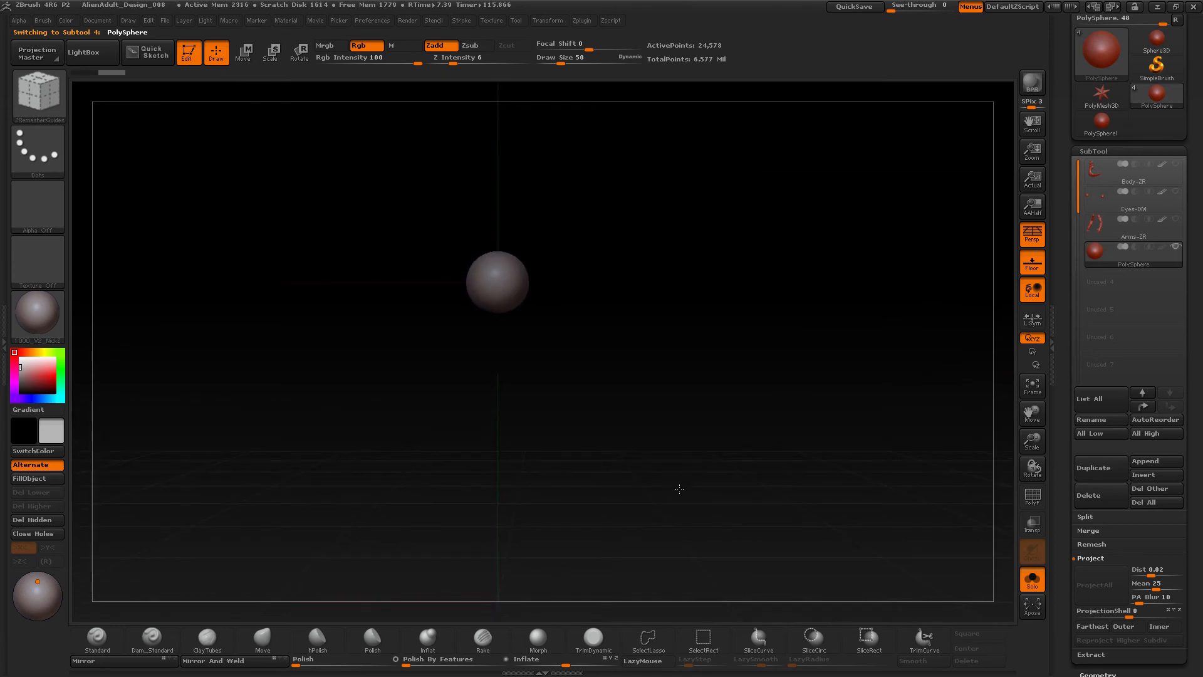
pyautogui.click(245, 53)
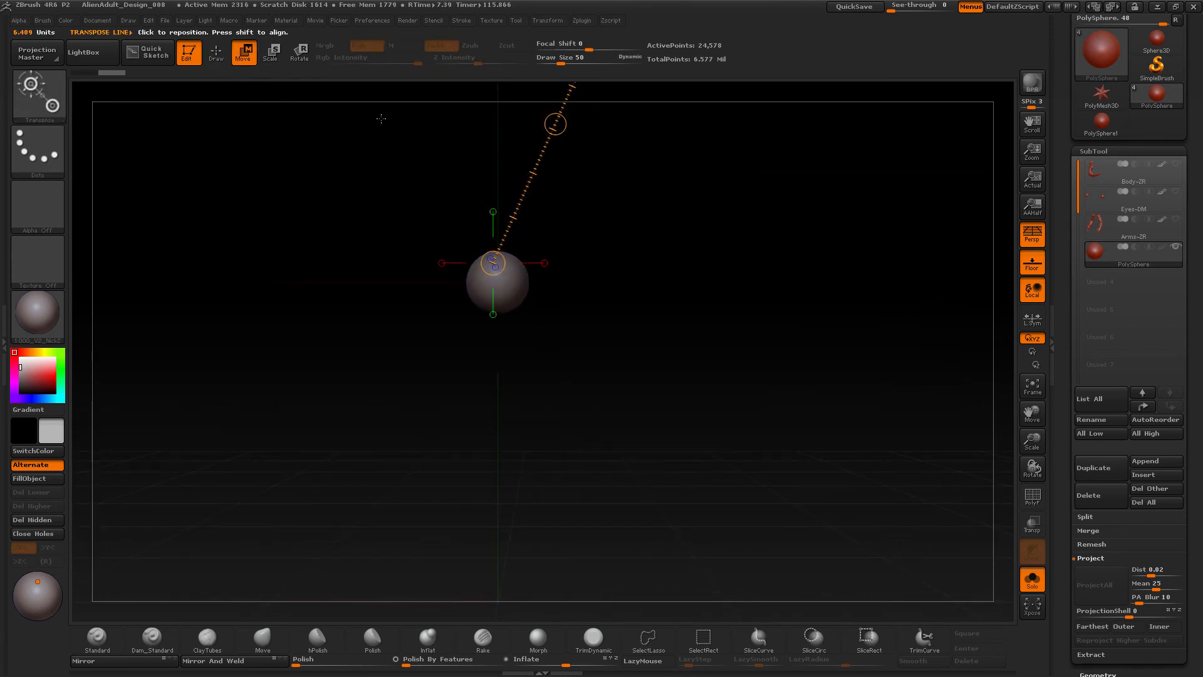
pyautogui.moveTo(508, 287); pyautogui.dragTo(743, 176)
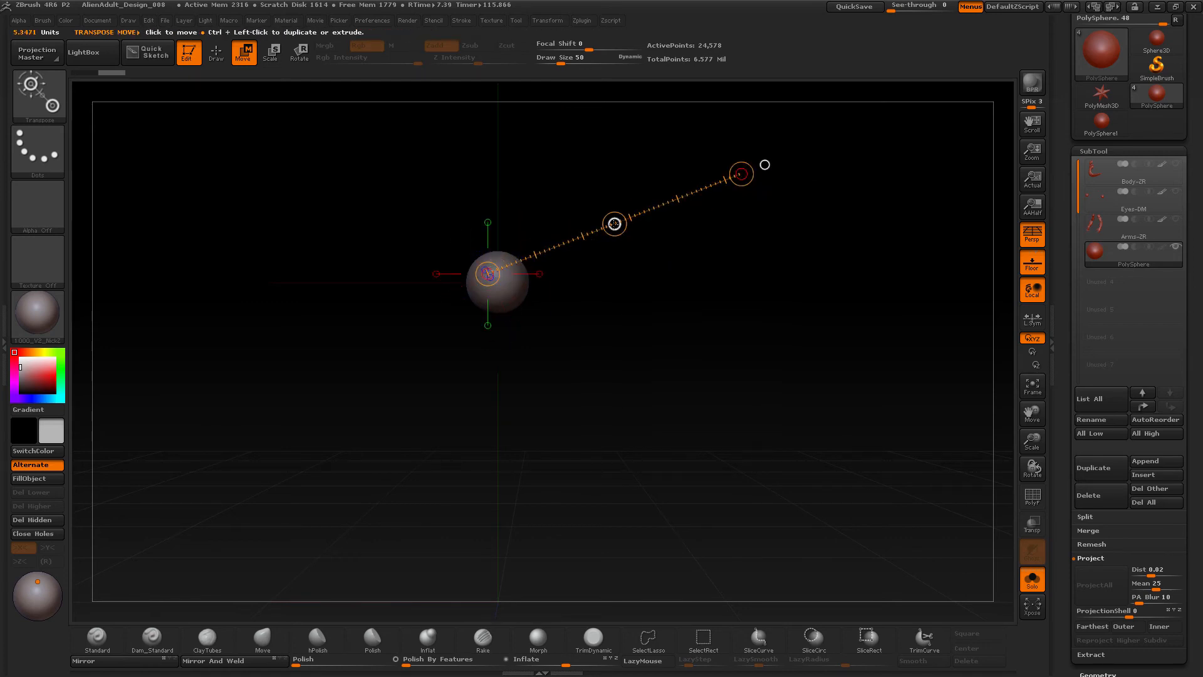
pyautogui.moveTo(614, 224); pyautogui.dragTo(786, 213)
pyautogui.keyDown('alt'); pyautogui.moveTo(779, 281); pyautogui.dragTo(648, 342); pyautogui.keyUp('alt')
# - Scale the PolySphere down uniformly in several passes
pyautogui.press('e')
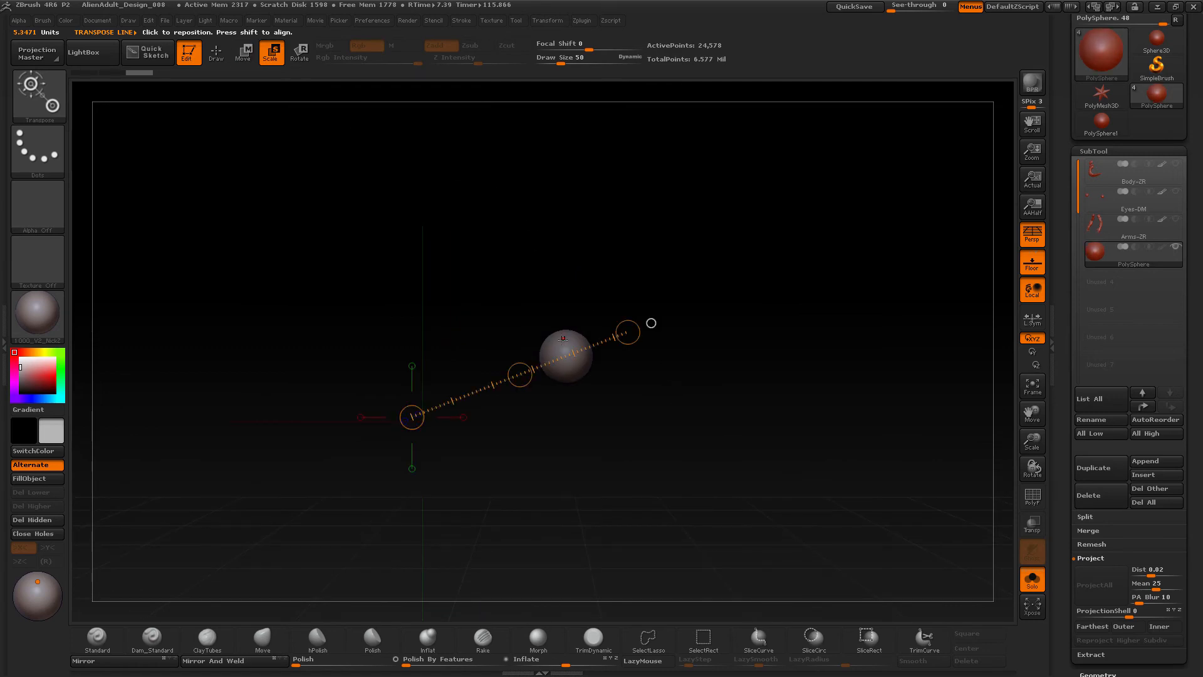
pyautogui.moveTo(553, 360)
pyautogui.mouseDown()
pyautogui.moveTo(671, 502)
pyautogui.moveTo(682, 542)
pyautogui.moveTo(643, 482)
pyautogui.mouseUp()
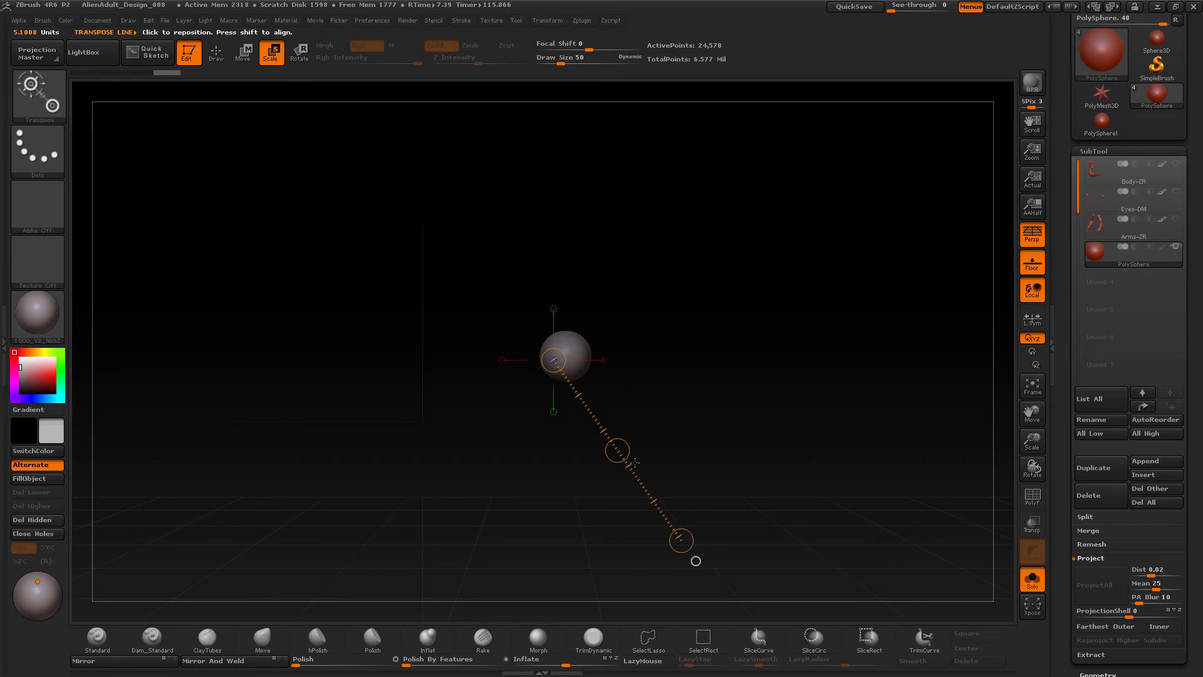
pyautogui.moveTo(682, 537); pyautogui.dragTo(682, 536)
pyautogui.moveTo(578, 386); pyautogui.dragTo(576, 383)
pyautogui.moveTo(683, 542); pyautogui.dragTo(564, 391)
pyautogui.moveTo(683, 541); pyautogui.dragTo(567, 387)
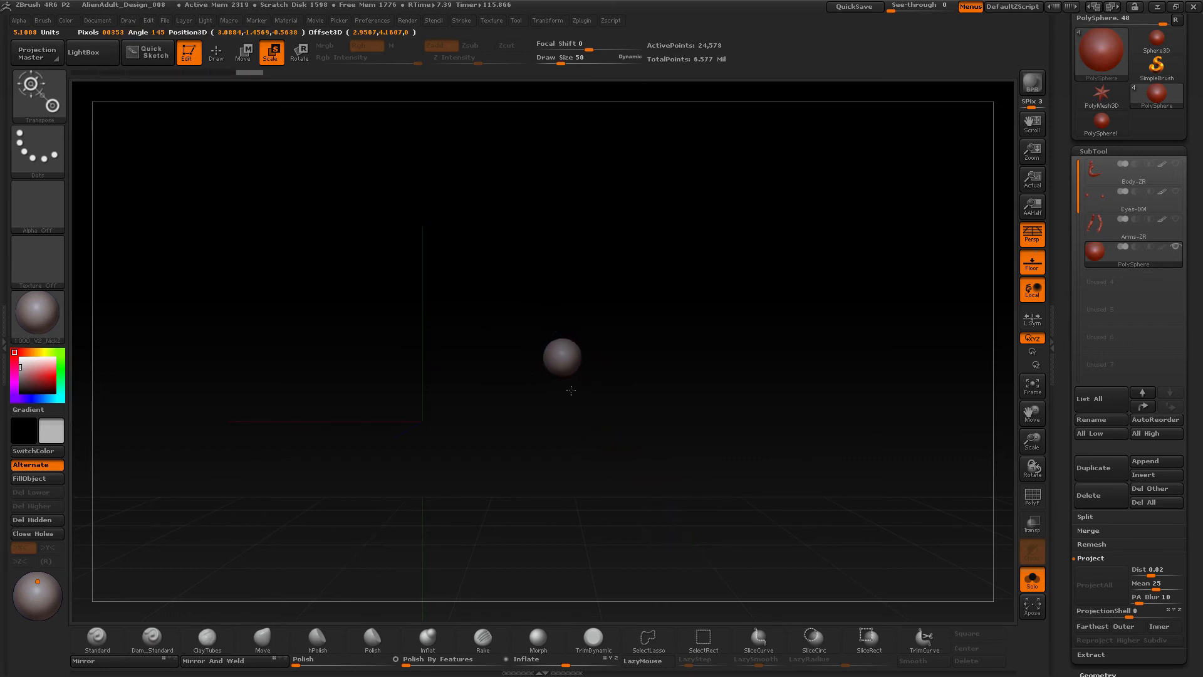
pyautogui.moveTo(683, 541); pyautogui.dragTo(567, 385)
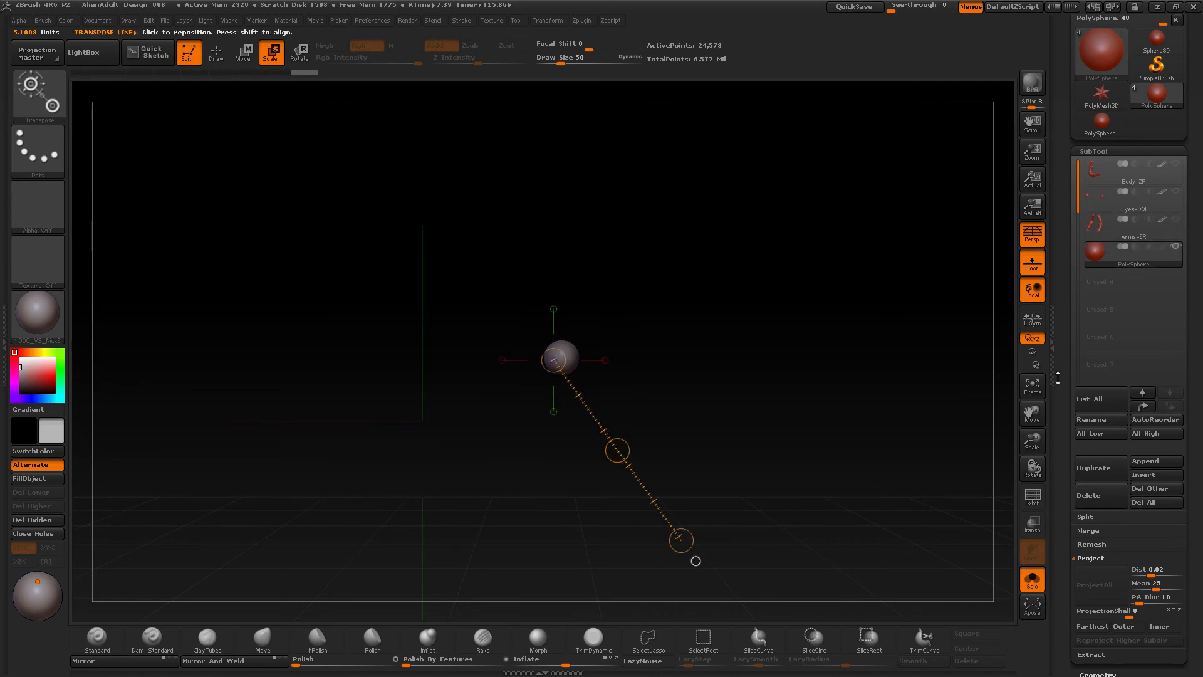
# - Turn off Solo mode and make the Eyes-DM subtool visible alongside the PolySphere
pyautogui.click(1038, 583)
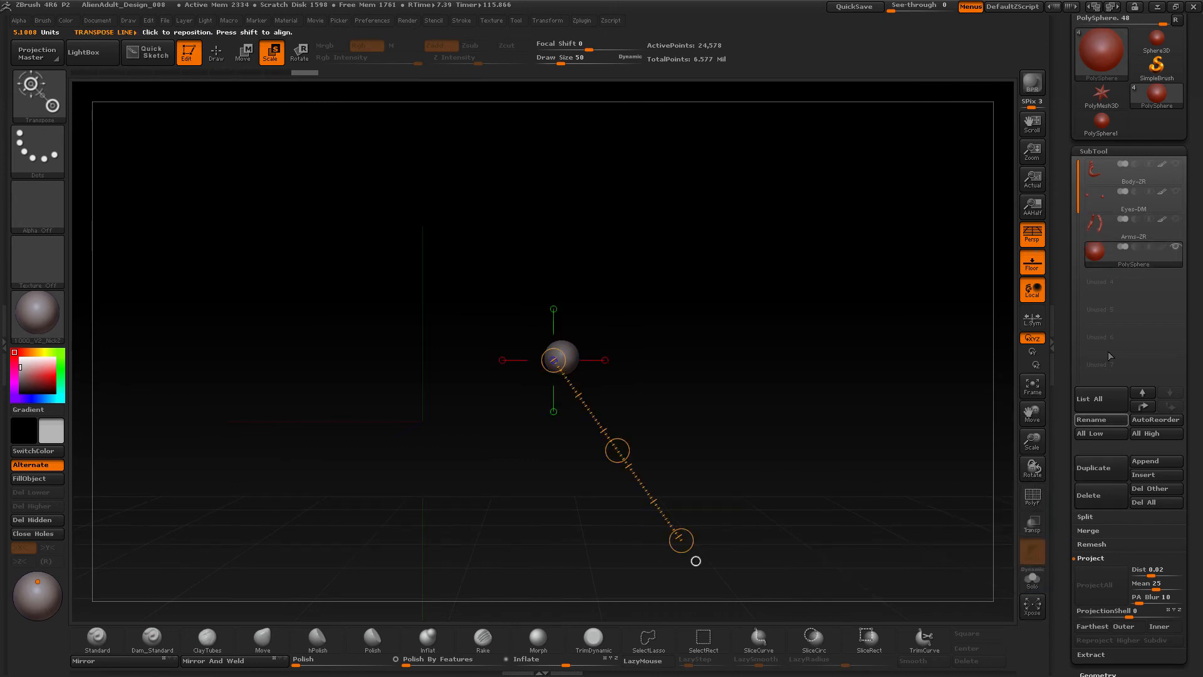
pyautogui.click(1175, 191)
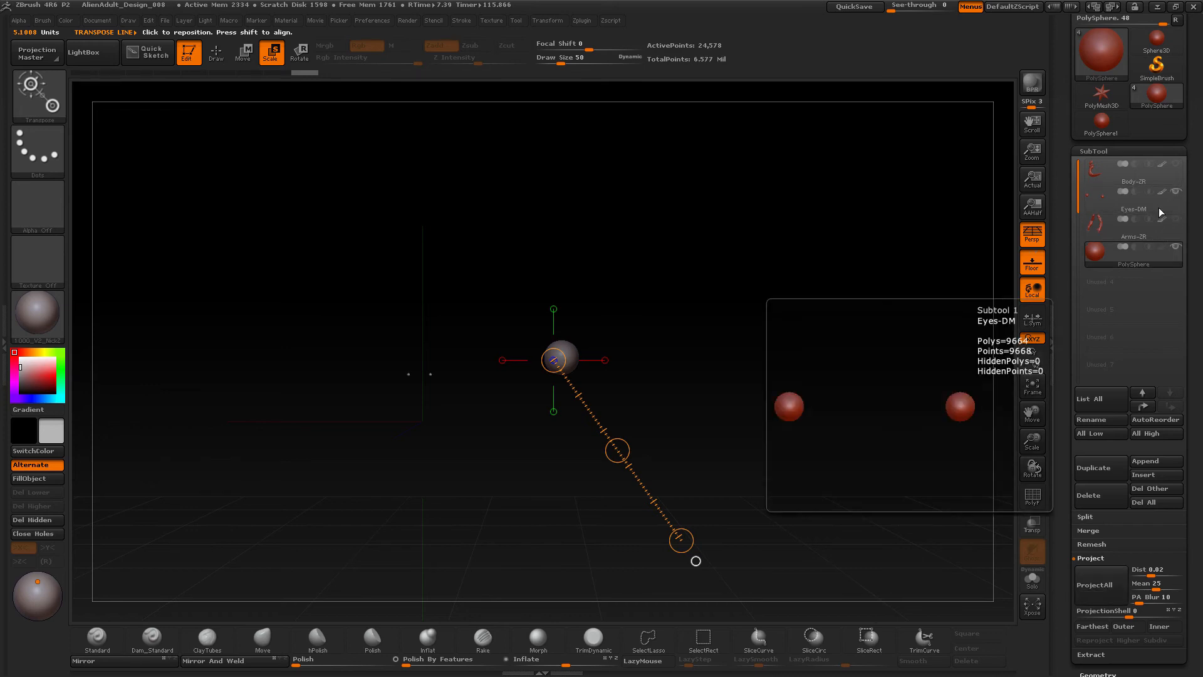
pyautogui.moveTo(713, 421)
pyautogui.keyDown('alt'); pyautogui.mouseDown()
pyautogui.moveTo(733, 446)
pyautogui.moveTo(724, 411)
pyautogui.mouseUp(); pyautogui.keyUp('alt')
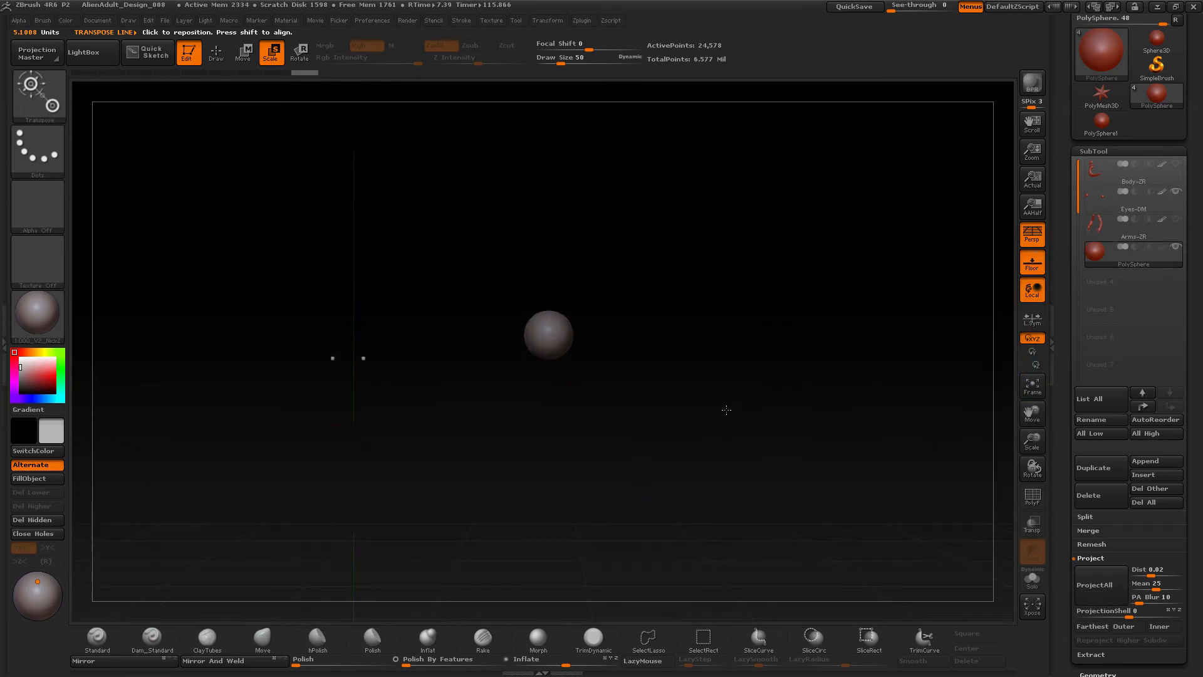
# - Shrink the PolySphere further toward the size of the Eyes-DM spheres
pyautogui.click(559, 324)
pyautogui.moveTo(558, 325); pyautogui.dragTo(386, 353)
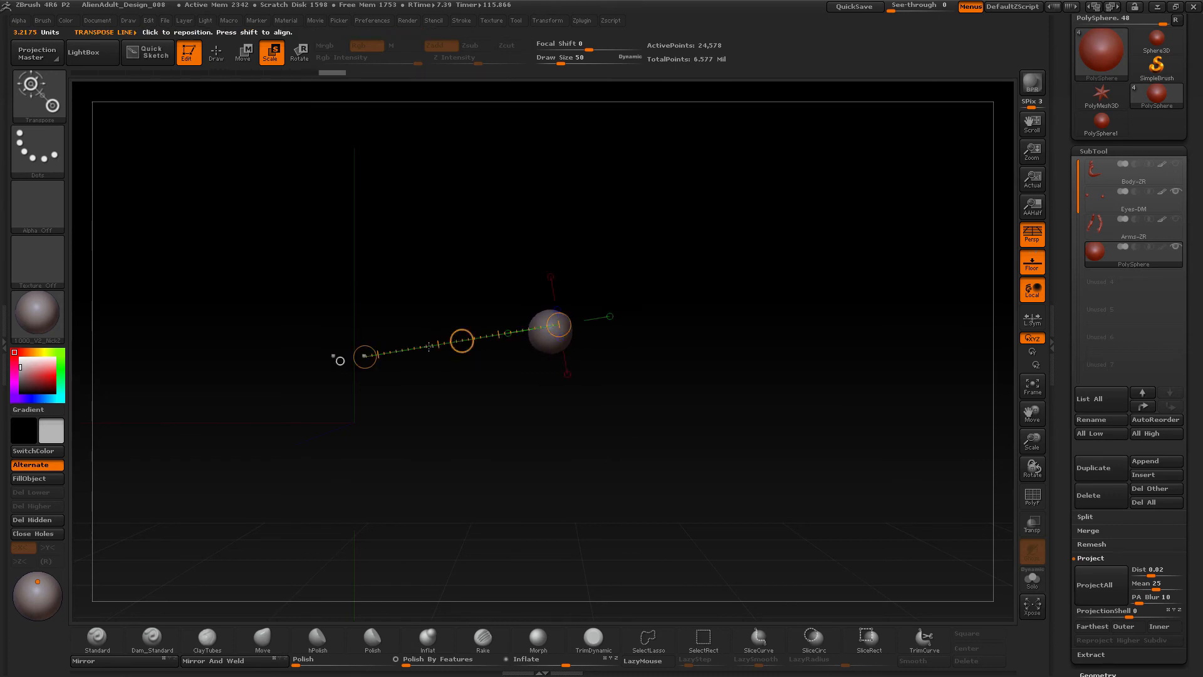
pyautogui.moveTo(365, 356); pyautogui.dragTo(518, 333)
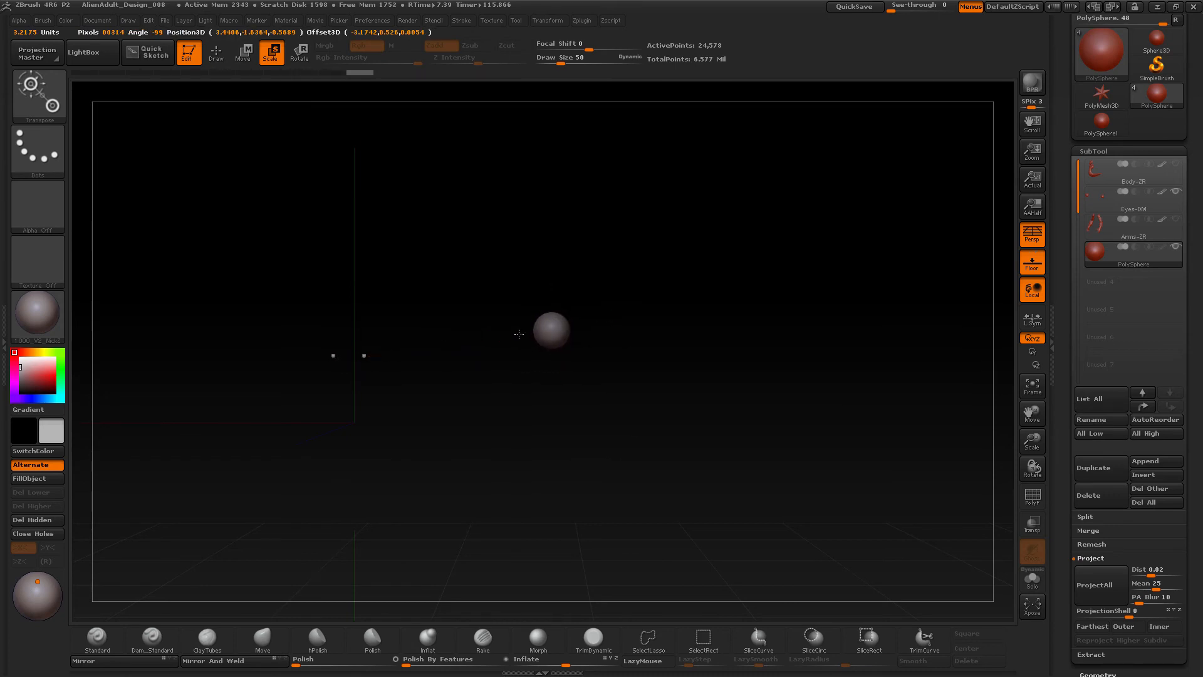
pyautogui.moveTo(364, 356); pyautogui.dragTo(525, 331)
pyautogui.moveTo(365, 357); pyautogui.dragTo(305, 354)
# - Frame the PolySphere with the eyes and scale it down to about the size of one eye
pyautogui.press('w')
pyautogui.press('f')
pyautogui.keyDown('alt'); pyautogui.moveTo(848, 446); pyautogui.dragTo(731, 532); pyautogui.keyUp('alt')
pyautogui.moveTo(821, 542); pyautogui.dragTo(776, 494)
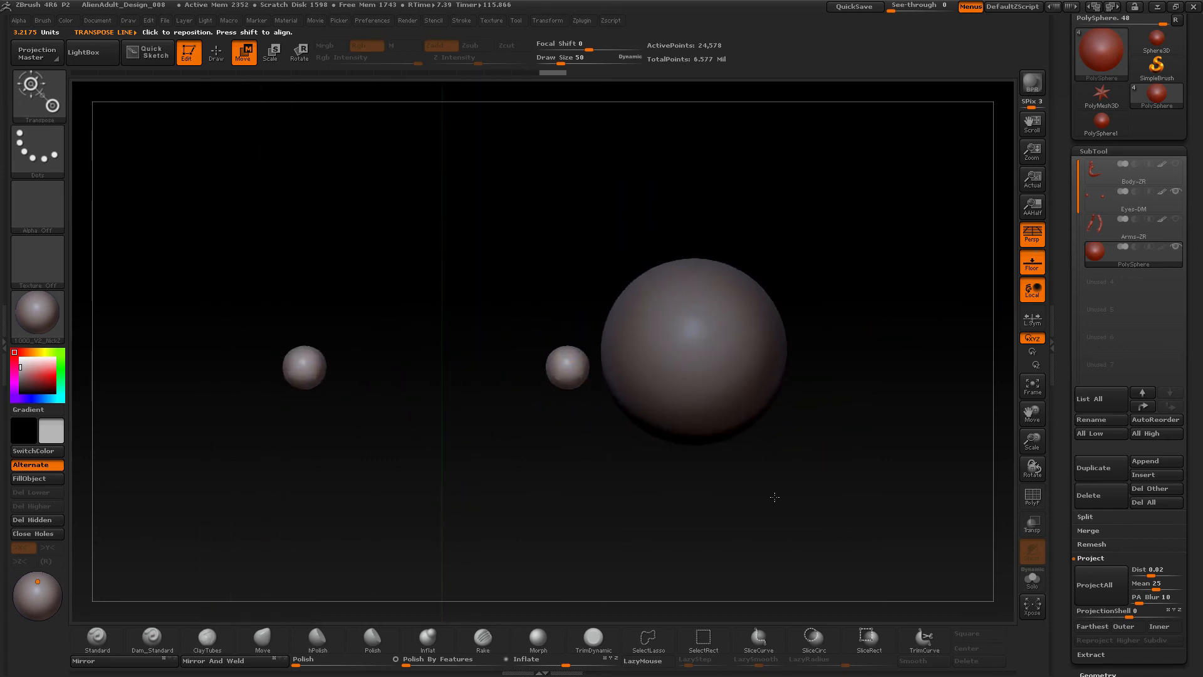
pyautogui.moveTo(613, 352); pyautogui.dragTo(666, 333)
pyautogui.press('e')
# - Move the PolySphere over the right-hand Eyes-DM sphere in the front view
pyautogui.click(244, 58)
pyautogui.keyDown('alt'); pyautogui.moveTo(683, 415); pyautogui.dragTo(727, 452); pyautogui.keyUp('alt')
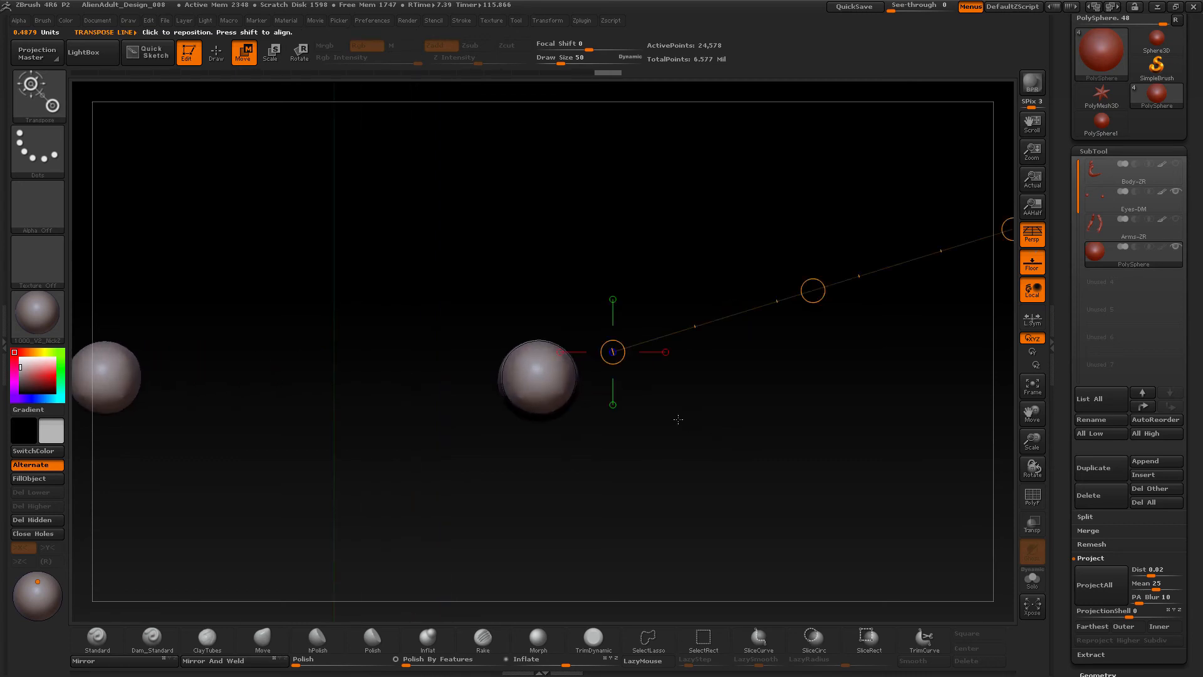
pyautogui.moveTo(812, 290); pyautogui.dragTo(812, 290)
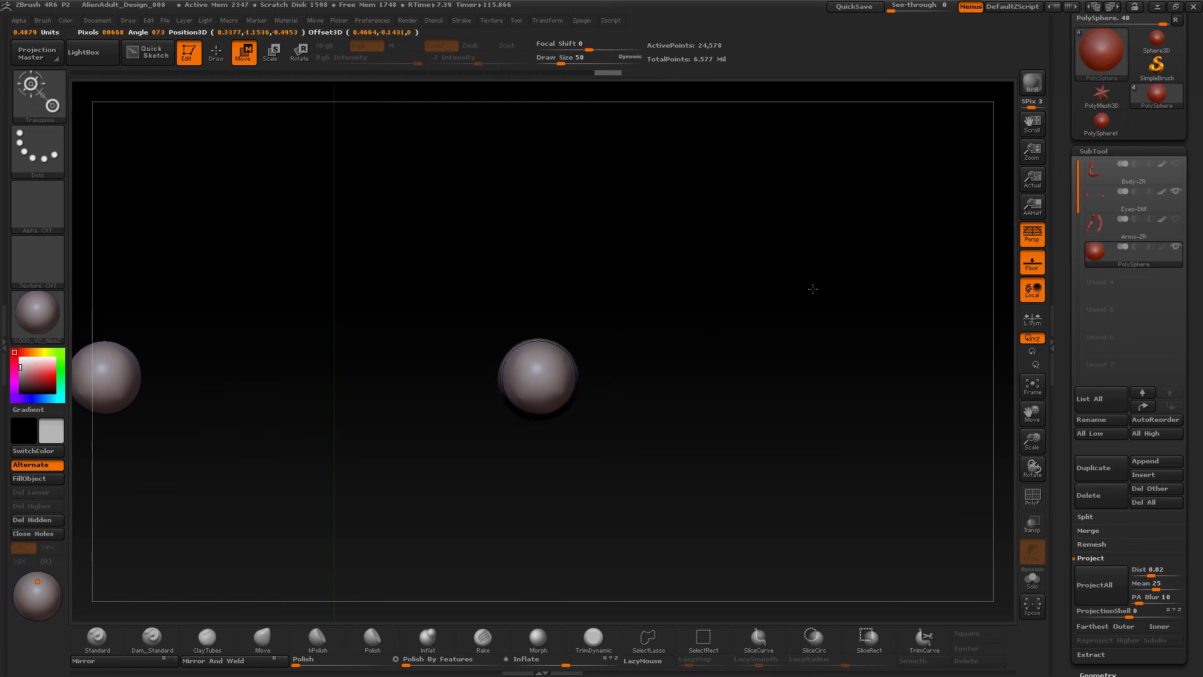
pyautogui.moveTo(813, 288); pyautogui.dragTo(813, 290)
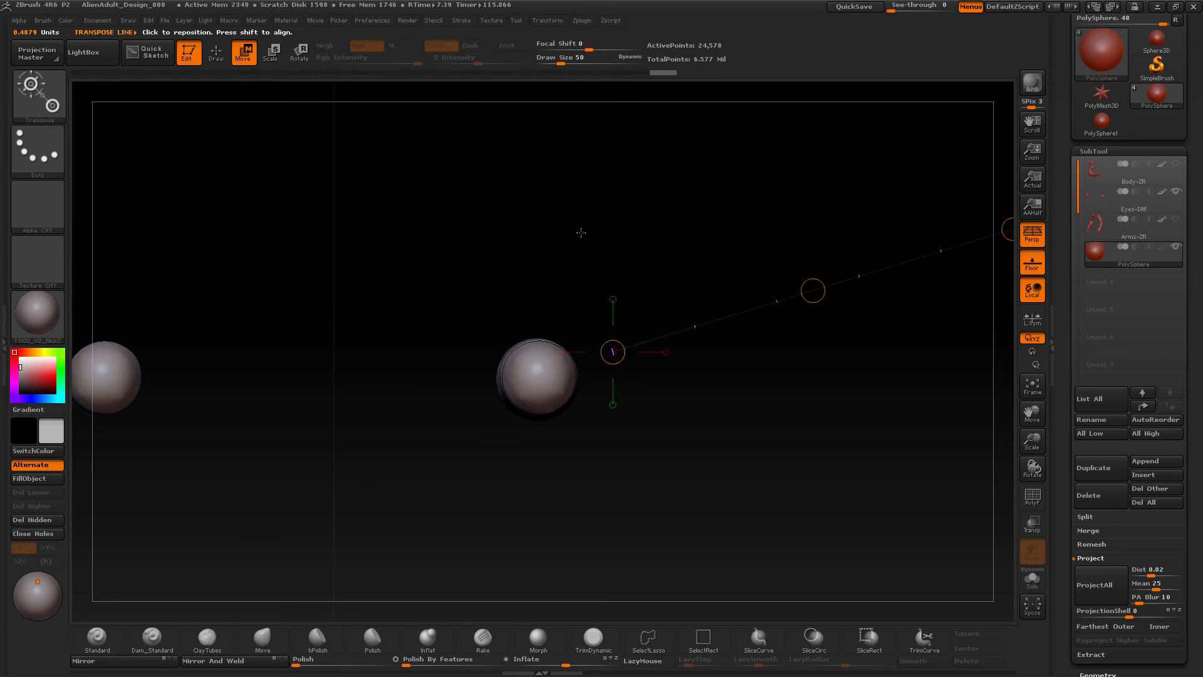
# - Fine-tune the PolySphere's scale and front-view position to match the eye underneath
pyautogui.click(276, 61)
pyautogui.moveTo(540, 376); pyautogui.dragTo(774, 286)
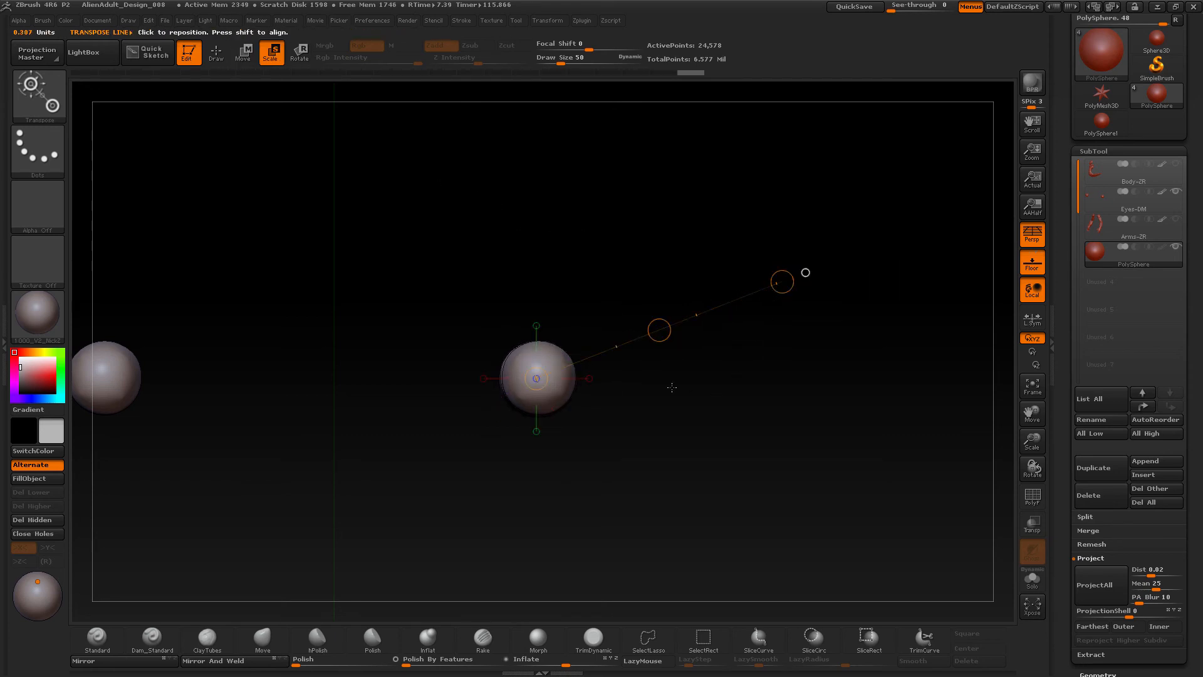
pyautogui.click(249, 58)
pyautogui.moveTo(658, 330); pyautogui.dragTo(663, 331)
# - Align the PolySphere with the eye in depth from a side view, then return to Draw mode
pyautogui.moveTo(784, 472); pyautogui.dragTo(717, 475)
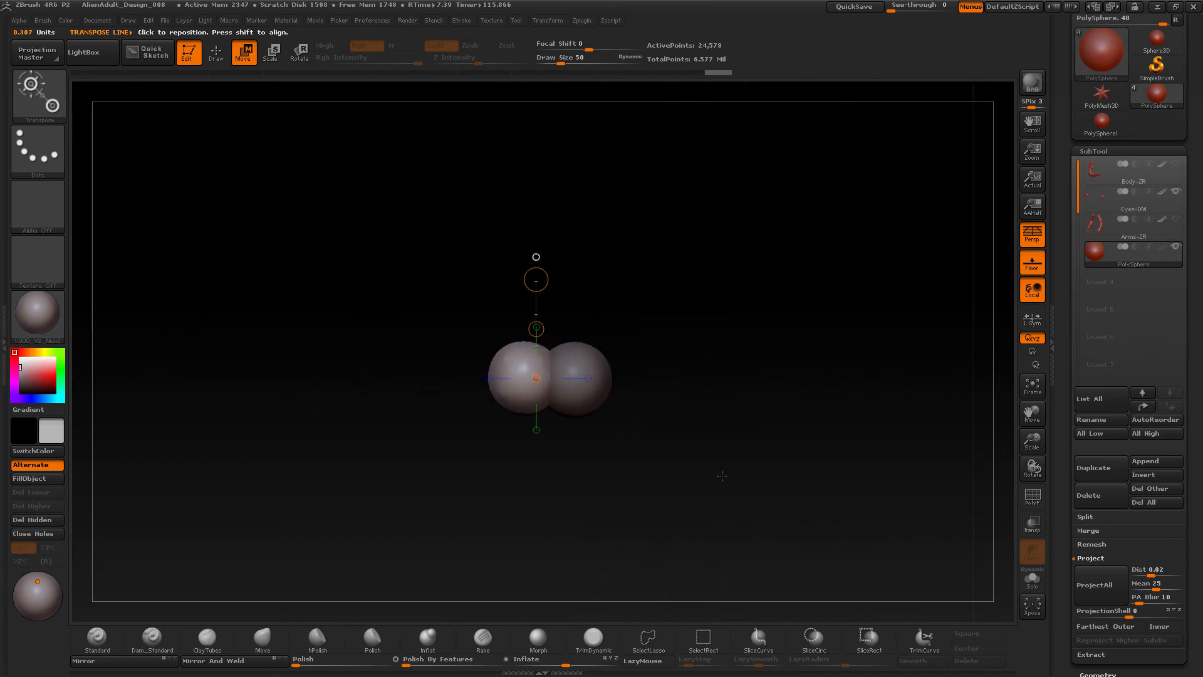
pyautogui.moveTo(575, 362); pyautogui.dragTo(790, 362)
pyautogui.moveTo(592, 383); pyautogui.dragTo(844, 382)
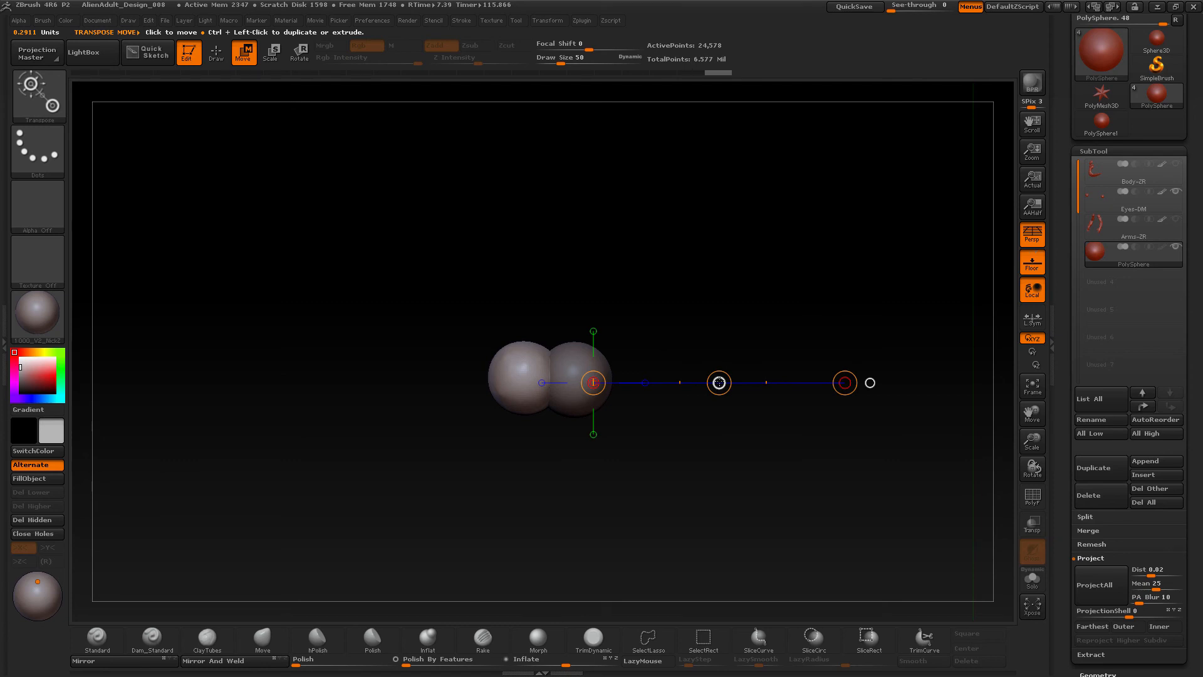
pyautogui.moveTo(719, 382)
pyautogui.mouseDown()
pyautogui.moveTo(668, 394)
pyautogui.moveTo(720, 383)
pyautogui.moveTo(710, 457)
pyautogui.moveTo(703, 436)
pyautogui.mouseUp()
pyautogui.press('q')
pyautogui.moveTo(739, 363); pyautogui.dragTo(711, 420)
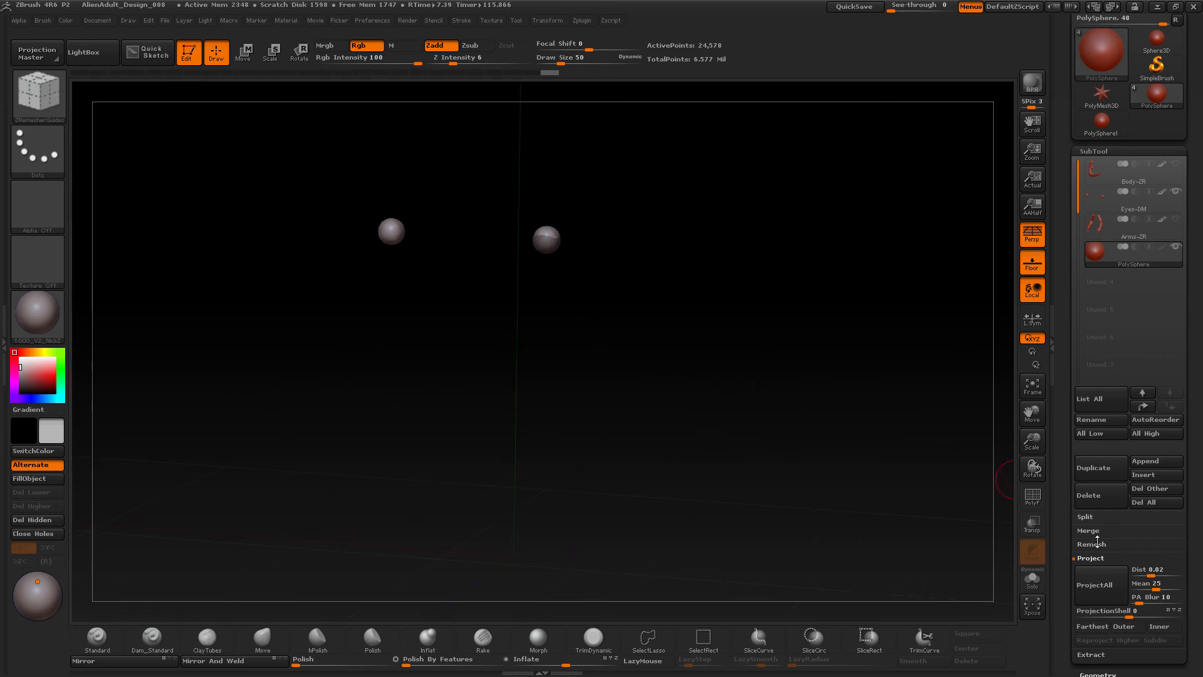
# - Duplicate the fitted PolySphere and mirror one copy across onto the opposite eye
pyautogui.click(1094, 469)
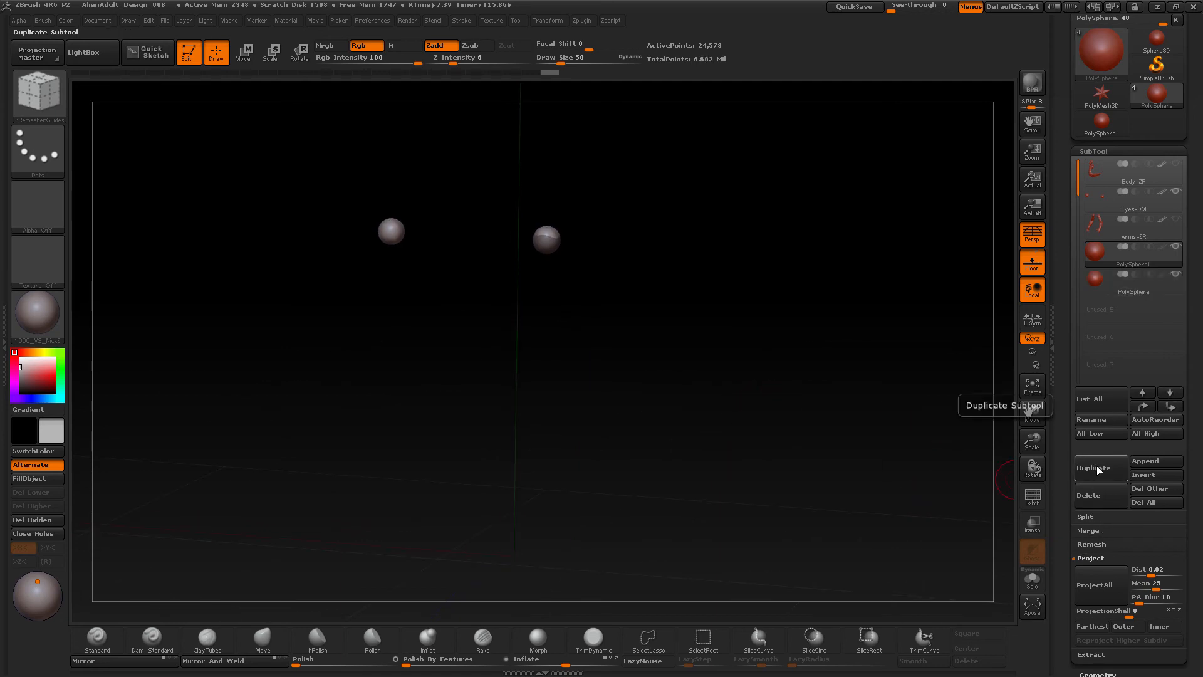
pyautogui.scroll(-5, 1110, 388)
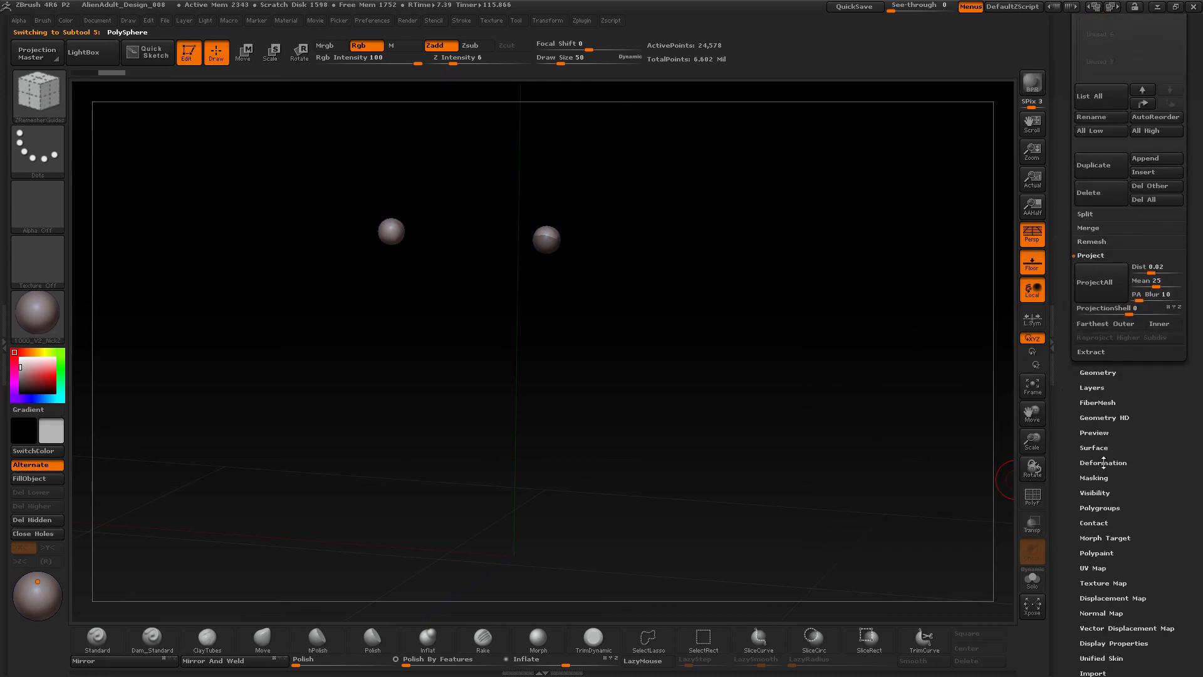
pyautogui.click(1109, 462)
pyautogui.scroll(5, 1066, 278)
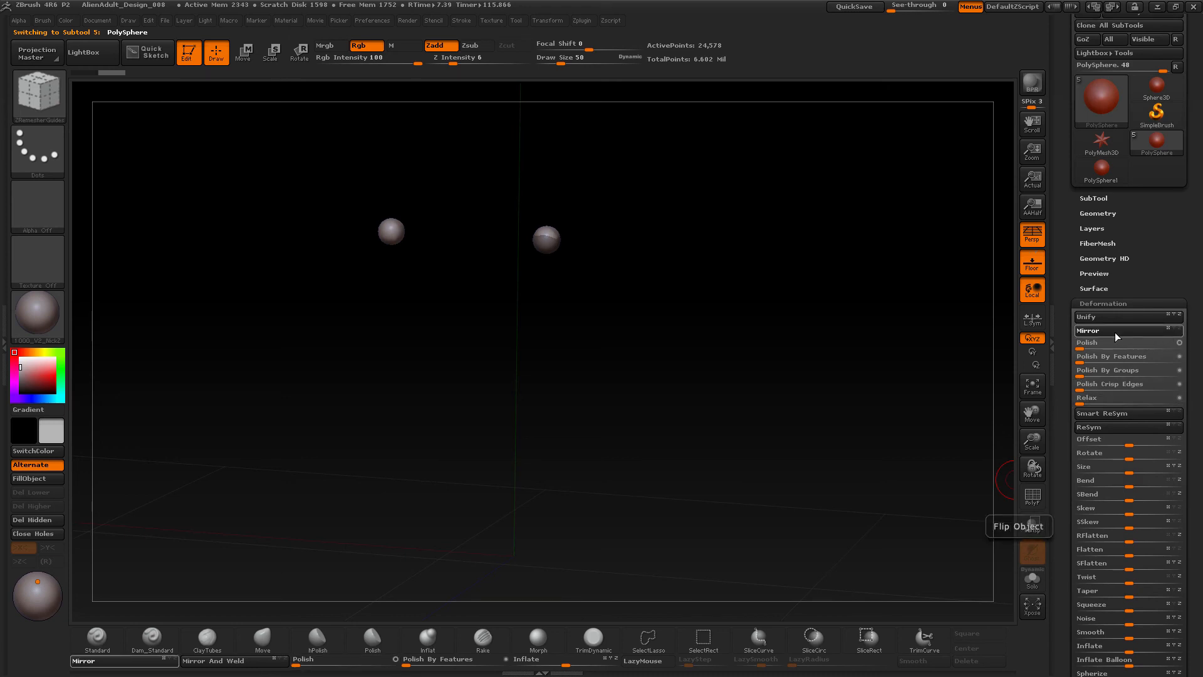
pyautogui.click(1115, 332)
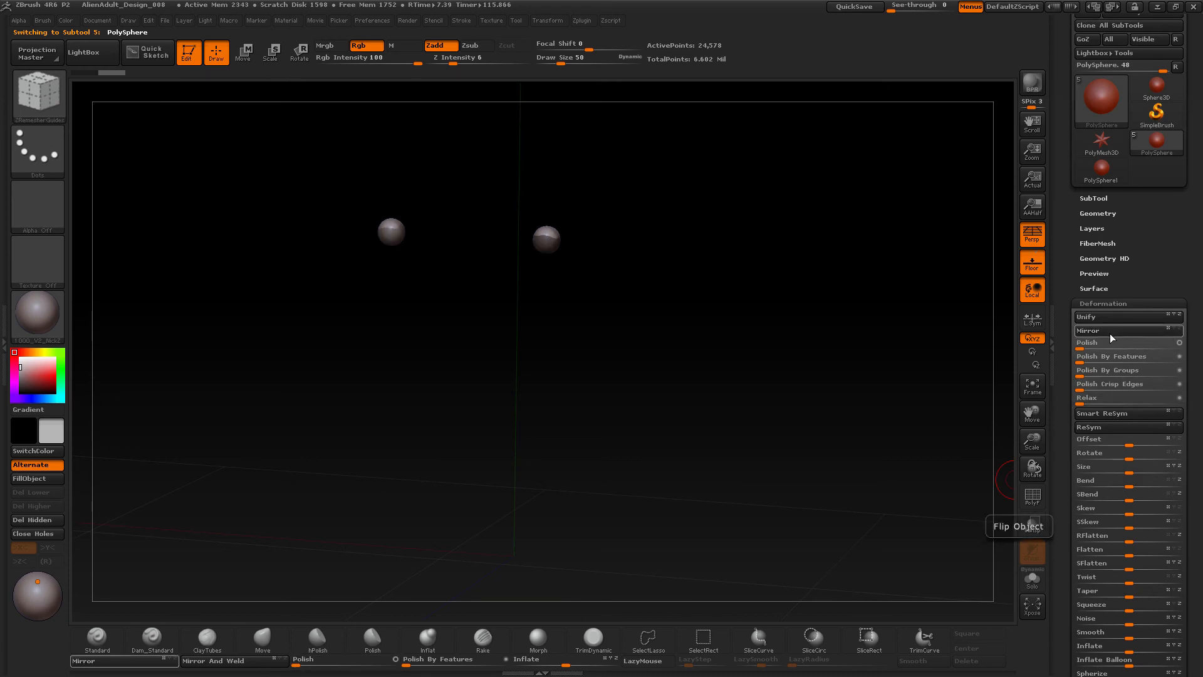
# - Merge the PolySphere1 subtool down into the PolySphere subtool below it
pyautogui.click(1091, 198)
pyautogui.click(1121, 241)
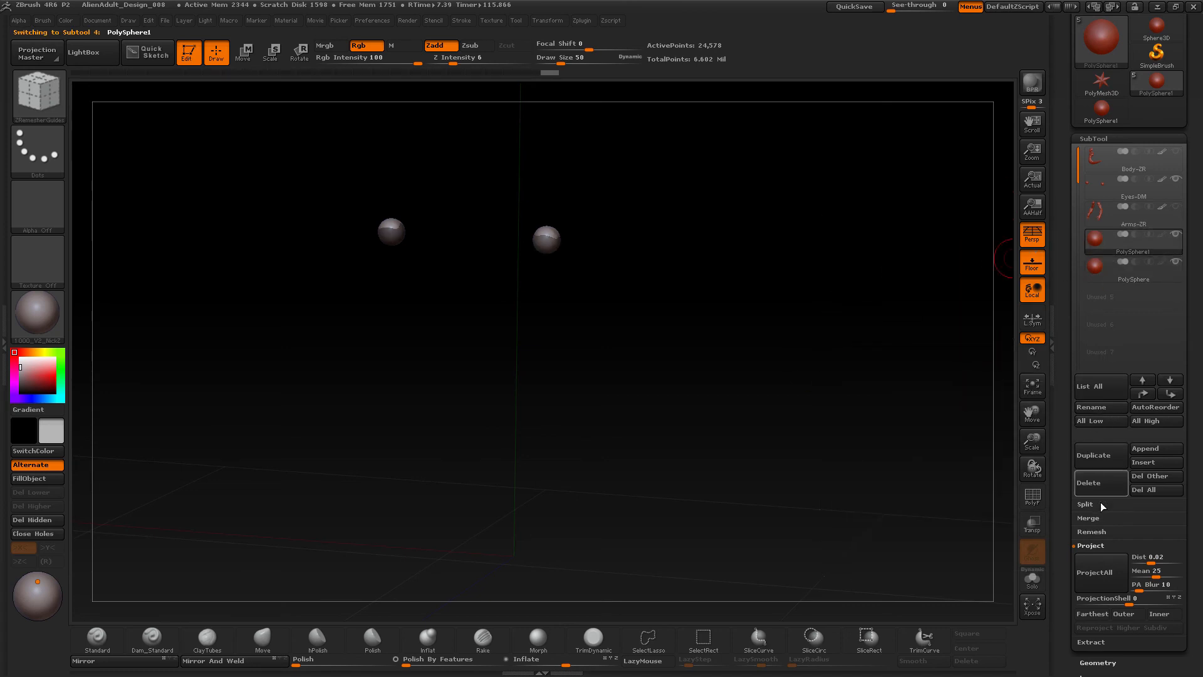
pyautogui.click(1089, 518)
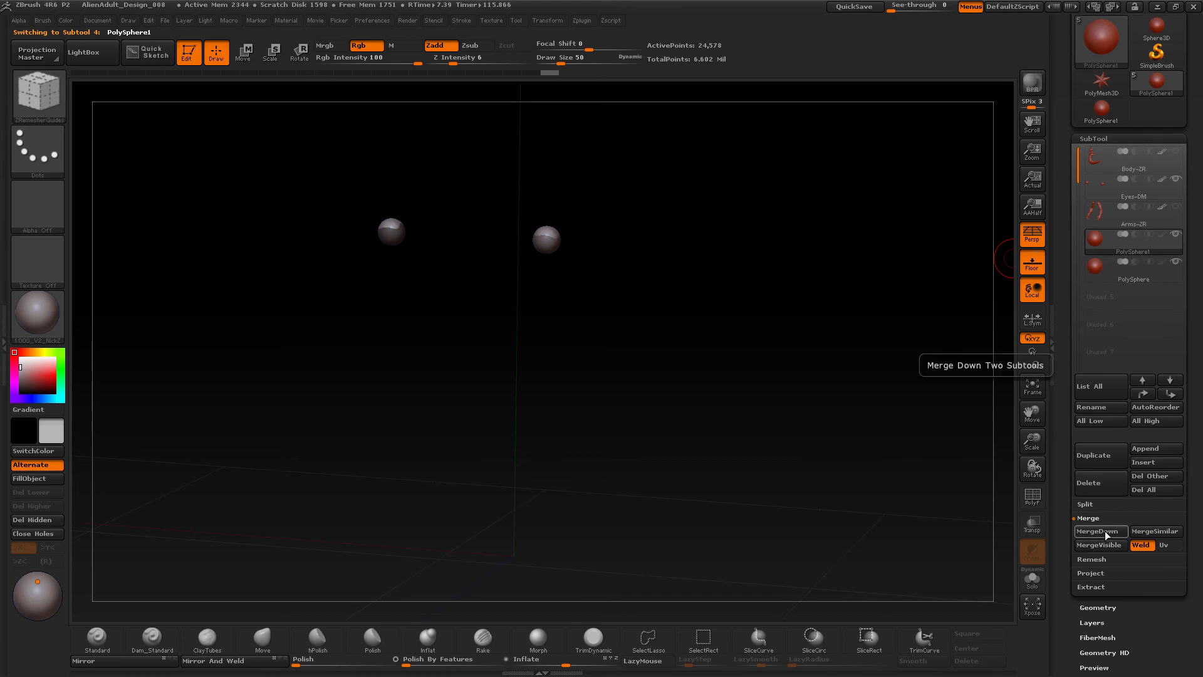
pyautogui.click(1102, 531)
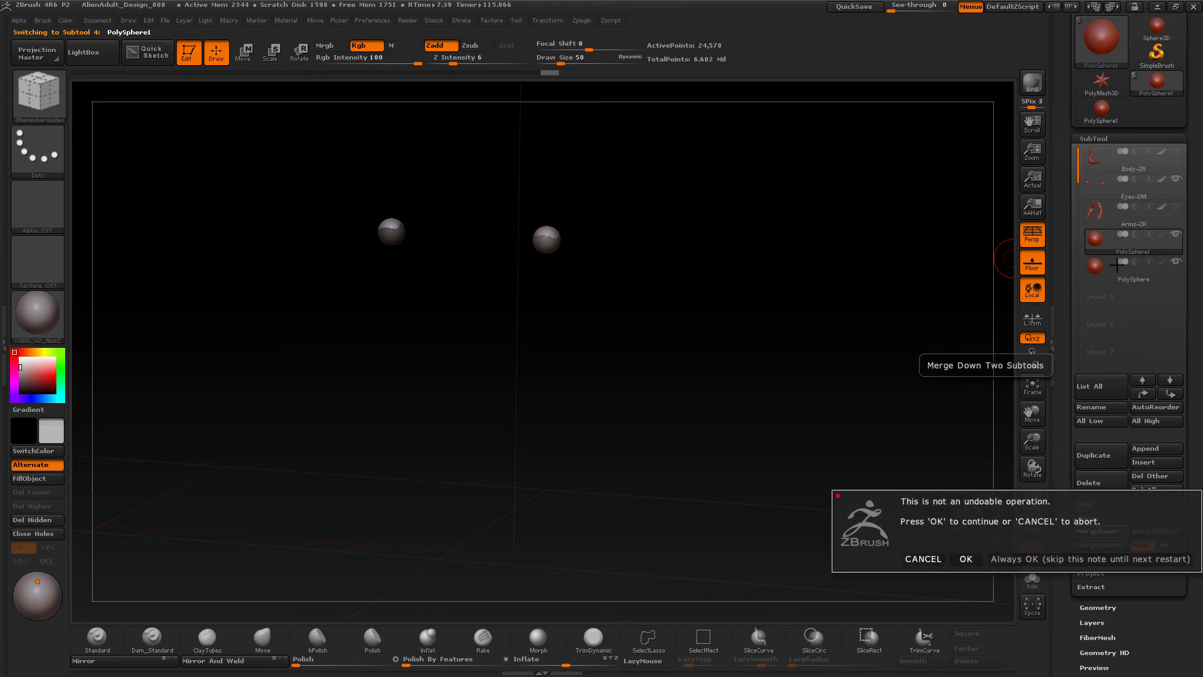
pyautogui.click(967, 559)
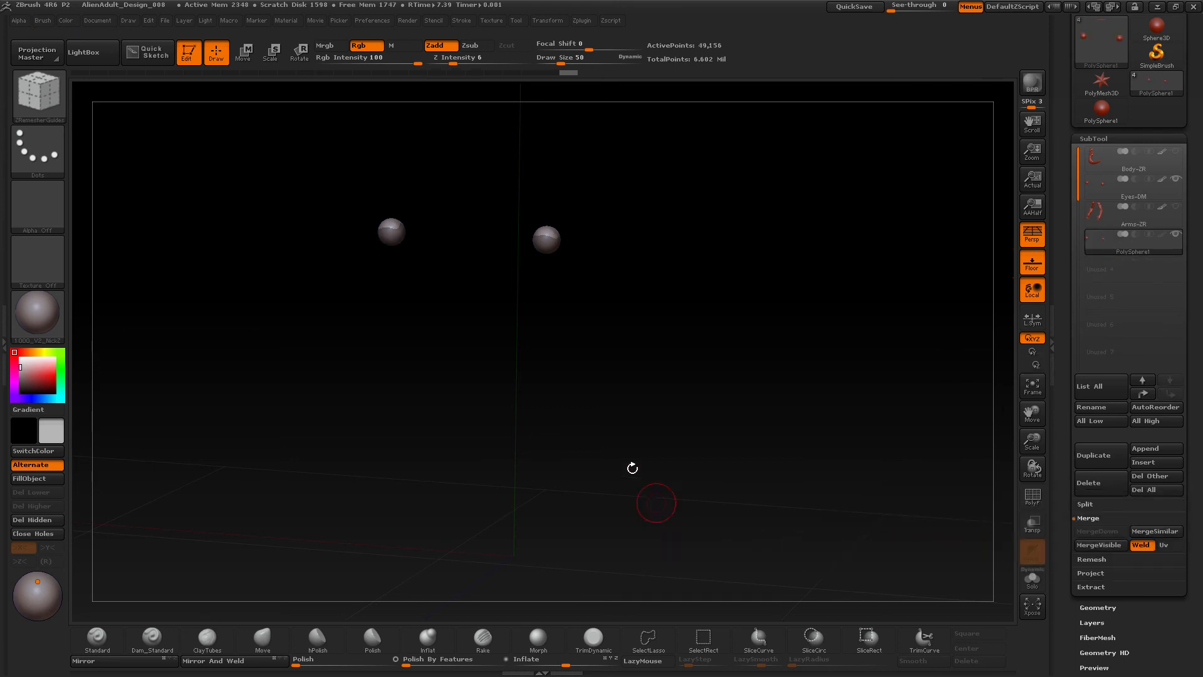
# - Rename the merged sphere subtool as Eyes
pyautogui.click(1092, 407)
pyautogui.press('shift')
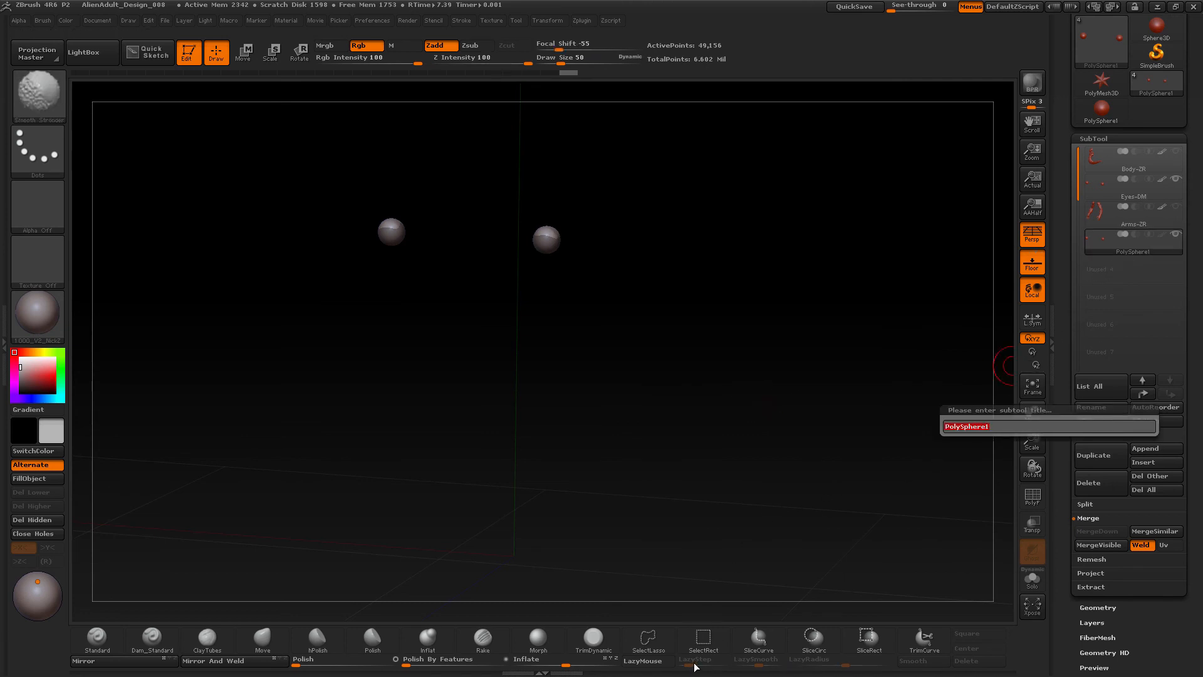
pyautogui.write('Eyes')
pyautogui.press('Return')
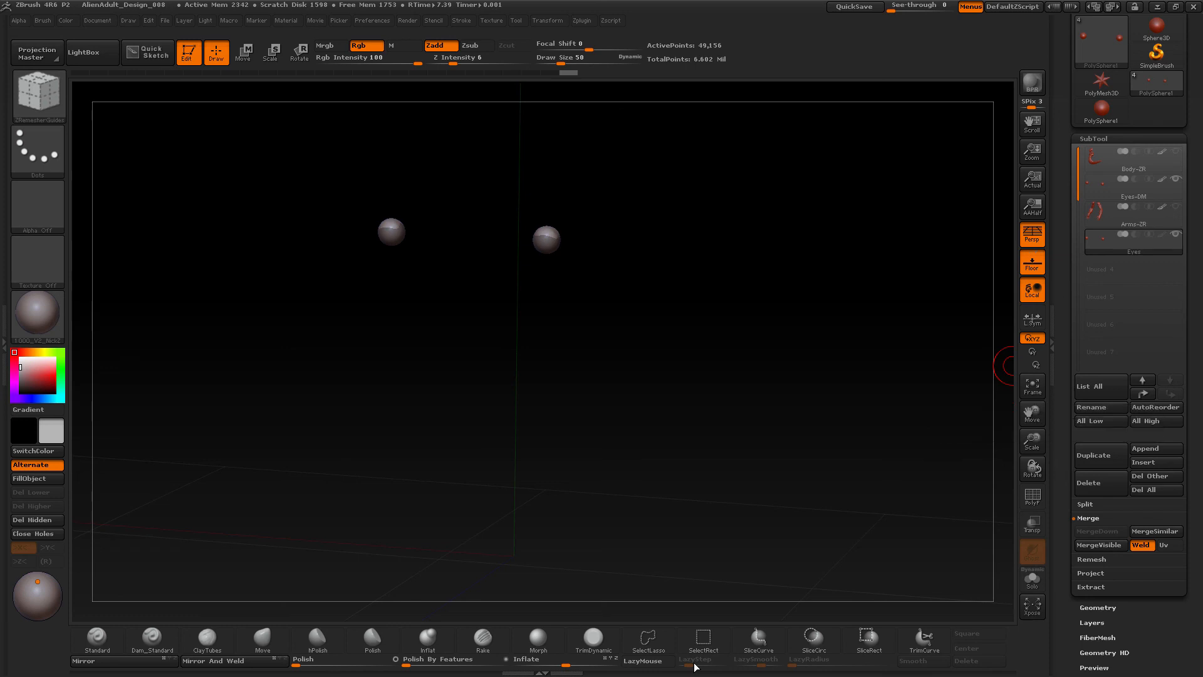
# - Delete the old Eyes-DM subtool permanently
pyautogui.click(1100, 189)
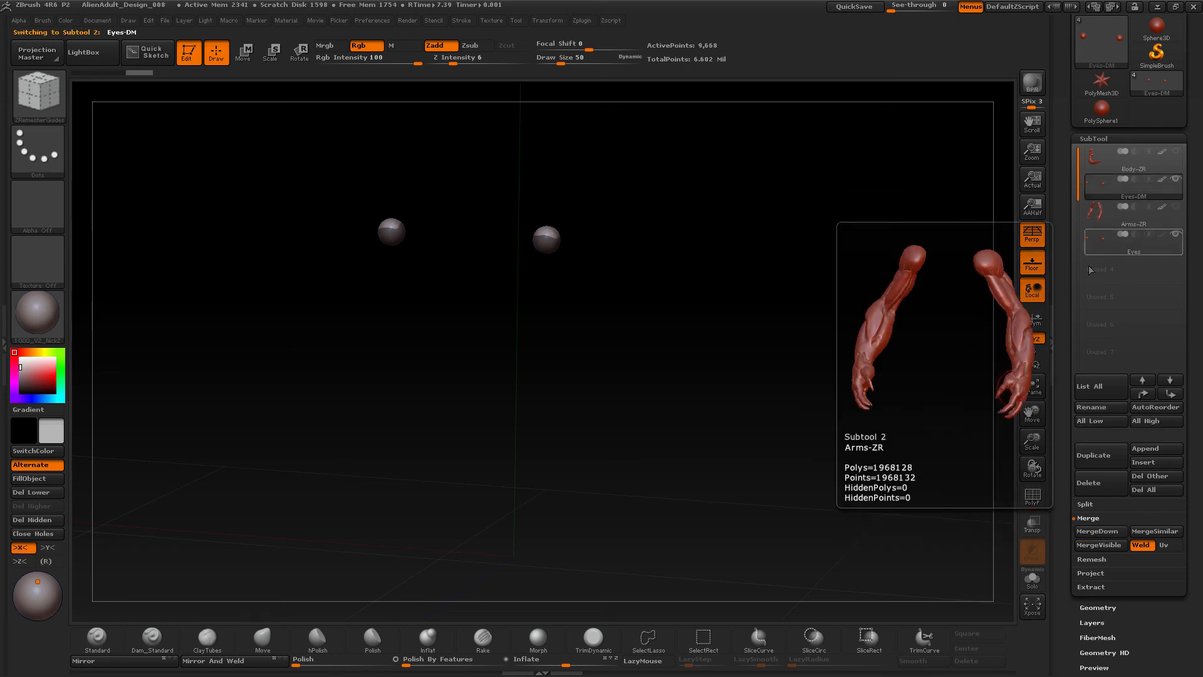
pyautogui.click(1097, 484)
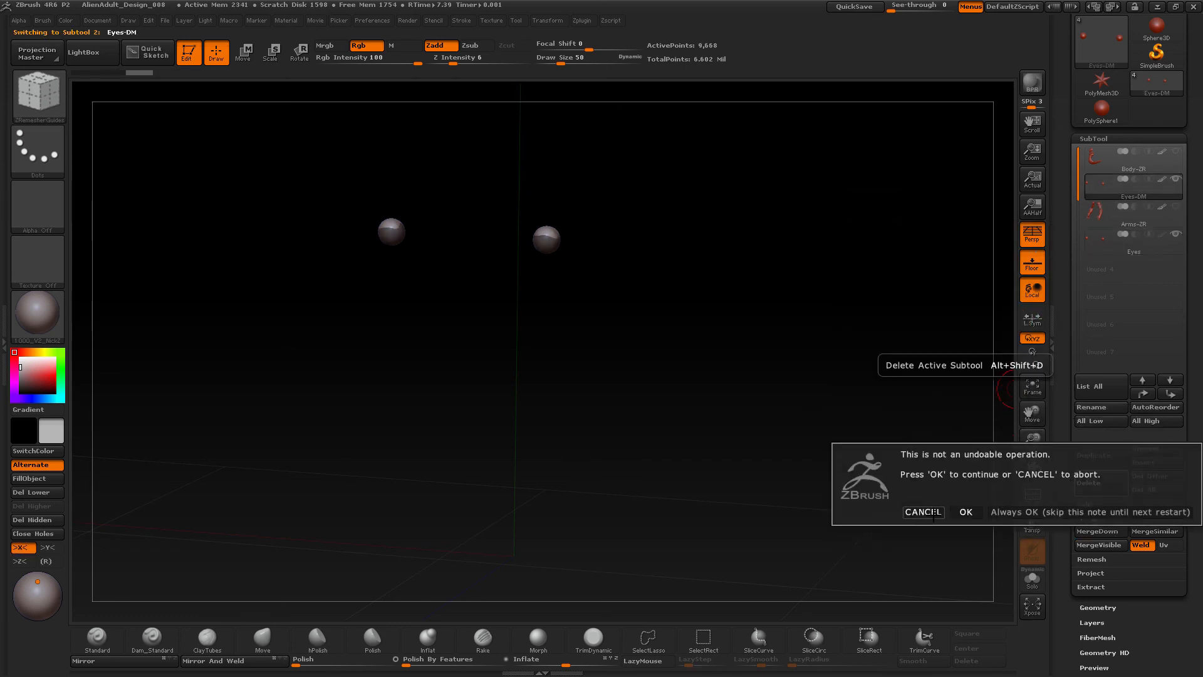
pyautogui.click(966, 512)
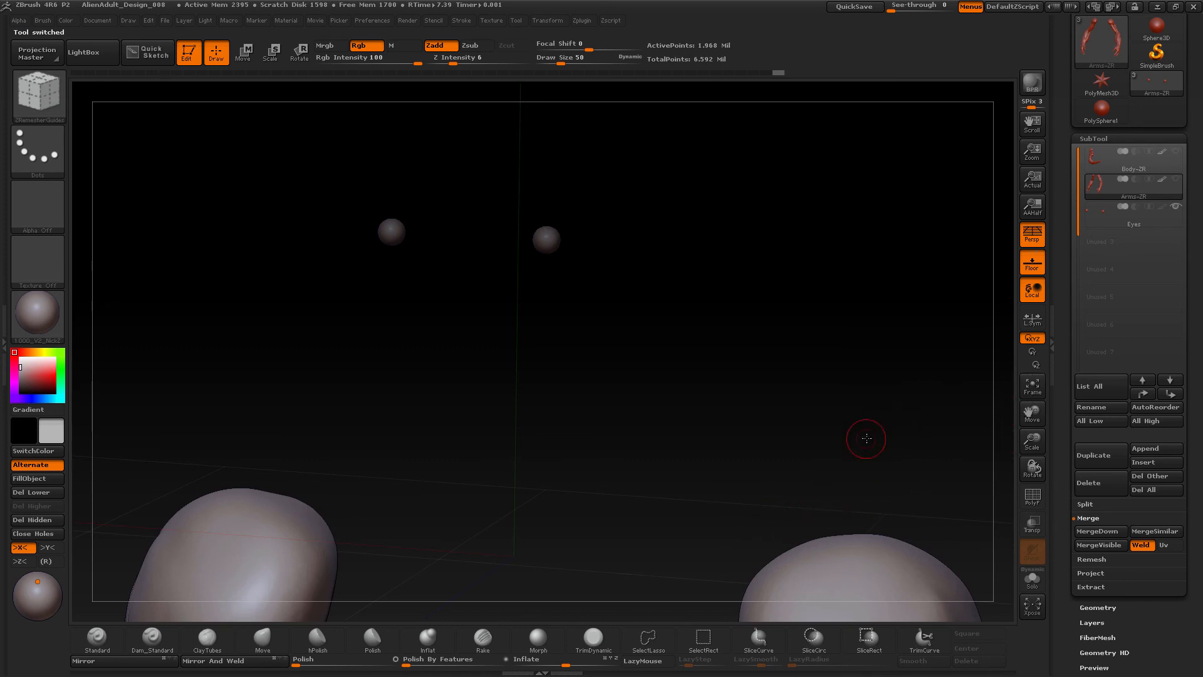
# - Make the Eyes subtool active, display its polyframe wireframe, and set the draw size to 20
pyautogui.moveTo(867, 438); pyautogui.dragTo(776, 431)
pyautogui.click(1134, 213)
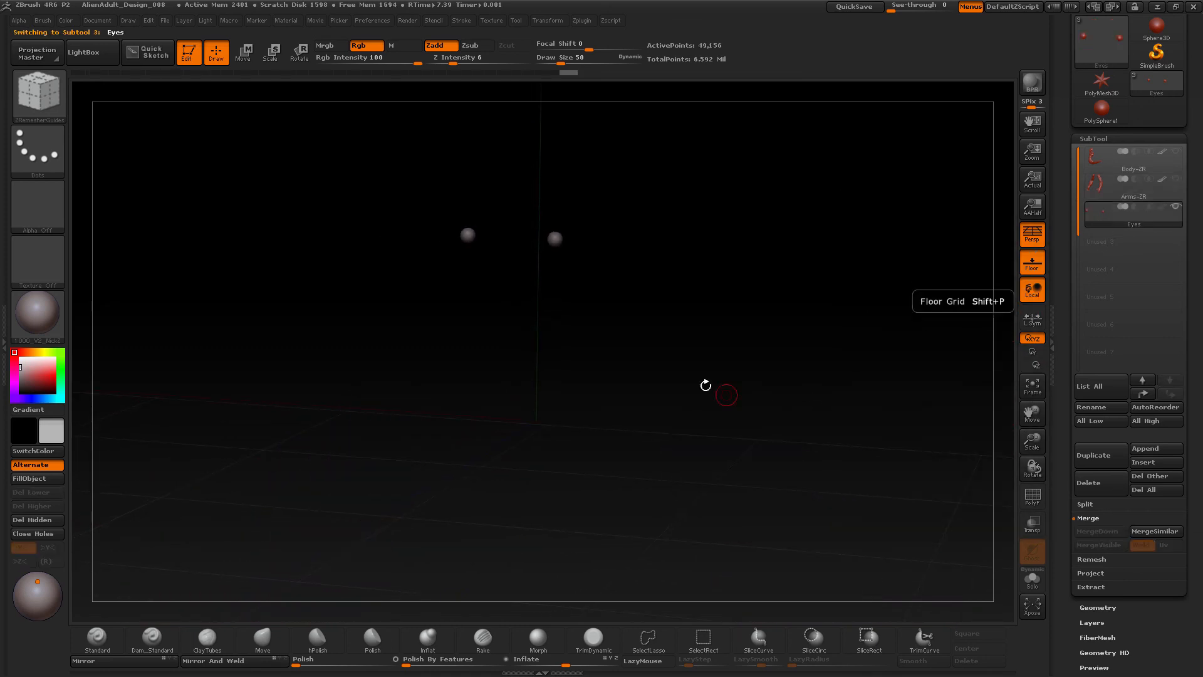
pyautogui.keyDown('alt'); pyautogui.moveTo(706, 385); pyautogui.dragTo(877, 476); pyautogui.keyUp('alt')
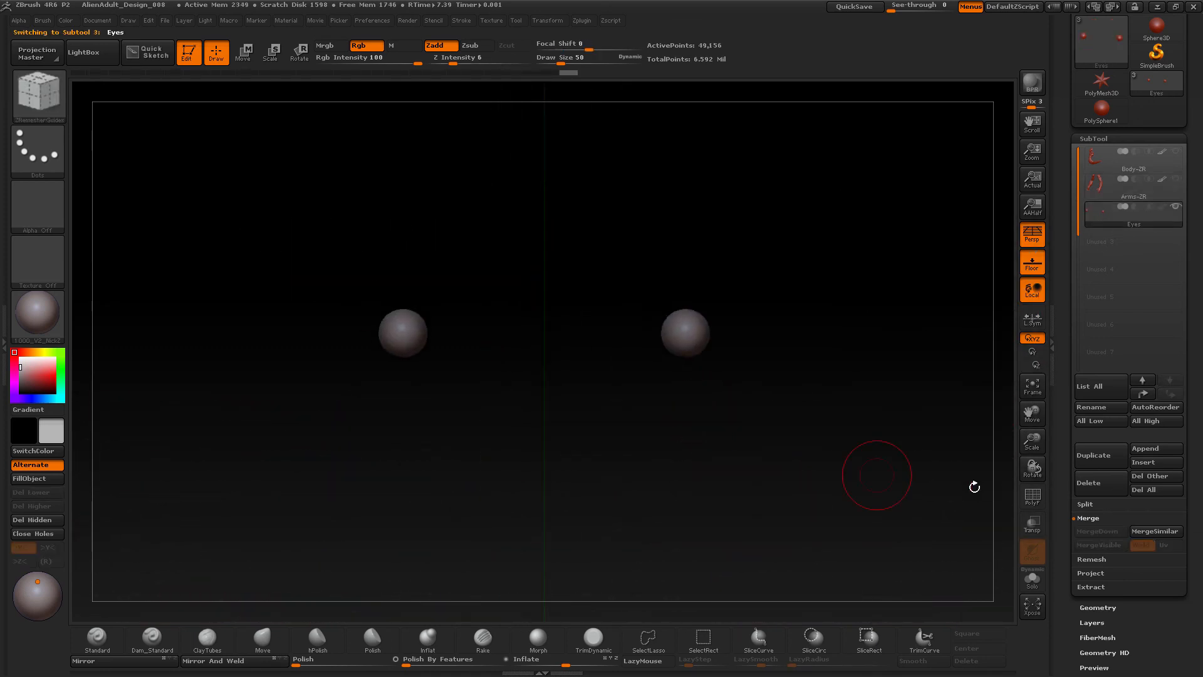
pyautogui.click(1032, 496)
pyautogui.keyDown('alt'); pyautogui.moveTo(802, 480); pyautogui.dragTo(814, 525); pyautogui.keyUp('alt')
pyautogui.keyDown('alt'); pyautogui.moveTo(729, 485); pyautogui.dragTo(844, 424); pyautogui.keyUp('alt')
pyautogui.press('s')
pyautogui.moveTo(817, 481)
pyautogui.mouseDown()
pyautogui.moveTo(799, 457)
pyautogui.moveTo(872, 473)
pyautogui.mouseUp()
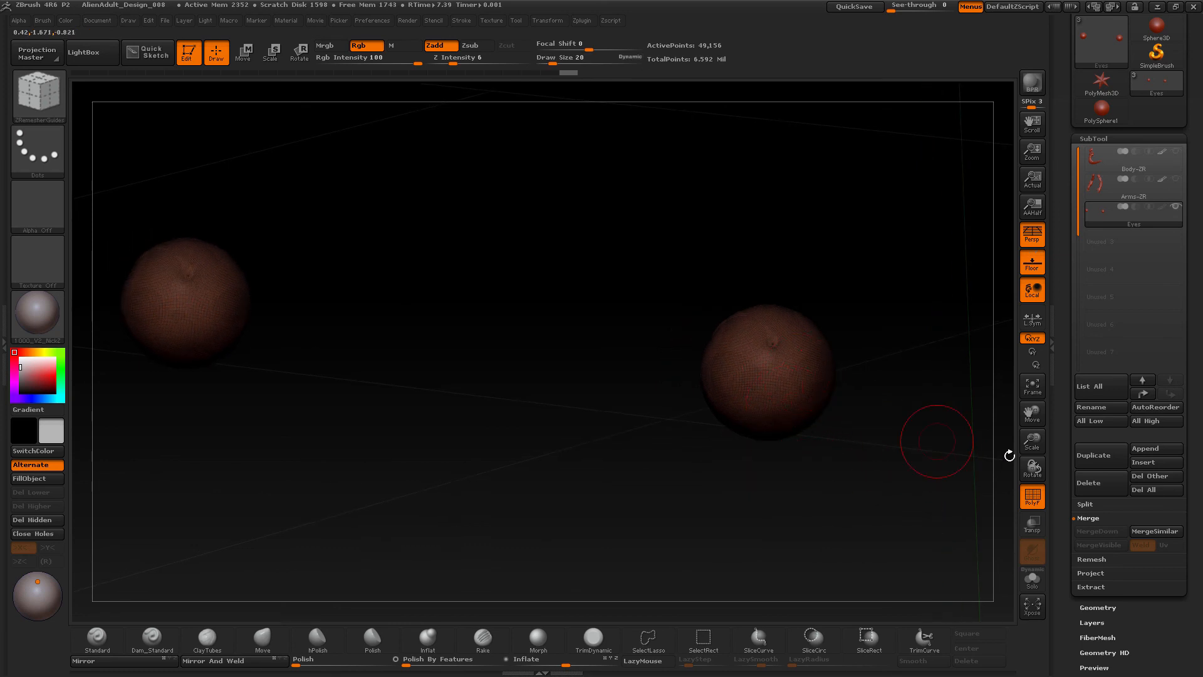
# - Reconstruct the Eyes' lower subdivision levels repeatedly until each sphere is reduced to a base cube
pyautogui.moveTo(1067, 515); pyautogui.dragTo(1075, 620)
pyautogui.click(1092, 474)
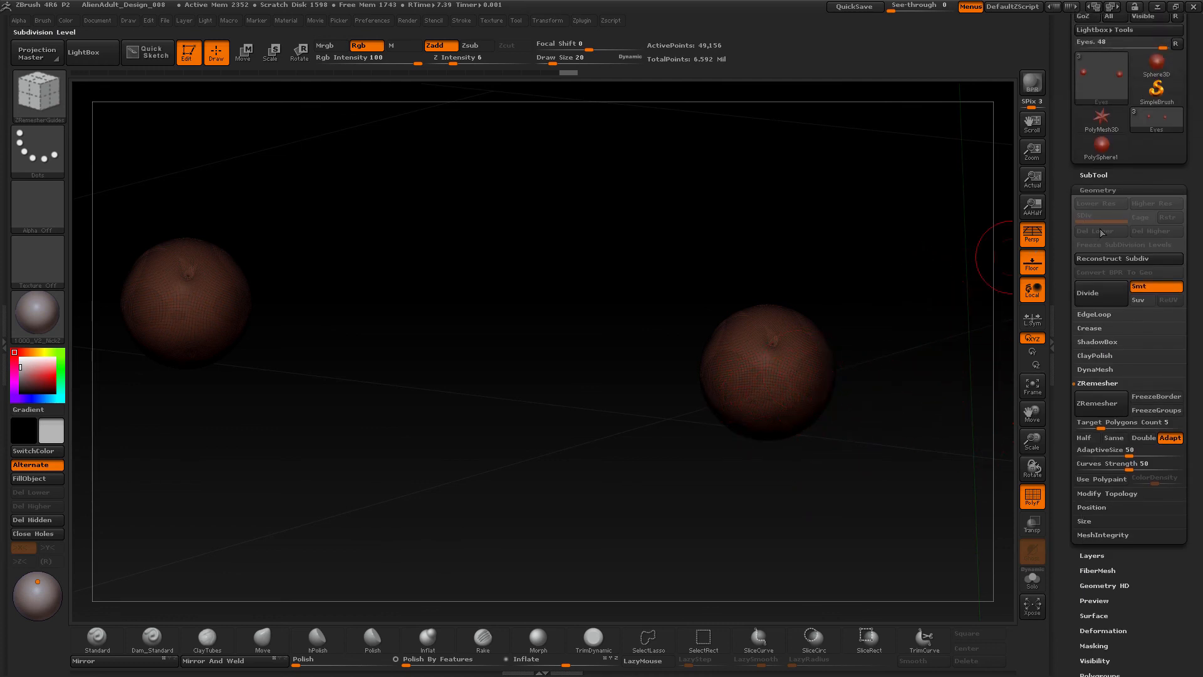
pyautogui.click(1092, 261)
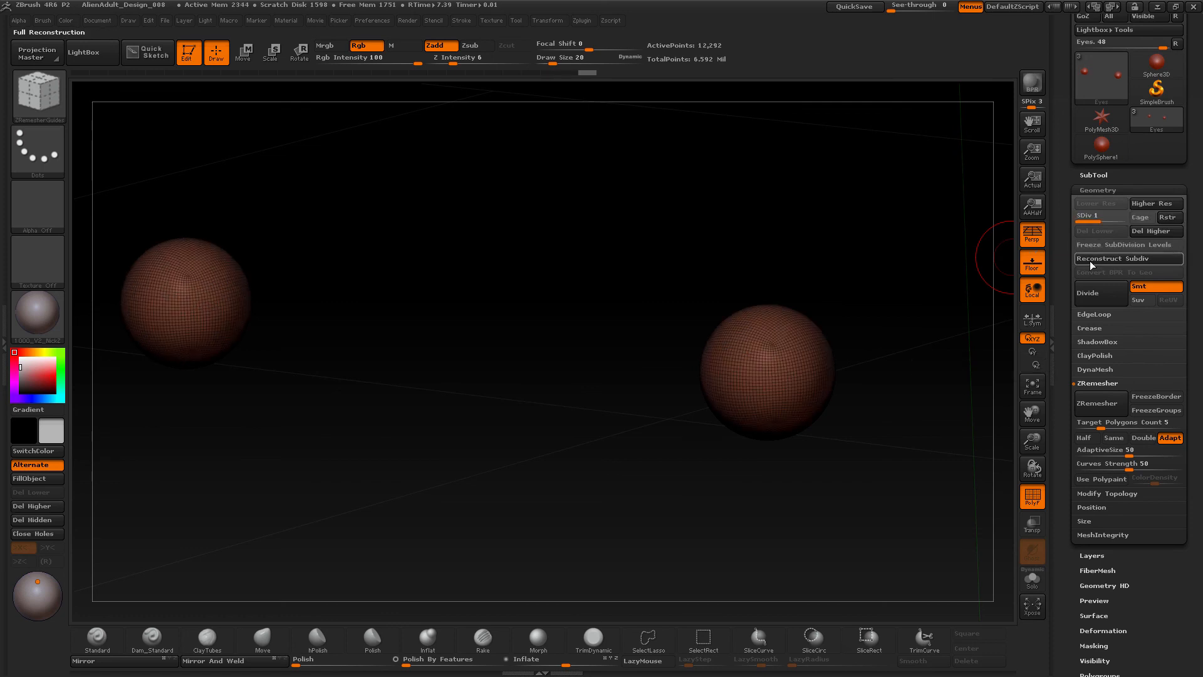
pyautogui.click(1095, 258)
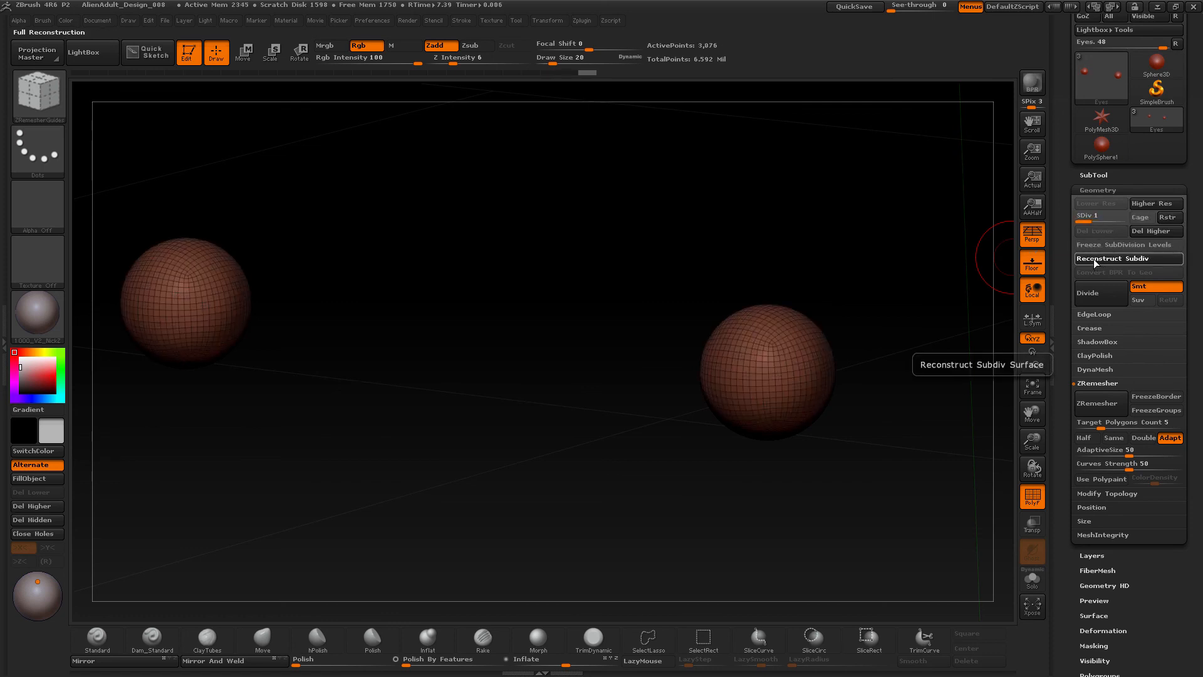
pyautogui.click(1096, 259)
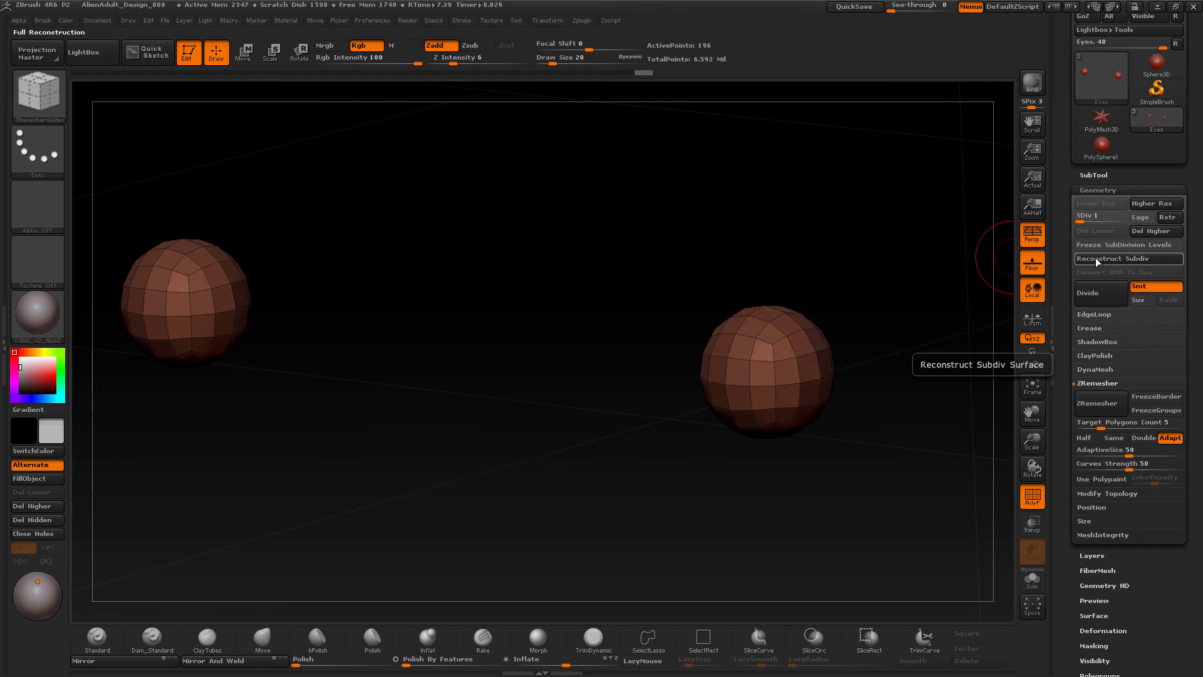
pyautogui.click(1099, 261)
pyautogui.click(1098, 262)
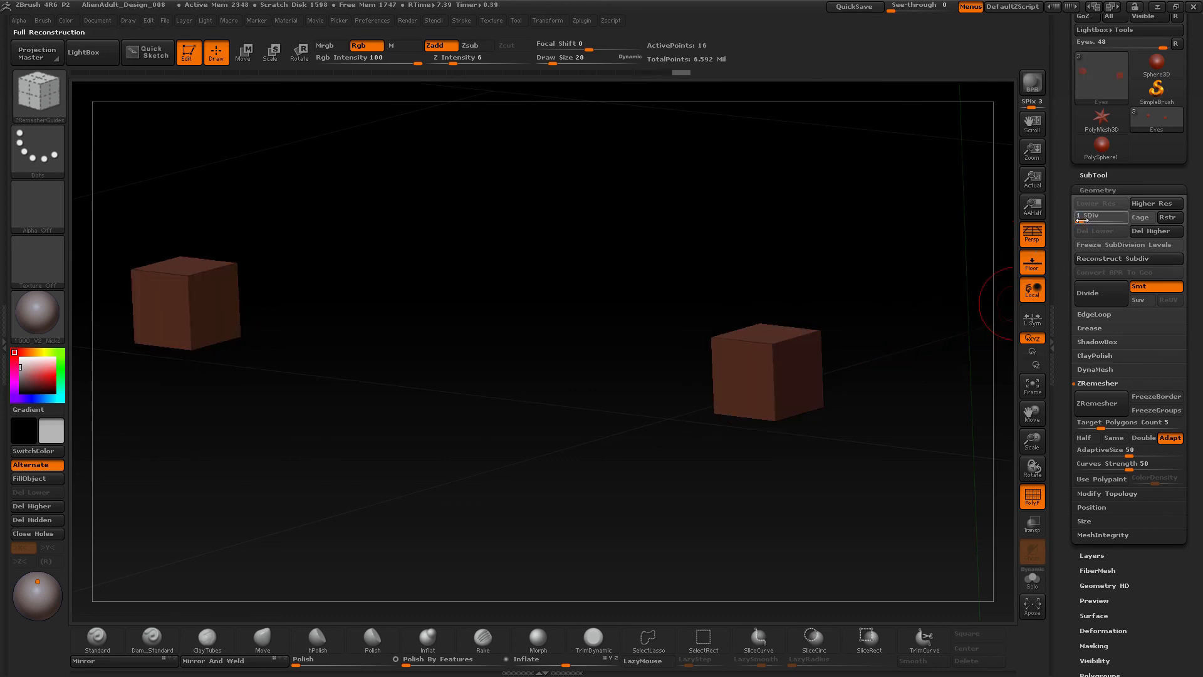
# - Raise the Eyes through subdivision level 5 to level 6 and turn off the polyframe display
pyautogui.moveTo(1082, 220); pyautogui.dragTo(1107, 219)
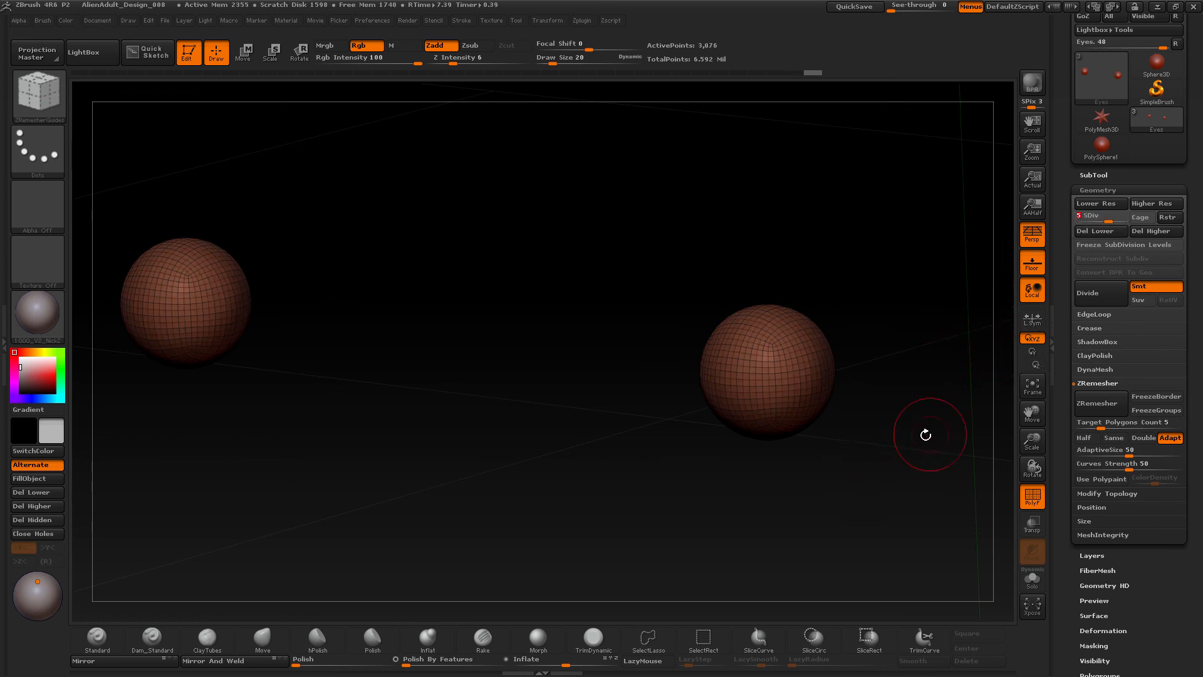
pyautogui.hotkey('shift', 'f')
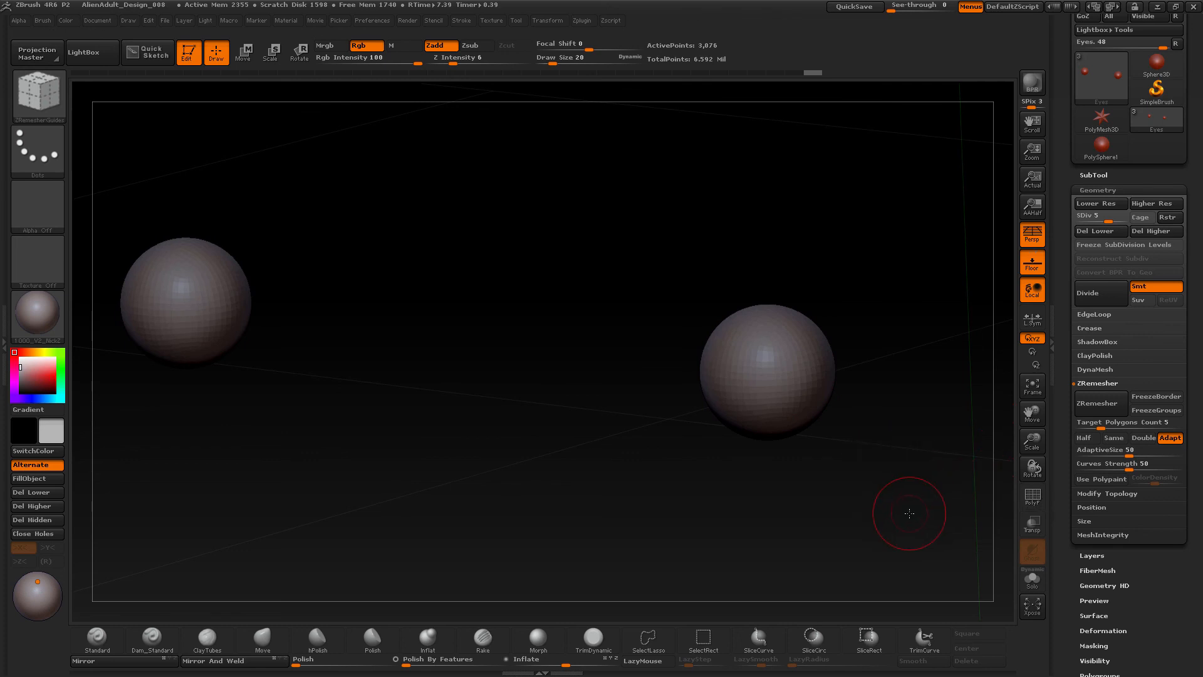
pyautogui.moveTo(909, 513); pyautogui.dragTo(941, 463)
pyautogui.moveTo(1109, 218); pyautogui.dragTo(1117, 219)
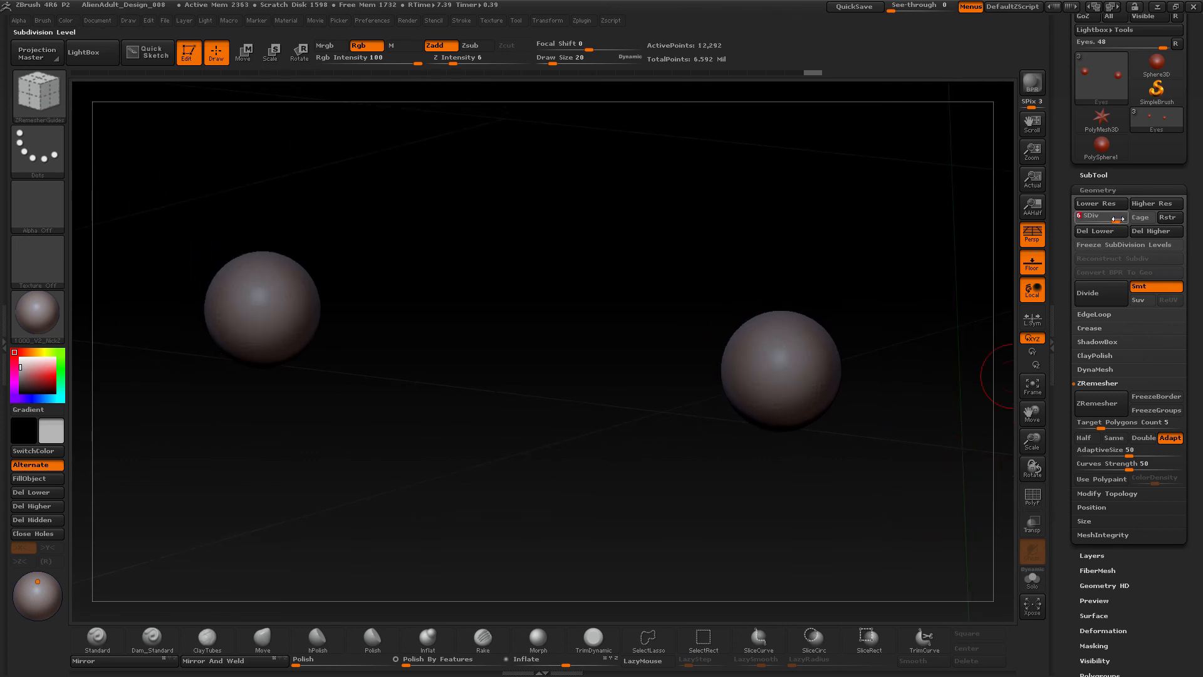
pyautogui.moveTo(814, 435); pyautogui.dragTo(710, 365)
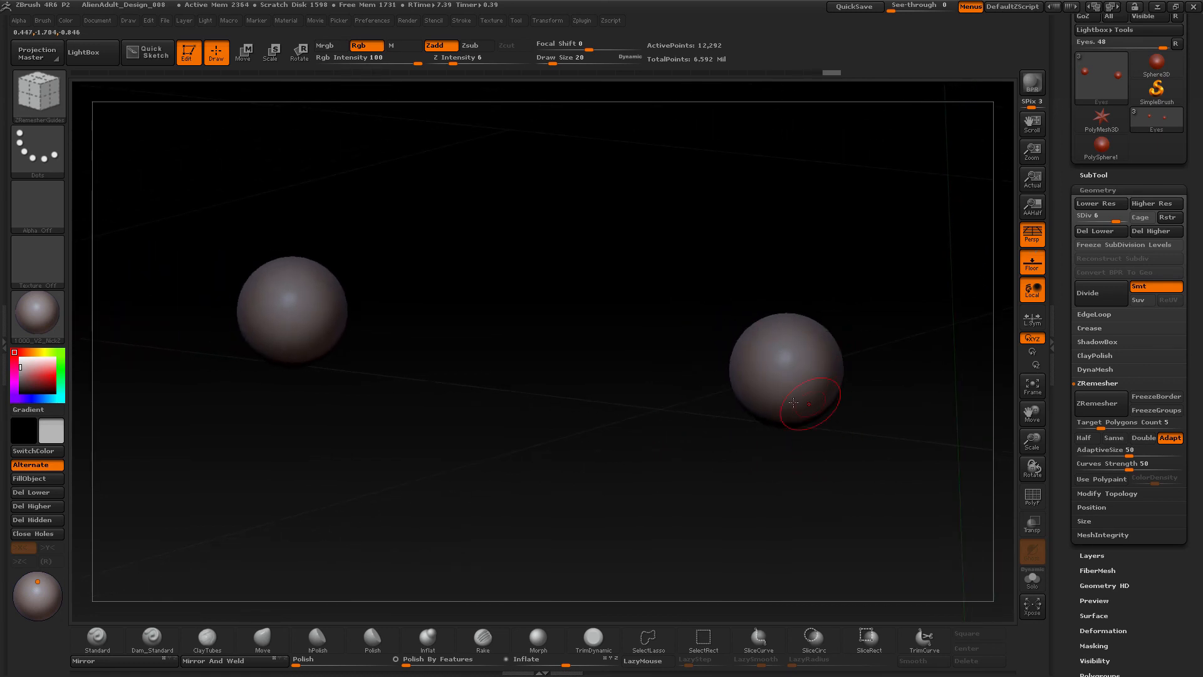
# - Make the Body-ZR and Arms-ZR subtools visible again and check how the new eyes sit in the sockets
pyautogui.click(1108, 176)
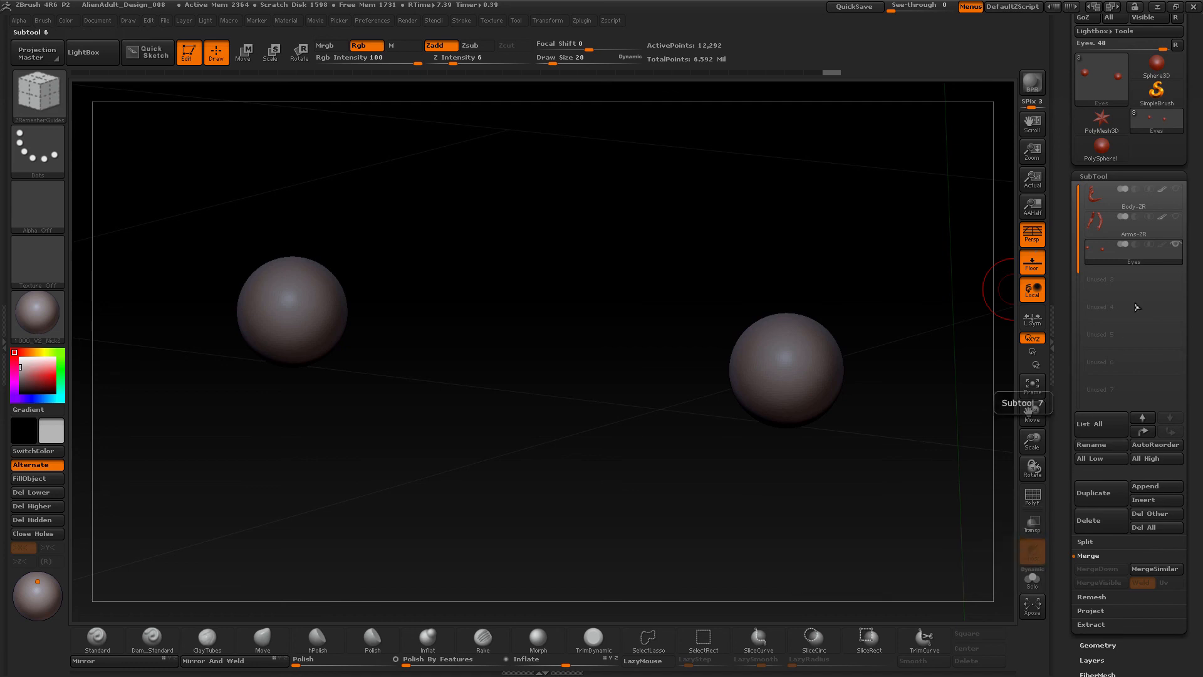
pyautogui.click(1176, 190)
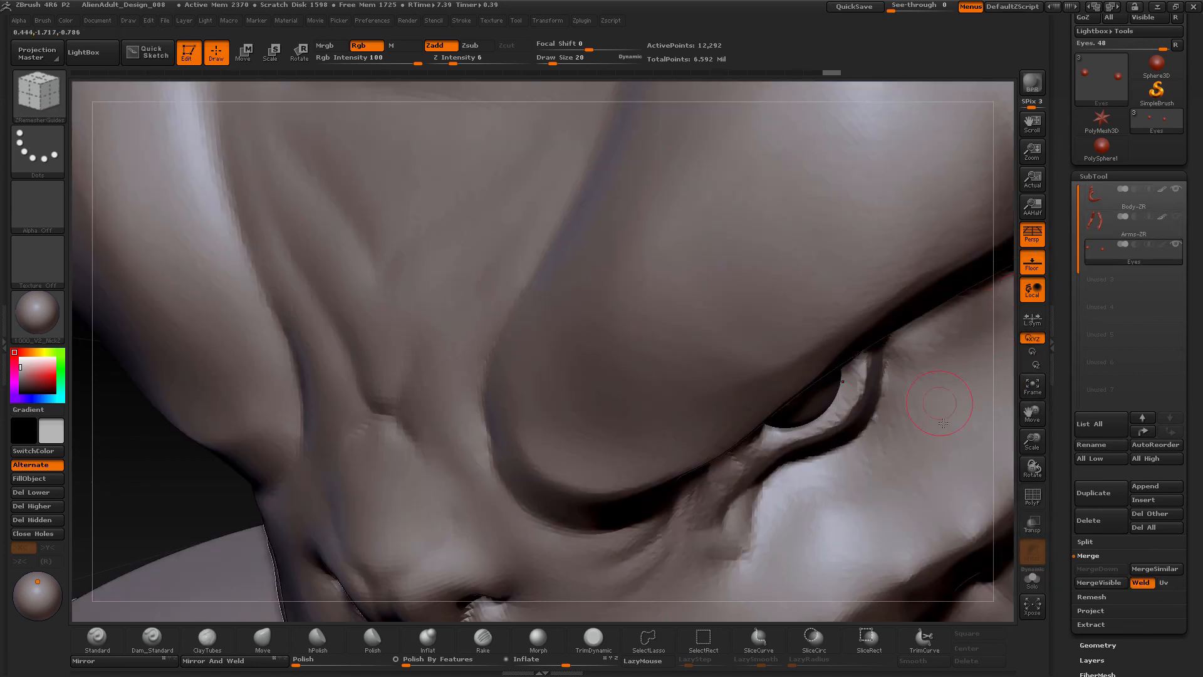
pyautogui.moveTo(1002, 594)
pyautogui.mouseDown()
pyautogui.moveTo(961, 551)
pyautogui.moveTo(537, 405)
pyautogui.moveTo(226, 440)
pyautogui.moveTo(898, 398)
pyautogui.moveTo(892, 370)
pyautogui.moveTo(899, 450)
pyautogui.moveTo(884, 446)
pyautogui.mouseUp()
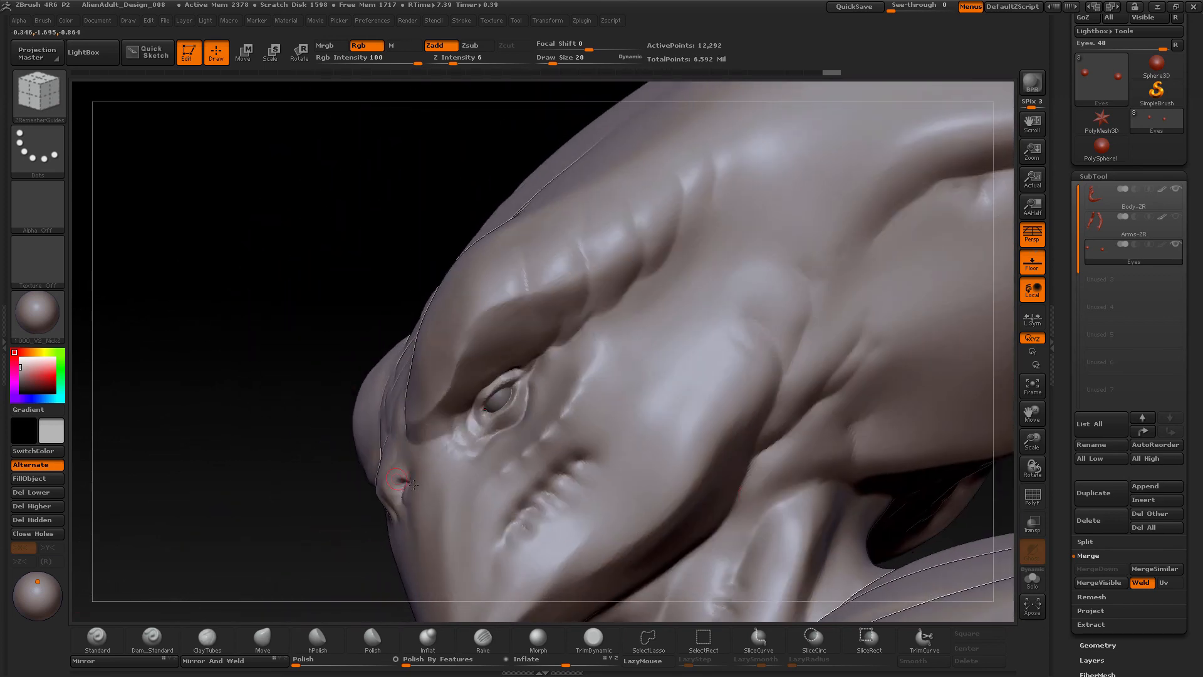
pyautogui.keyDown('alt'); pyautogui.moveTo(316, 549); pyautogui.dragTo(271, 502); pyautogui.keyUp('alt')
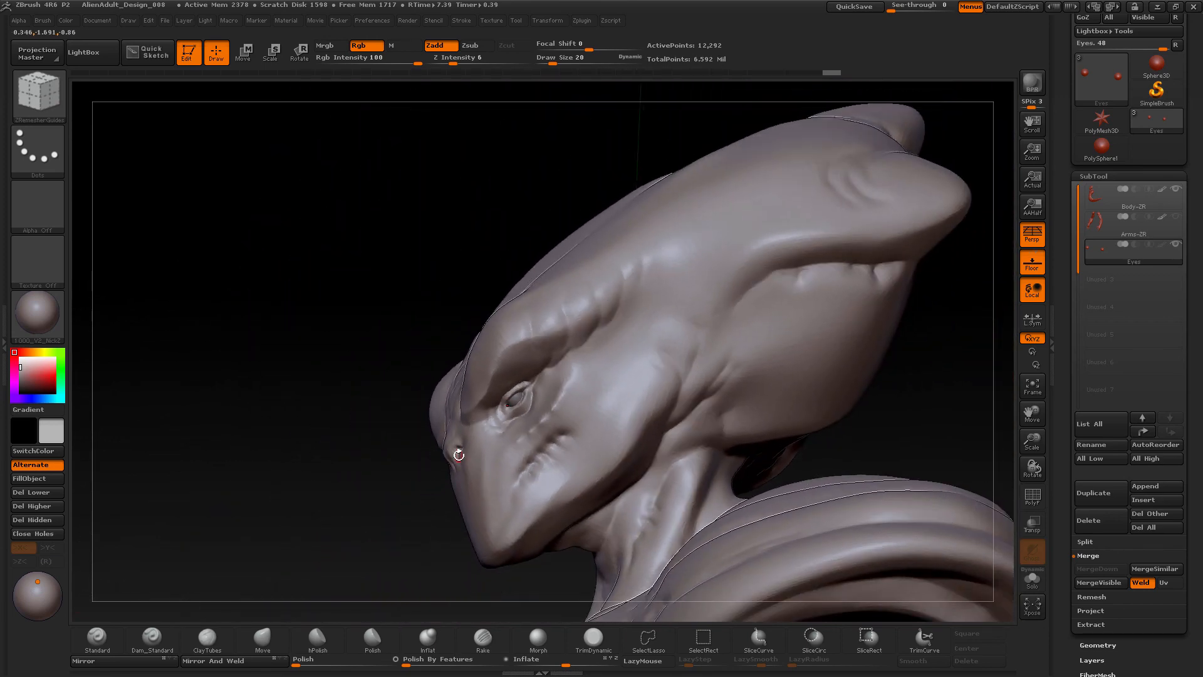
pyautogui.moveTo(902, 413); pyautogui.dragTo(828, 365)
pyautogui.click(1175, 217)
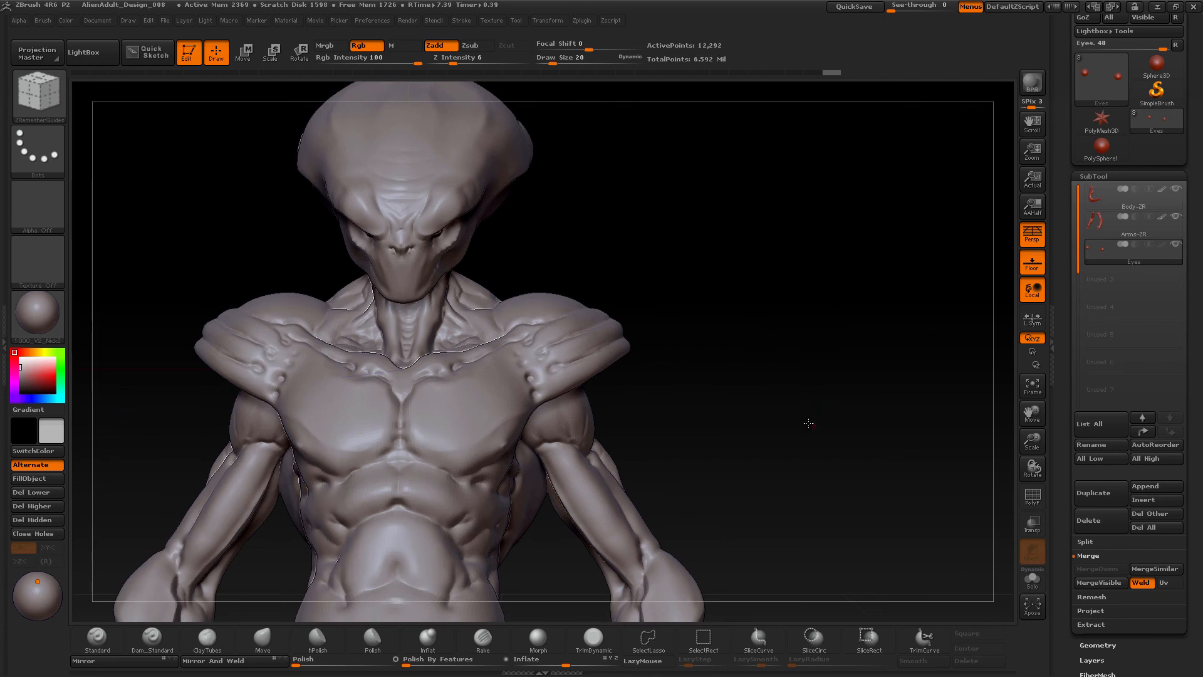
# - Select the Body-ZR subtool, examine its topology with the polyframe shown, and hide the polyframe again
pyautogui.keyDown('alt'); pyautogui.moveTo(808, 423); pyautogui.dragTo(833, 400); pyautogui.keyUp('alt')
pyautogui.click(1032, 495)
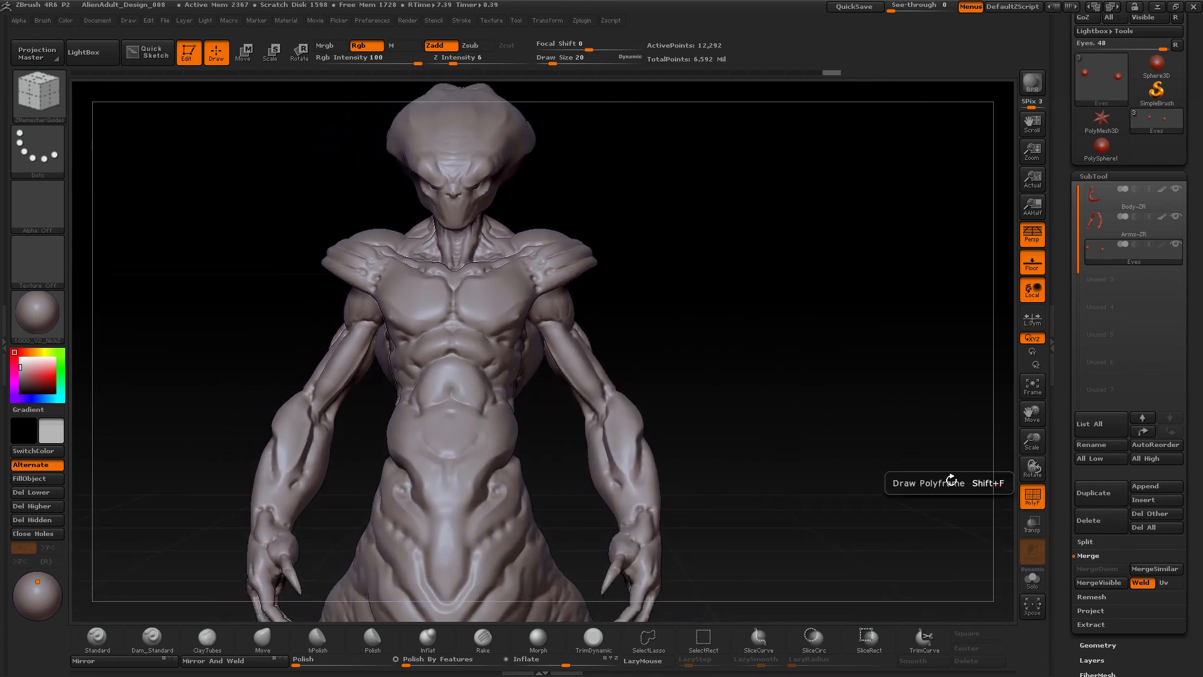
pyautogui.moveTo(834, 478); pyautogui.dragTo(1012, 473)
pyautogui.click(1103, 195)
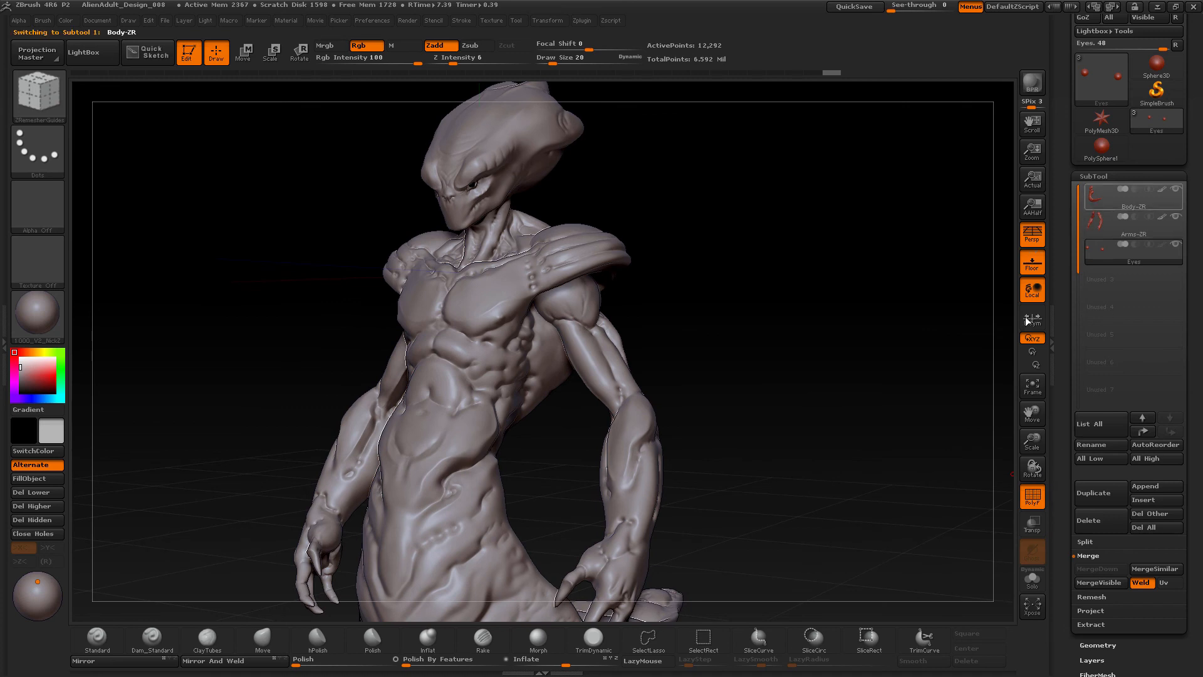
pyautogui.moveTo(823, 474); pyautogui.dragTo(824, 465)
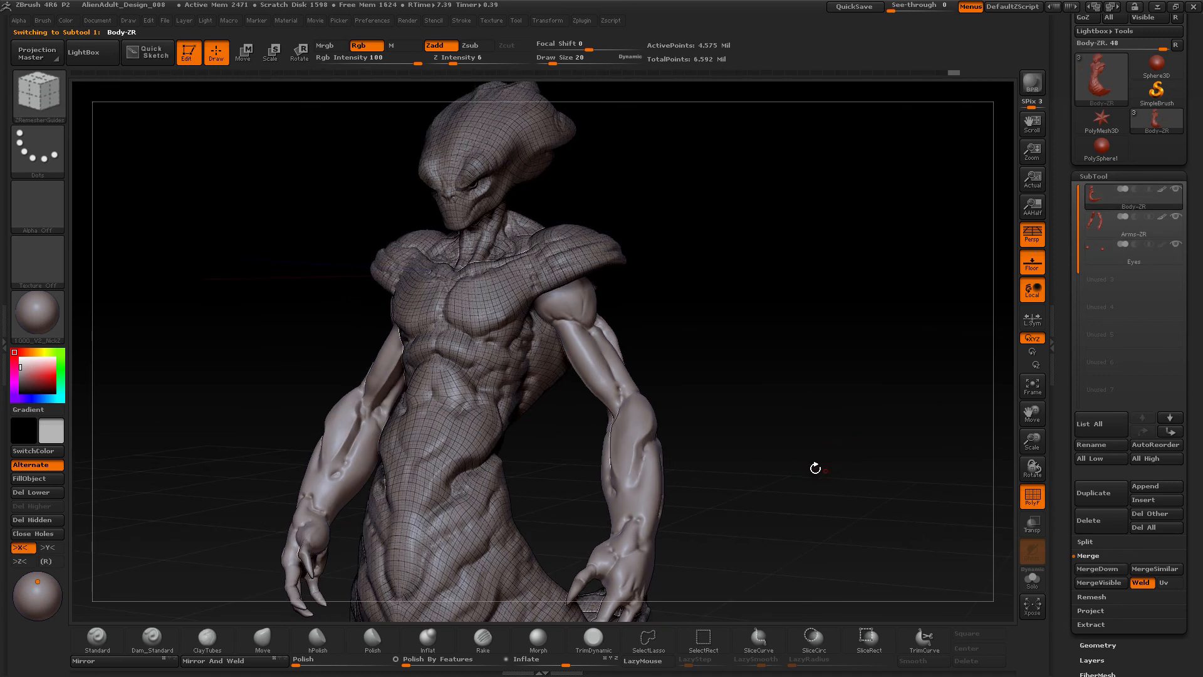
pyautogui.click(1032, 498)
pyautogui.moveTo(884, 472); pyautogui.dragTo(675, 394)
# - Recall the stored Cust1 ZAppLink view to frame the alien
pyautogui.click(99, 21)
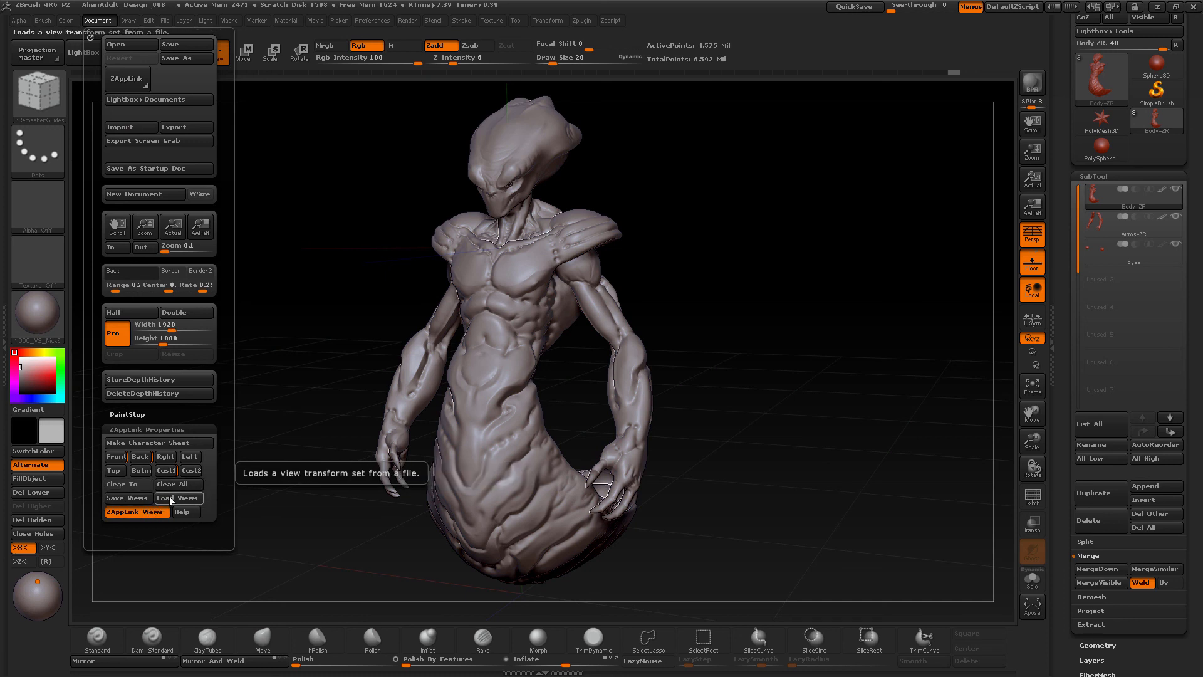
pyautogui.click(166, 470)
pyautogui.click(166, 471)
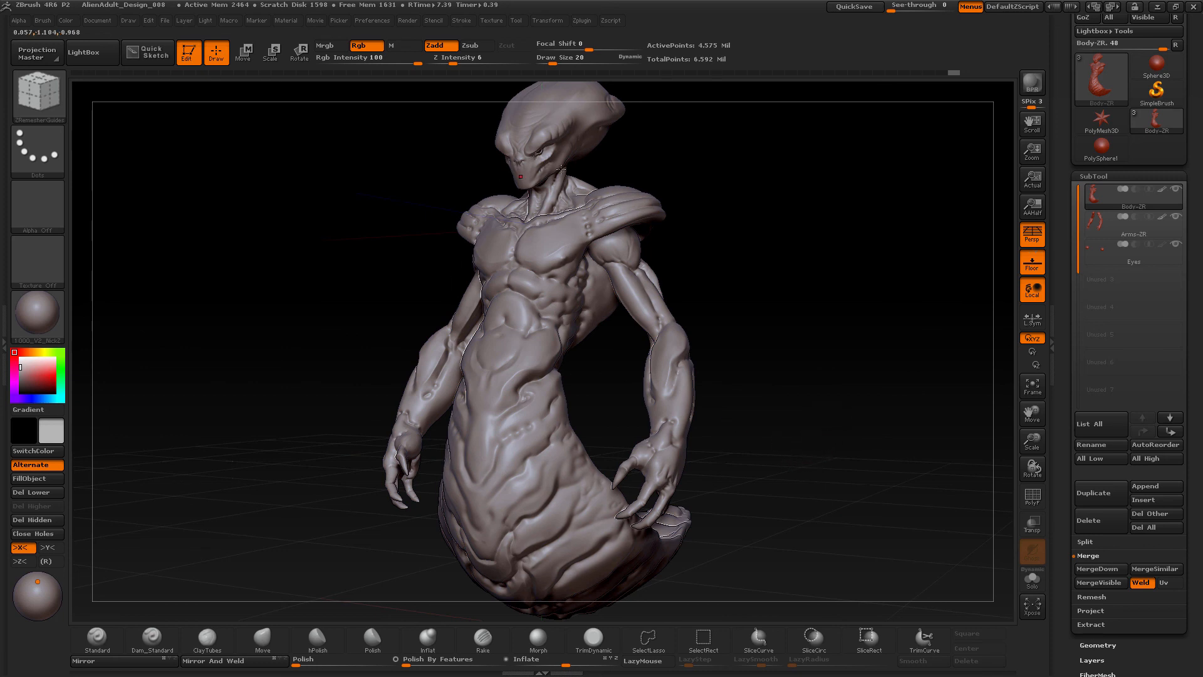
# - Save the project in the Projects folder as a new version named AlienAdult_Design_009
pyautogui.click(165, 20)
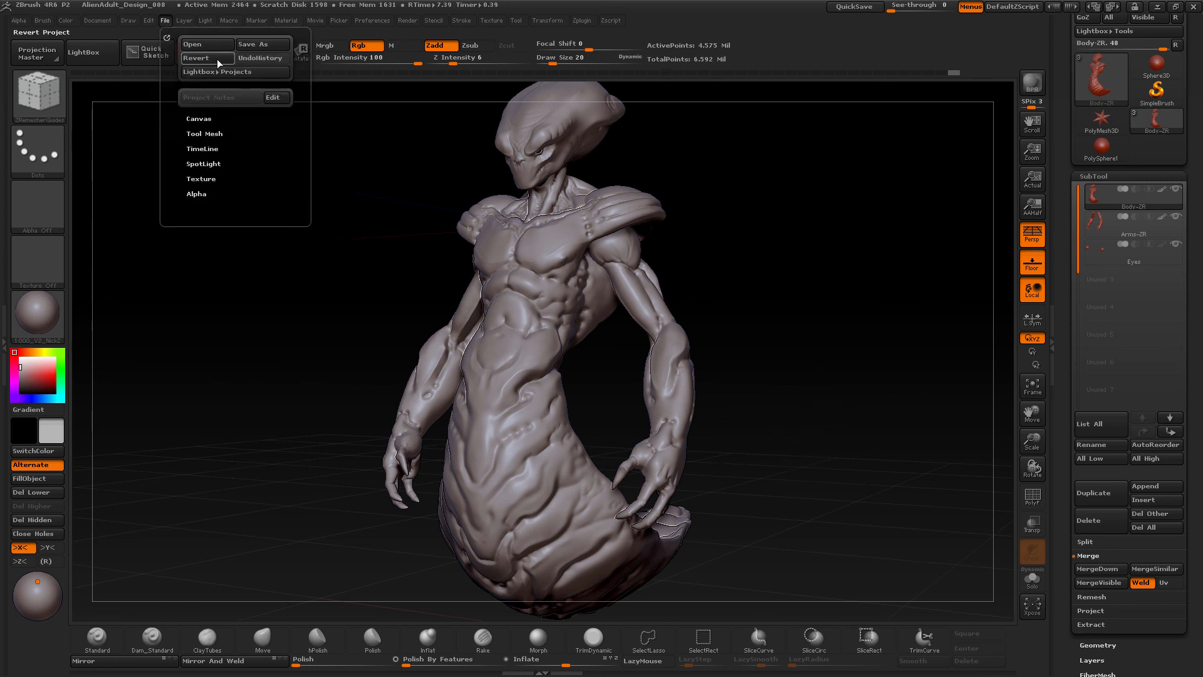
pyautogui.click(270, 47)
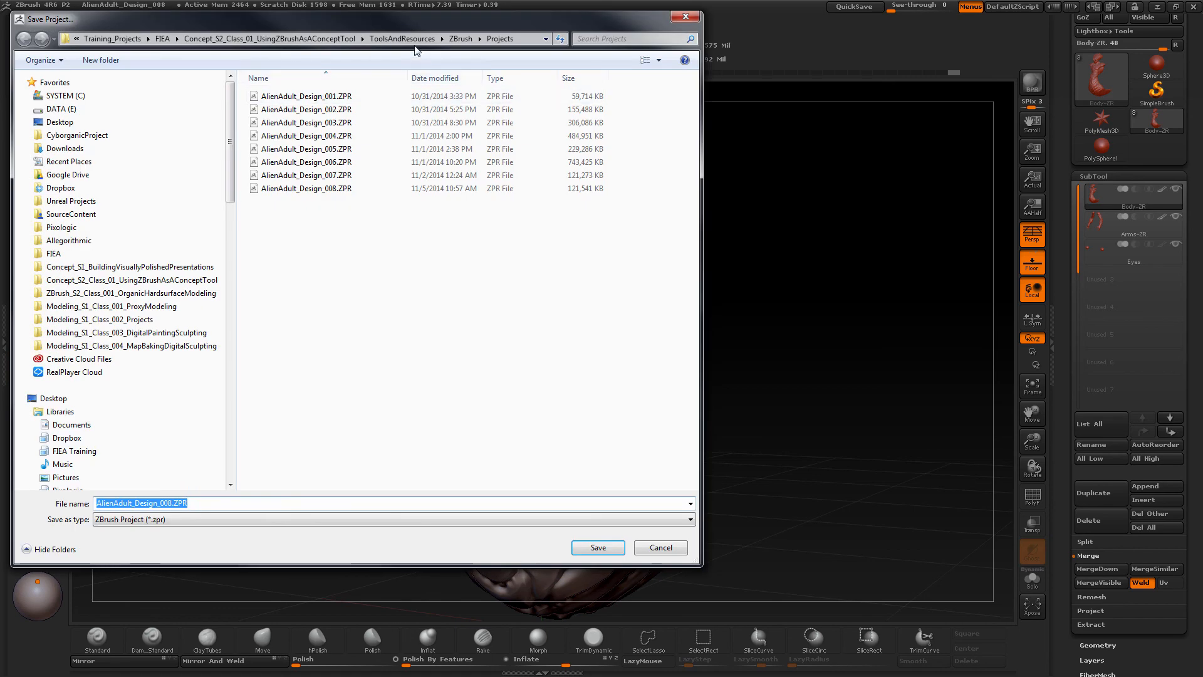
pyautogui.moveTo(414, 24); pyautogui.dragTo(643, 72)
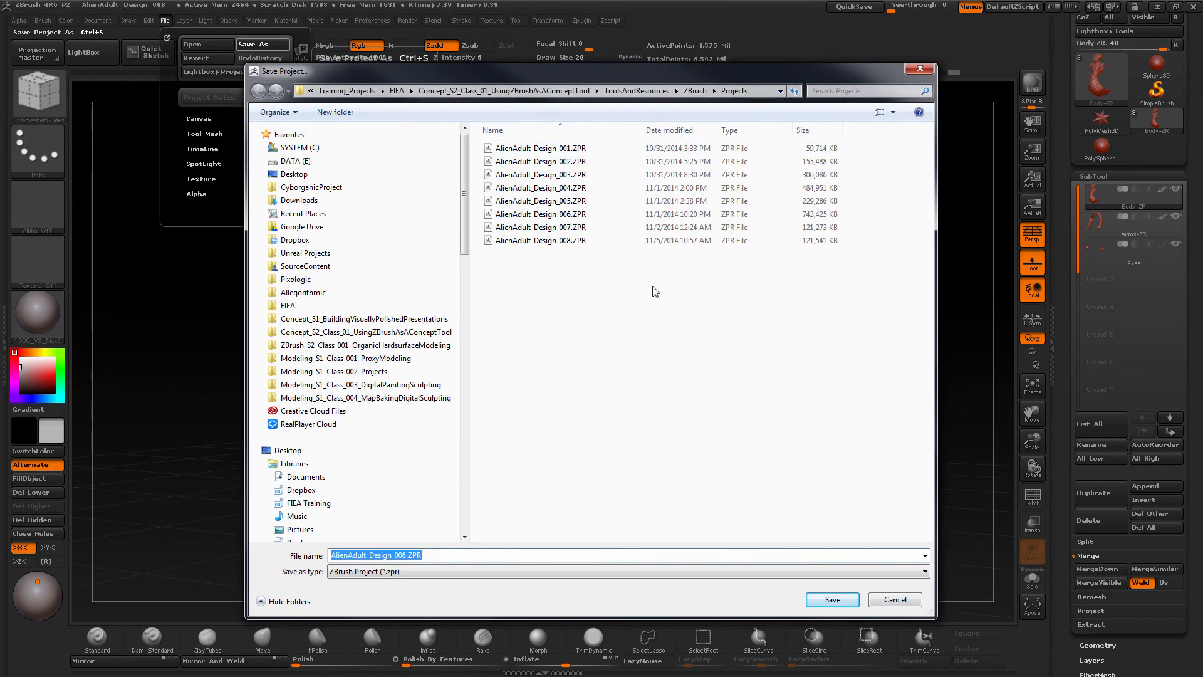
pyautogui.click(542, 242)
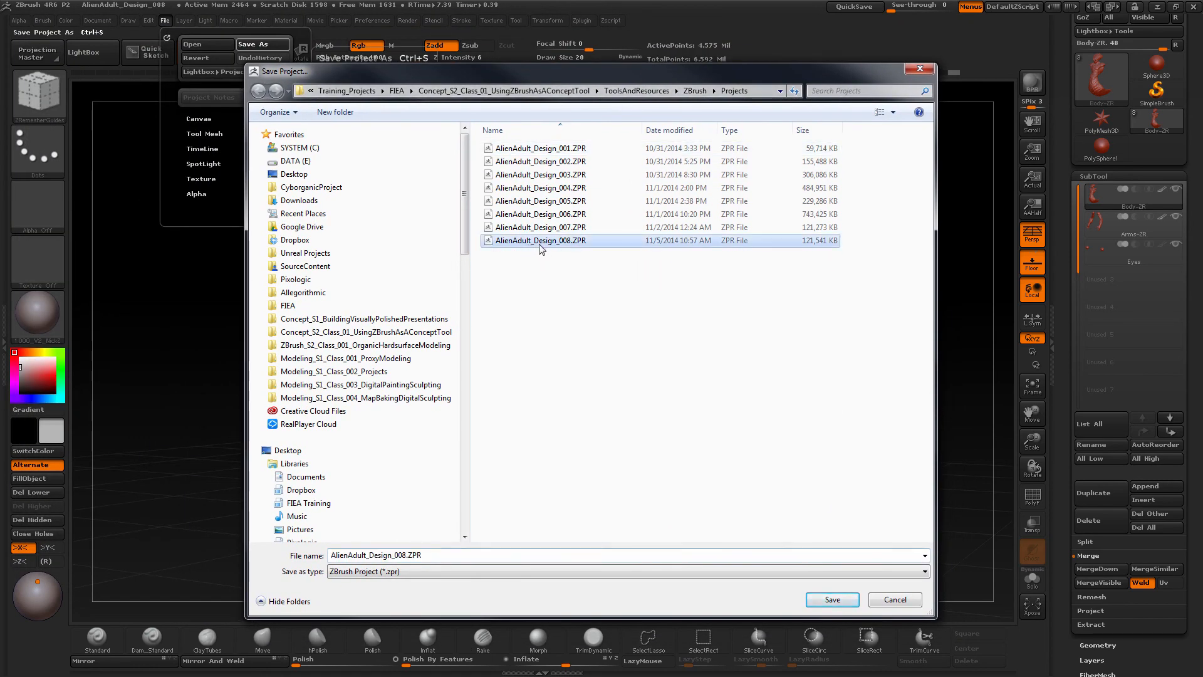
pyautogui.click(404, 555)
pyautogui.moveTo(402, 555); pyautogui.dragTo(435, 554)
pyautogui.write('9')
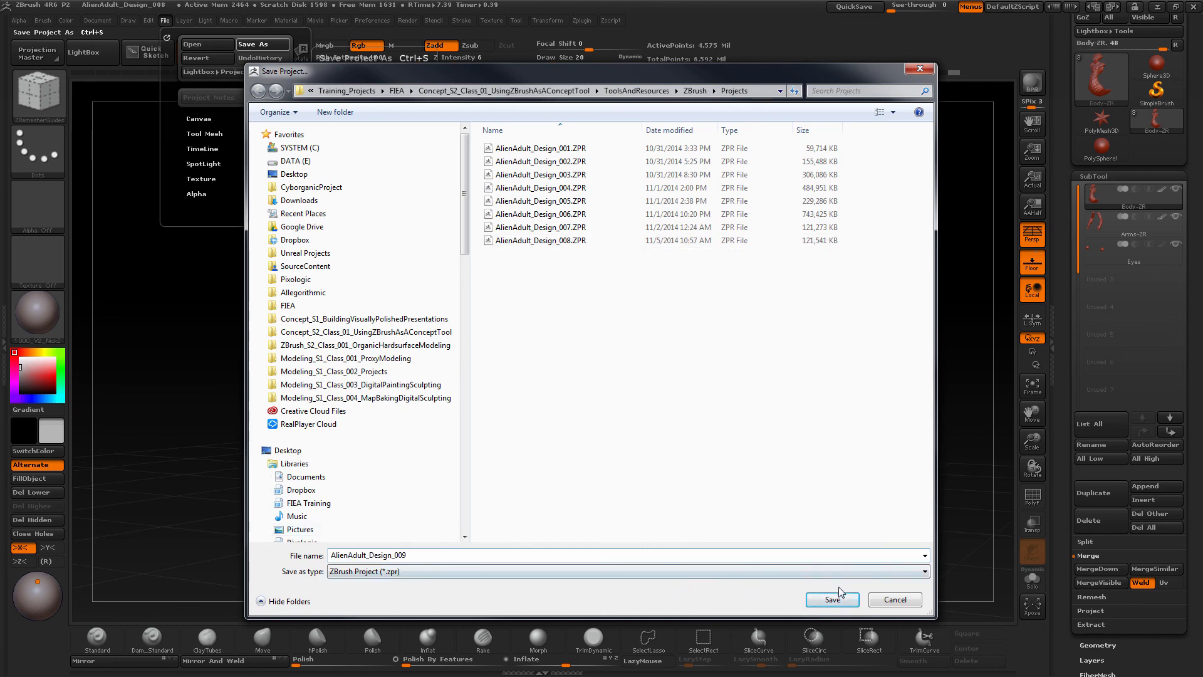
pyautogui.click(832, 600)
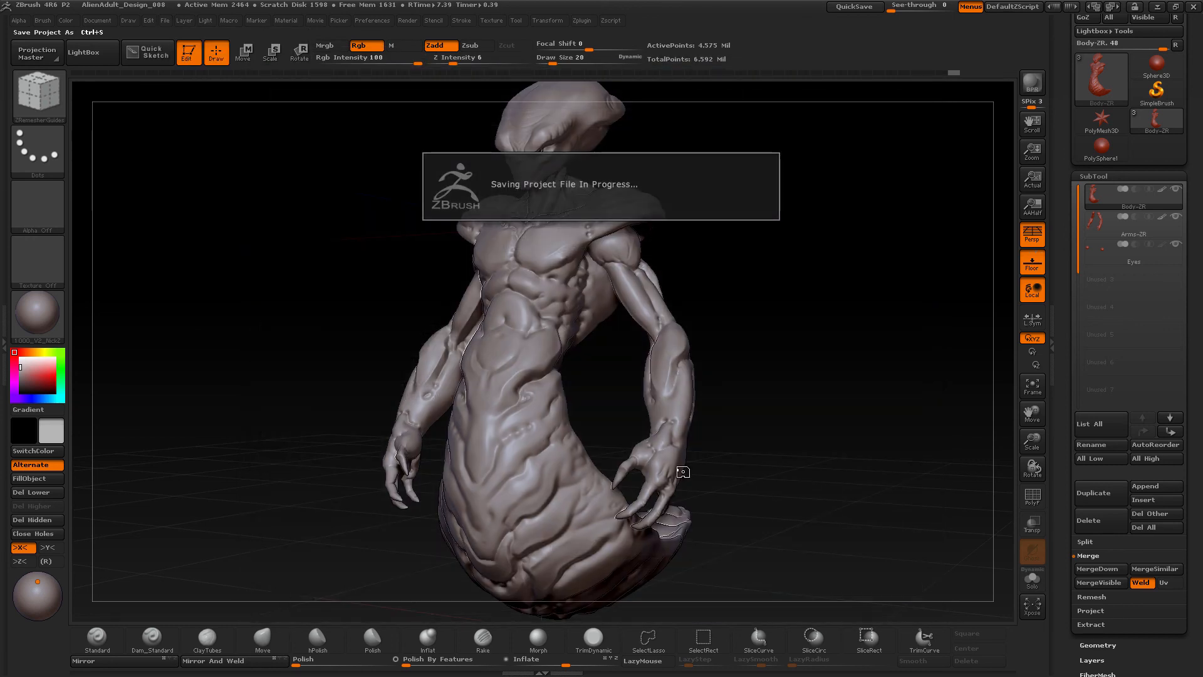